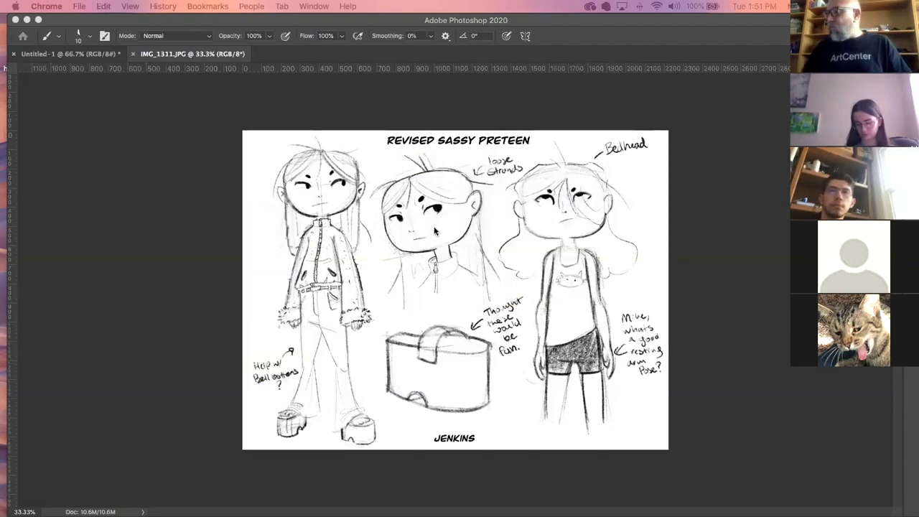
- Paste the bell-bottom trousers reference photo over the sketches, enlarge it to about 229% for viewing, and hide its layer
left_click(722, 298)
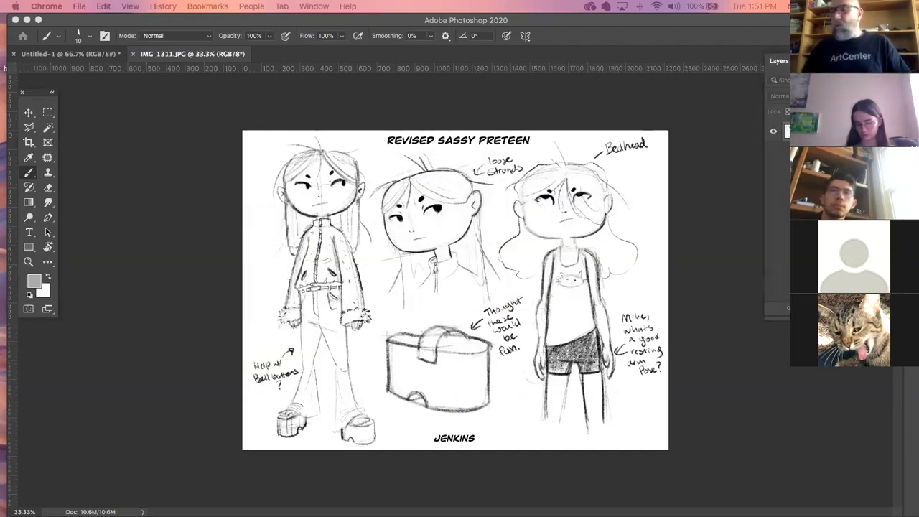
key("super+v")
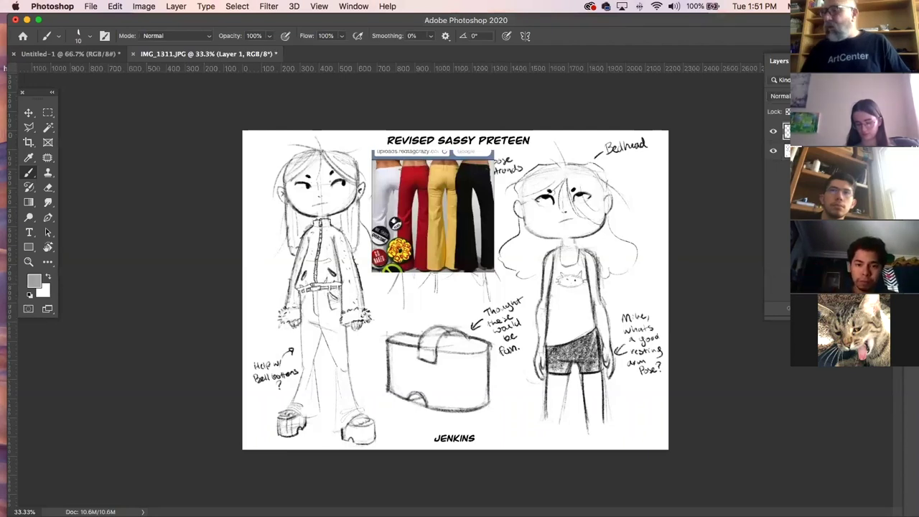
left_click(29, 113)
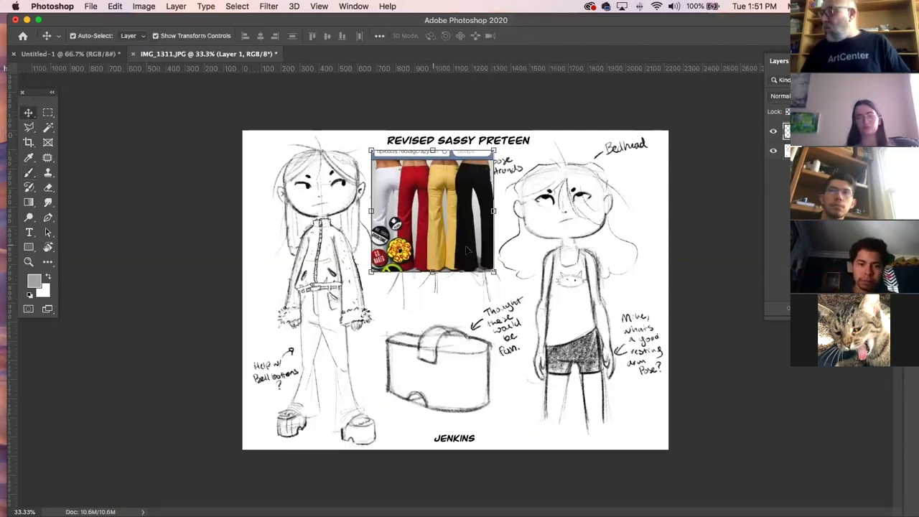
mouse_move(497, 273)
left_mouse_down()
mouse_move(665, 440)
mouse_move(651, 430)
left_mouse_up()
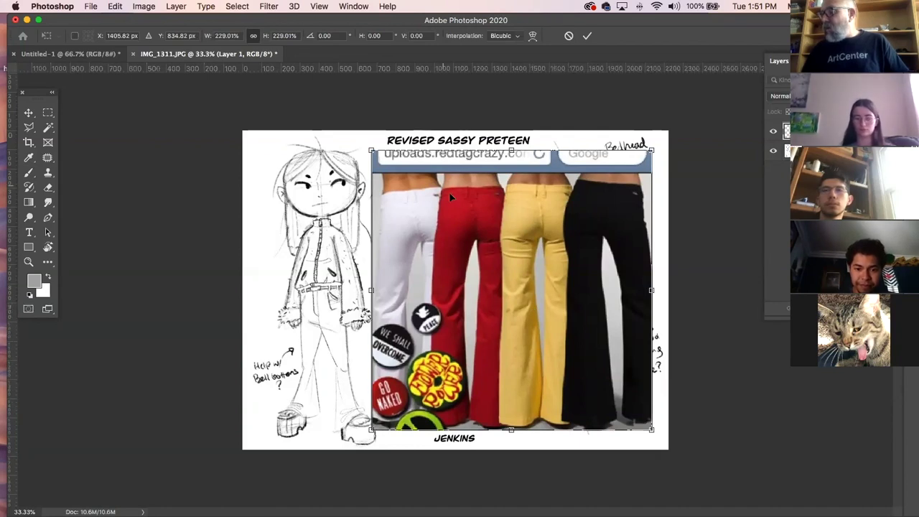
key("Escape")
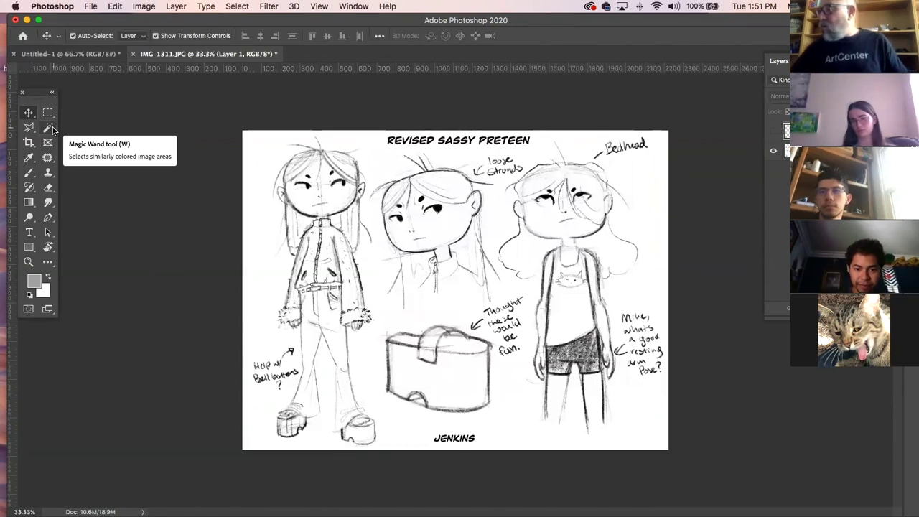
- Add a new empty layer directly above the Background sketch layer
left_click(788, 151)
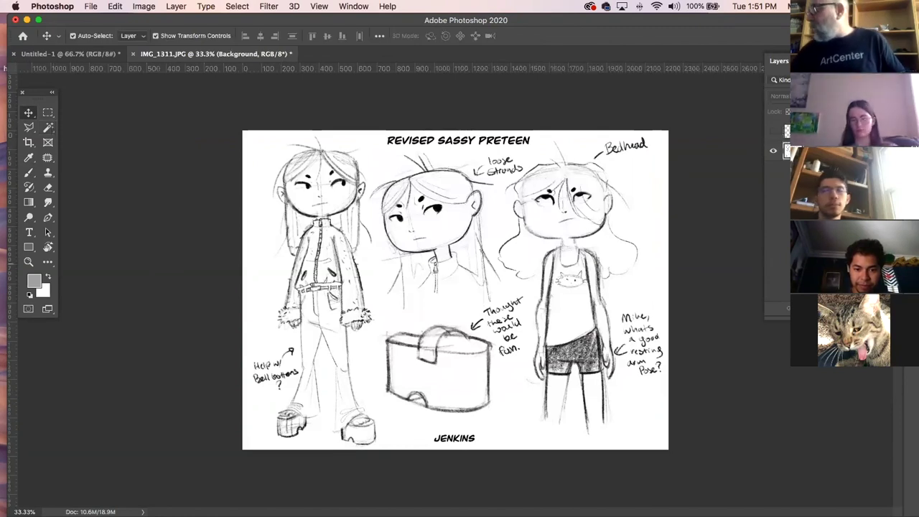
key("alt+shift+super+n")
right_click(842, 150)
key("Escape")
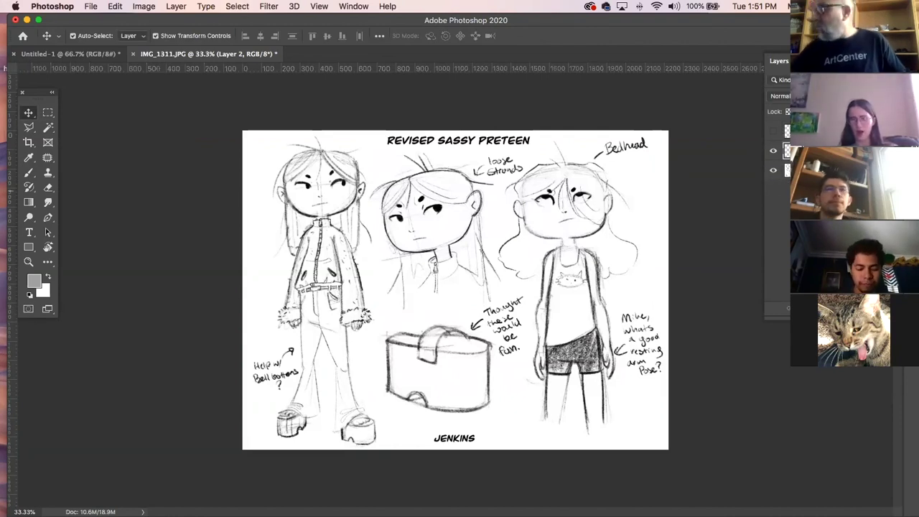
- Convert the Background sketch to a regular layer and place the empty layer beneath it, filled with white
left_click(788, 171)
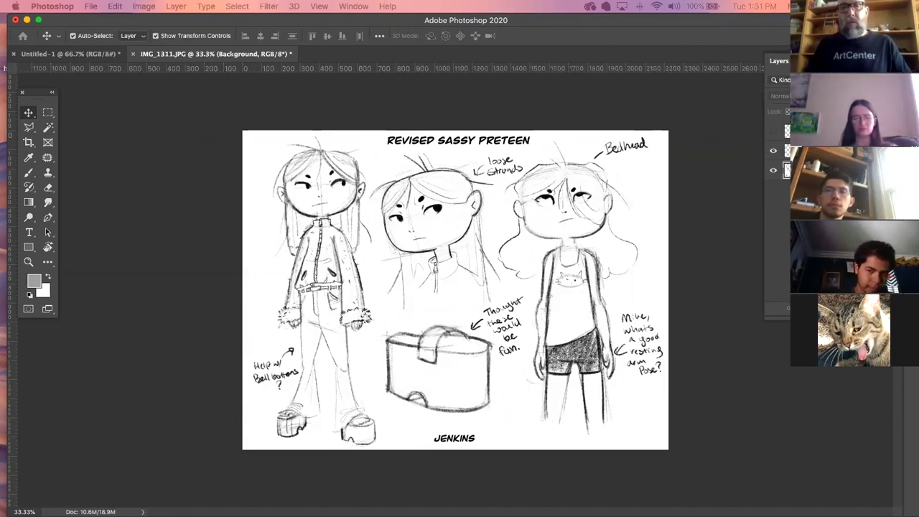
key("Return")
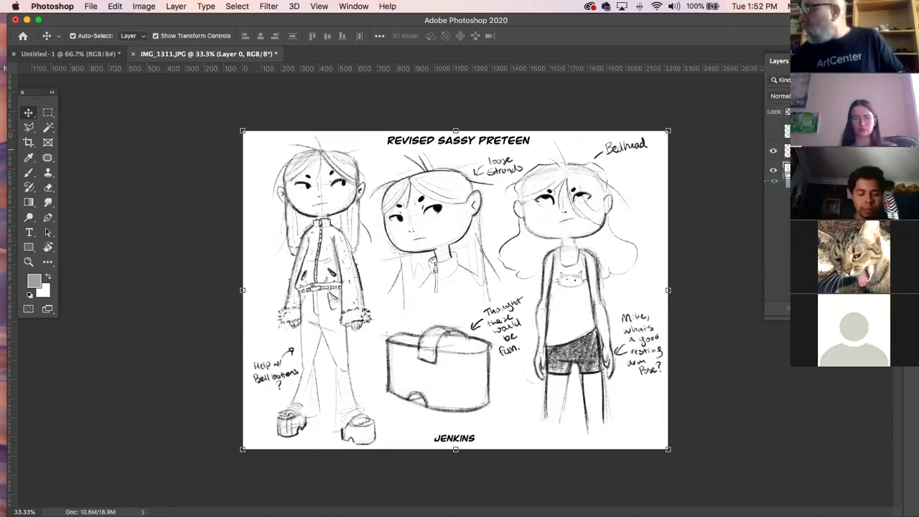
left_click_drag(789, 179, 788, 184)
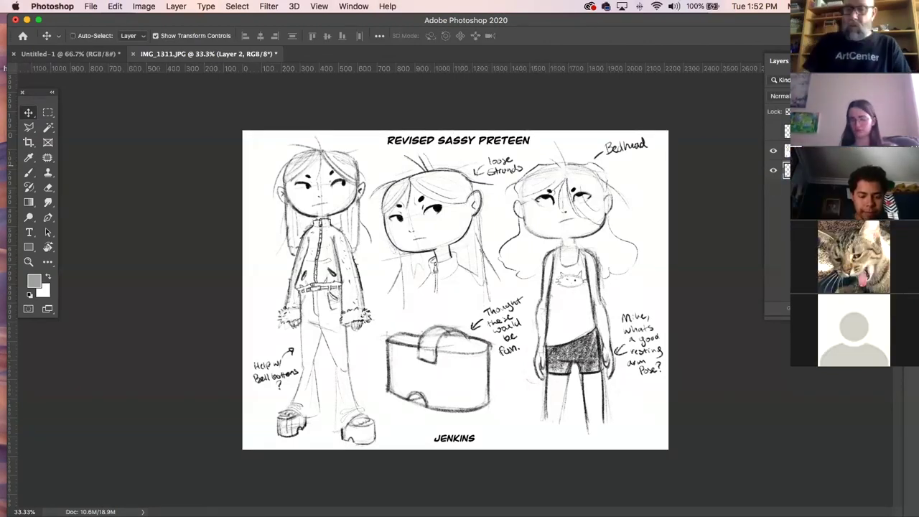
key("super+BackSpace")
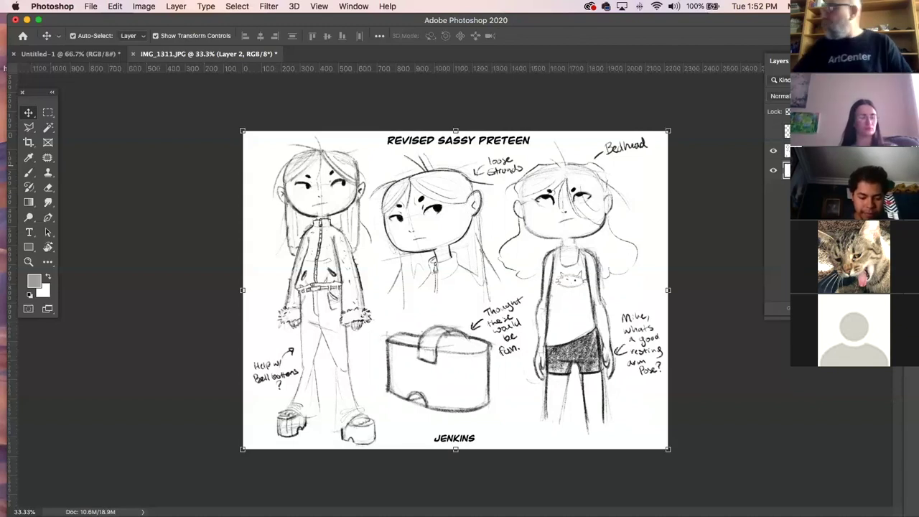
- Hide the character sketch layer and set up the Brush with the default black foreground and white background colours
left_click(773, 151)
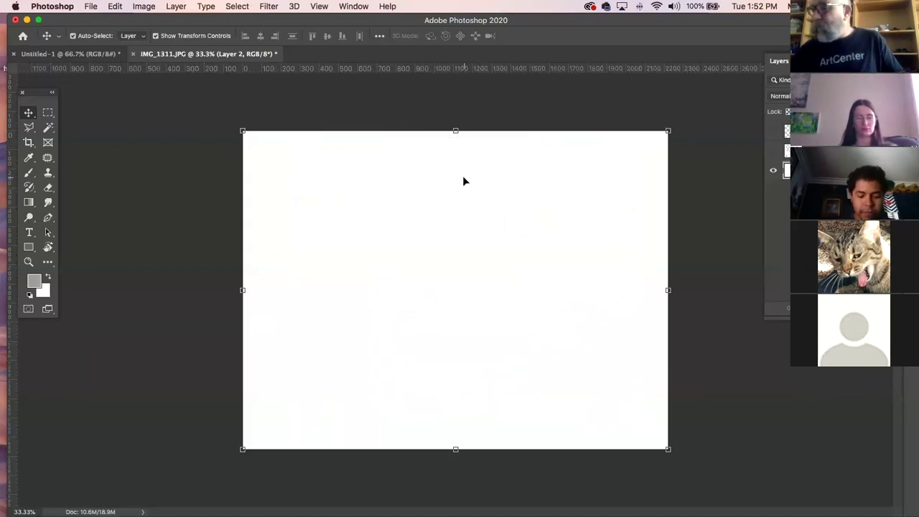
left_click(29, 172)
left_click_drag(478, 226, 474, 260)
left_click(29, 295)
- Draw a narrow trouser leg flaring into a bell bottom with a curved hem on the white layer
left_click_drag(479, 171, 466, 331)
left_click_drag(473, 244, 461, 337)
left_click_drag(500, 168, 516, 364)
left_click_drag(498, 223, 509, 321)
left_click_drag(454, 342, 507, 351)
left_click_drag(480, 168, 480, 237)
left_click_drag(480, 192, 464, 341)
- Draw a foot in a platform shoe beside the first leg, with a flared trouser leg and curved hem around it
mouse_move(583, 305)
left_mouse_down()
mouse_move(559, 321)
mouse_move(590, 313)
mouse_move(560, 345)
mouse_move(570, 352)
mouse_move(598, 323)
left_mouse_up()
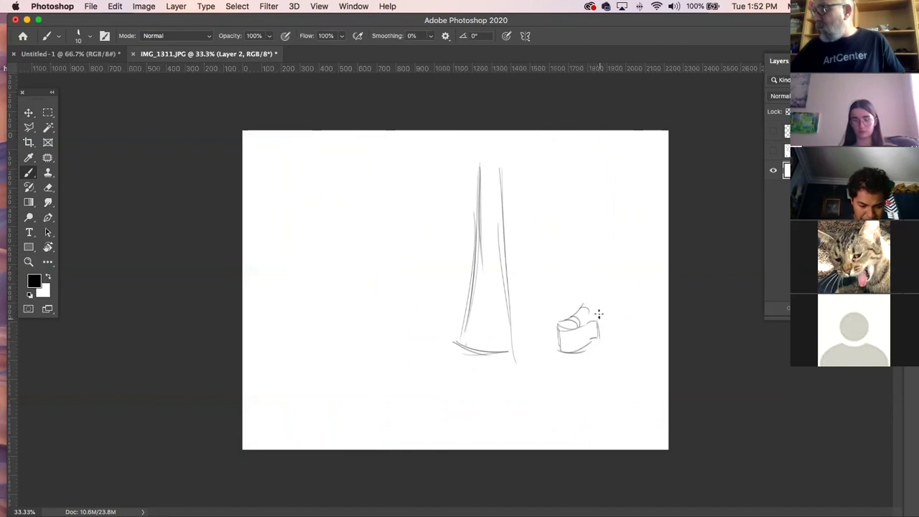
left_click_drag(587, 249, 601, 326)
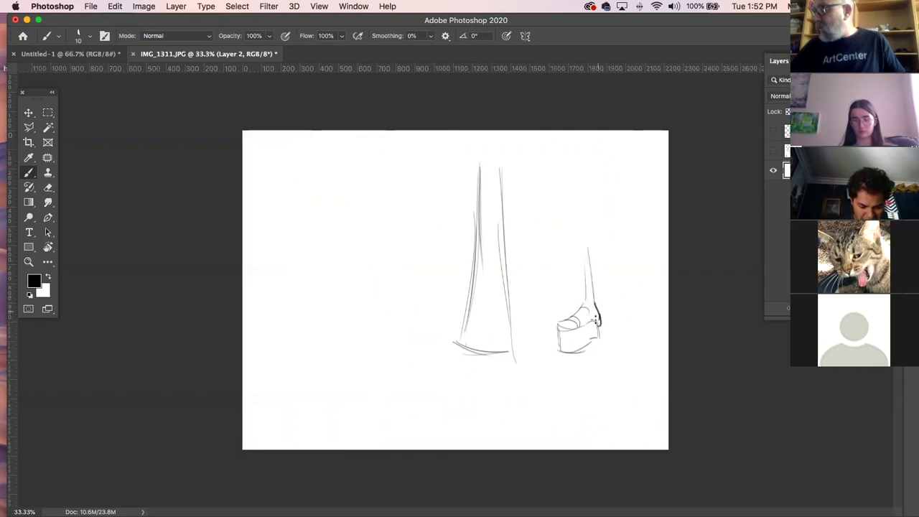
left_click_drag(565, 165, 564, 309)
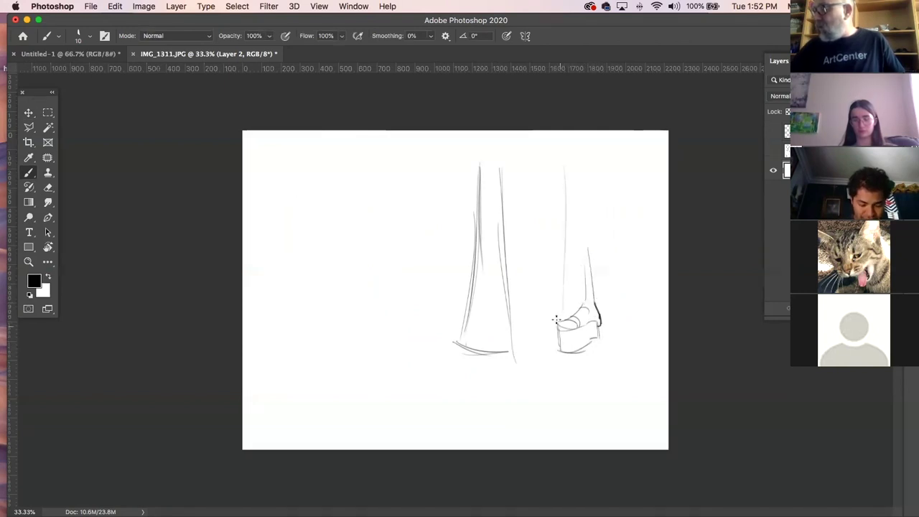
left_click_drag(567, 167, 564, 328)
left_click_drag(569, 148, 554, 333)
mouse_move(567, 185)
left_mouse_down()
mouse_move(549, 352)
mouse_move(586, 352)
mouse_move(616, 325)
left_mouse_up()
left_click_drag(582, 153, 607, 332)
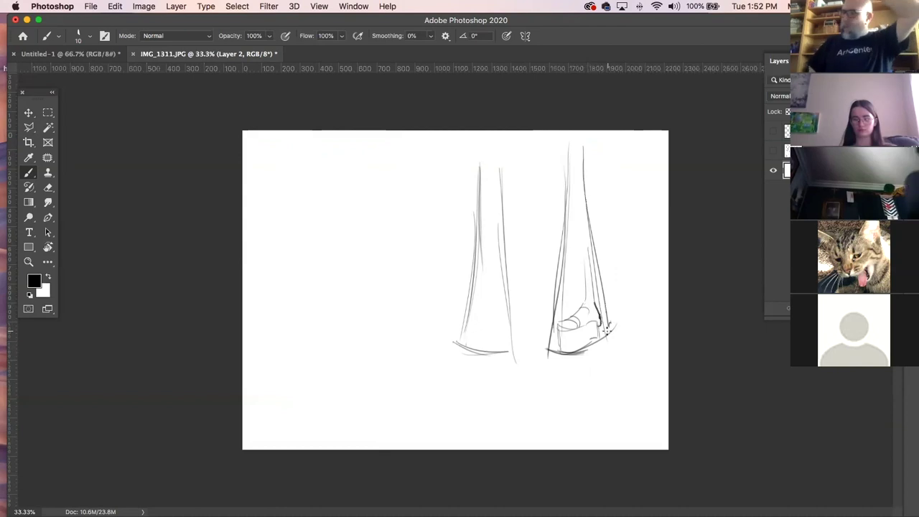
- Clear the bell-bottom drawings by refilling the whole layer with white, and remove the selection
key("super+a")
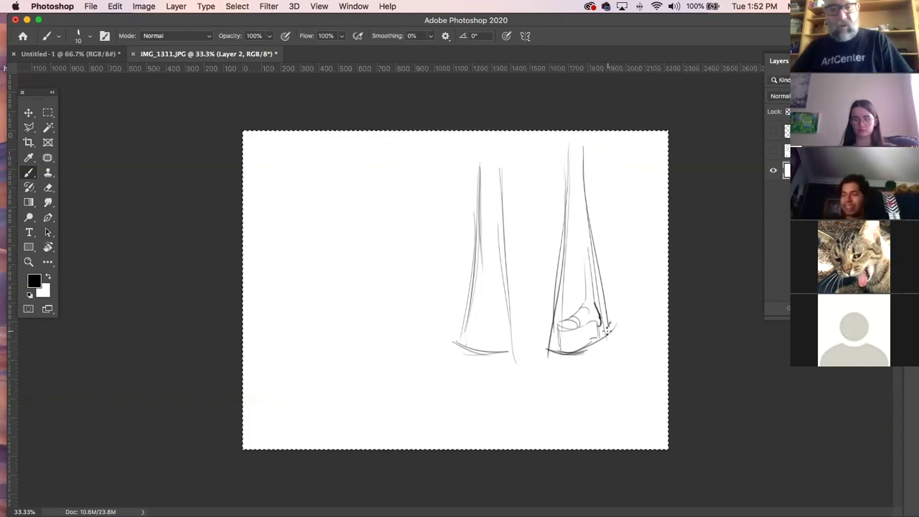
key("BackSpace")
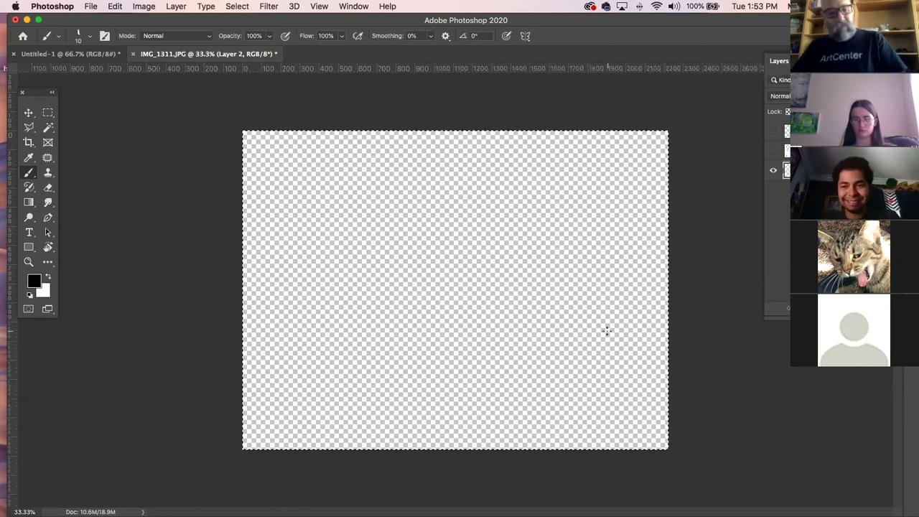
key("super+z")
key("alt+BackSpace")
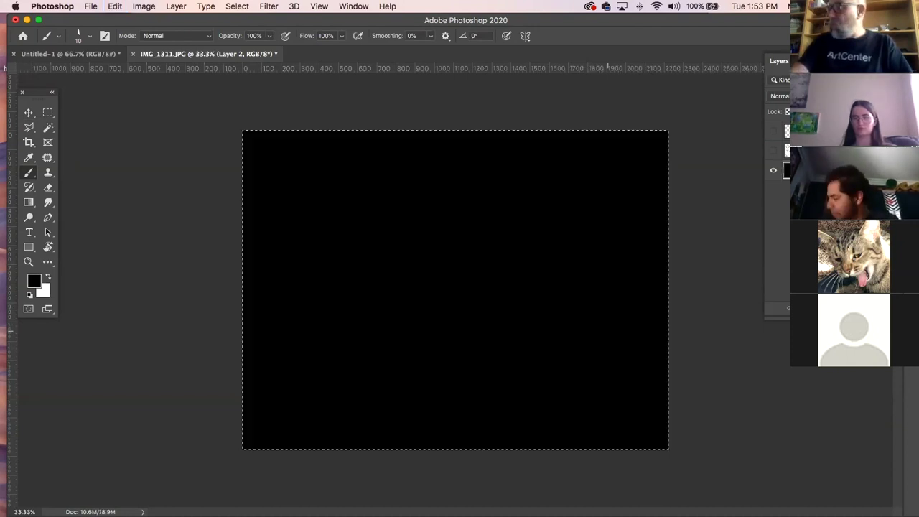
key("super+BackSpace")
key("super+d")
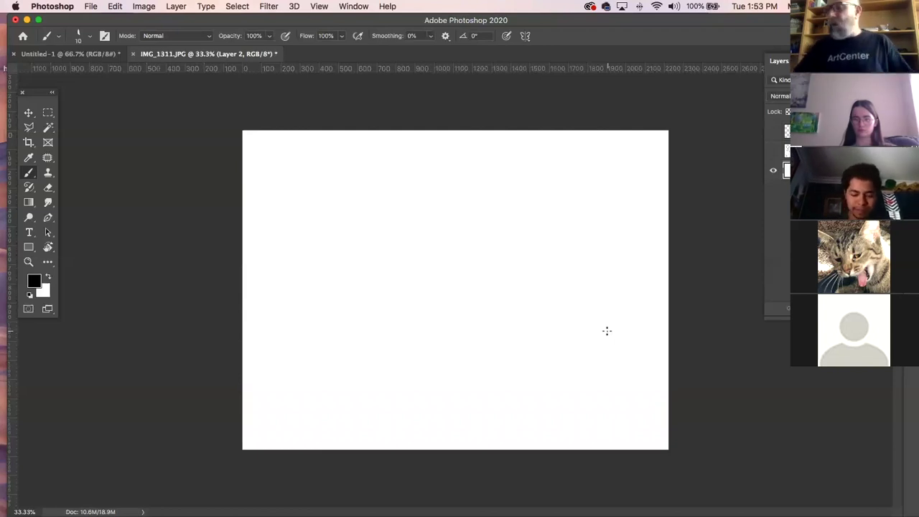
- Show the character sketch layer again and add a new layer above it for corrections
left_click(786, 149)
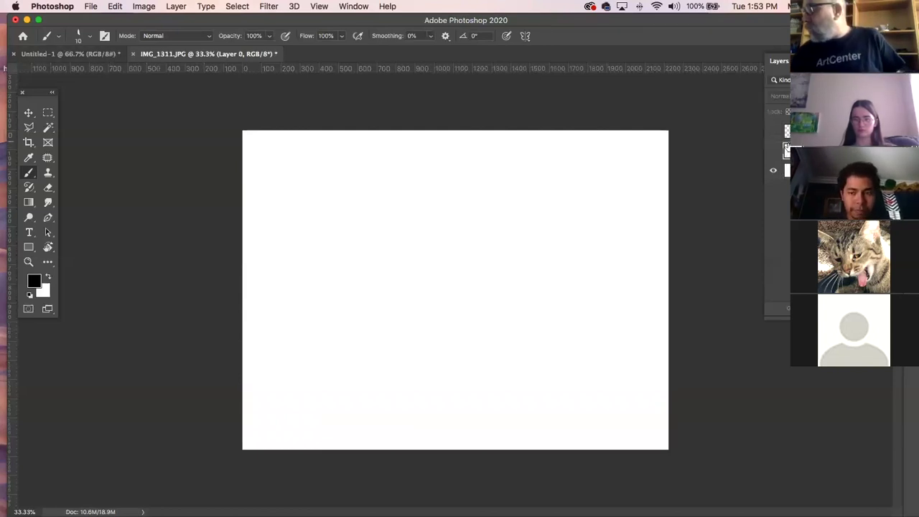
left_click(775, 151)
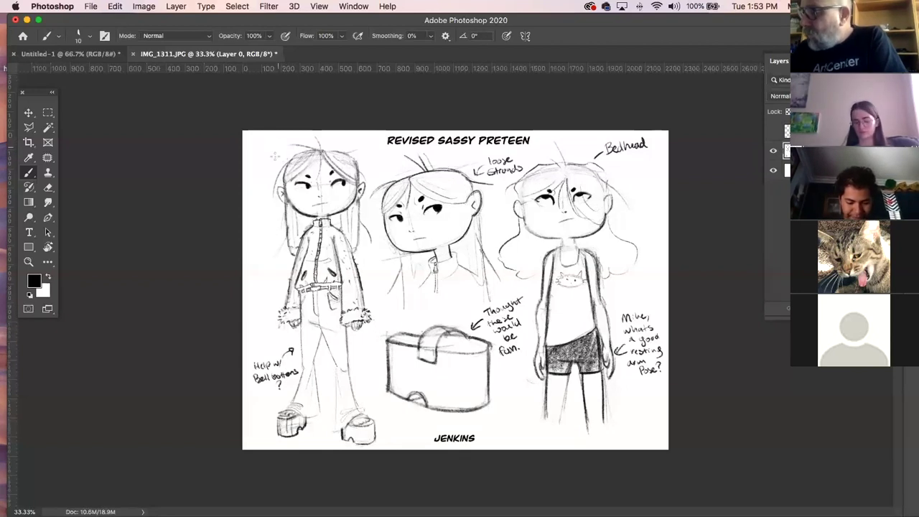
key("super+shift+alt+n")
- Draw an arrow beside the full-length girl's head and darker parted bangs over the middle portrait's forehead
left_click_drag(253, 140, 277, 184)
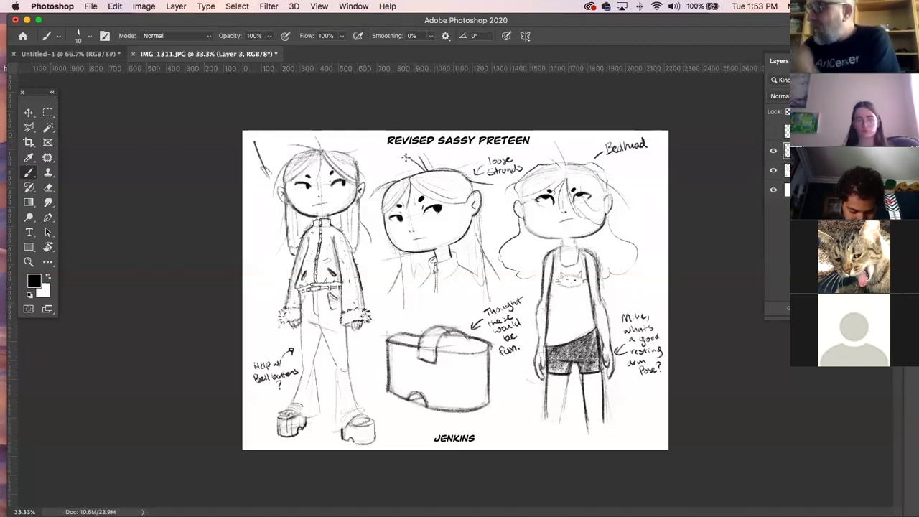
left_click_drag(410, 179, 388, 215)
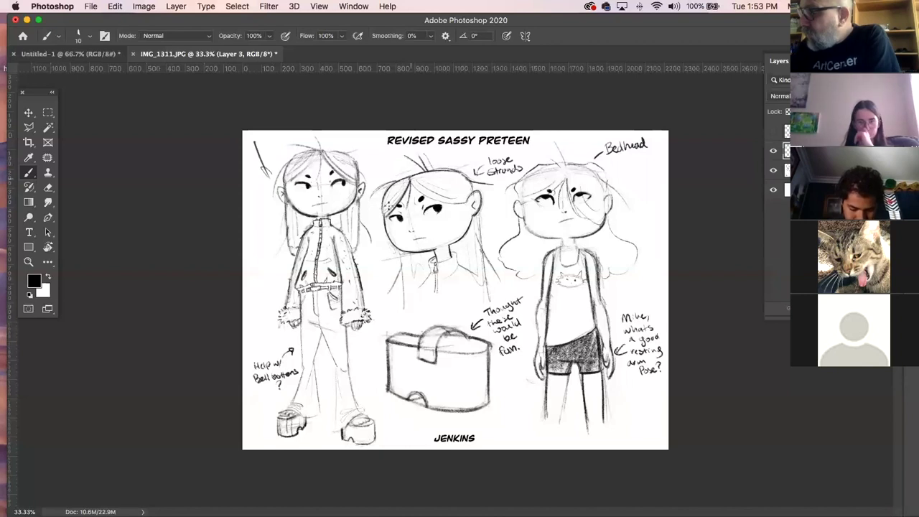
mouse_move(410, 179)
left_mouse_down()
mouse_move(460, 205)
mouse_move(424, 197)
mouse_move(470, 202)
left_mouse_up()
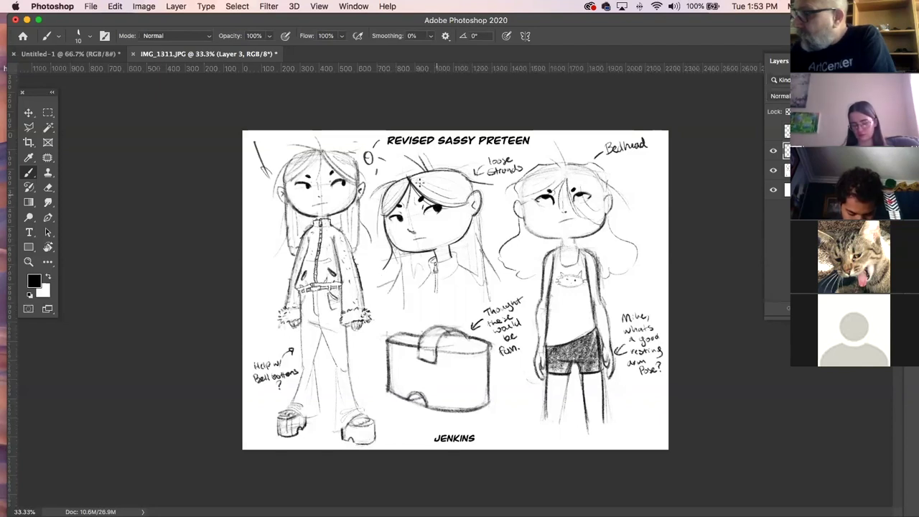
mouse_move(446, 185)
left_mouse_down()
mouse_move(418, 186)
mouse_move(448, 200)
mouse_move(466, 172)
left_mouse_up()
key("super+z")
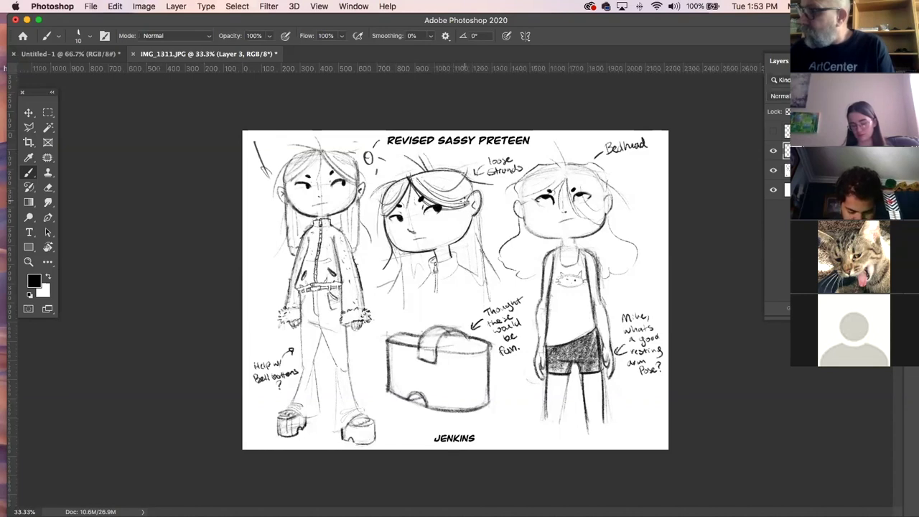
- Draw long hair strands falling from behind the middle portrait's ear and redraw her neck and collar lines
left_click_drag(473, 212, 485, 280)
left_click_drag(475, 215, 501, 304)
mouse_move(435, 255)
left_mouse_down()
mouse_move(439, 264)
mouse_move(461, 265)
mouse_move(427, 275)
mouse_move(415, 292)
left_mouse_up()
mouse_move(455, 263)
left_mouse_down()
mouse_move(488, 284)
mouse_move(461, 267)
left_mouse_up()
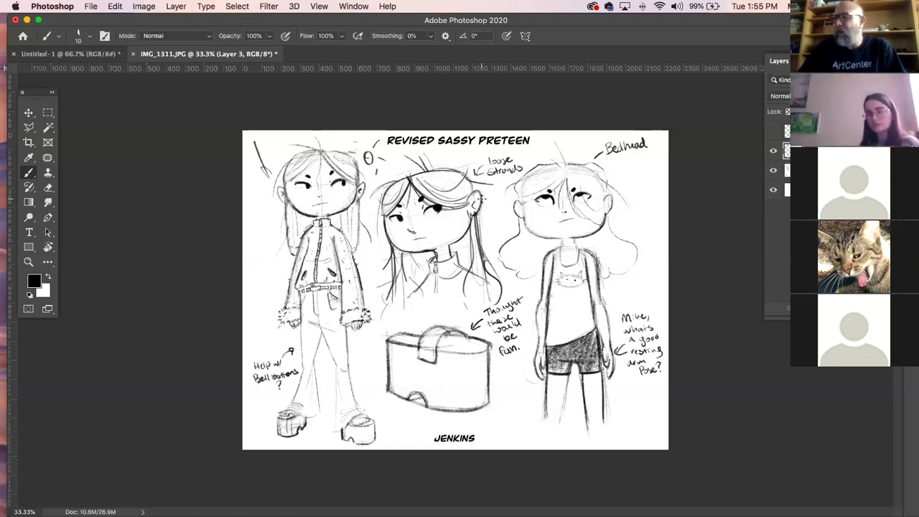
- Flip the whole canvas horizontally
left_click(144, 7)
mouse_move(167, 120)
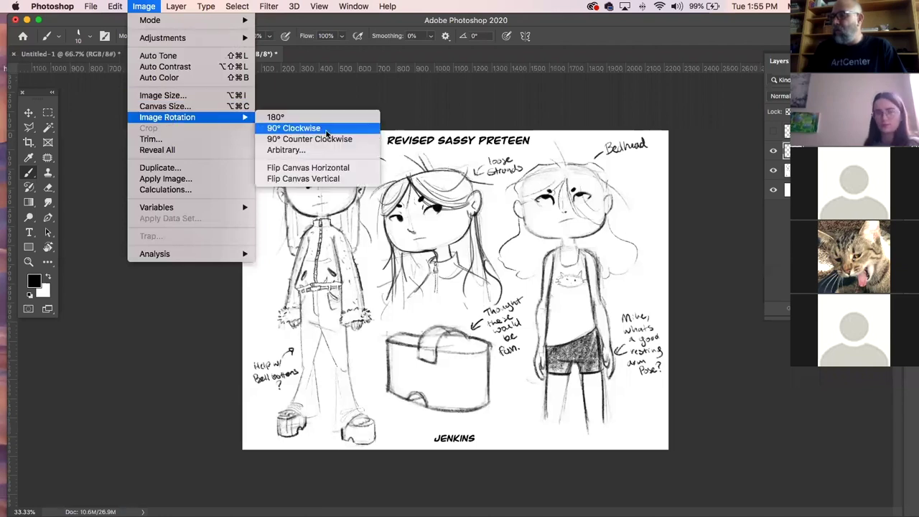
left_click(317, 166)
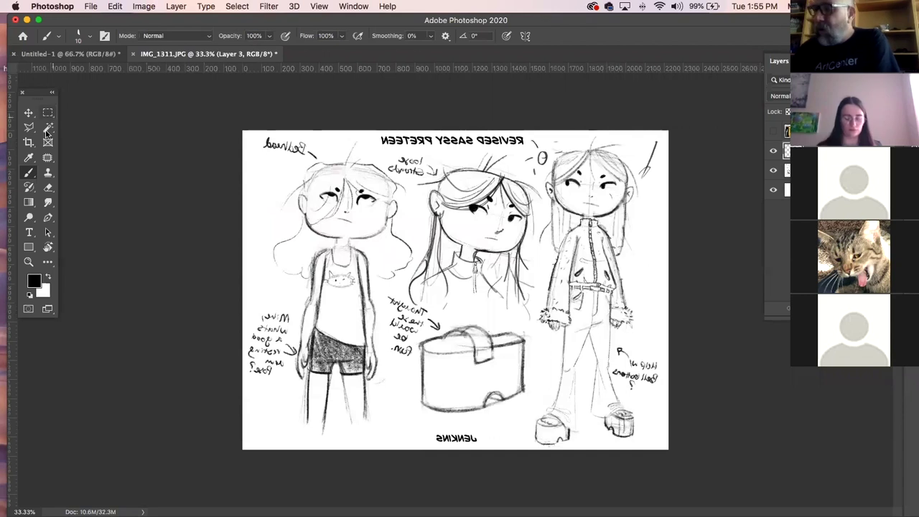
- Select the full-length girl's head, torso and arms down to the hands with a Polygonal Lasso outline
key("l")
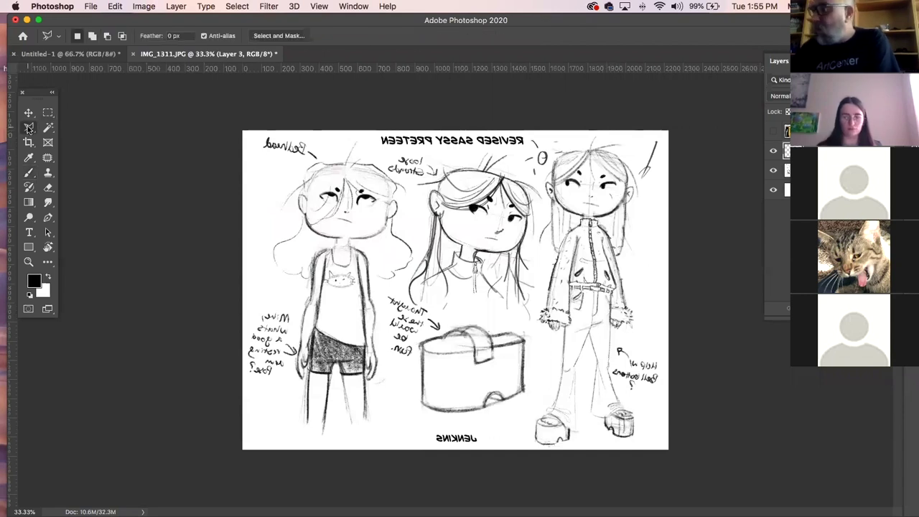
left_click(554, 152)
left_click(602, 139)
left_click(647, 175)
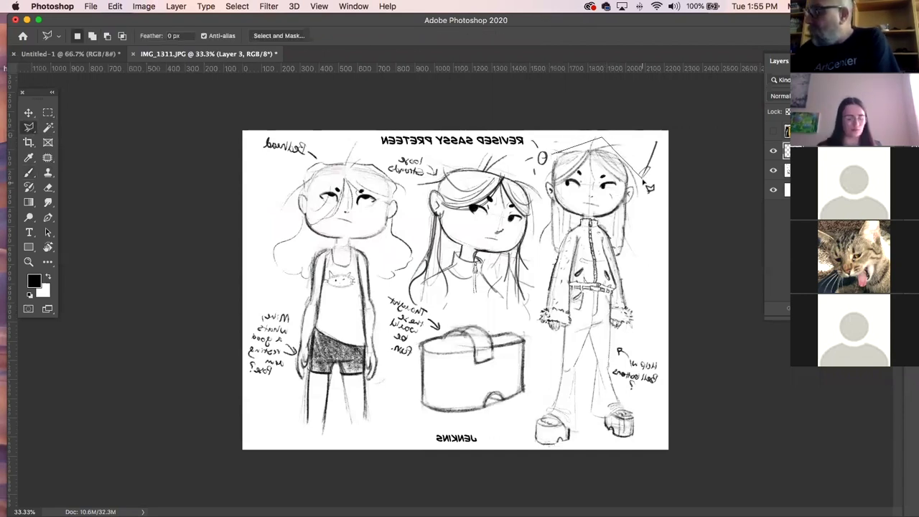
left_click(629, 263)
left_click(636, 334)
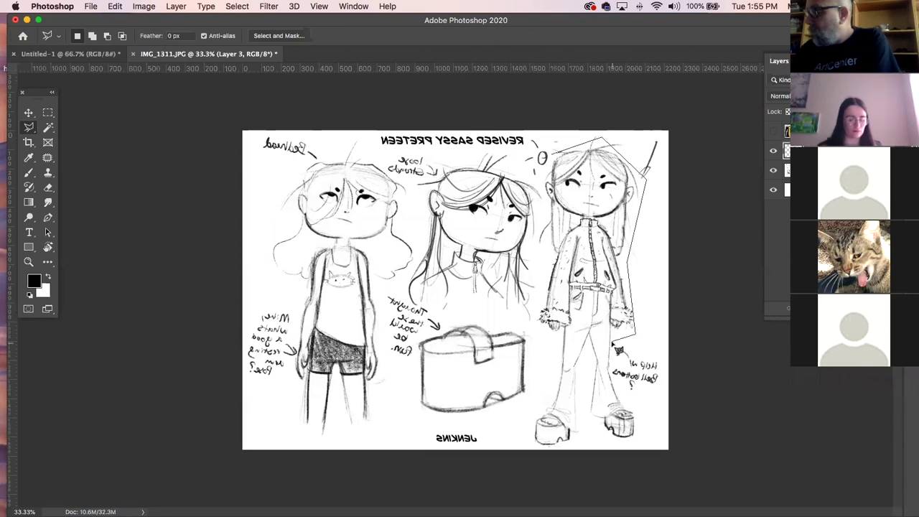
left_click(612, 343)
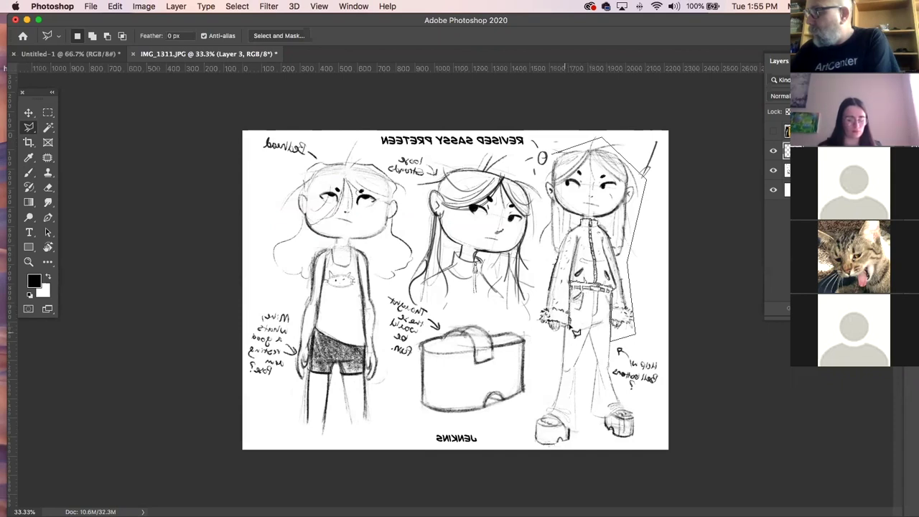
left_click(568, 328)
left_click(560, 337)
left_click(536, 323)
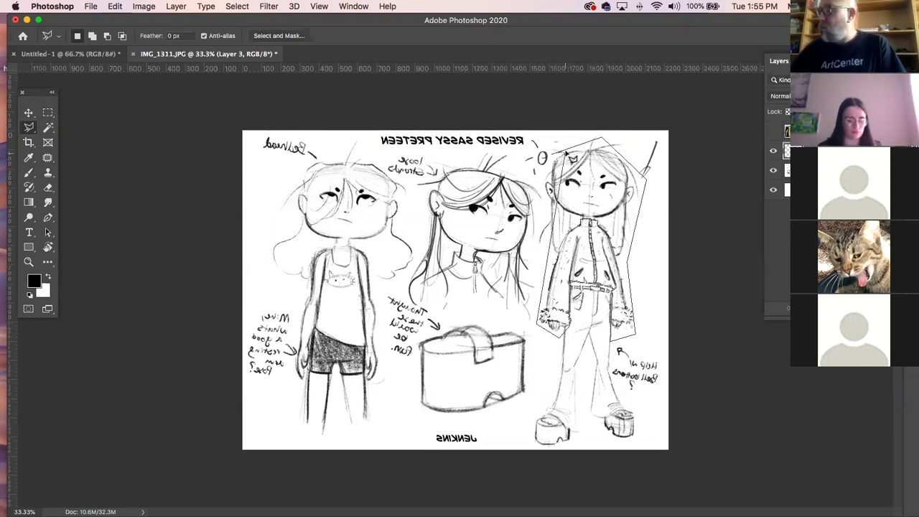
key("BackSpace")
key("BackSpace")
key("BackSpace")
key("BackSpace")
key("BackSpace")
key("BackSpace")
key("BackSpace")
key("BackSpace")
key("BackSpace")
key("BackSpace")
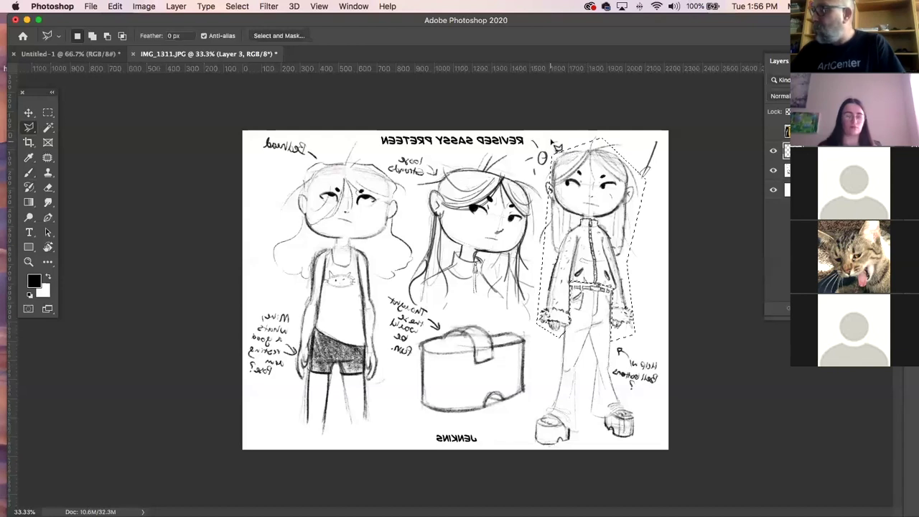
- Outline the entire full-length girl, from hair to shoes, with a Polygonal Lasso selection
left_click(539, 242)
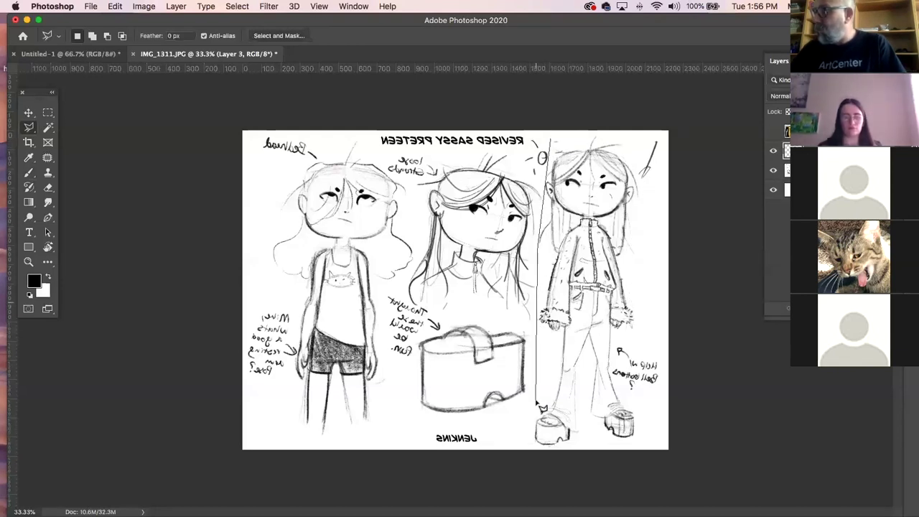
left_click(530, 449)
left_click(636, 444)
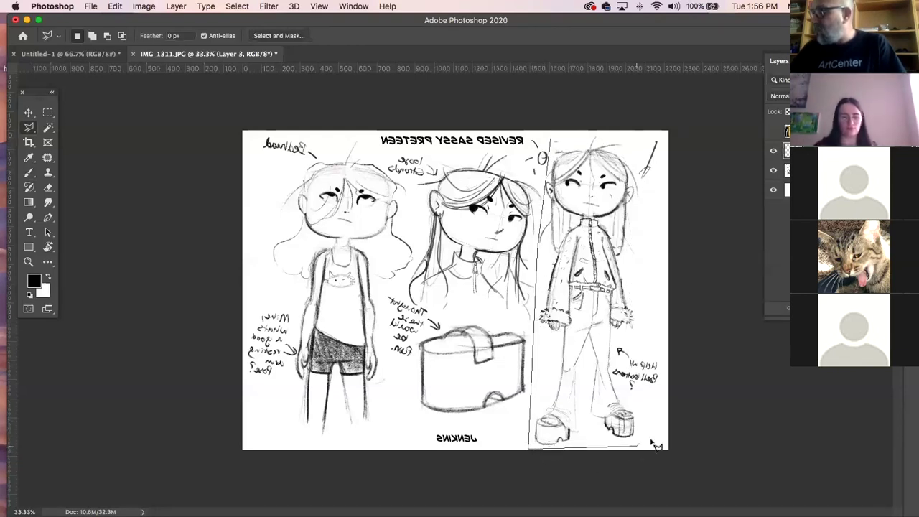
left_click(659, 426)
left_click(649, 172)
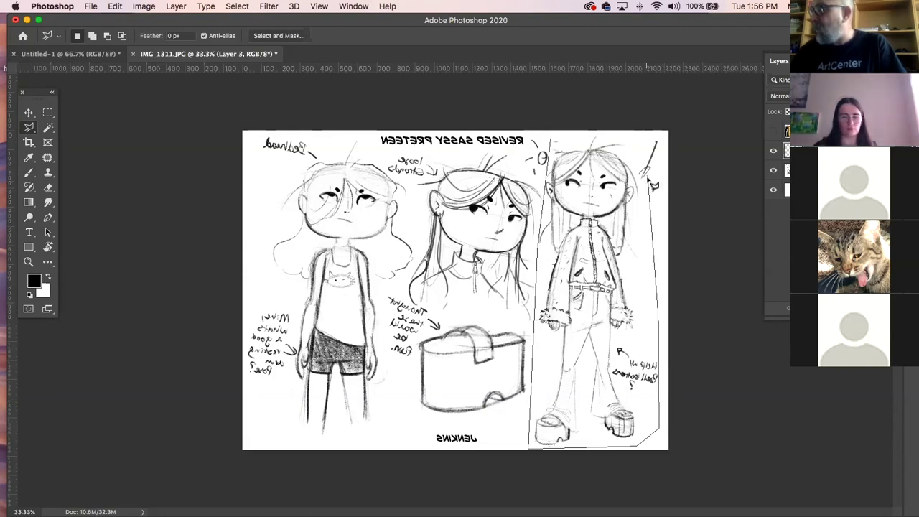
left_click(612, 136)
left_click(553, 138)
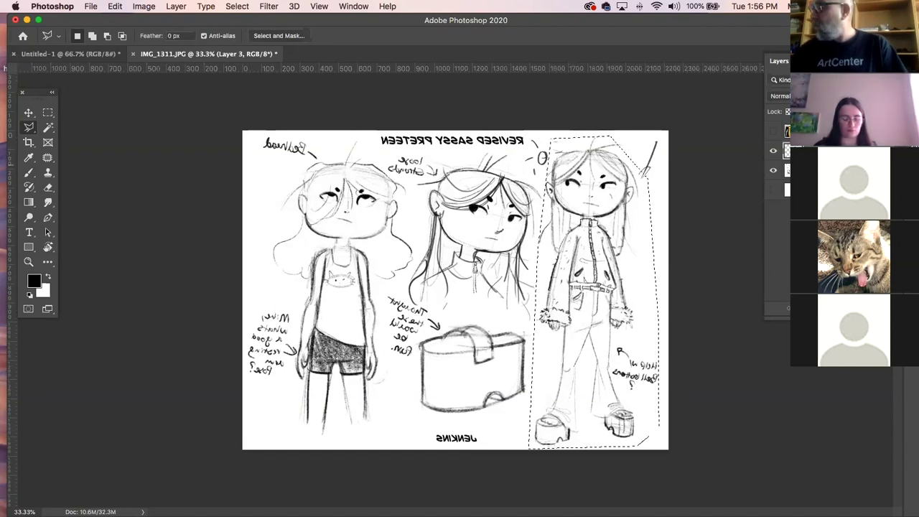
- Hide the sketch layer and try filling the selected area of the white background layer with black
left_click(777, 170)
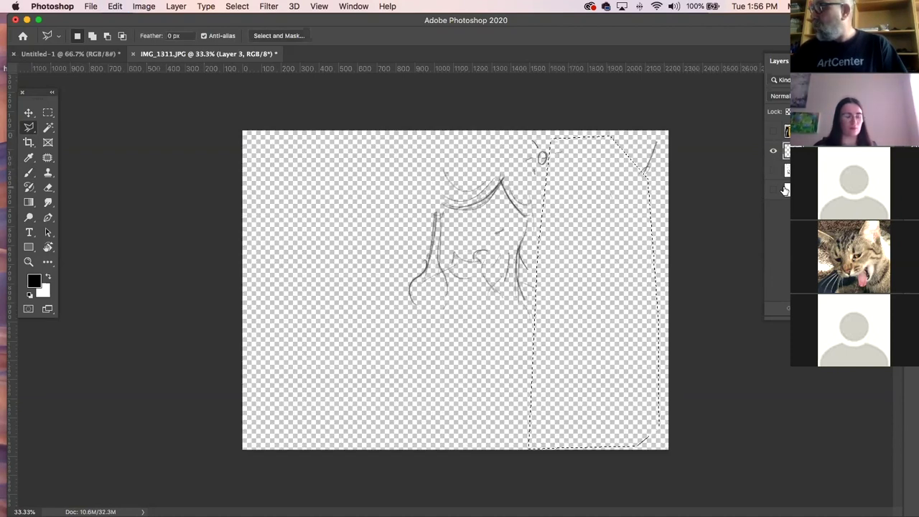
left_click(777, 189)
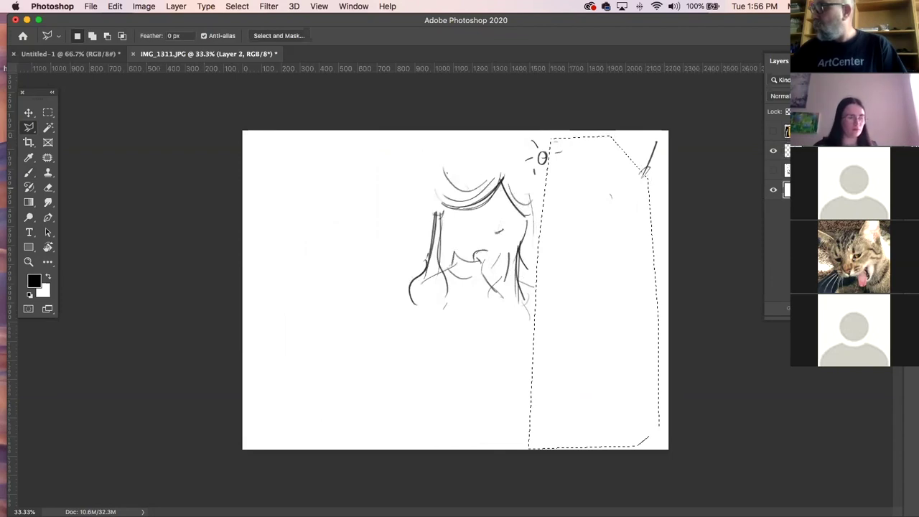
key("alt+BackSpace")
key("super+z")
key("super+shift+z")
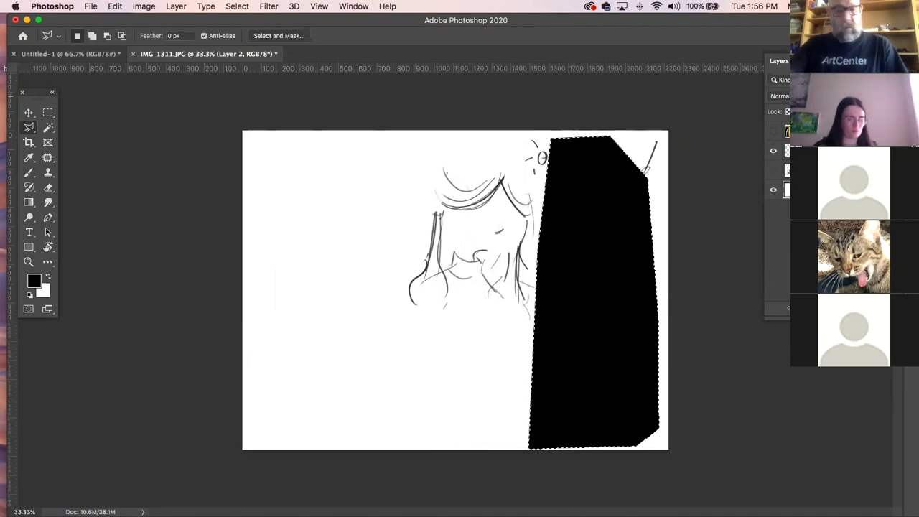
key("super+z")
- Delete all the draw-over strokes on Layer 3 and clear the selection
left_click(788, 131)
left_click(776, 149)
left_click(776, 149)
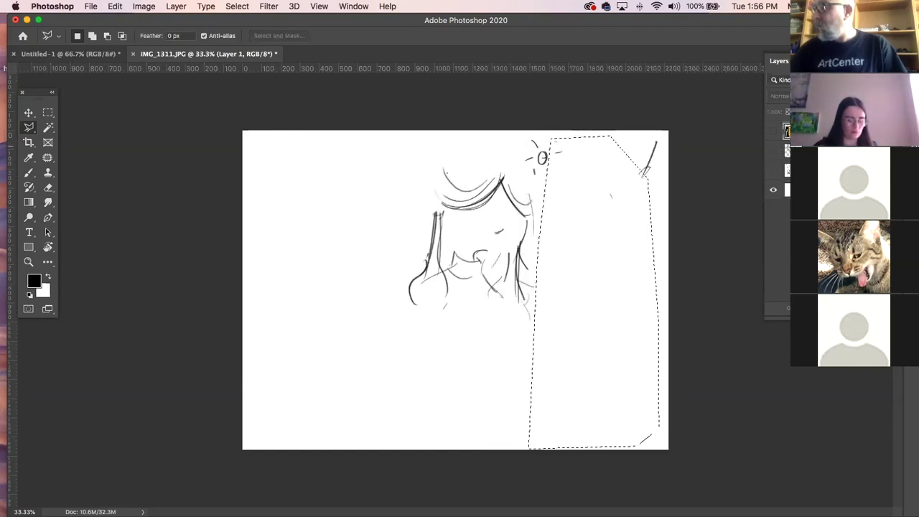
key("super+z")
left_click(775, 149)
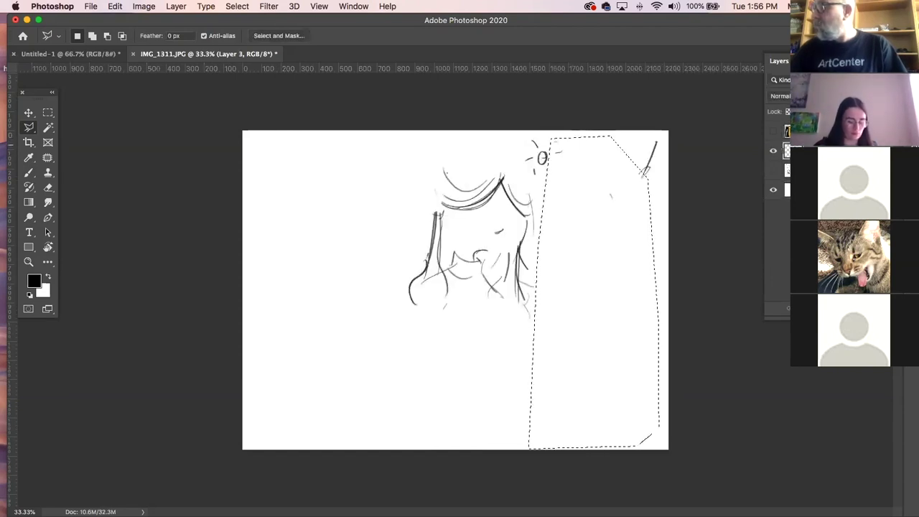
key("super+a")
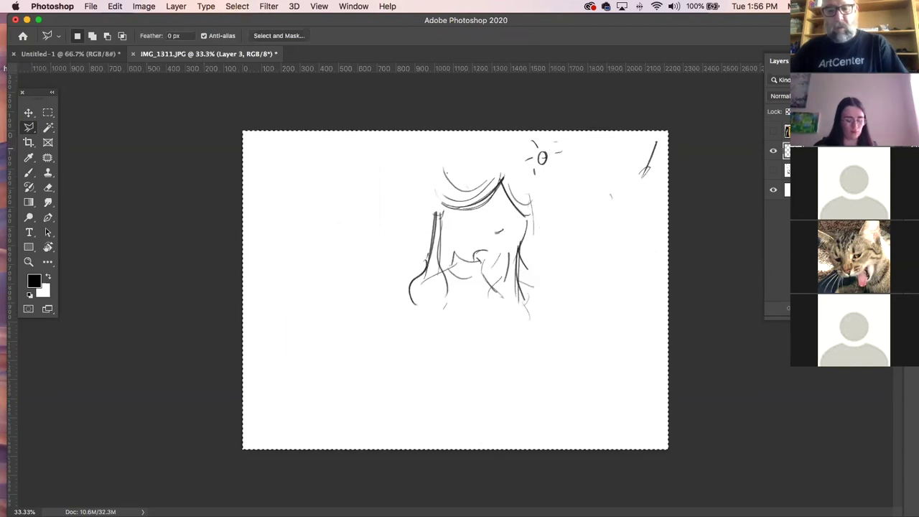
key("Delete")
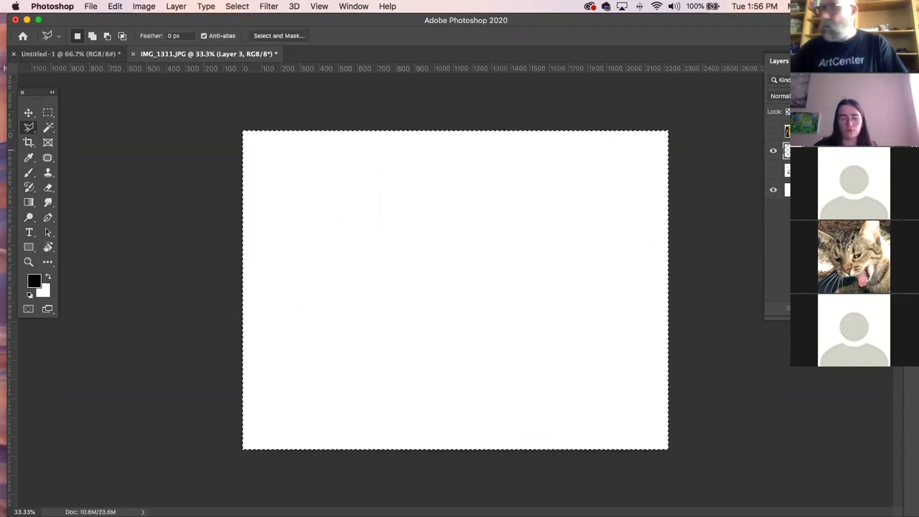
key("super+d")
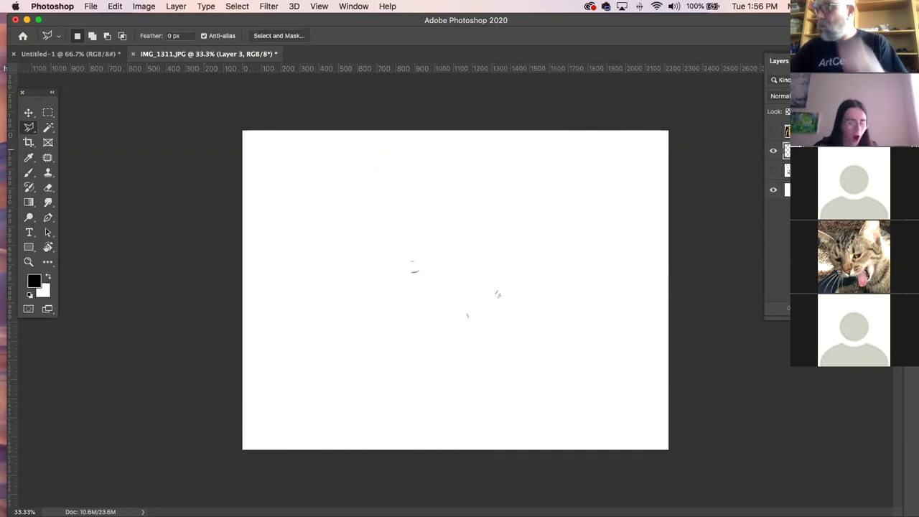
- Show the original sketch layer and outline the whole full-length girl on it with the Polygonal Lasso
left_click(788, 170)
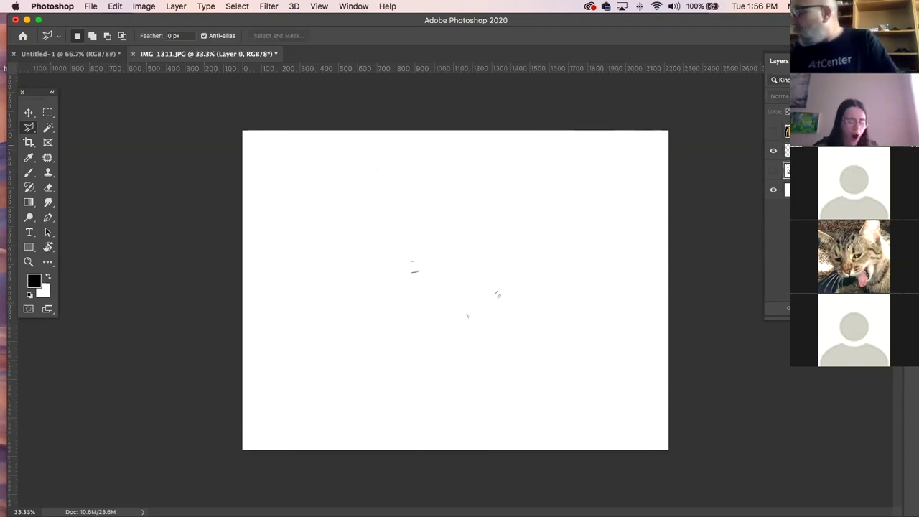
left_click(788, 150)
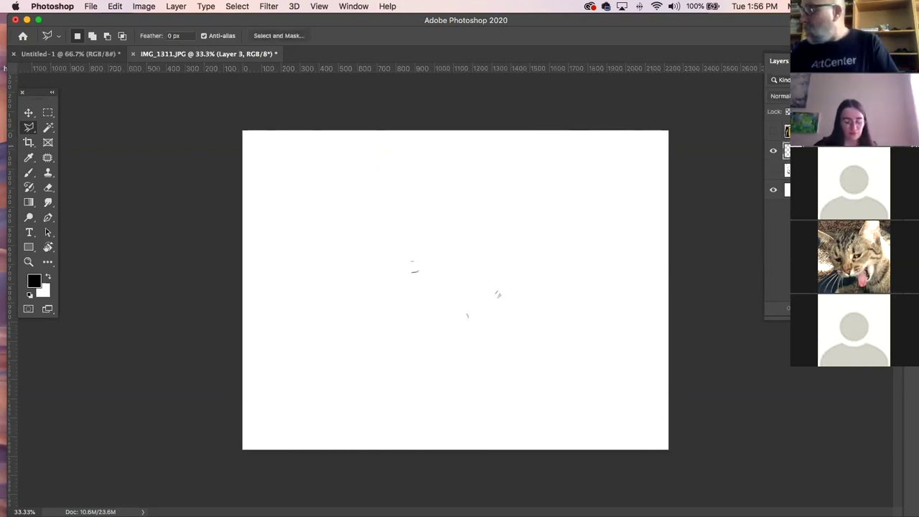
key("super+v")
left_click(788, 171)
left_click(788, 190)
left_click(774, 189)
mouse_move(549, 141)
left_mouse_down()
mouse_move(540, 413)
mouse_move(523, 449)
mouse_move(588, 475)
mouse_move(589, 455)
mouse_move(655, 448)
mouse_move(662, 413)
mouse_move(654, 385)
mouse_move(646, 393)
mouse_move(645, 147)
mouse_move(612, 137)
mouse_move(549, 140)
left_mouse_up()
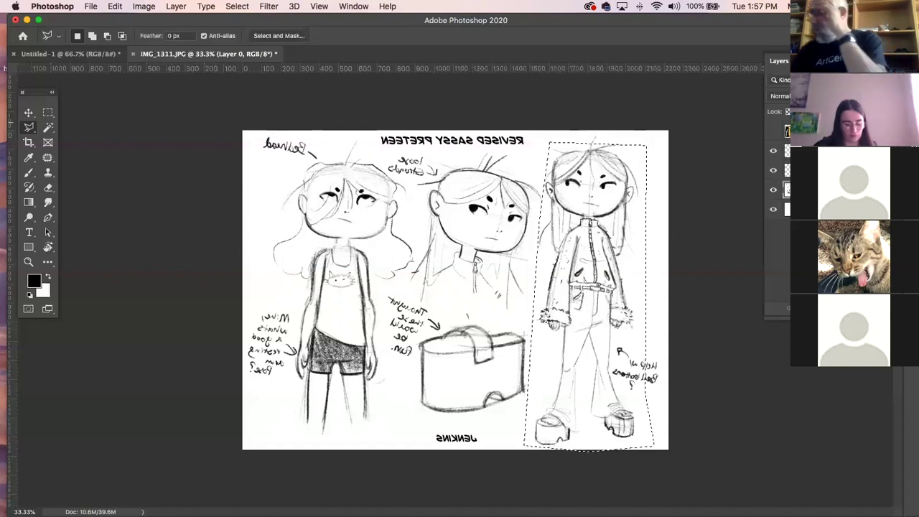
- Paste a copy of the full-length girl onto her own layer and hide the original sketch layer
left_click(788, 151)
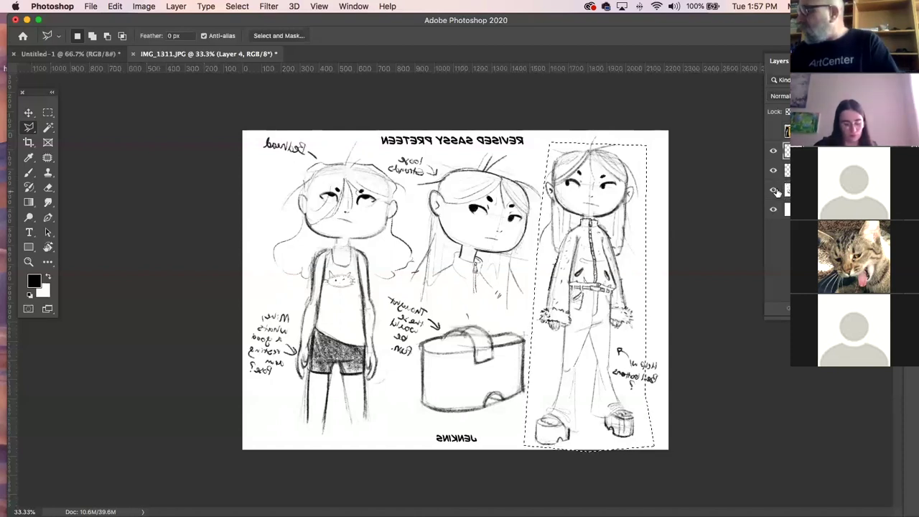
left_click(775, 191)
key("super+v")
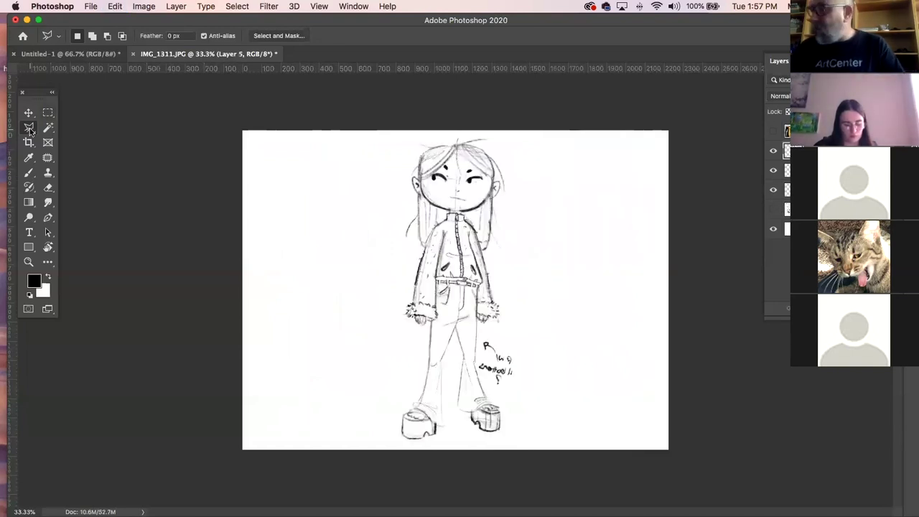
- Cut the copied girl's head, torso and arms onto a separate layer and realign that piece above her legs
mouse_move(410, 144)
left_mouse_down()
mouse_move(403, 335)
mouse_move(440, 322)
mouse_move(440, 278)
mouse_move(486, 290)
mouse_move(479, 332)
mouse_move(508, 336)
mouse_move(526, 244)
mouse_move(513, 138)
mouse_move(411, 144)
left_mouse_up()
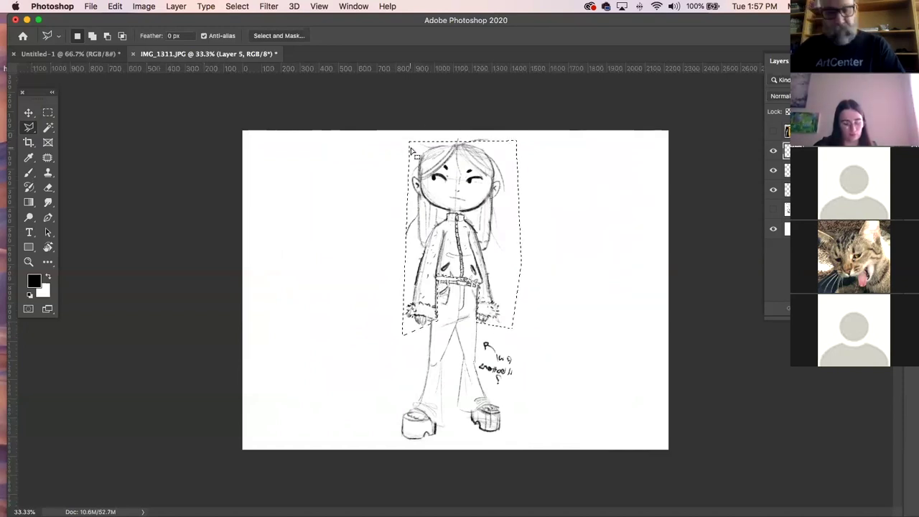
key("ctrl+x")
key("ctrl+v")
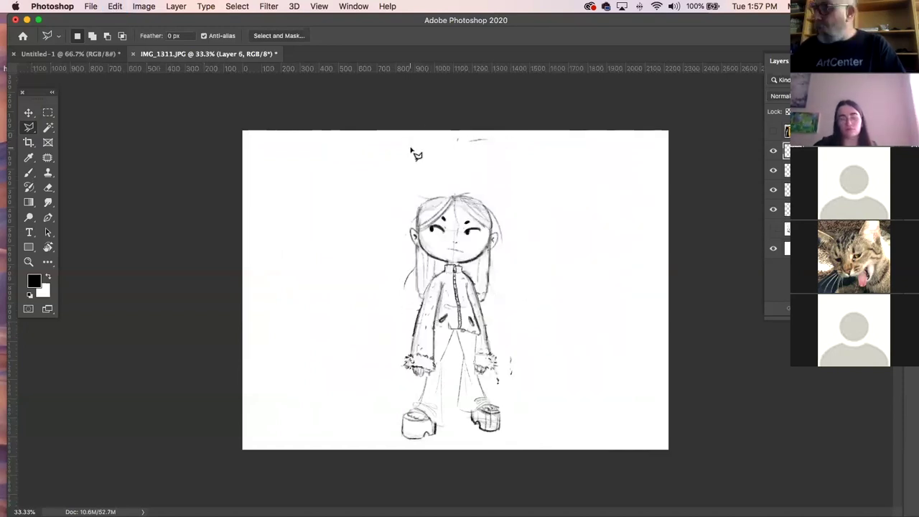
key("v")
left_click_drag(464, 287, 463, 230)
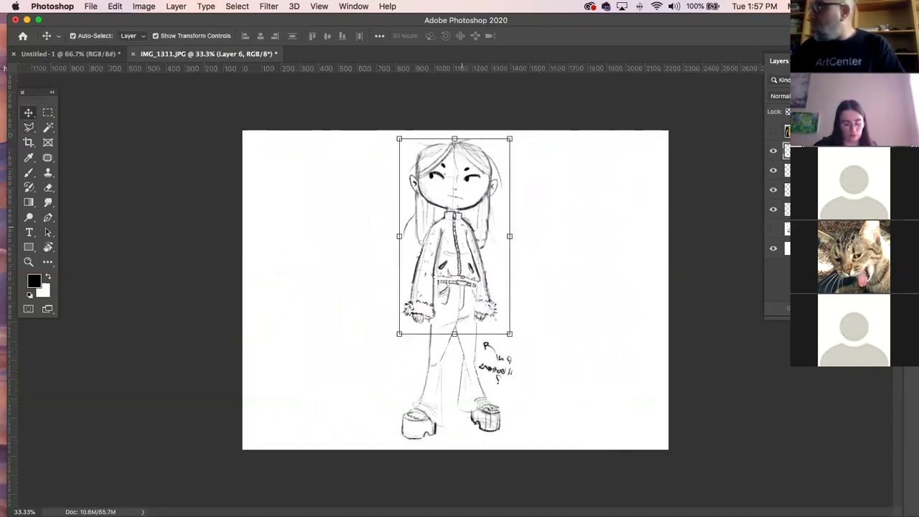
- Scale the upper-body and legs layers down together to 88.54%
key("ctrl+e")
left_click_drag(520, 136, 505, 172)
left_click_drag(485, 286, 492, 274)
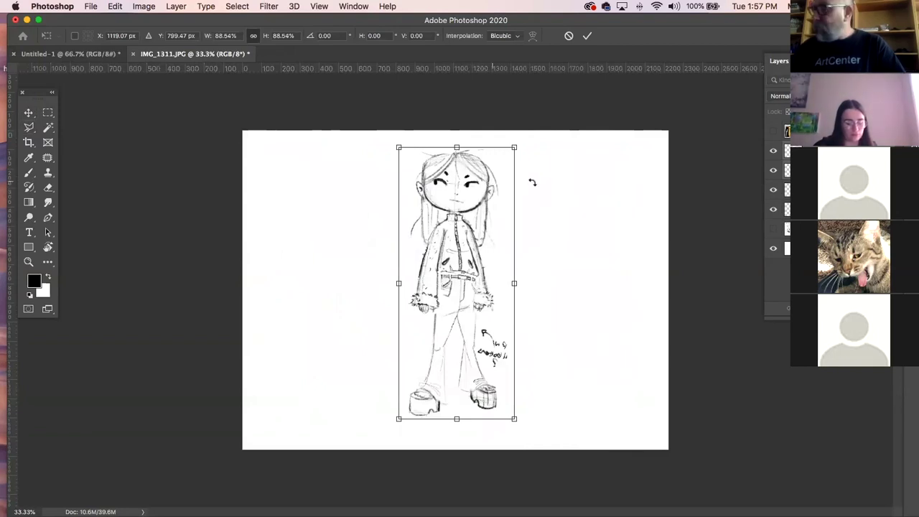
key("Return")
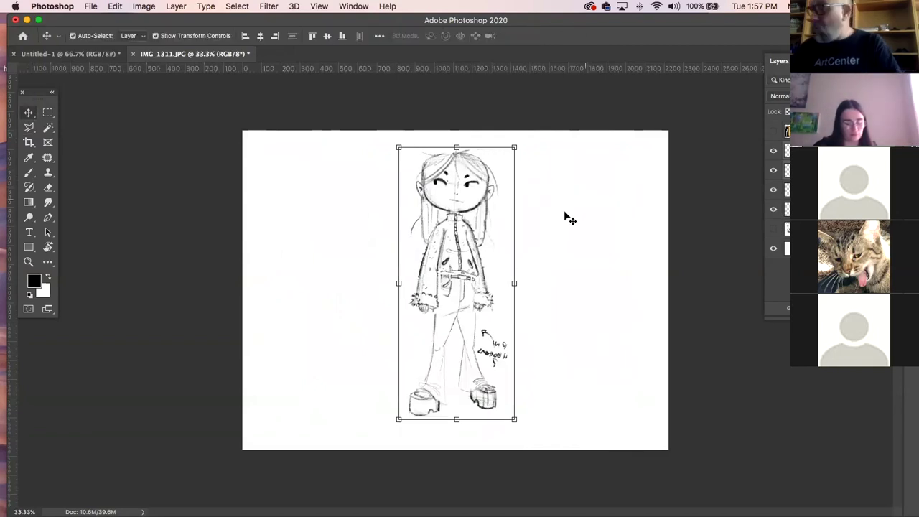
left_click(29, 174)
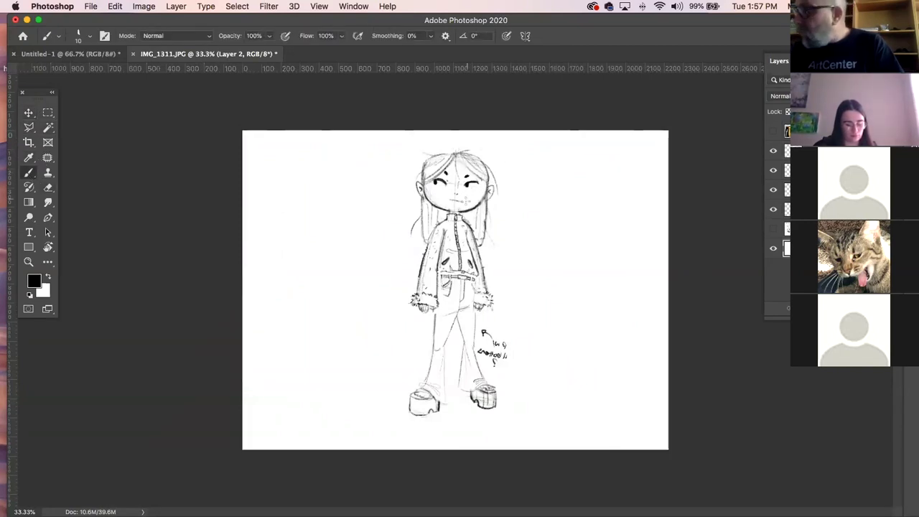
key("ctrl+t")
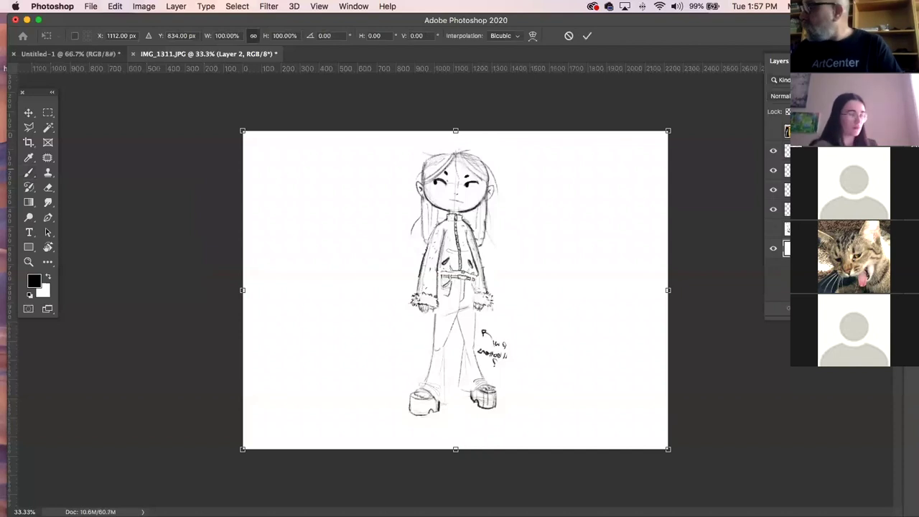
left_click(788, 170)
- Rotate the upper-body layer about -4.2 degrees and fit it onto the waist
left_click(776, 150)
left_click(775, 151)
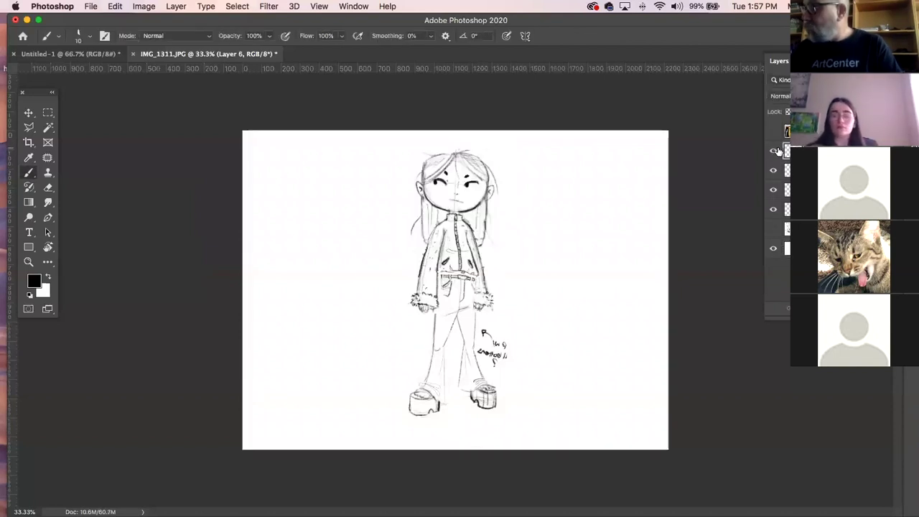
key("ctrl+t")
left_click_drag(516, 140, 507, 138)
left_click_drag(470, 230, 463, 226)
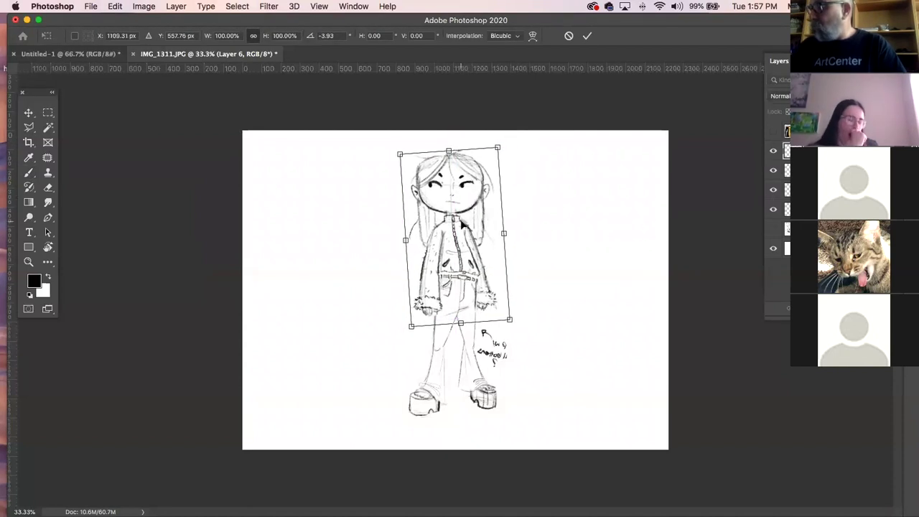
left_click_drag(473, 352, 473, 348)
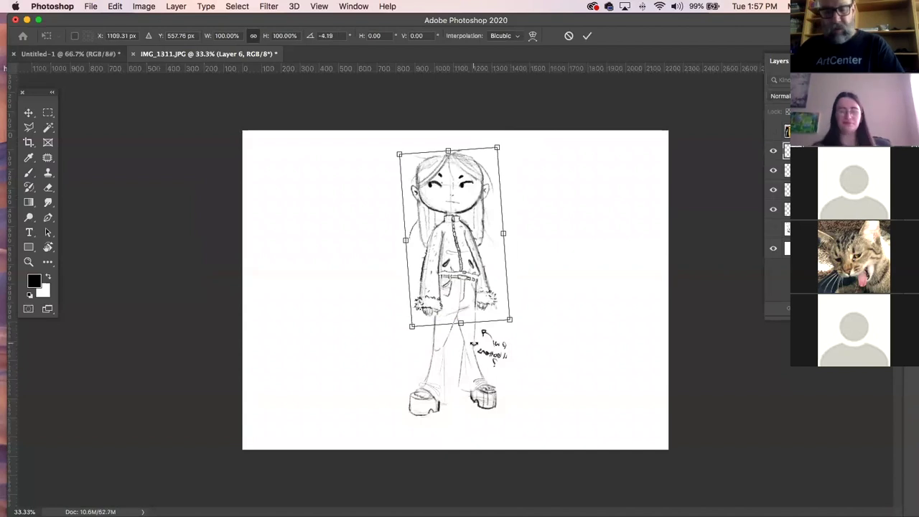
key("Return")
- Rotate the legs layer slightly beneath the tilted torso
left_click(788, 170)
key("ctrl+t")
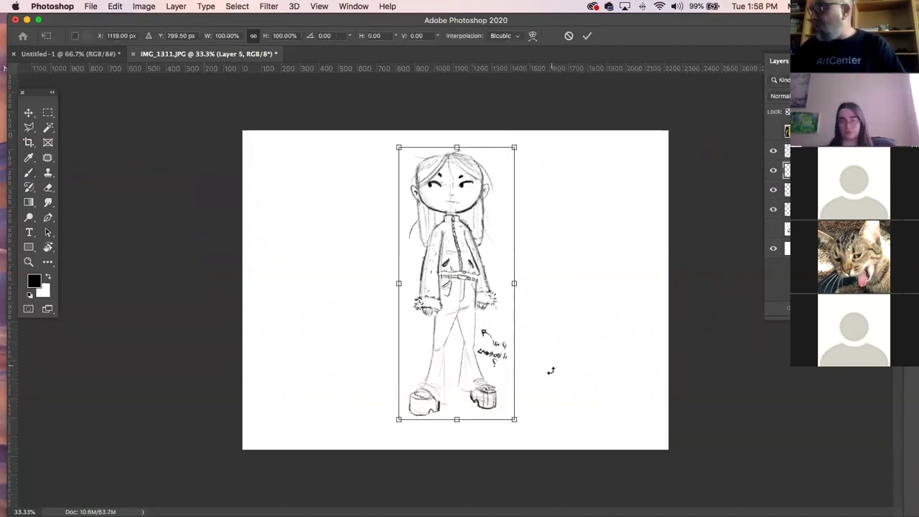
left_click_drag(535, 381, 538, 376)
key("Return")
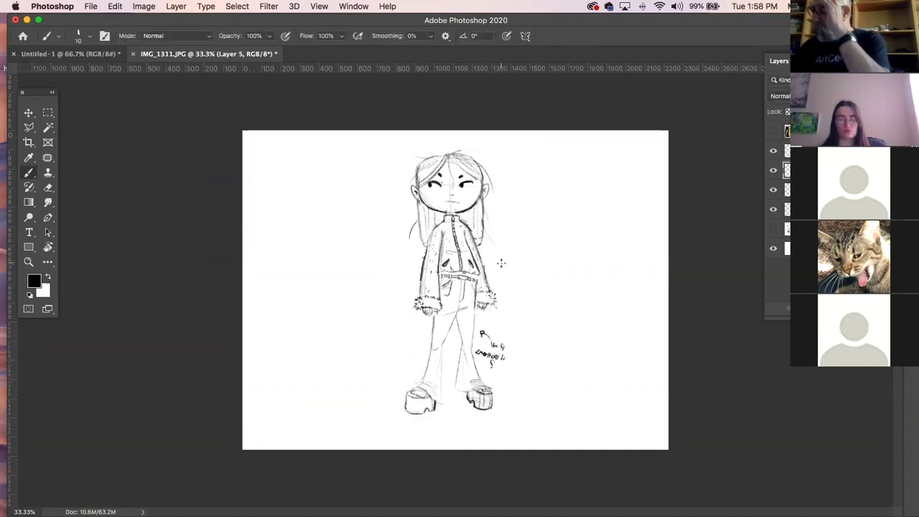
- Cut the girl's head and hair from the upper-body layer onto a separate layer and realign them over the neck
left_click(811, 149)
key("v")
key("l")
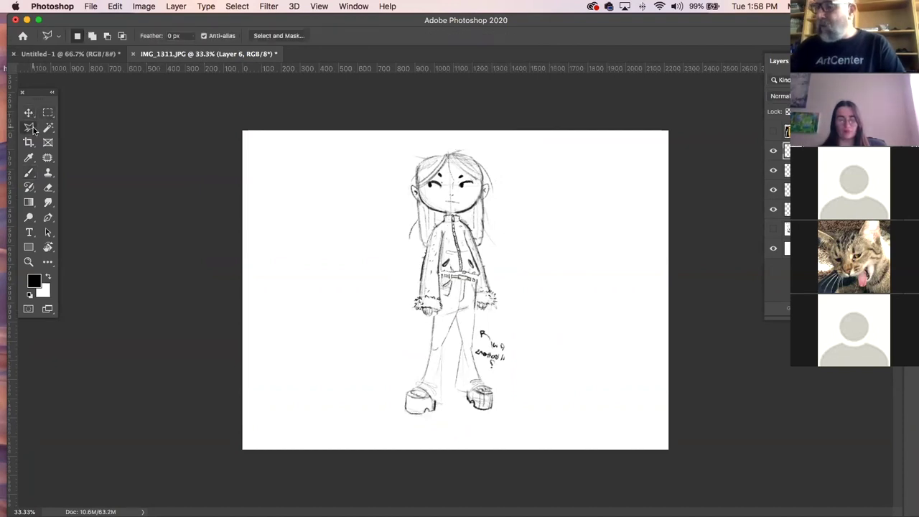
mouse_move(411, 144)
left_mouse_down()
mouse_move(402, 253)
mouse_move(430, 245)
mouse_move(454, 217)
mouse_move(471, 220)
mouse_move(486, 259)
mouse_move(528, 214)
mouse_move(471, 146)
mouse_move(414, 144)
mouse_move(423, 143)
left_mouse_up()
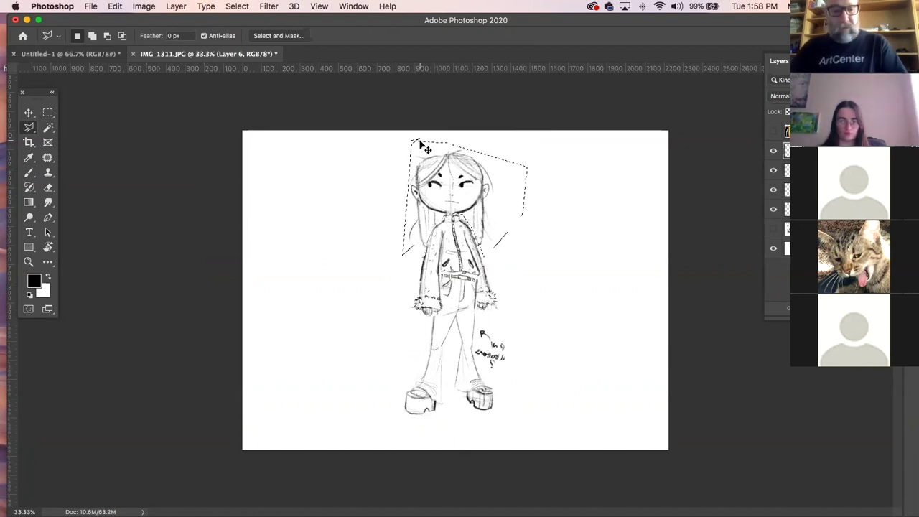
key("super+x")
key("super+v")
left_click(30, 113)
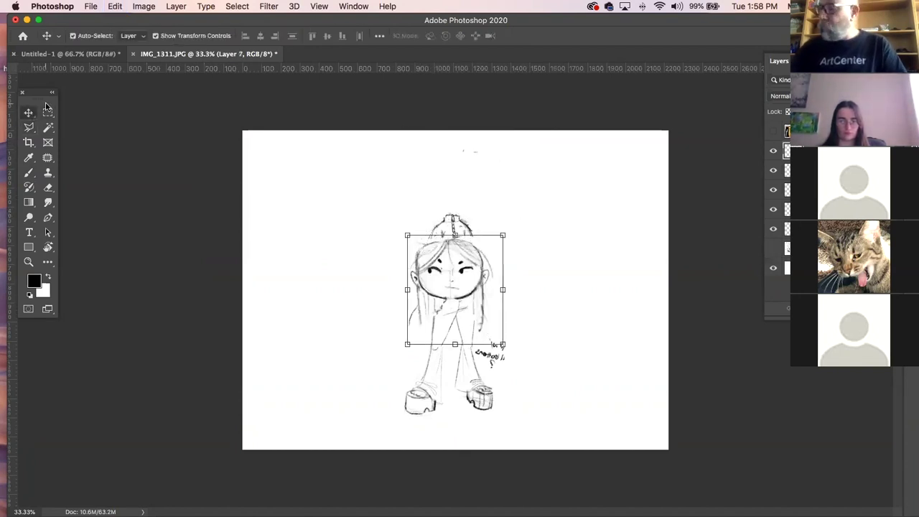
left_click_drag(460, 228, 460, 143)
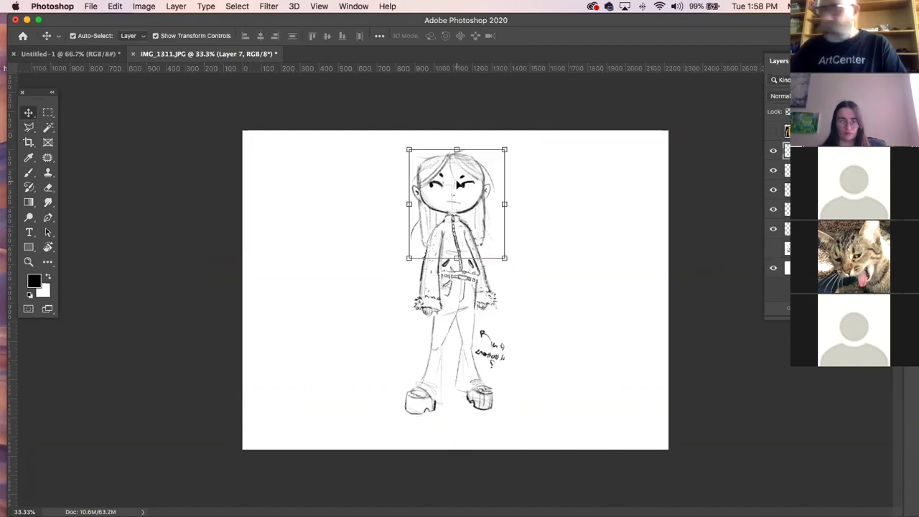
left_click(527, 263)
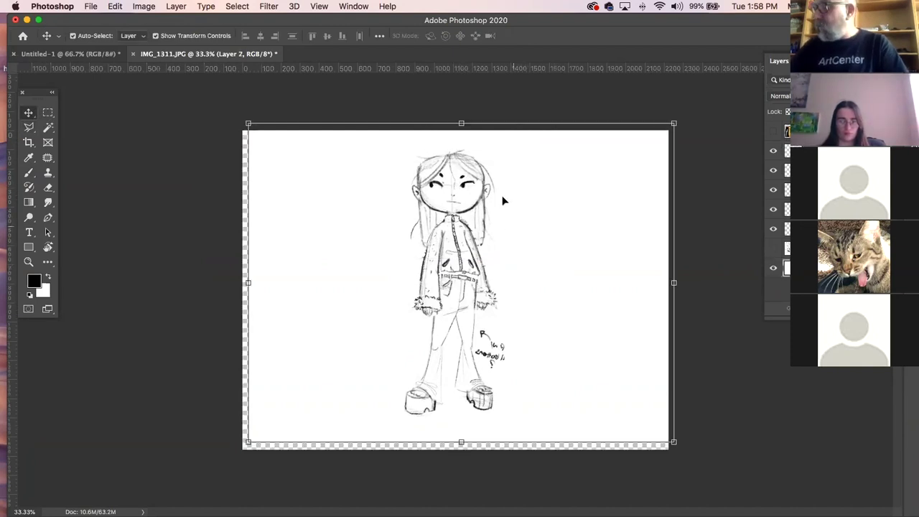
left_click(473, 193)
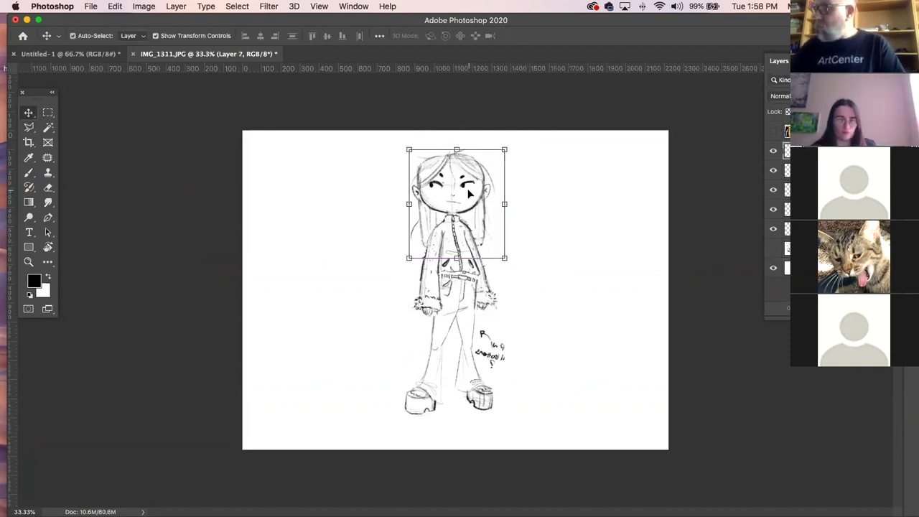
- Tilt the girl's head layer slightly clockwise, nudge it over the collar and deselect it
mouse_move(515, 264)
left_mouse_down()
mouse_move(503, 282)
mouse_move(503, 270)
left_mouse_up()
key("Return")
left_click(532, 191)
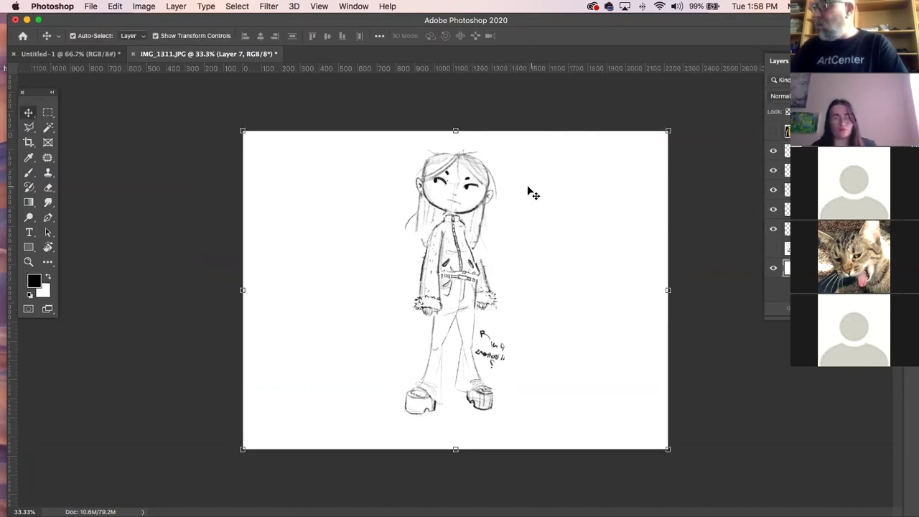
left_click_drag(488, 195, 487, 195)
left_click(552, 194)
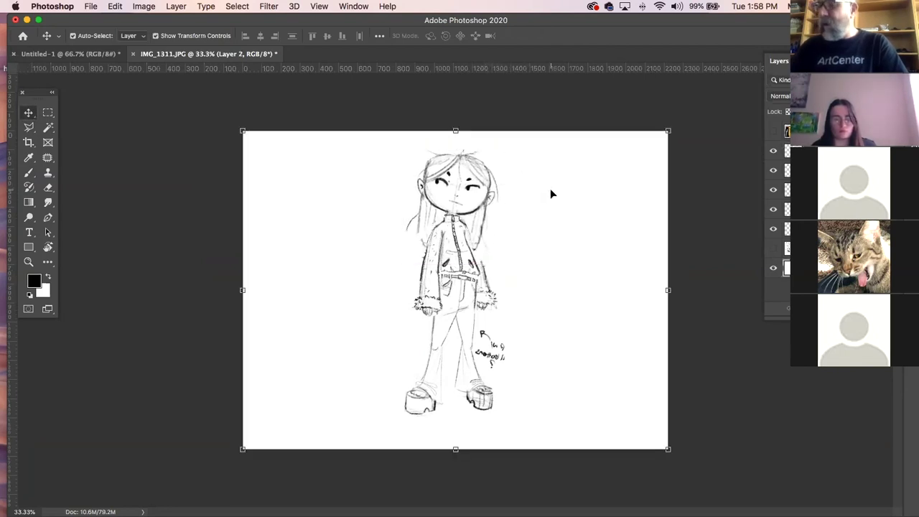
- On a new layer, sketch flared trouser legs and pointed heeled shoes over the girl's existing legs with the Brush tool
left_click(32, 171)
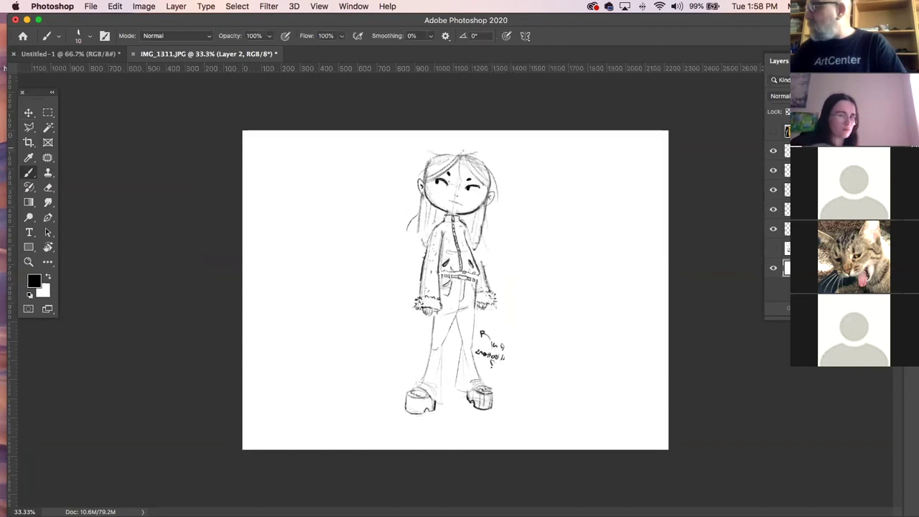
key("alt+shift+super+n")
left_click_drag(467, 241, 464, 232)
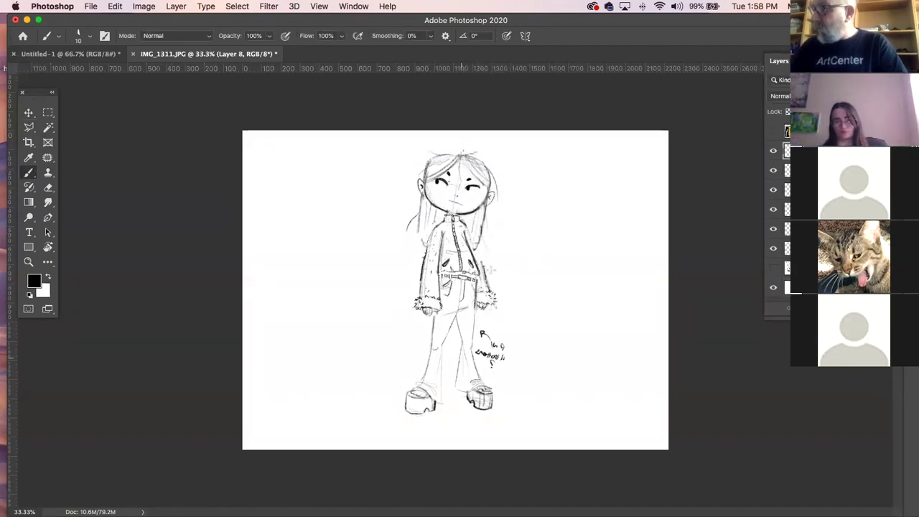
mouse_move(434, 314)
left_mouse_down()
mouse_move(417, 392)
mouse_move(392, 411)
mouse_move(431, 408)
left_mouse_up()
left_click_drag(453, 298, 440, 409)
mouse_move(463, 291)
left_mouse_down()
mouse_move(468, 354)
mouse_move(465, 347)
mouse_move(492, 407)
left_mouse_up()
left_click_drag(463, 352, 470, 408)
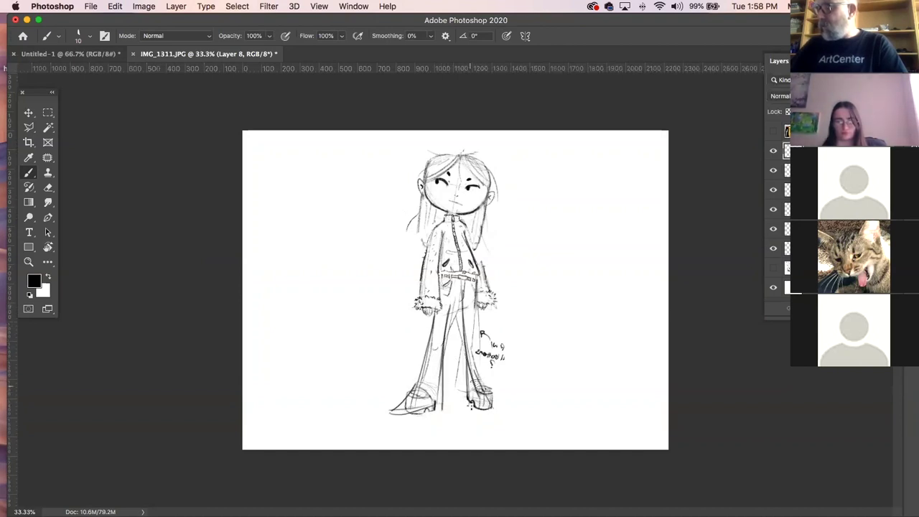
mouse_move(463, 279)
left_mouse_down()
mouse_move(487, 408)
mouse_move(485, 394)
left_mouse_up()
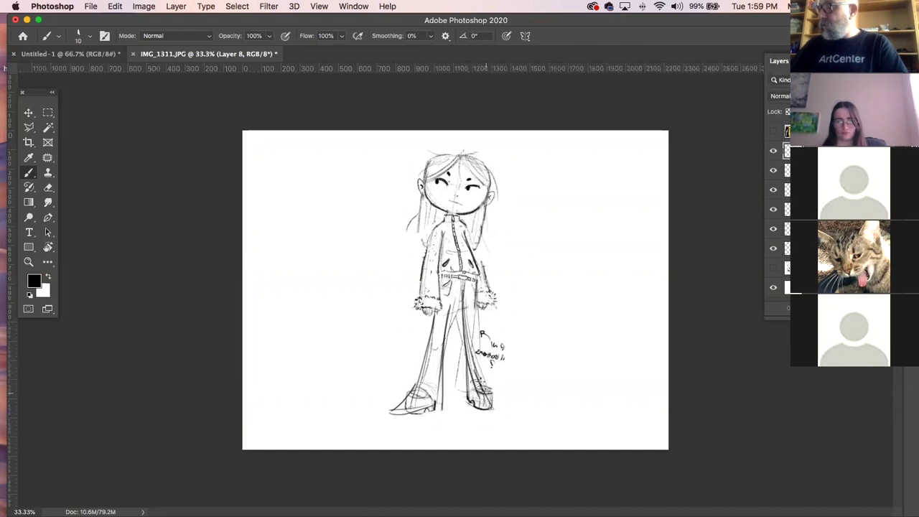
left_click_drag(459, 310, 444, 377)
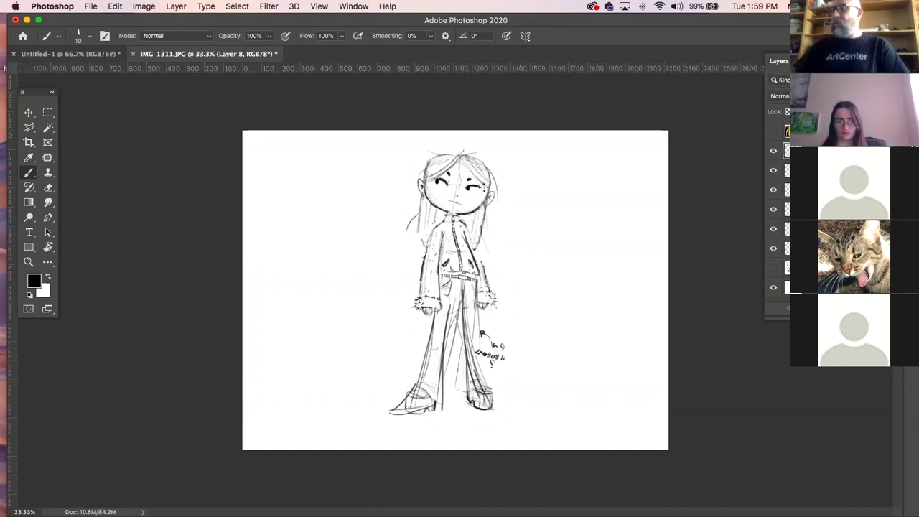
- Flip the whole canvas horizontally
left_click_drag(157, 17, 159, 13)
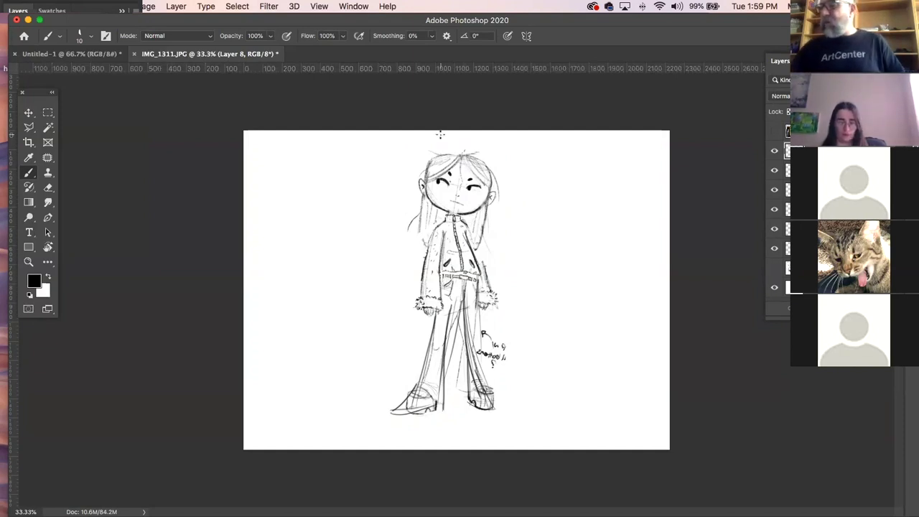
left_click(146, 6)
mouse_move(214, 119)
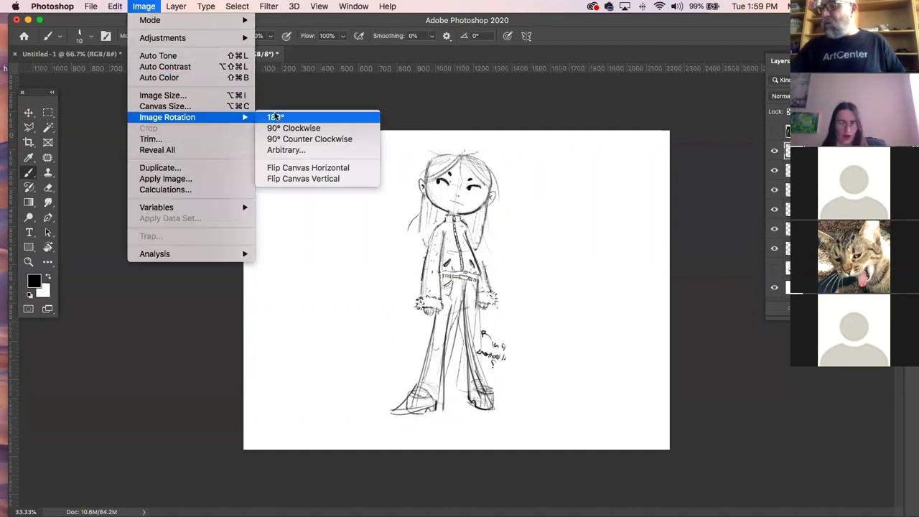
left_click(337, 167)
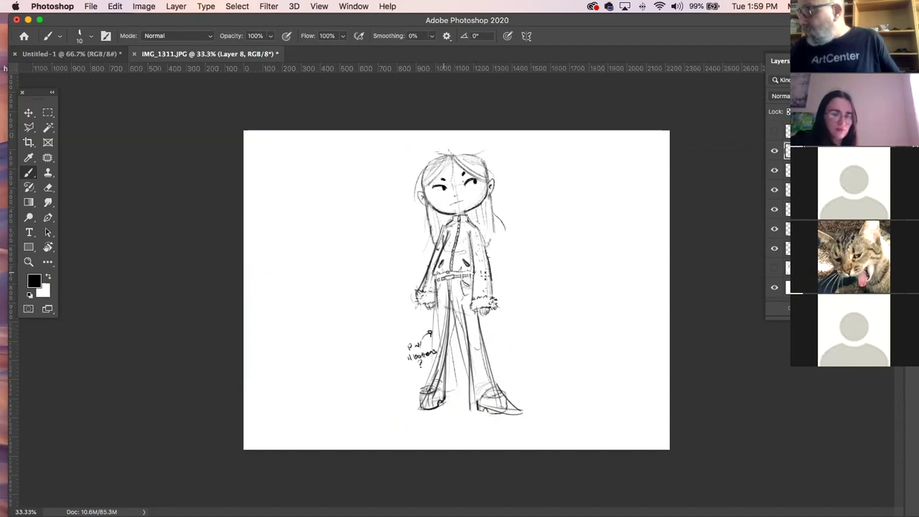
- Redraw both trouser legs as wider bell-bottoms flaring to the floor, with long hems covering the shoes
mouse_move(479, 318)
left_mouse_down()
mouse_move(514, 418)
mouse_move(471, 412)
left_mouse_up()
mouse_move(464, 303)
left_mouse_down()
mouse_move(479, 412)
mouse_move(521, 417)
mouse_move(441, 305)
mouse_move(440, 379)
mouse_move(425, 397)
left_mouse_up()
mouse_move(437, 308)
left_mouse_down()
mouse_move(417, 411)
mouse_move(456, 406)
left_mouse_up()
mouse_move(447, 290)
left_mouse_down()
mouse_move(454, 408)
mouse_move(416, 404)
left_mouse_up()
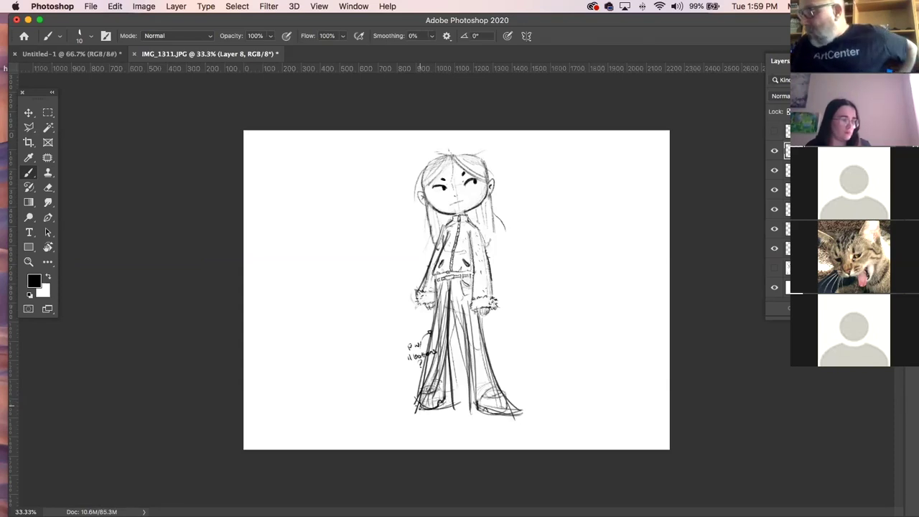
mouse_move(412, 412)
left_mouse_down()
mouse_move(460, 404)
mouse_move(535, 416)
left_mouse_up()
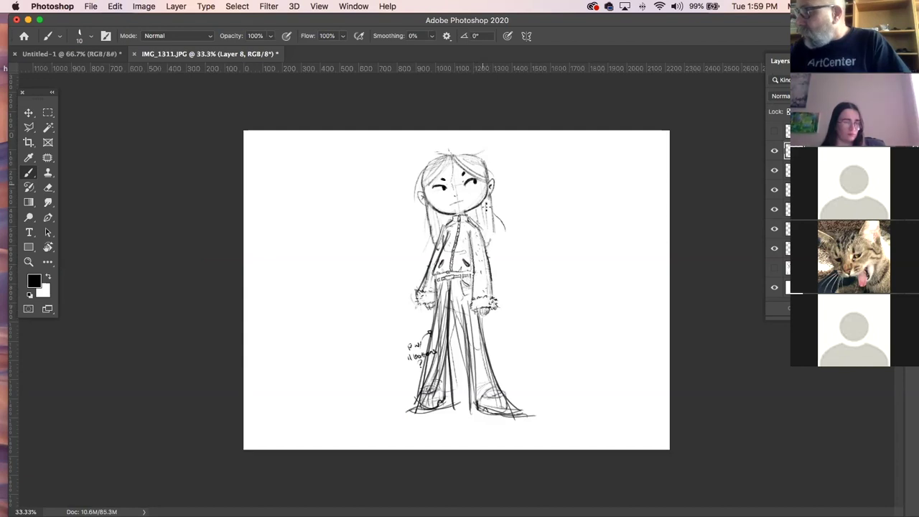
- Sketch a pattern of flowers and curved petals on the jacket's sleeve and front with the Brush tool
left_click(28, 264)
left_click_drag(538, 308, 534, 313)
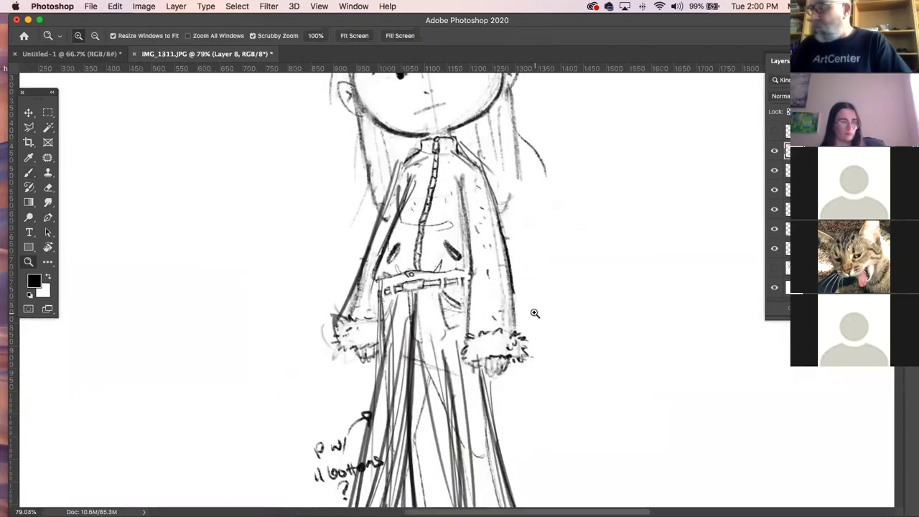
left_click(29, 173)
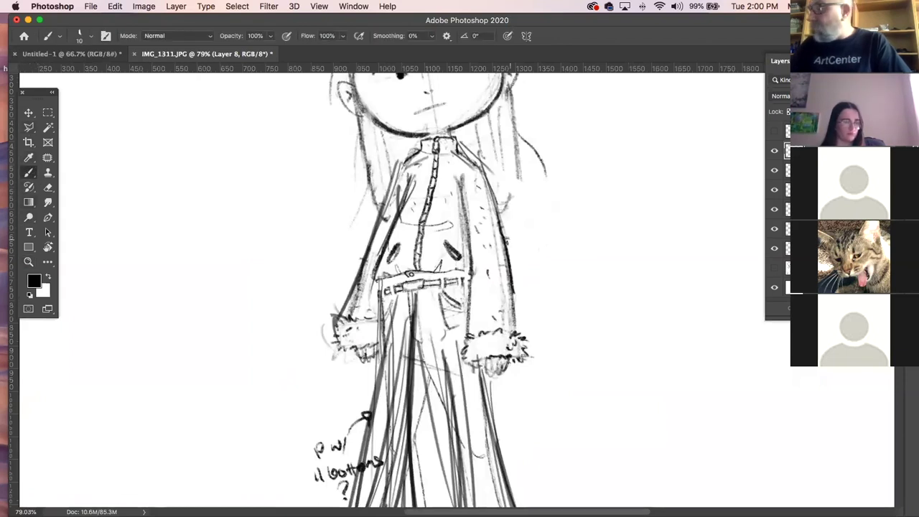
left_click_drag(492, 230, 493, 248)
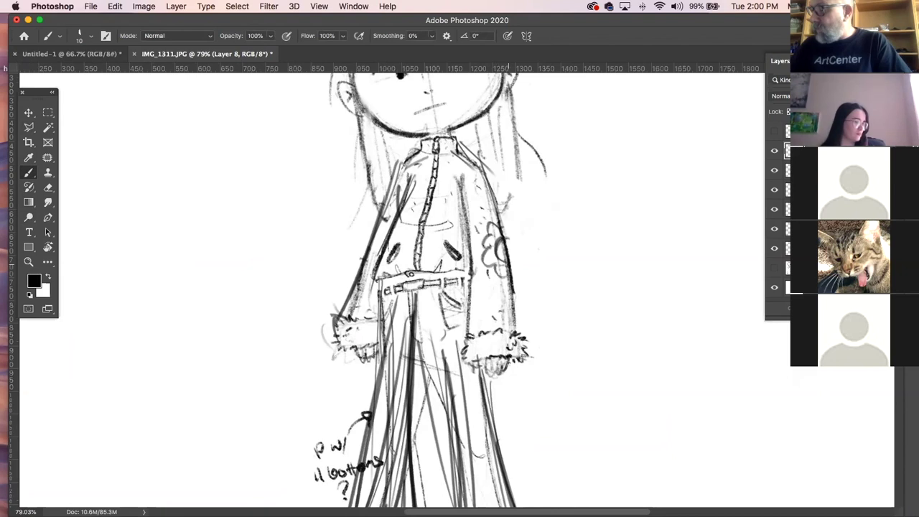
mouse_move(480, 281)
left_mouse_down()
mouse_move(477, 312)
mouse_move(487, 278)
left_mouse_up()
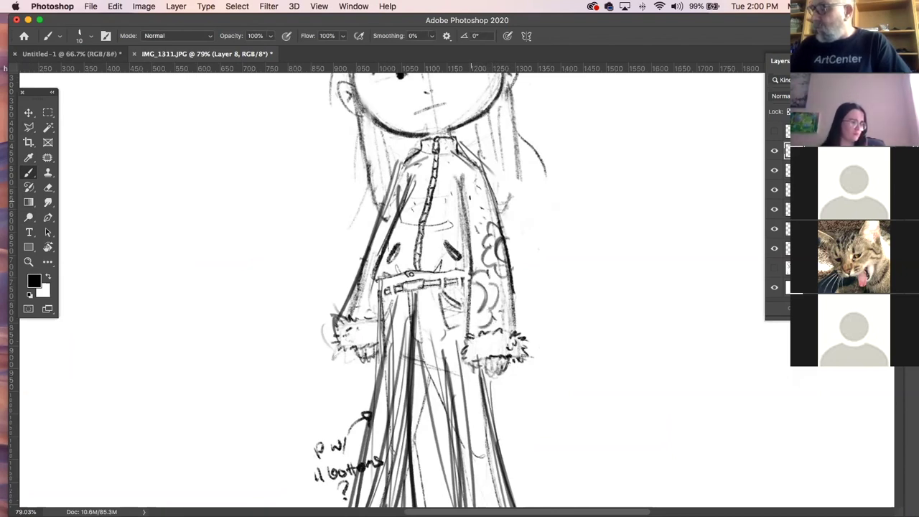
mouse_move(477, 191)
left_mouse_down()
mouse_move(484, 185)
mouse_move(486, 201)
mouse_move(475, 219)
mouse_move(470, 208)
left_mouse_up()
mouse_move(435, 178)
left_mouse_down()
mouse_move(439, 217)
mouse_move(409, 245)
left_mouse_up()
left_click_drag(453, 178, 443, 196)
left_click_drag(431, 158, 422, 182)
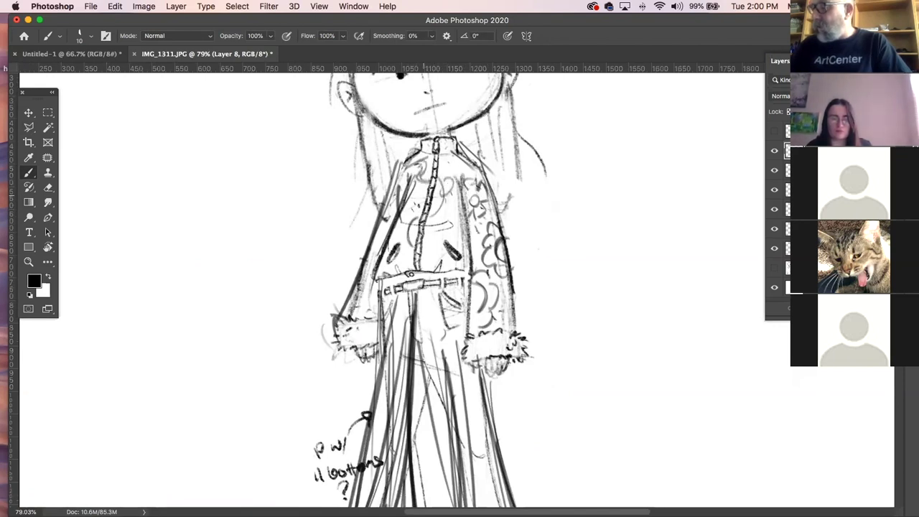
- Strengthen the girl's center-parted fringe and the crown outline of her hair, and darken her lashes, nose and mouth
key("super+minus")
key("super+minus")
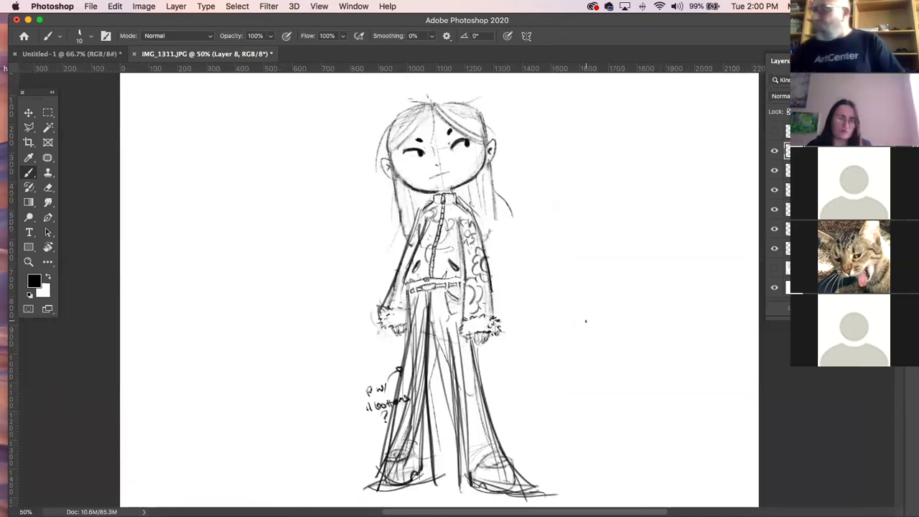
left_click_drag(431, 100, 478, 141)
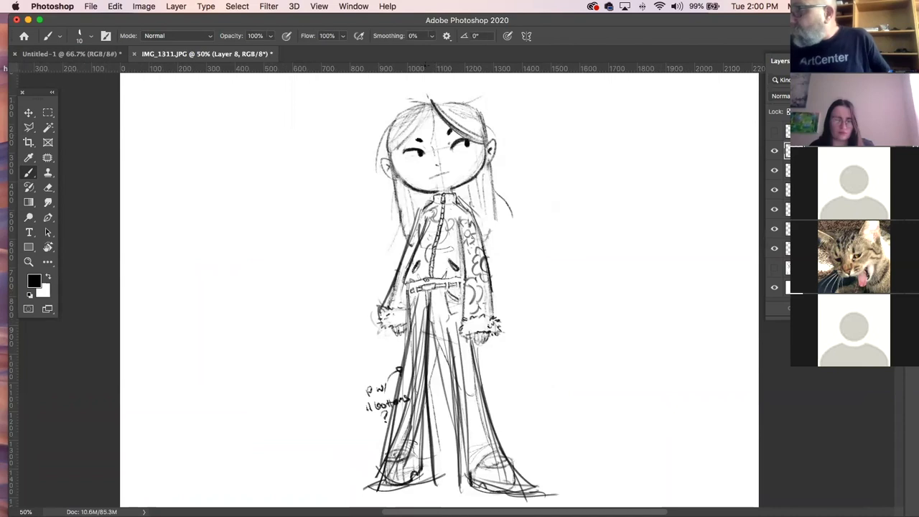
left_click_drag(431, 104, 390, 158)
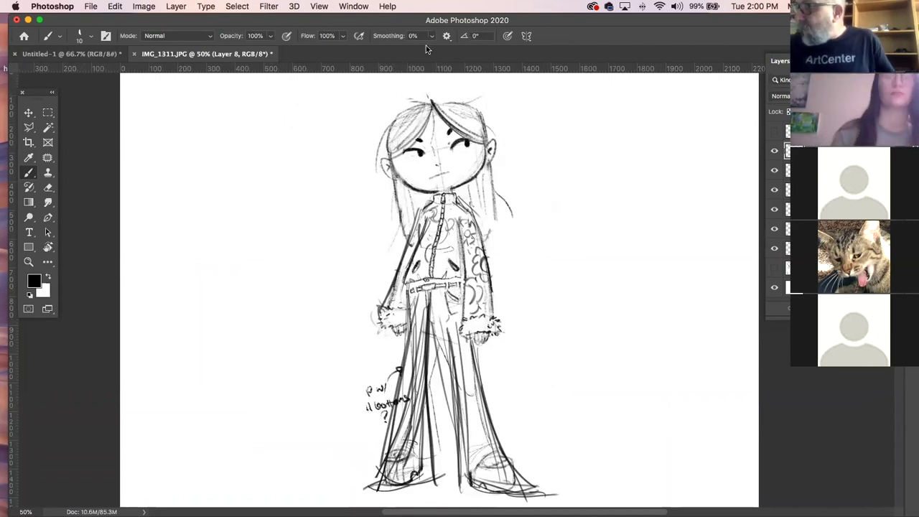
left_click_drag(396, 117, 390, 160)
mouse_move(434, 103)
left_mouse_down()
mouse_move(394, 116)
mouse_move(477, 106)
mouse_move(488, 146)
left_mouse_up()
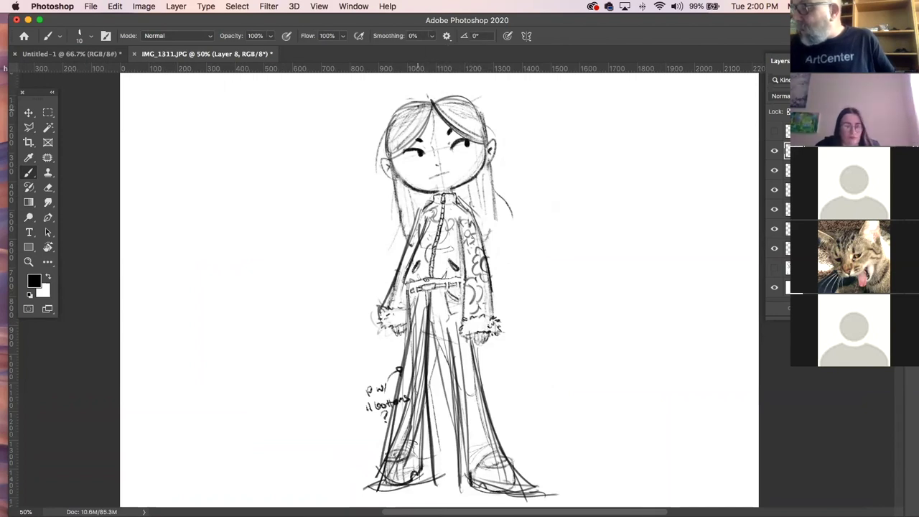
left_click_drag(418, 105, 399, 147)
left_click_drag(447, 100, 478, 144)
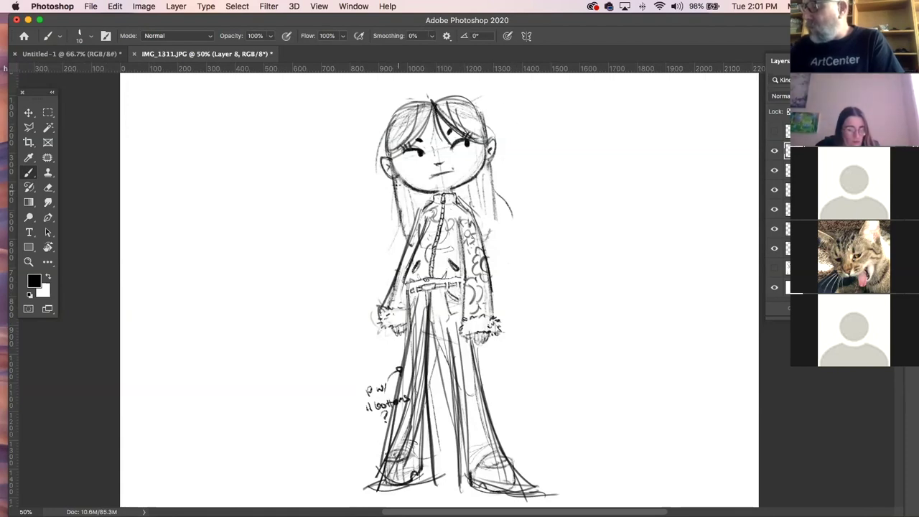
- Draw longer hair strands on both sides of the head, with a wavy lock reaching past the fluffy cuff
left_click_drag(392, 174, 400, 253)
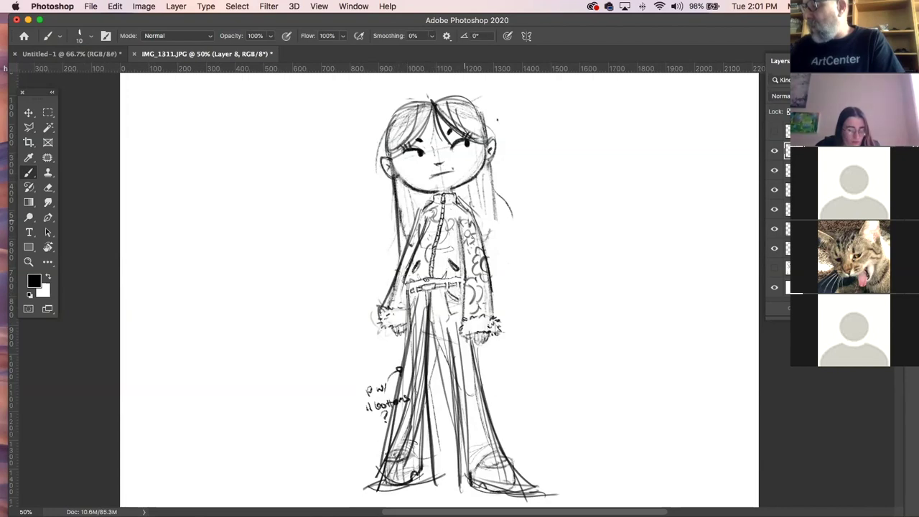
left_click_drag(487, 162, 492, 251)
left_click_drag(487, 184, 492, 314)
left_click_drag(495, 214, 500, 368)
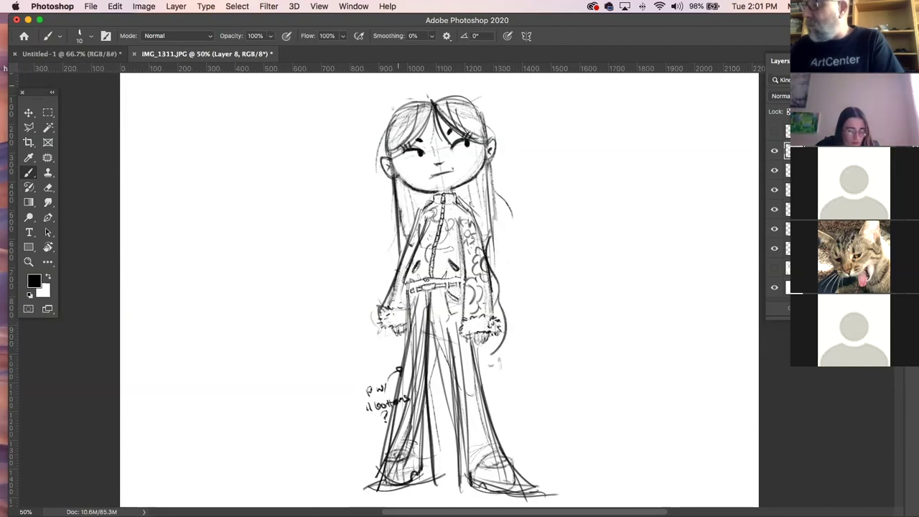
- Add raised hair tufts at the center parting and draw bolder eyebrows above both eyes
left_click_drag(424, 96, 432, 104)
left_click_drag(436, 101, 455, 91)
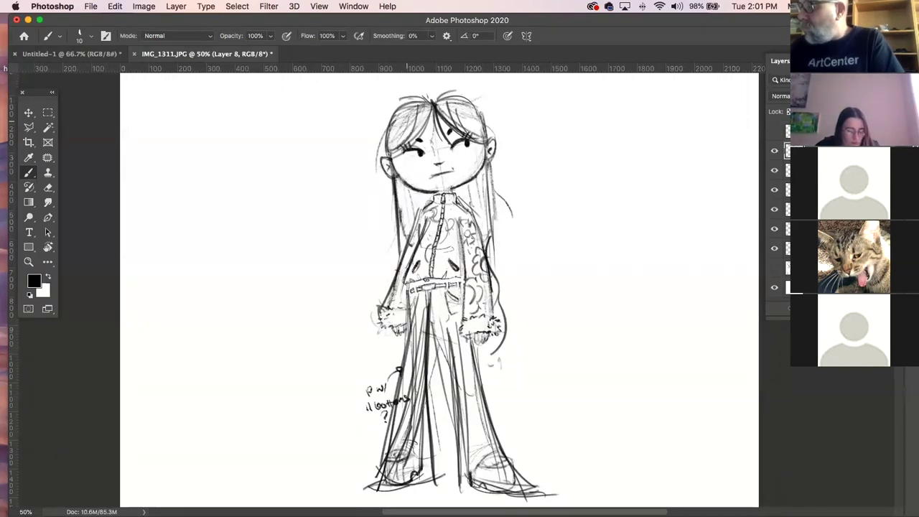
left_click_drag(403, 137, 420, 139)
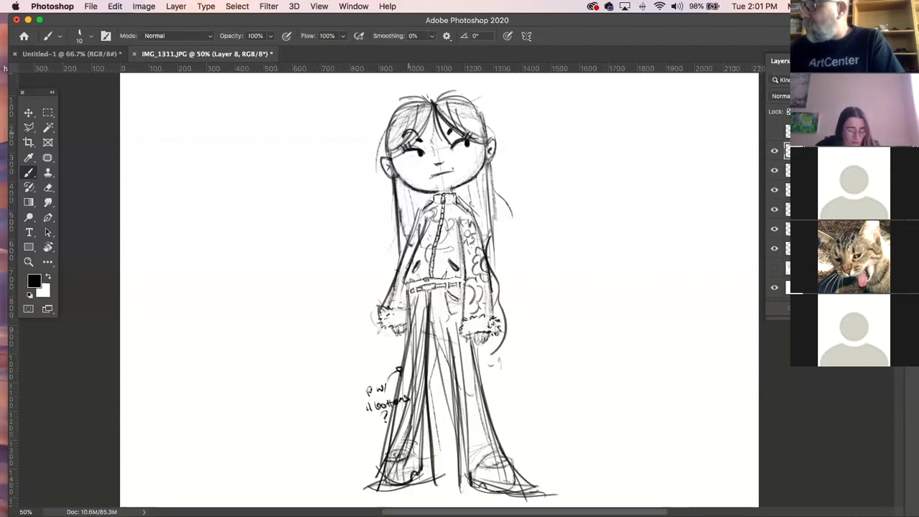
left_click_drag(470, 121, 454, 128)
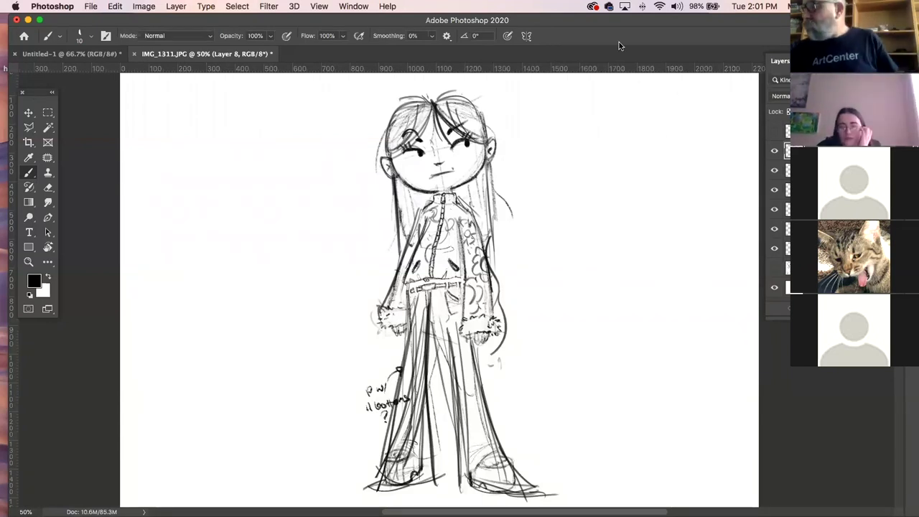
- Close IMG_1311.JPG without saving its changes and show the guides in Untitled-1
key("super+s")
left_click(435, 187)
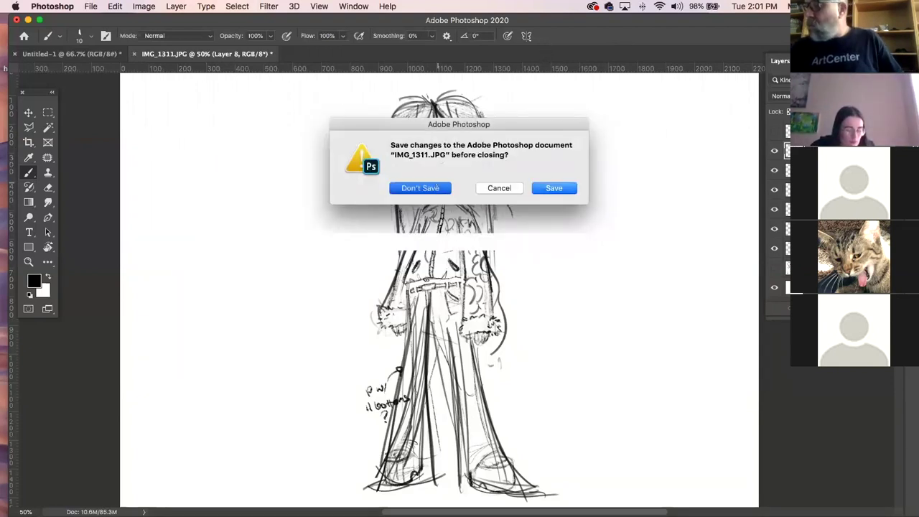
mouse_move(177, 22)
left_mouse_down()
mouse_move(184, 214)
mouse_move(160, 57)
mouse_move(166, 24)
left_mouse_up()
key("super+;")
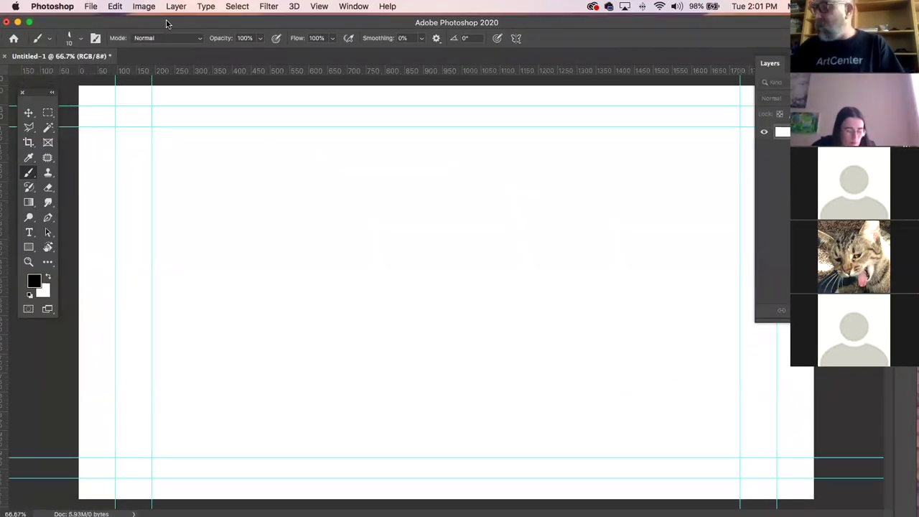
left_click_drag(166, 24, 190, 238)
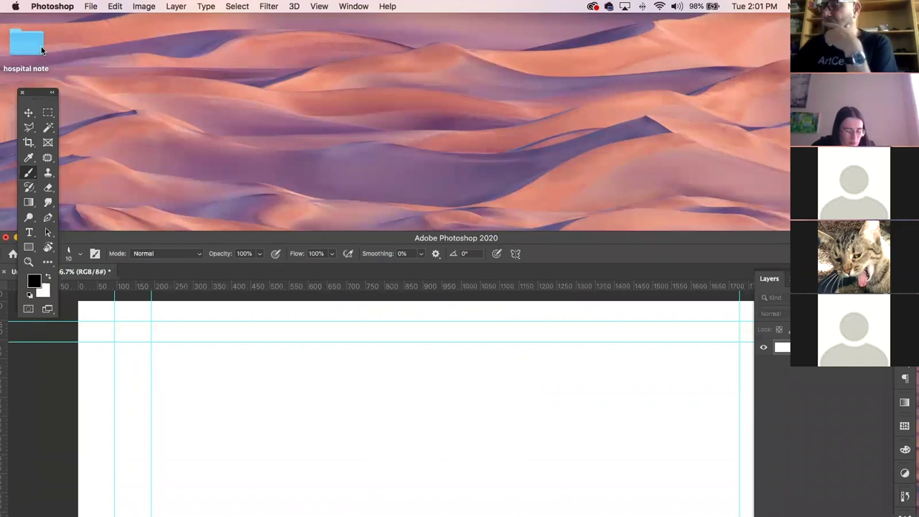
left_click_drag(606, 235, 606, 23)
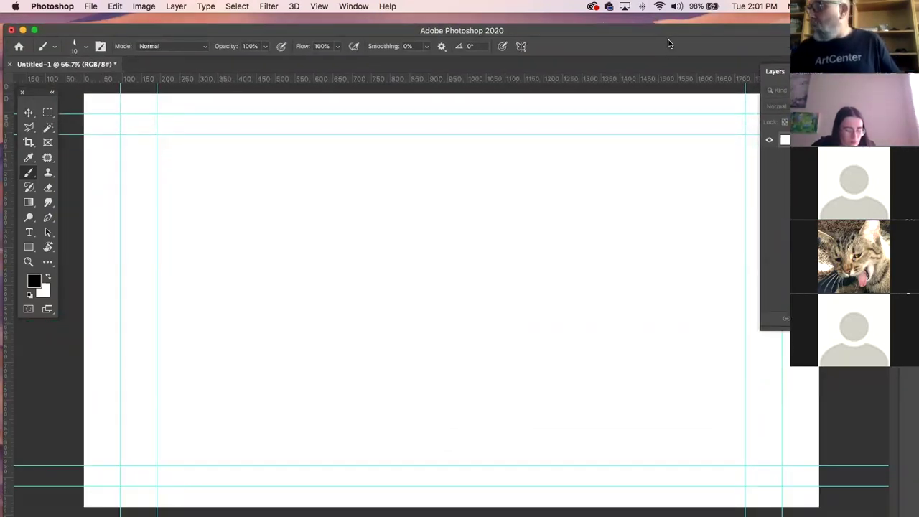
left_click(717, 22)
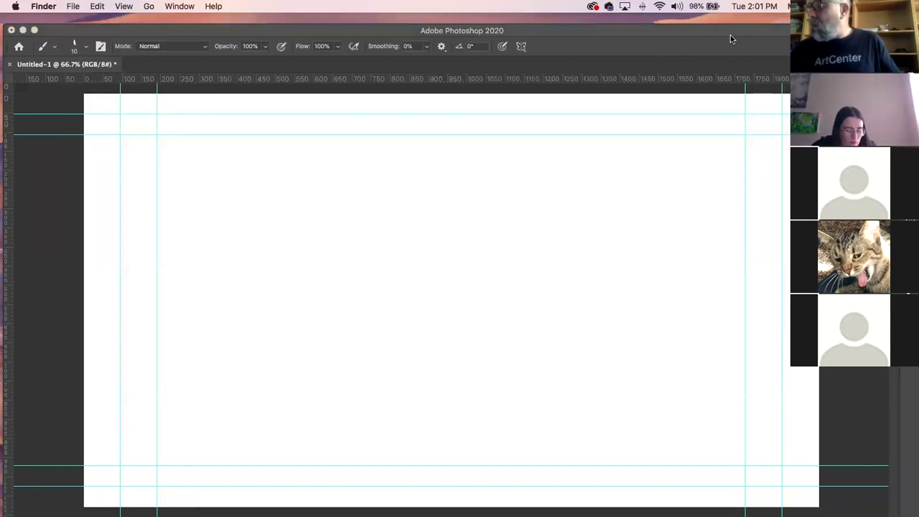
left_click(744, 36)
left_click_drag(746, 33, 745, 42)
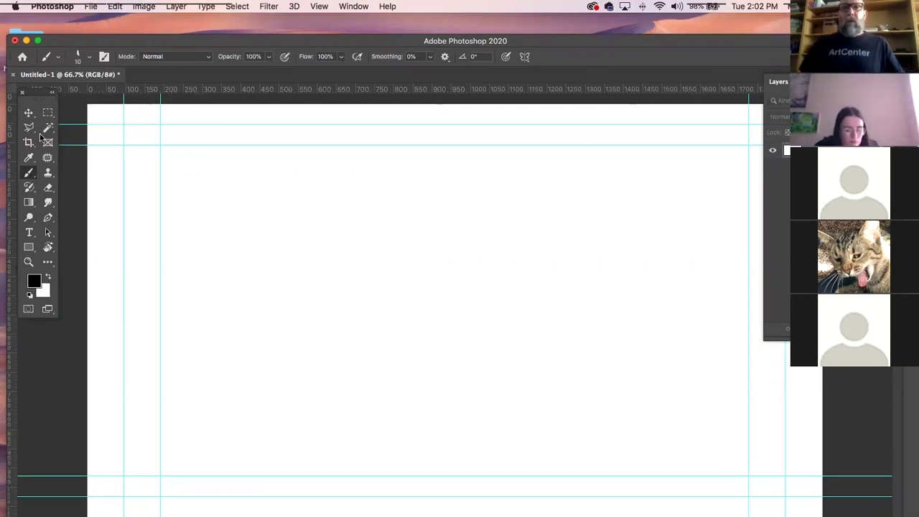
- Place the mine13 sketch into Untitled-1 and enlarge it proportionally to about 267% within the canvas
key("Tab")
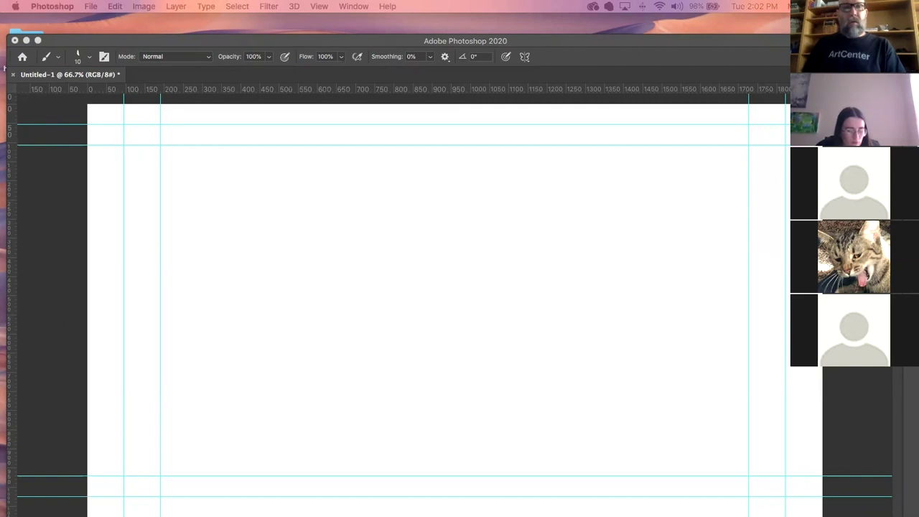
left_click_drag(317, 291, 419, 306)
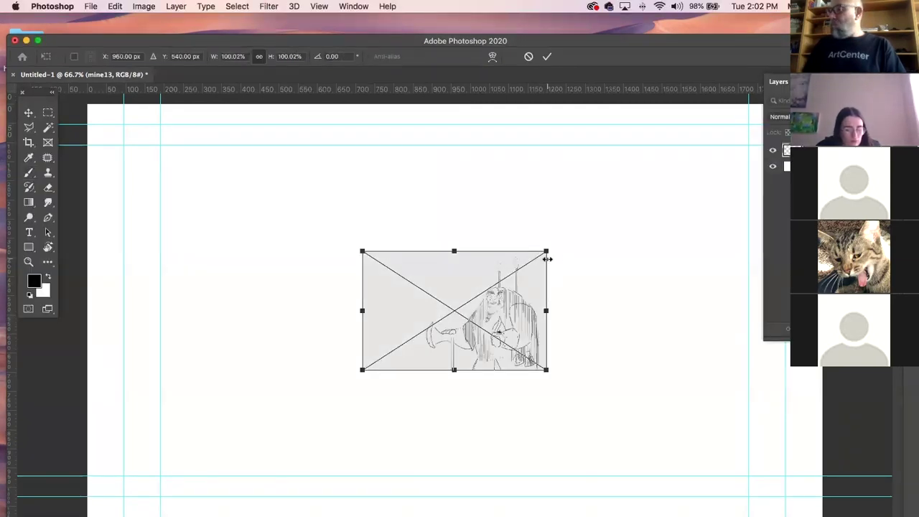
left_click_drag(545, 251, 736, 128)
left_click_drag(618, 287, 451, 338)
mouse_move(546, 188)
left_mouse_down()
mouse_move(620, 138)
mouse_move(659, 154)
left_mouse_up()
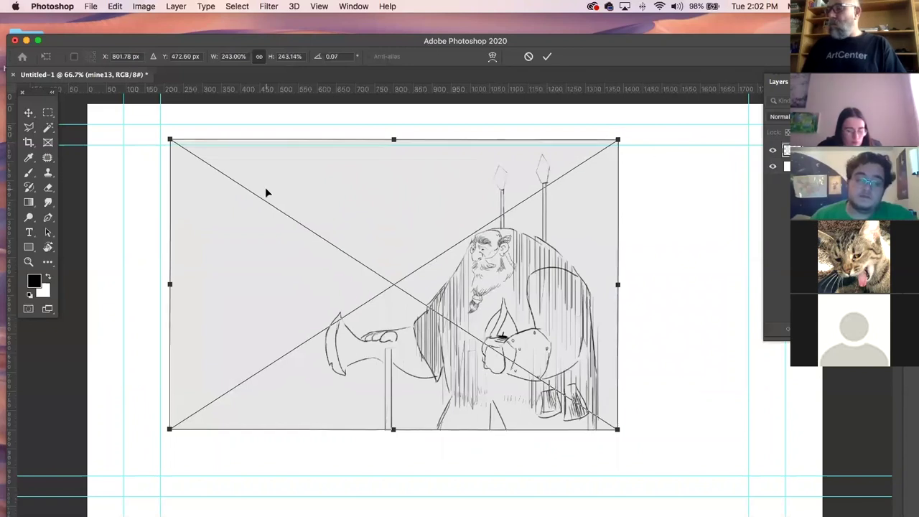
left_click(29, 113)
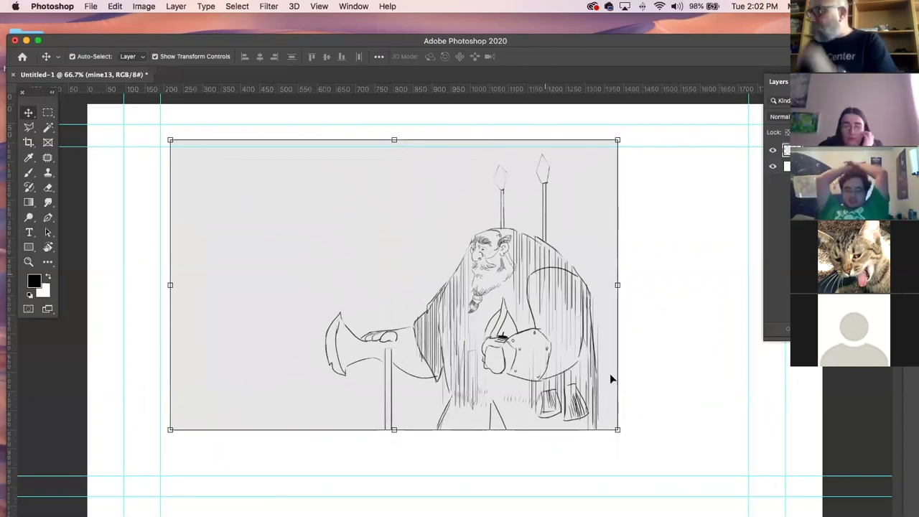
mouse_move(621, 435)
left_mouse_down()
mouse_move(643, 467)
mouse_move(666, 463)
left_mouse_up()
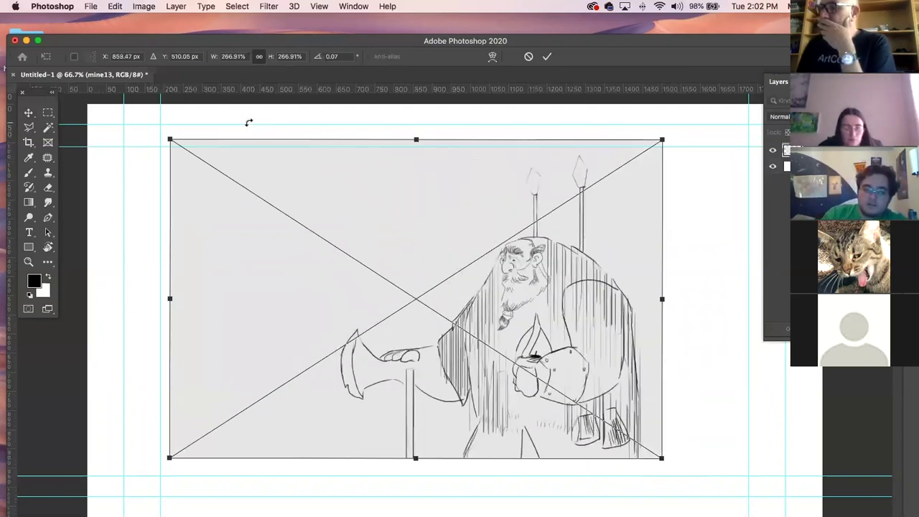
left_click(29, 113)
- Clear all guides from Untitled-1 and reposition the application window so the whole canvas fits on the screen
left_click(144, 5)
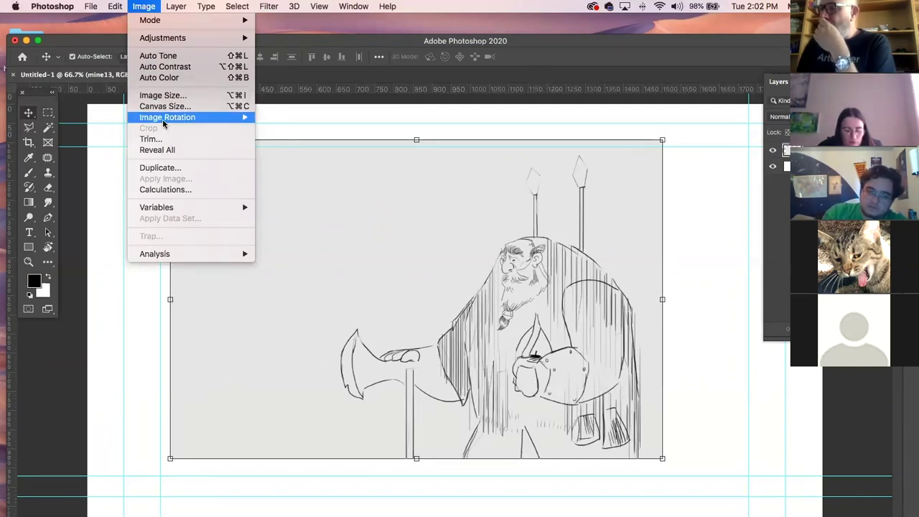
mouse_move(164, 123)
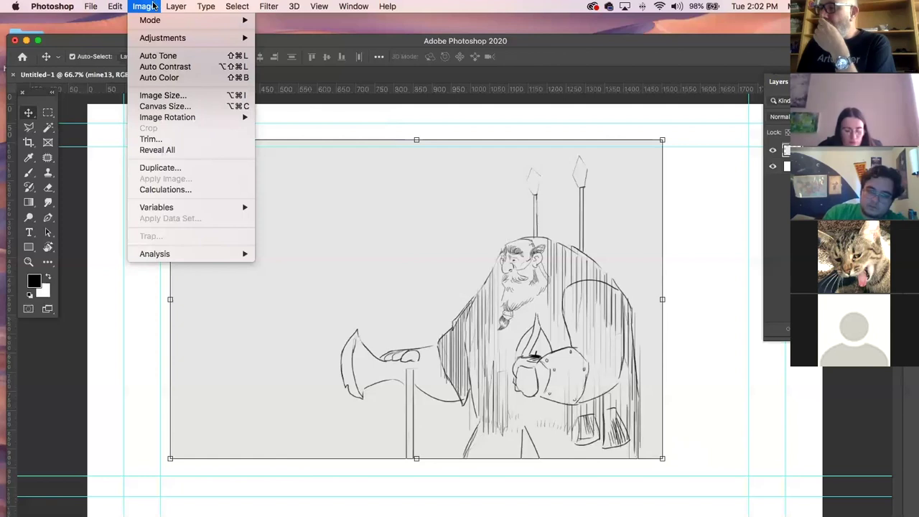
mouse_move(206, 6)
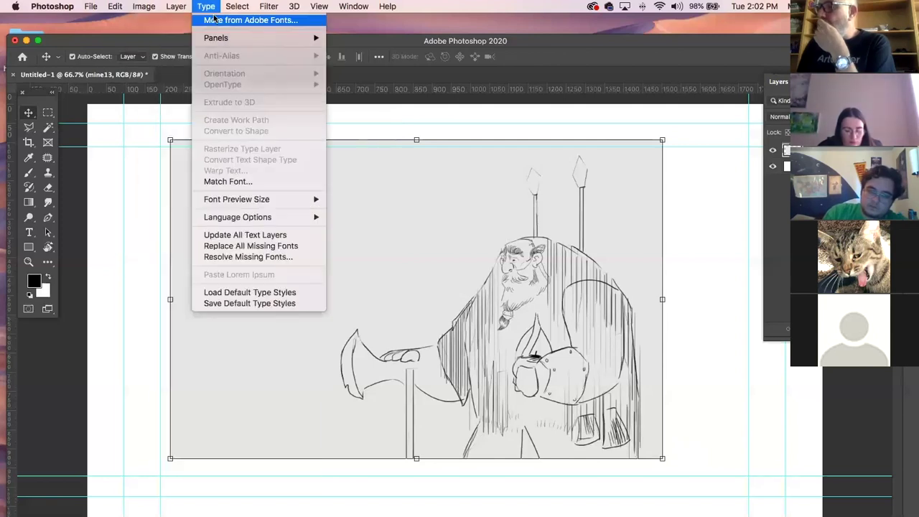
left_click(729, 45)
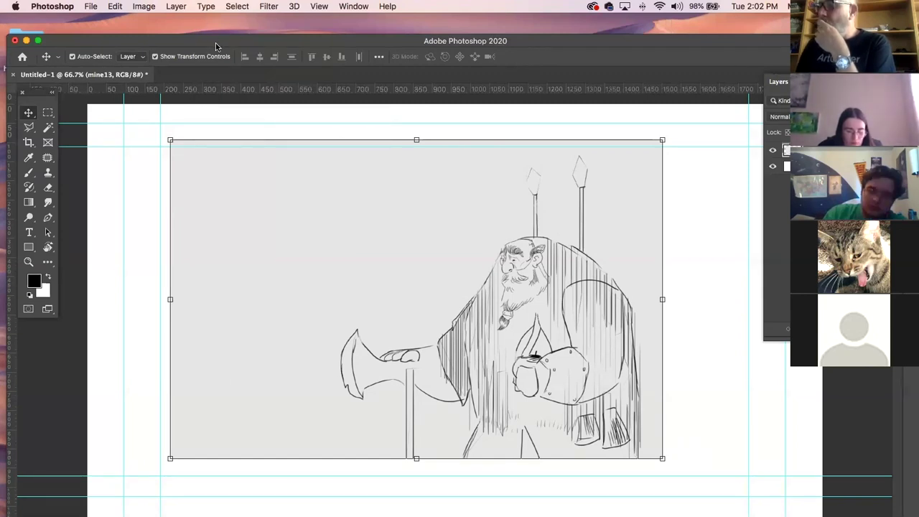
left_click_drag(216, 46, 220, 144)
left_click(220, 97)
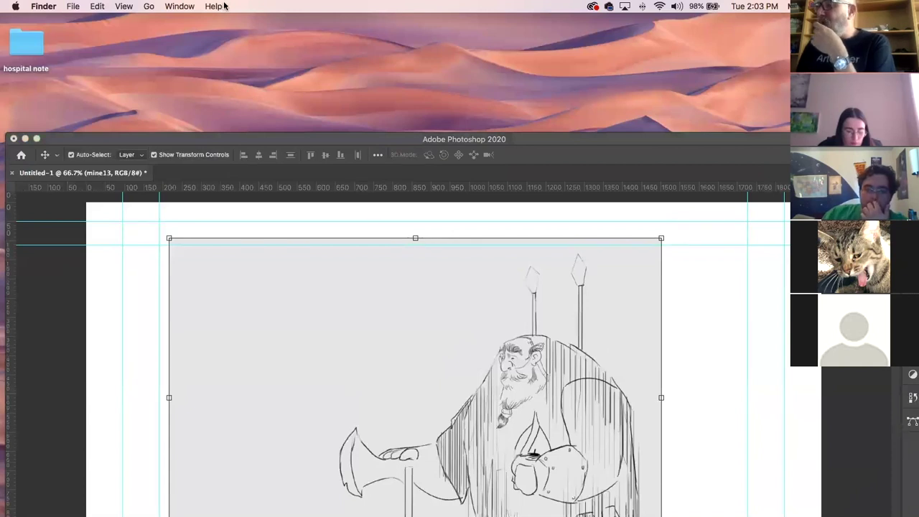
left_click(372, 137)
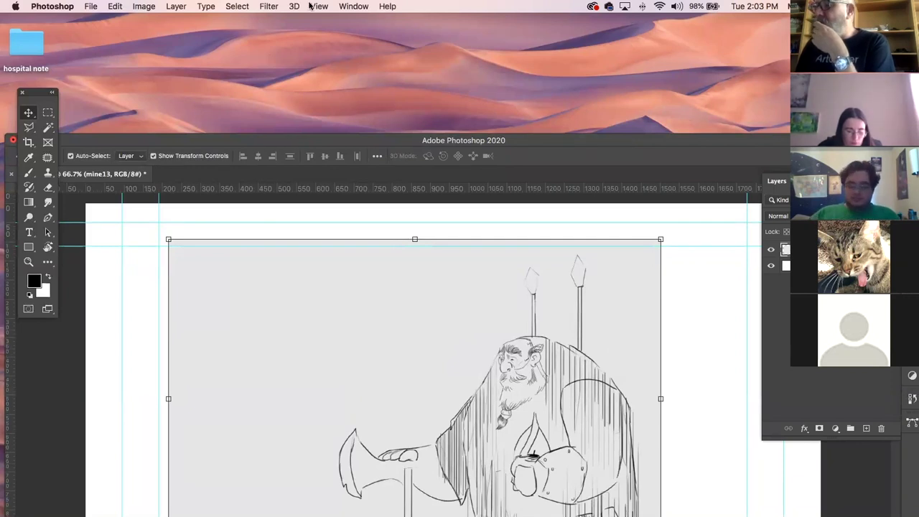
left_click(353, 6)
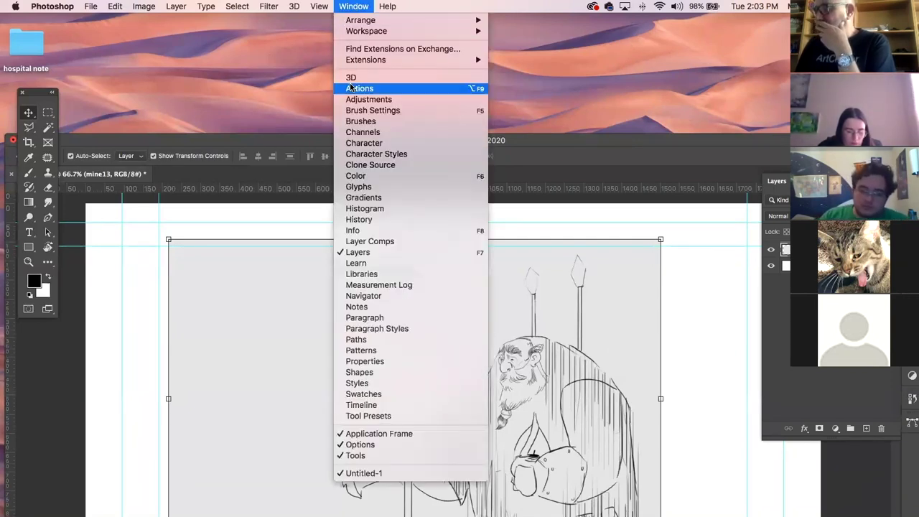
mouse_move(319, 6)
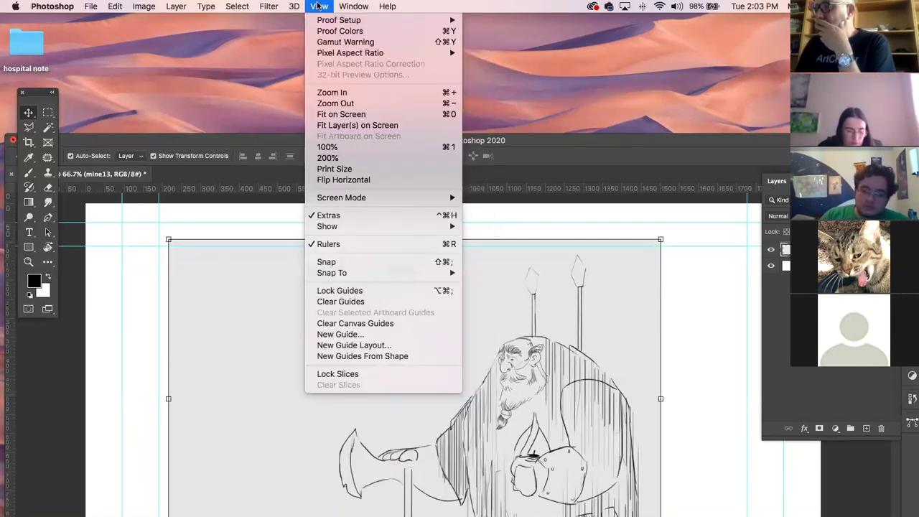
left_click(337, 301)
left_click_drag(585, 141, 586, 15)
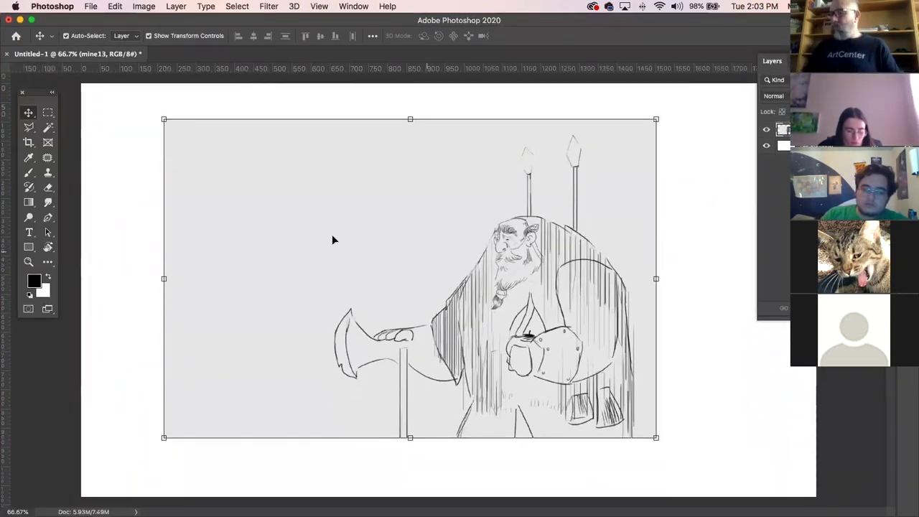
- Rasterize the mine13 layer and delete the blank strip of grey background beside the axe blade
left_click(47, 112)
left_click_drag(138, 102, 329, 479)
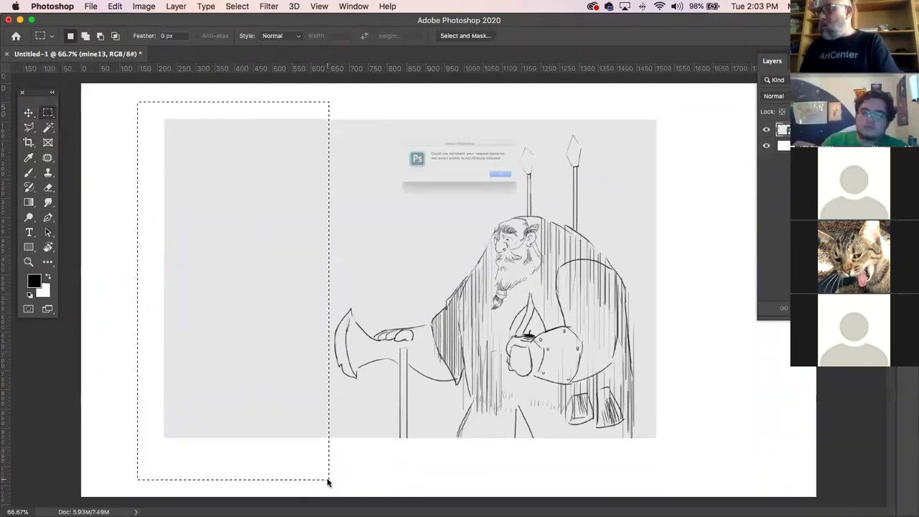
left_click(527, 184)
left_click(831, 146)
right_click(831, 130)
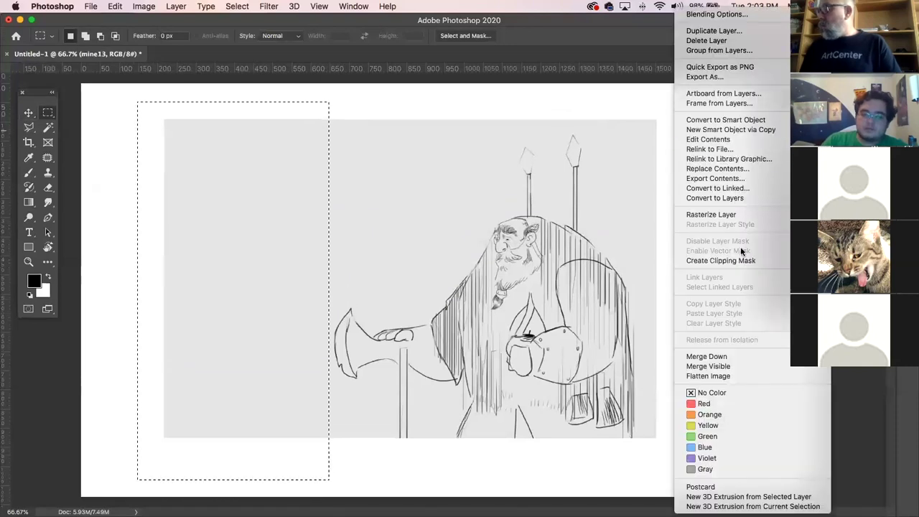
left_click(711, 214)
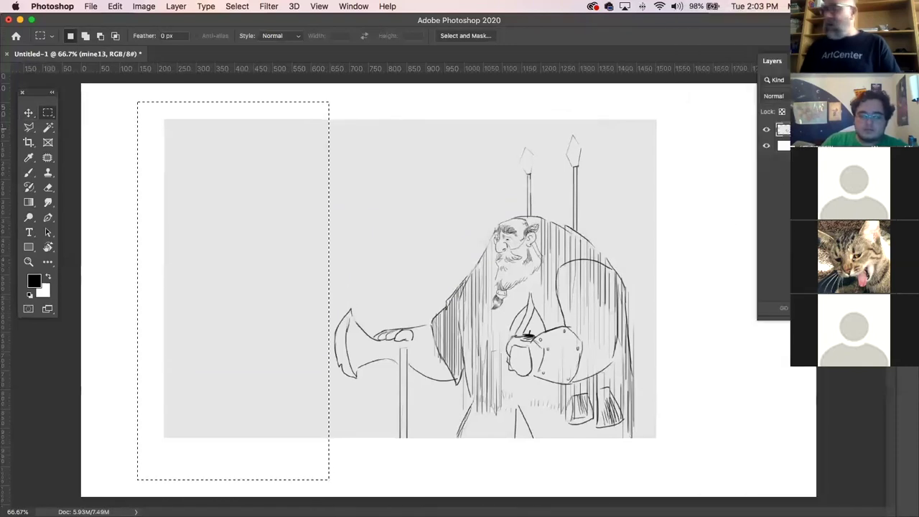
key("Delete")
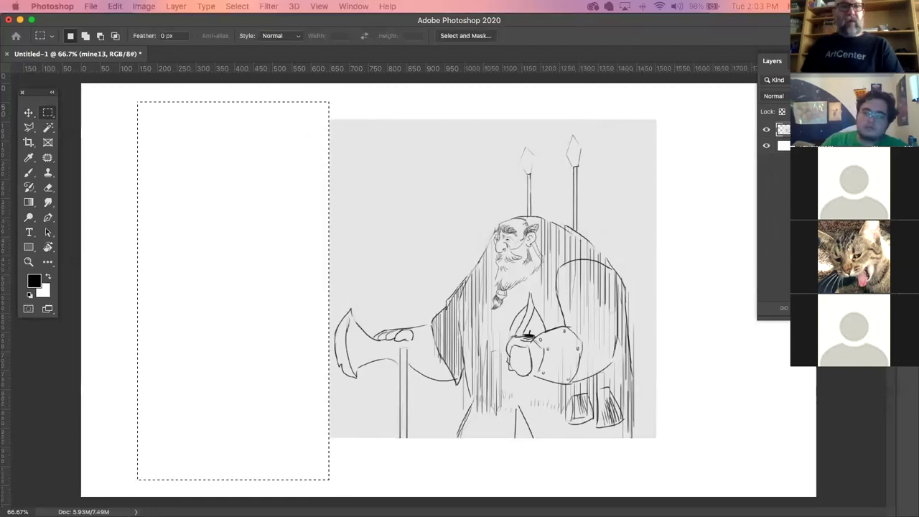
key("super+d")
- Add a new layer above mine13 and sketch a long cloth outline with a curved hem in the empty area beside the head
left_click(29, 114)
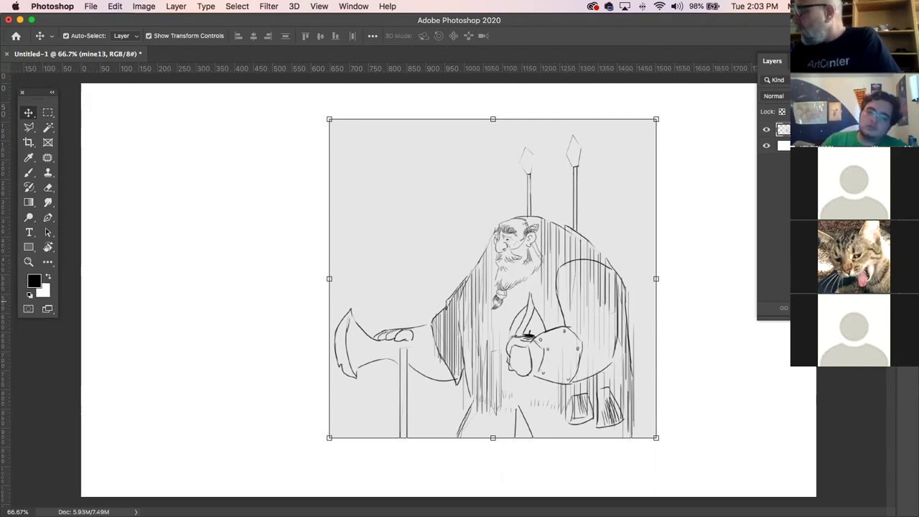
left_click(864, 307)
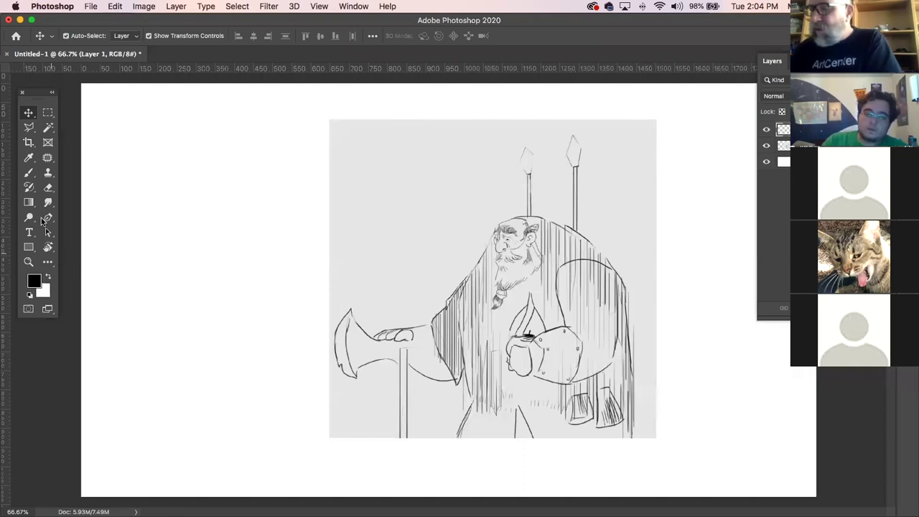
left_click(30, 262)
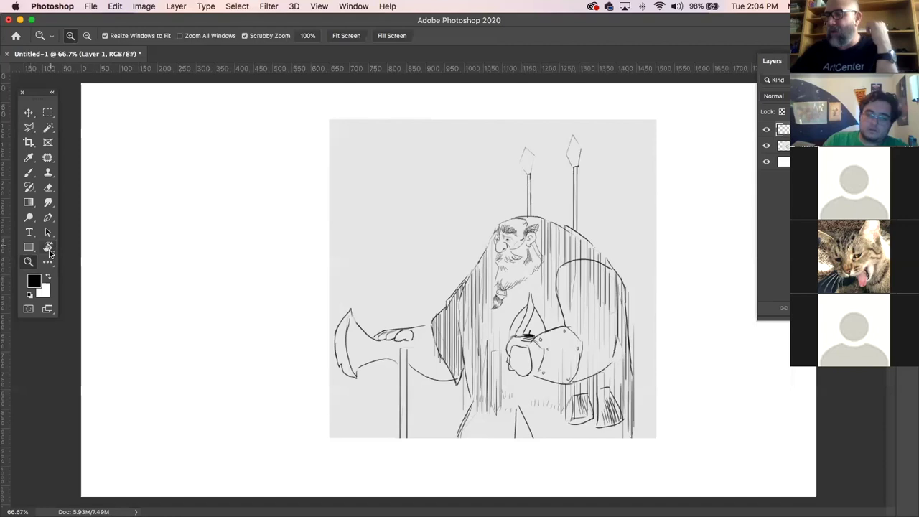
left_click_drag(508, 231, 548, 281)
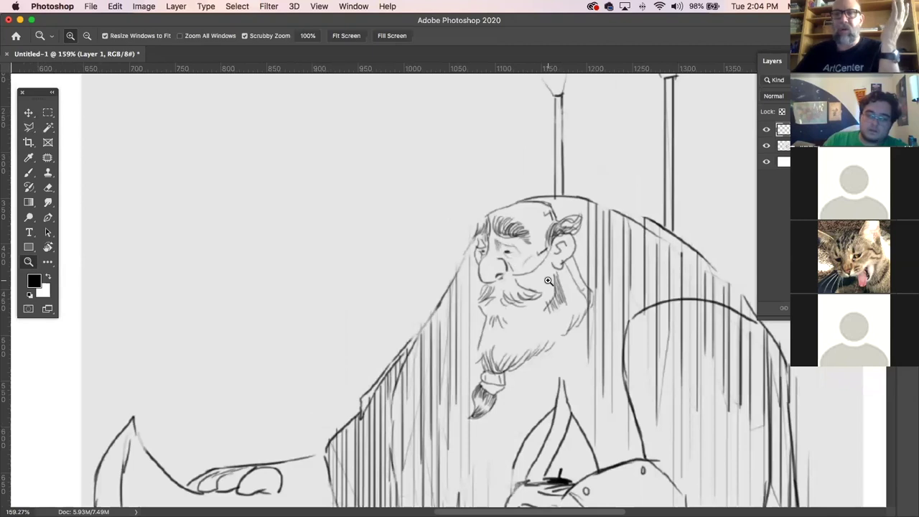
left_click(30, 171)
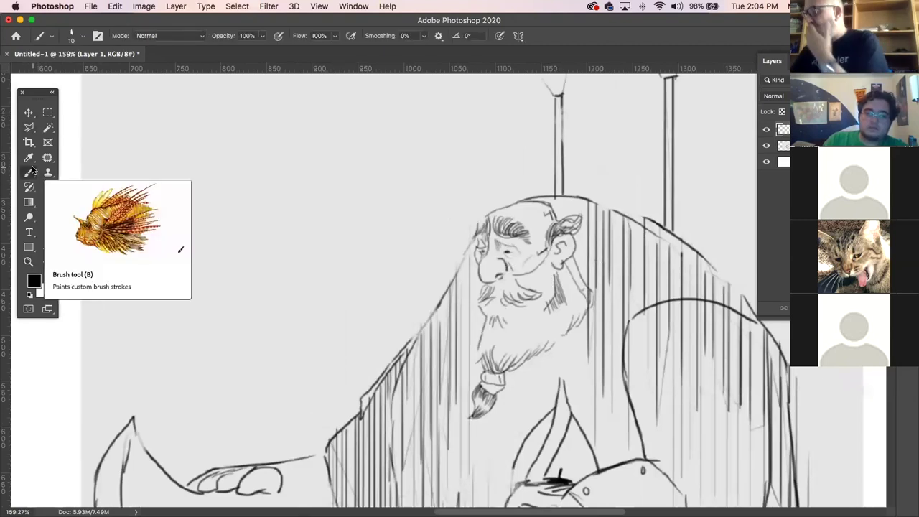
left_click_drag(618, 363, 532, 263)
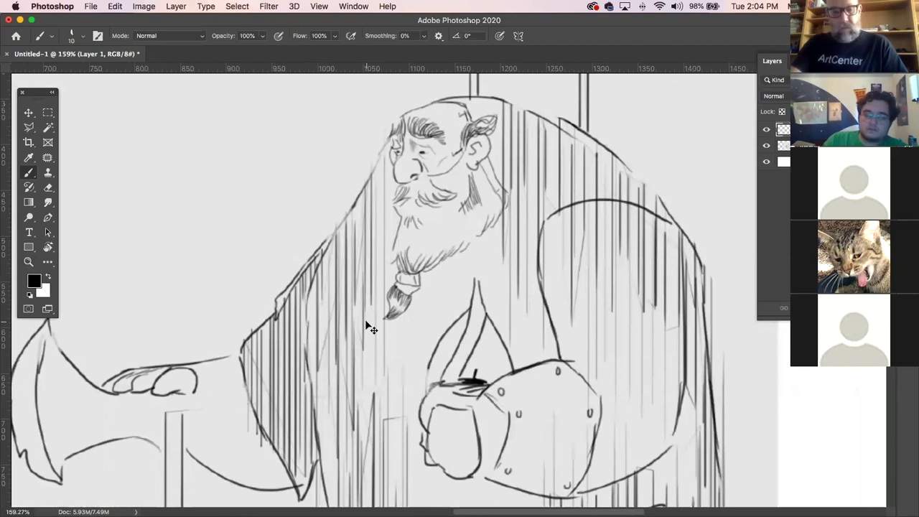
key("super+1")
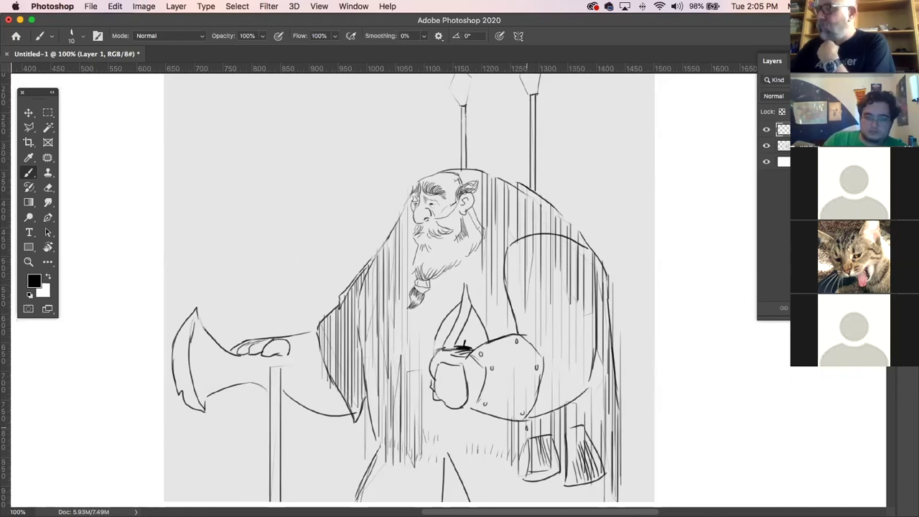
left_click_drag(208, 123, 208, 190)
left_click_drag(209, 107, 195, 239)
left_click_drag(257, 109, 264, 249)
mouse_move(257, 111)
left_mouse_down()
mouse_move(264, 251)
mouse_move(339, 240)
left_mouse_up()
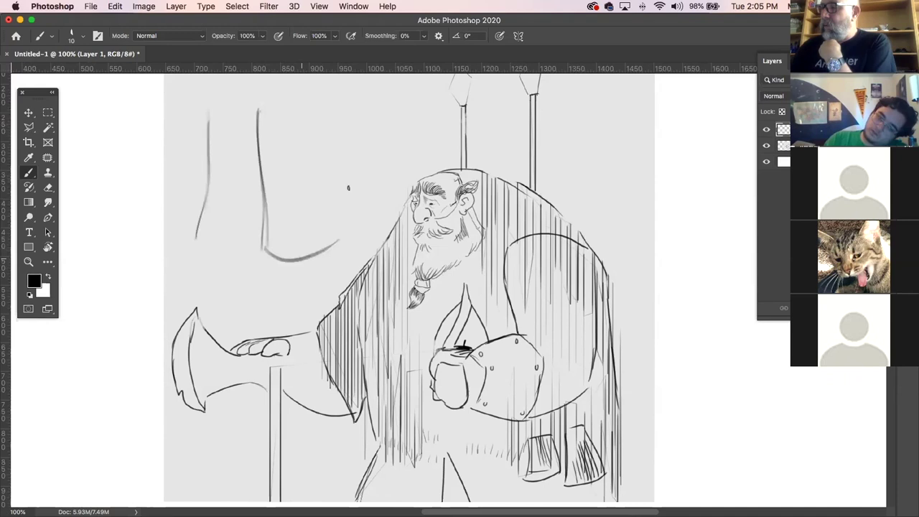
- Draw the upper edges, flared side and inner drapery folds of the cloth study, and darken the inner edge of the bent arm
left_click_drag(257, 101, 289, 96)
left_click_drag(317, 165, 293, 96)
left_click_drag(314, 89, 377, 188)
left_click_drag(378, 205, 379, 215)
mouse_move(266, 159)
left_mouse_down()
mouse_move(286, 145)
mouse_move(292, 160)
mouse_move(267, 180)
left_mouse_up()
mouse_move(277, 104)
left_mouse_down()
mouse_move(260, 144)
mouse_move(284, 135)
mouse_move(283, 149)
mouse_move(259, 148)
mouse_move(266, 180)
mouse_move(269, 156)
mouse_move(284, 147)
mouse_move(283, 172)
mouse_move(269, 172)
mouse_move(299, 202)
mouse_move(290, 200)
mouse_move(320, 173)
mouse_move(320, 181)
mouse_move(304, 165)
mouse_move(300, 174)
mouse_move(305, 166)
mouse_move(298, 172)
mouse_move(282, 221)
left_mouse_up()
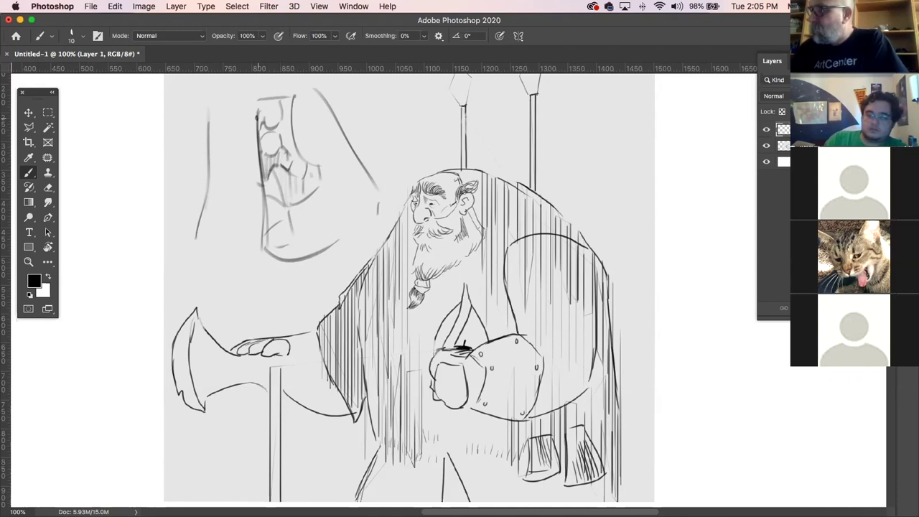
left_click_drag(516, 333, 501, 266)
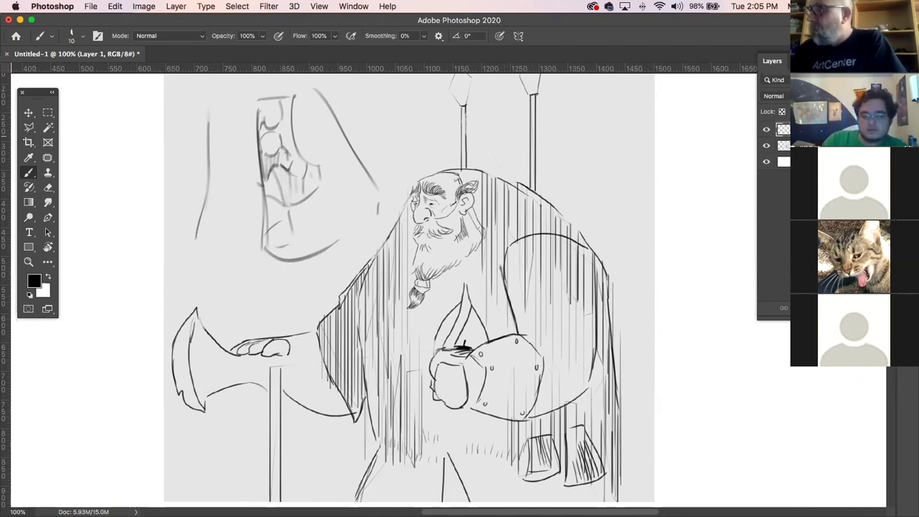
- Reduce the brush size to 4 and redraw the bearded man's ear and nose contours with darker lines
left_click(29, 262)
mouse_move(460, 230)
left_mouse_down()
mouse_move(497, 239)
mouse_move(464, 241)
left_mouse_up()
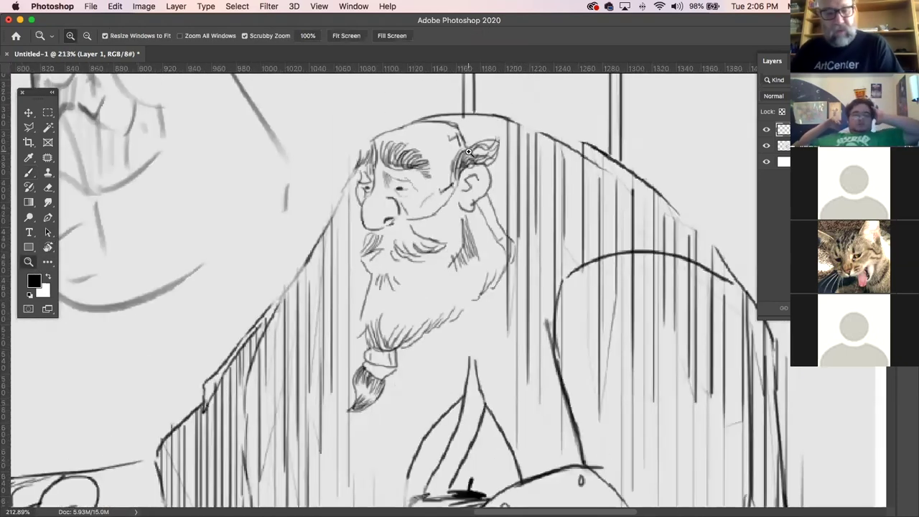
key("b")
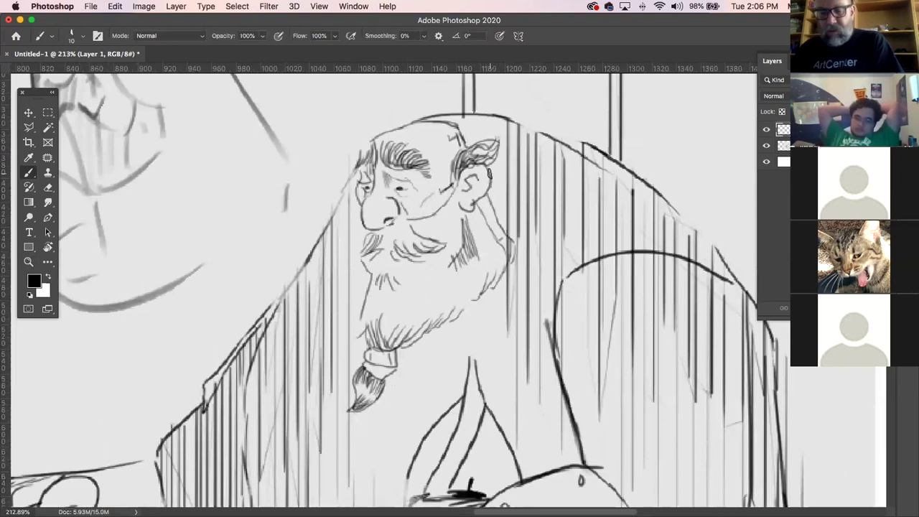
left_click_drag(491, 163, 472, 212)
key("super+z")
key("super+z")
key("bracketleft")
key("super+z")
key("bracketleft")
key("bracketleft")
mouse_move(471, 195)
left_mouse_down()
mouse_move(480, 211)
mouse_move(475, 203)
mouse_move(460, 209)
mouse_move(465, 192)
left_mouse_up()
left_click_drag(365, 227, 384, 223)
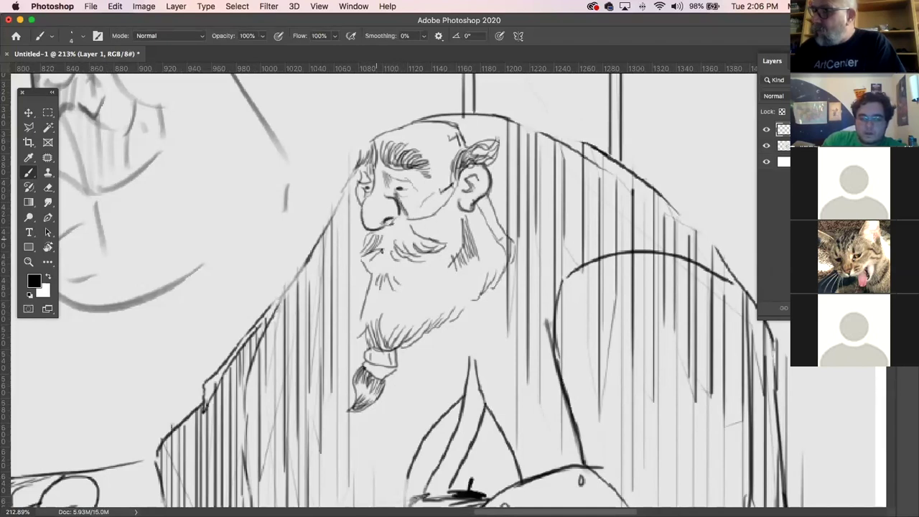
- Darken the drooping moustache and add flowing beard strands that converge on the beard's tie
mouse_move(371, 237)
left_mouse_down()
mouse_move(354, 259)
mouse_move(393, 245)
mouse_move(393, 236)
mouse_move(435, 248)
left_mouse_up()
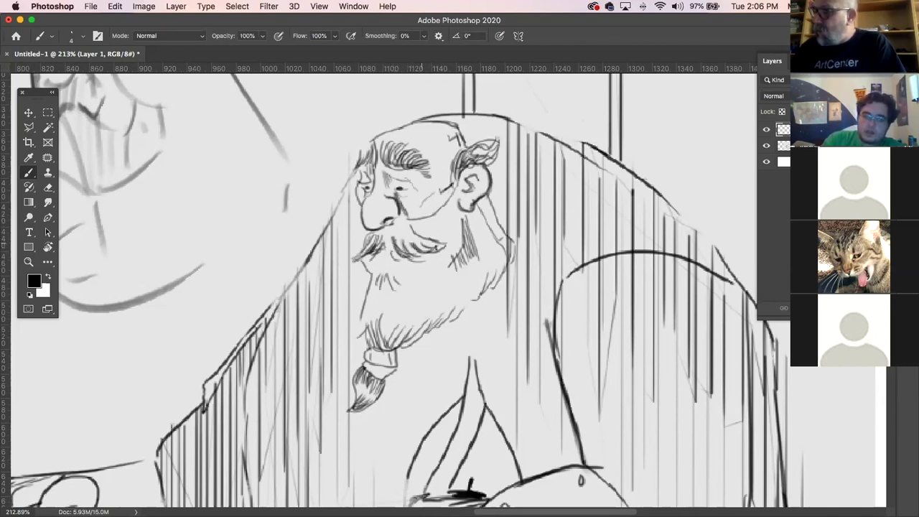
mouse_move(404, 219)
left_mouse_down()
mouse_move(438, 243)
mouse_move(450, 232)
left_mouse_up()
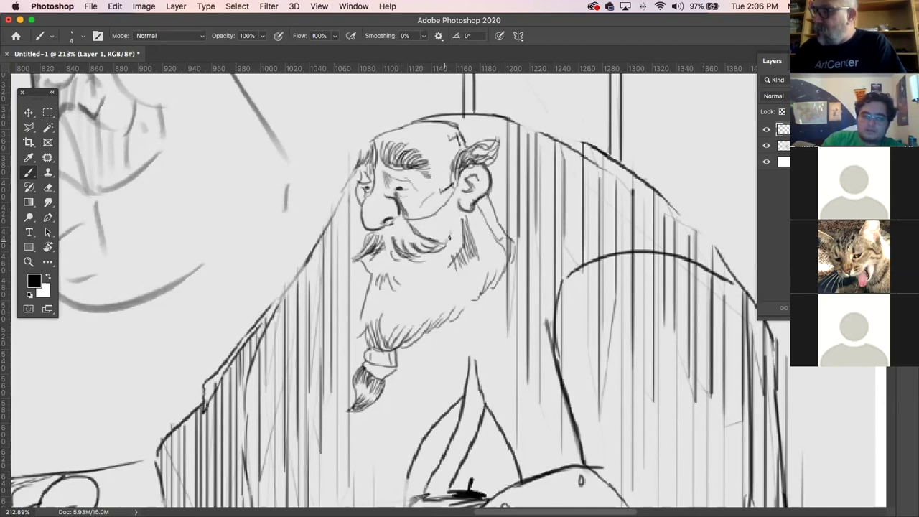
mouse_move(358, 254)
left_mouse_down()
mouse_move(354, 245)
mouse_move(372, 278)
mouse_move(357, 323)
left_mouse_up()
mouse_move(370, 280)
left_mouse_down()
mouse_move(373, 352)
mouse_move(389, 349)
left_mouse_up()
mouse_move(425, 280)
left_mouse_down()
mouse_move(395, 352)
mouse_move(434, 295)
left_mouse_up()
left_click_drag(419, 335, 444, 304)
left_click_drag(390, 295, 375, 332)
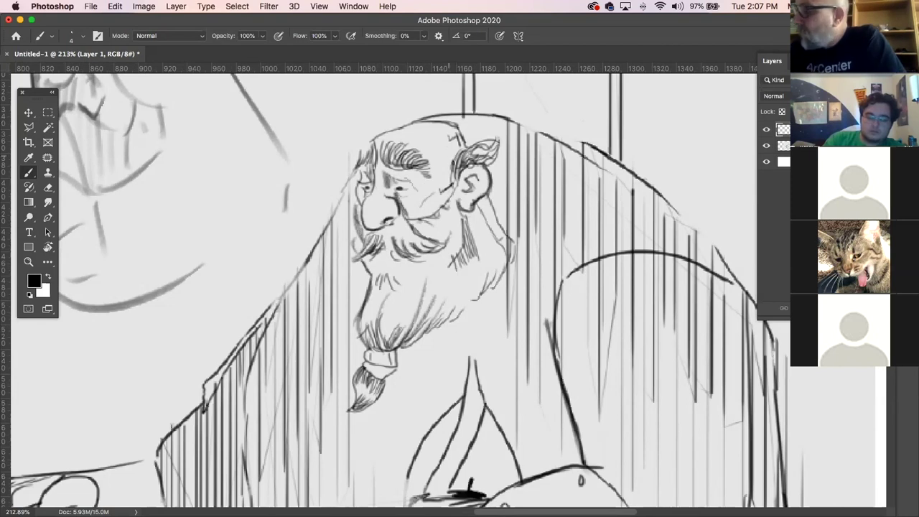
- Add hair strokes around and above the ear and thicken both eyebrows with bushy strokes past the face's edge
left_click_drag(454, 152, 442, 188)
mouse_move(464, 151)
left_mouse_down()
mouse_move(505, 131)
mouse_move(499, 152)
left_mouse_up()
mouse_move(386, 140)
left_mouse_down()
mouse_move(383, 162)
mouse_move(393, 167)
left_mouse_up()
mouse_move(407, 150)
left_mouse_down()
mouse_move(402, 165)
mouse_move(414, 167)
mouse_move(368, 165)
mouse_move(345, 184)
left_mouse_up()
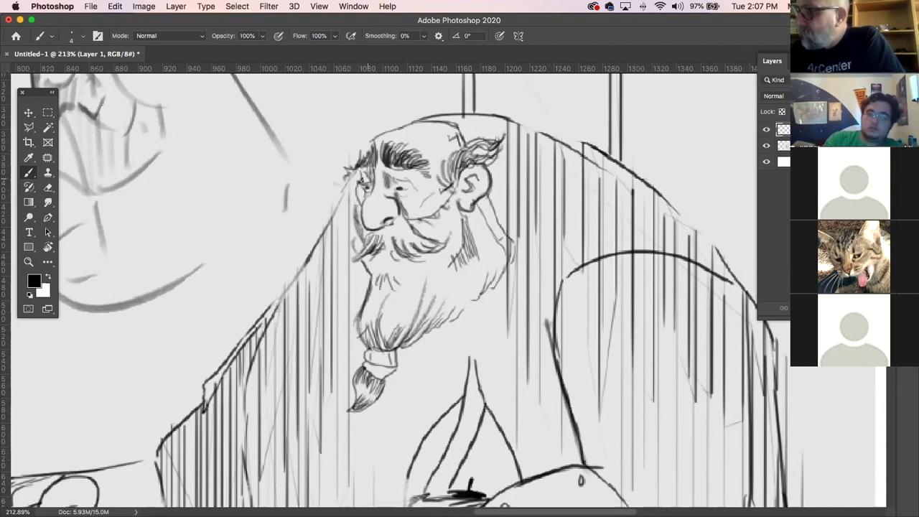
- Draw the bearded man's eyelids and eye creases, and add a new layer directly above mine13
mouse_move(370, 186)
left_mouse_down()
mouse_move(367, 170)
mouse_move(410, 184)
mouse_move(401, 184)
left_mouse_up()
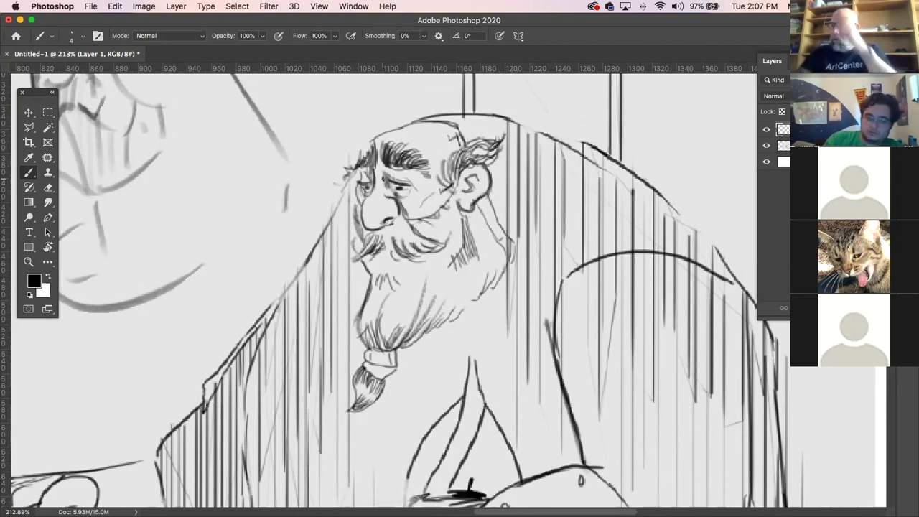
left_click(784, 146)
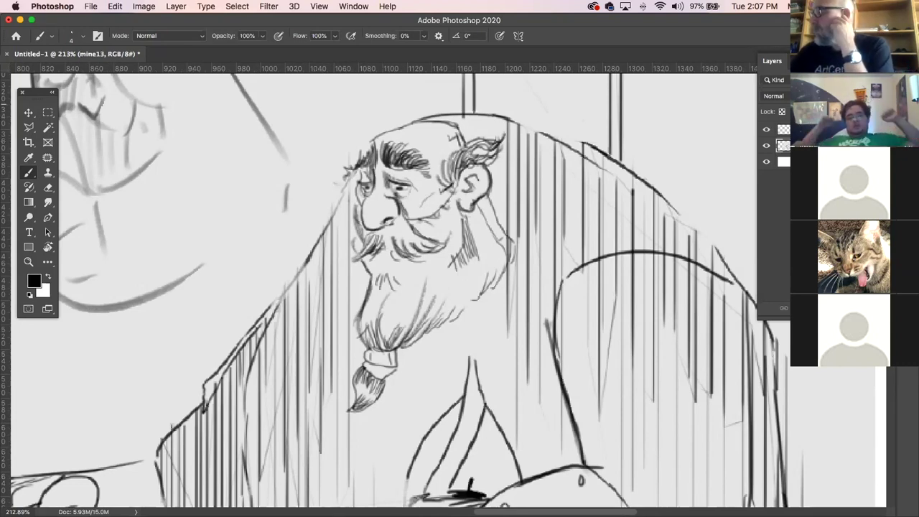
key("super+alt+shift+n")
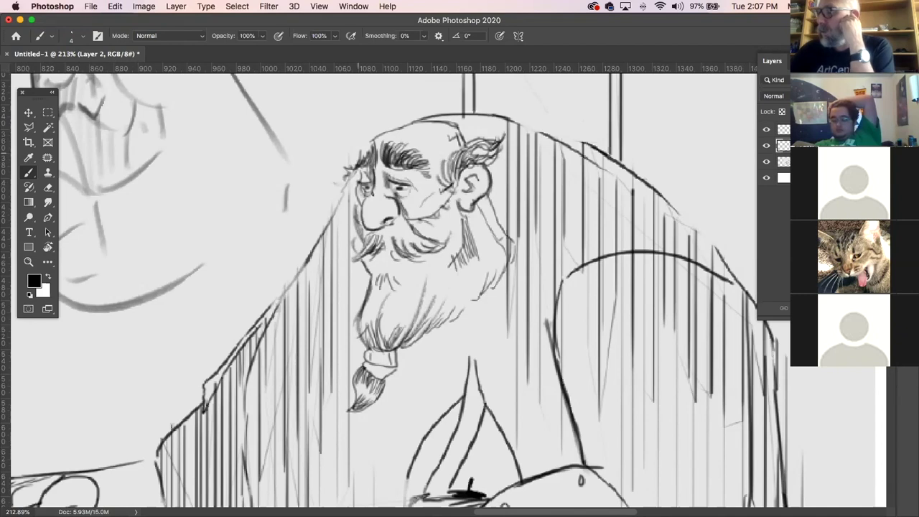
- Shade the man's large nose with soft grey tone on Layer 2 and smudge the shading smooth
left_click(374, 208)
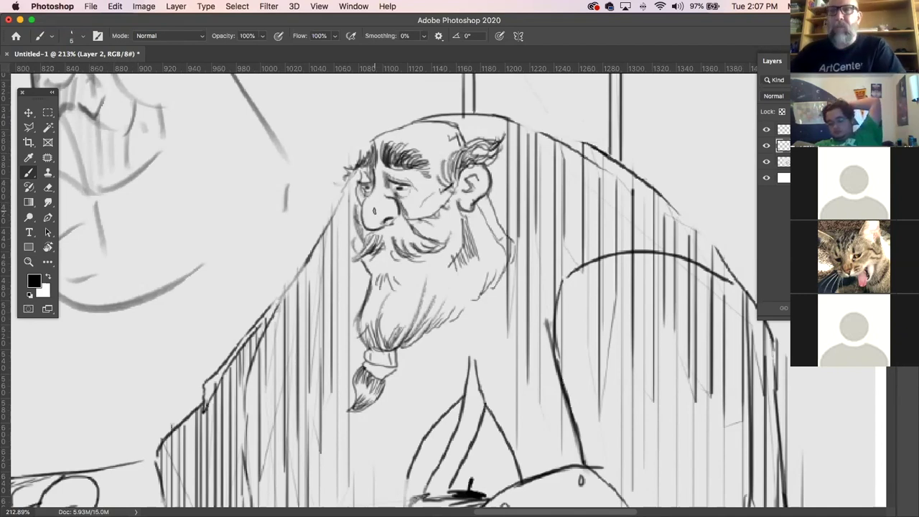
key("ctrl+z")
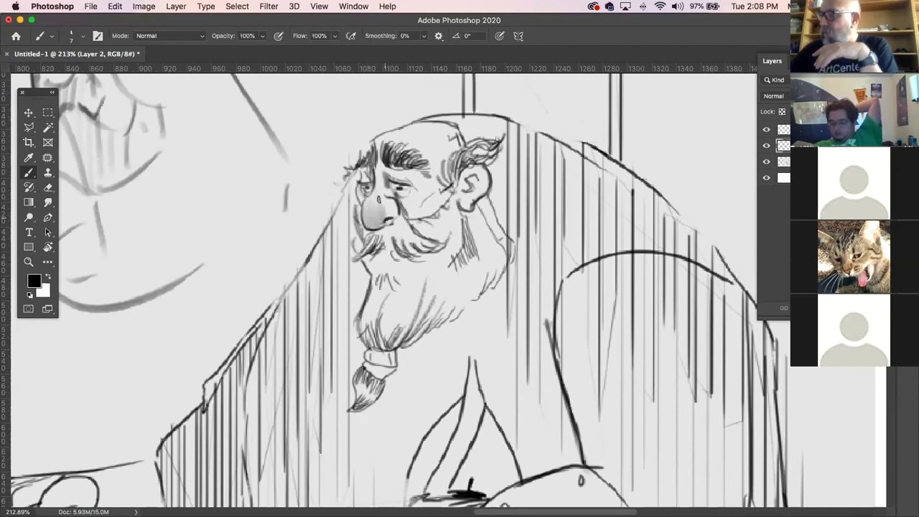
left_click(48, 202)
key("[")
key("[")
key("[")
key("[")
key("[")
key("[")
key("[")
key("[")
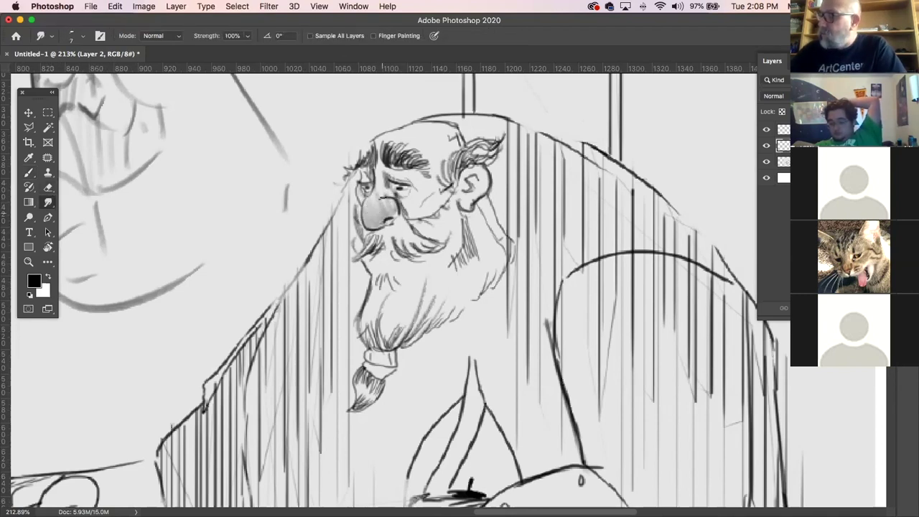
left_click_drag(368, 219, 382, 193)
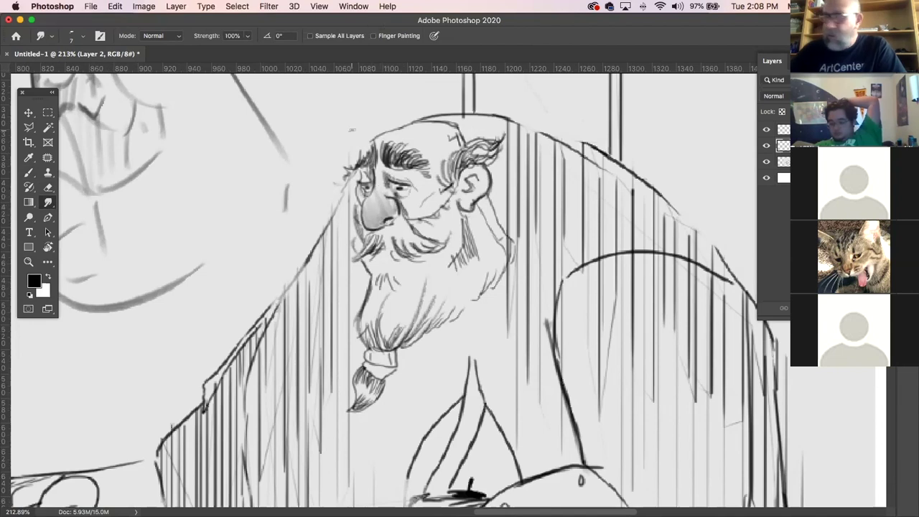
- Lighten the nose shading with a size 6 eraser at 65% opacity
key("e")
key("[")
key("[")
key("[")
key("[")
key("[")
key("[")
key("[")
left_click_drag(368, 209, 369, 213)
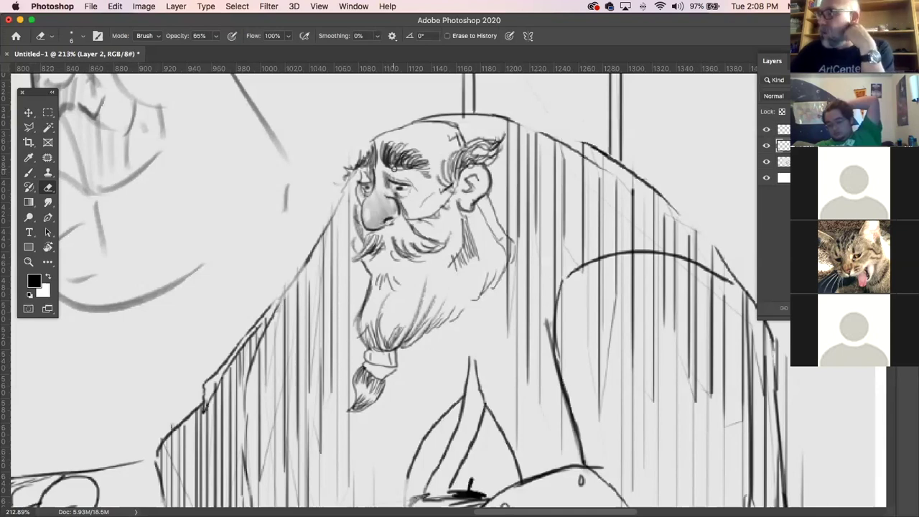
- Brush grey shading beneath the moustache, along the beard's upper edge, behind the jaw and inside the ear
key("b")
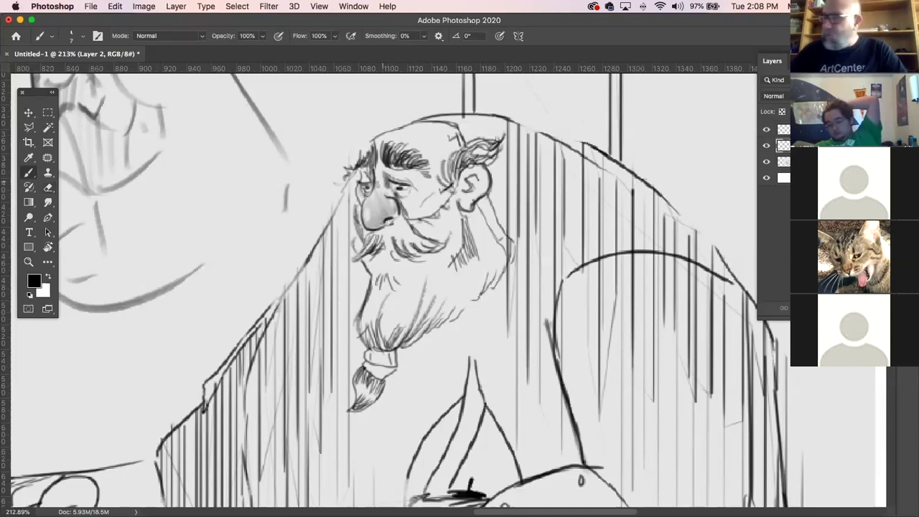
mouse_move(387, 240)
left_mouse_down()
mouse_move(408, 270)
mouse_move(374, 265)
left_mouse_up()
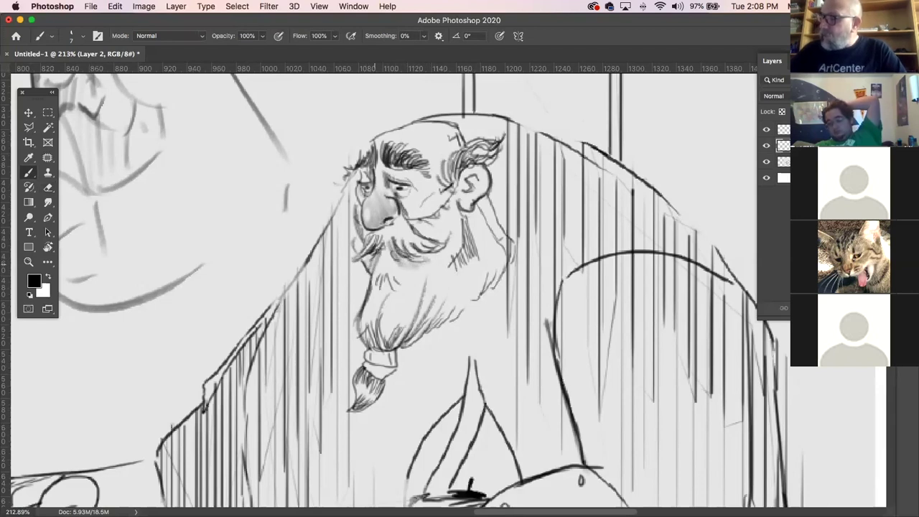
left_click_drag(465, 214, 475, 217)
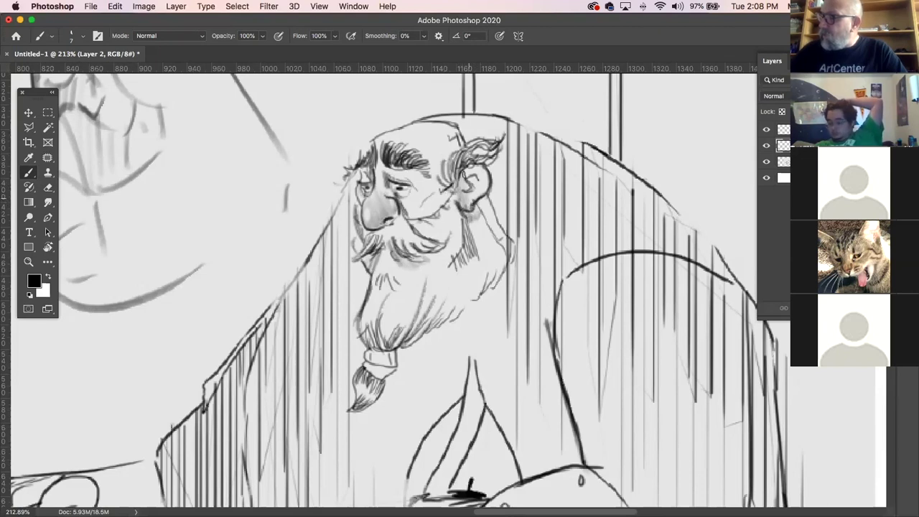
left_click_drag(481, 170, 488, 190)
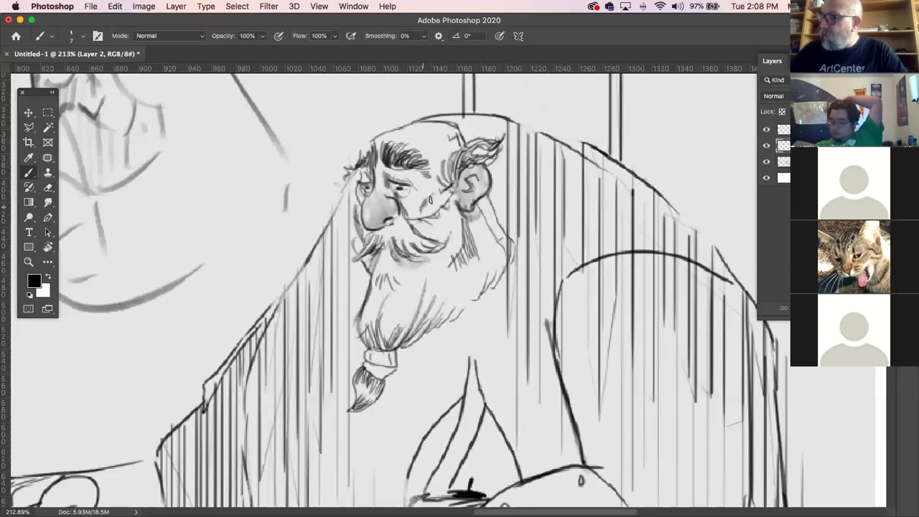
- Smudge the cheek shading and brush darker tone beneath the near eye and beside the nose
left_click(49, 202)
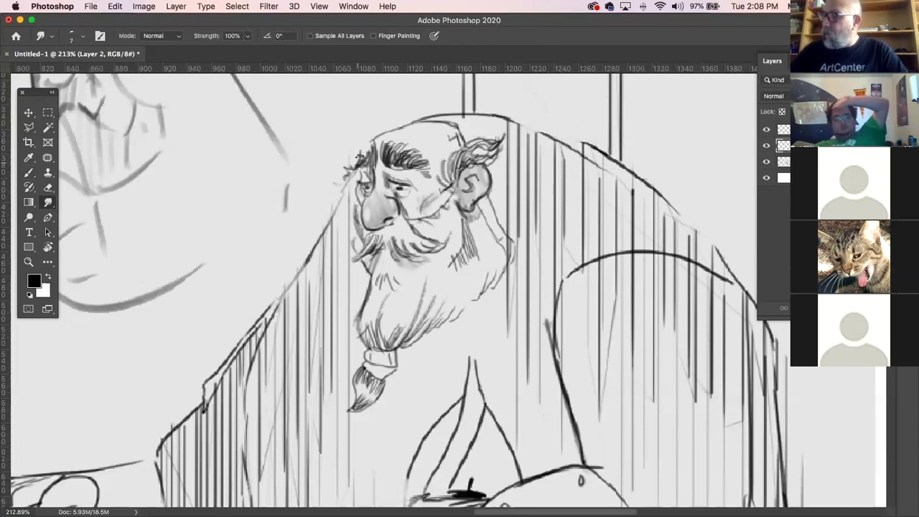
key("b")
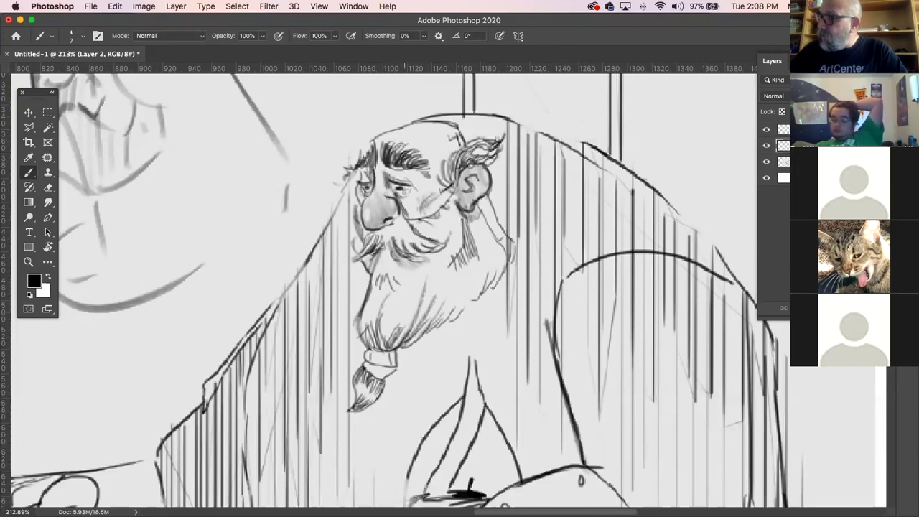
left_click_drag(411, 187, 408, 204)
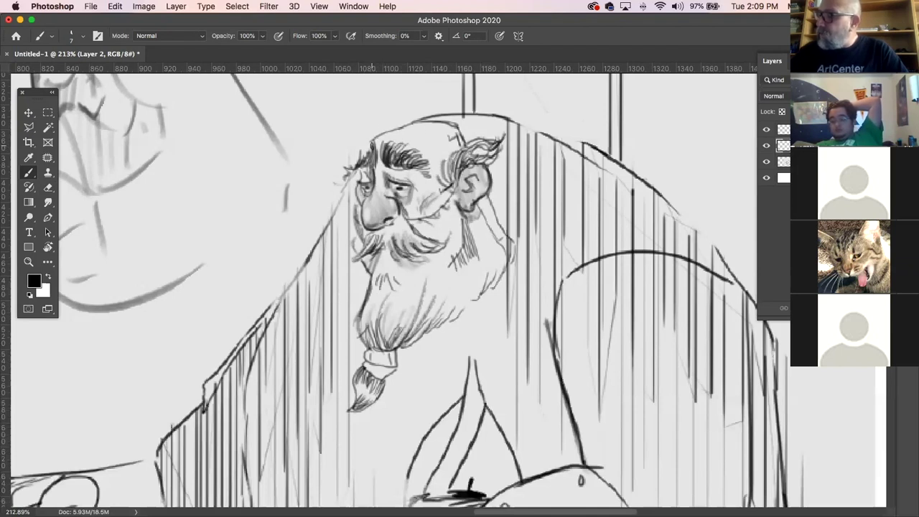
- Redraw the forehead, crown and back of the man's head on Layer 1, enlarging the brush to size 4
key("p")
left_click(784, 130)
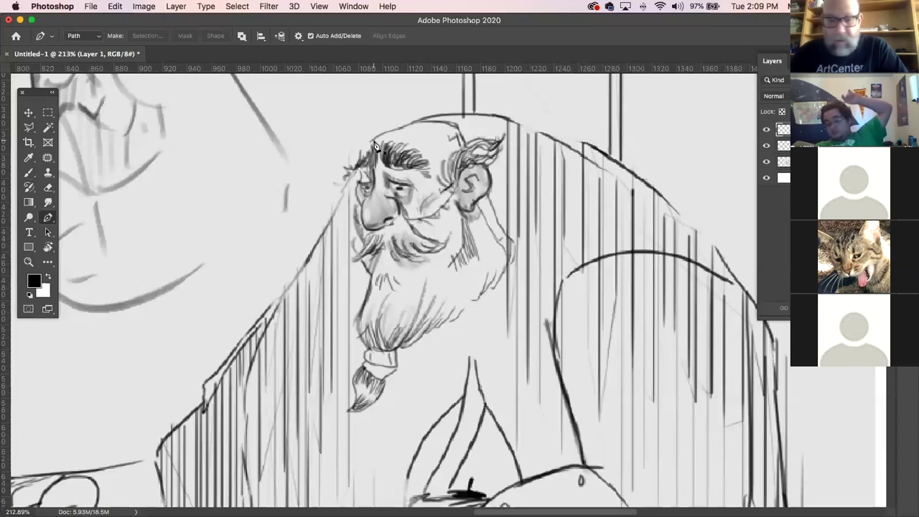
key("b")
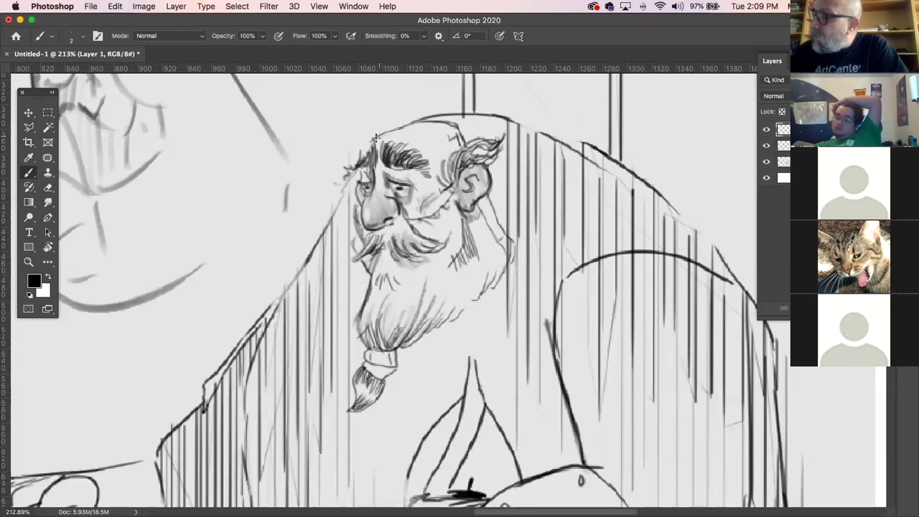
left_click_drag(369, 145, 408, 130)
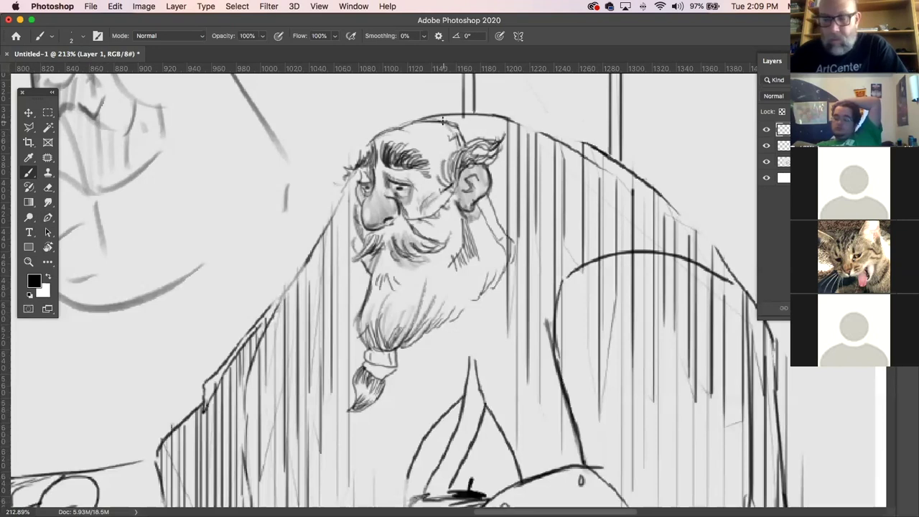
key("bracketright")
key("bracketright")
left_click_drag(452, 123, 463, 147)
left_click_drag(402, 126, 438, 120)
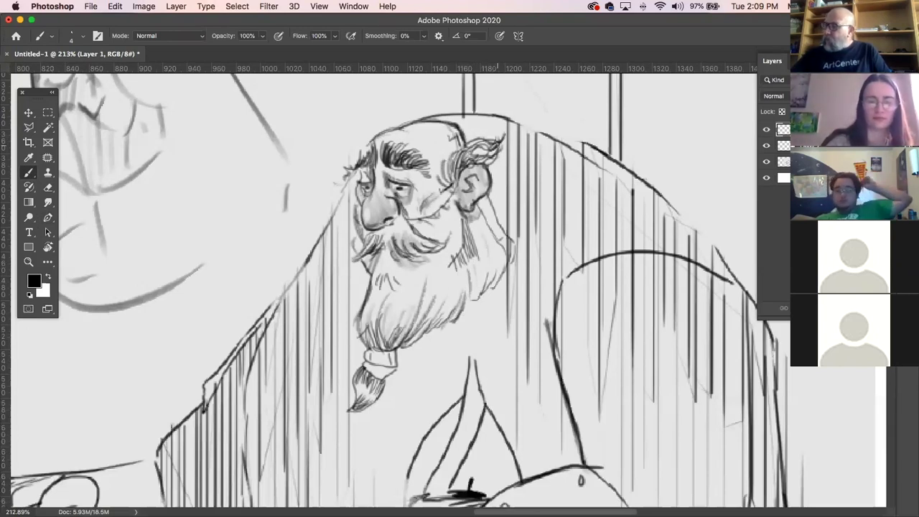
- Lighten the side of the beard below the ear on the mine13 layer and rework its flowing strands
left_click(784, 177)
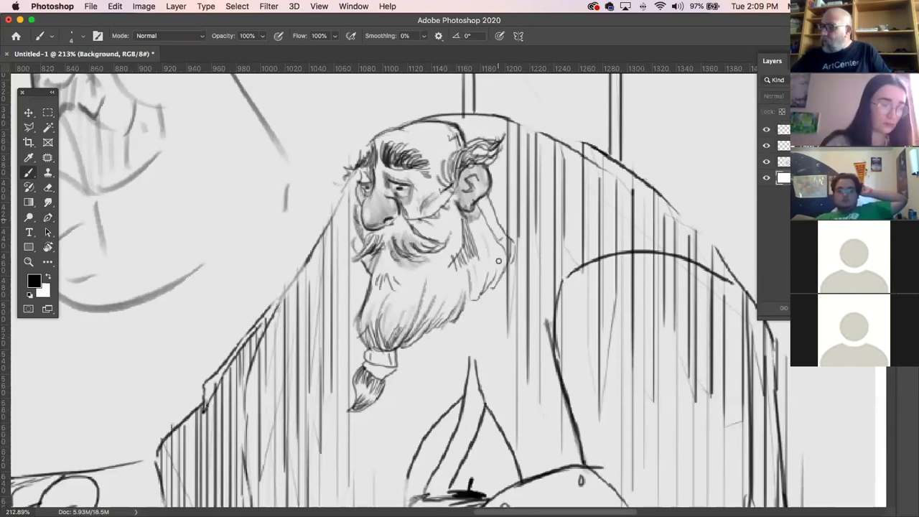
left_click(784, 145)
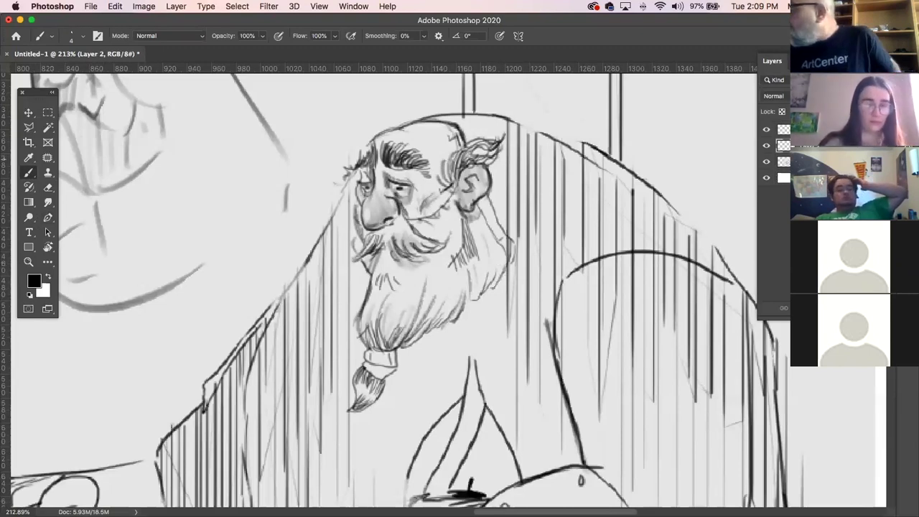
key("alt+bracketleft")
left_click_drag(503, 224, 486, 299)
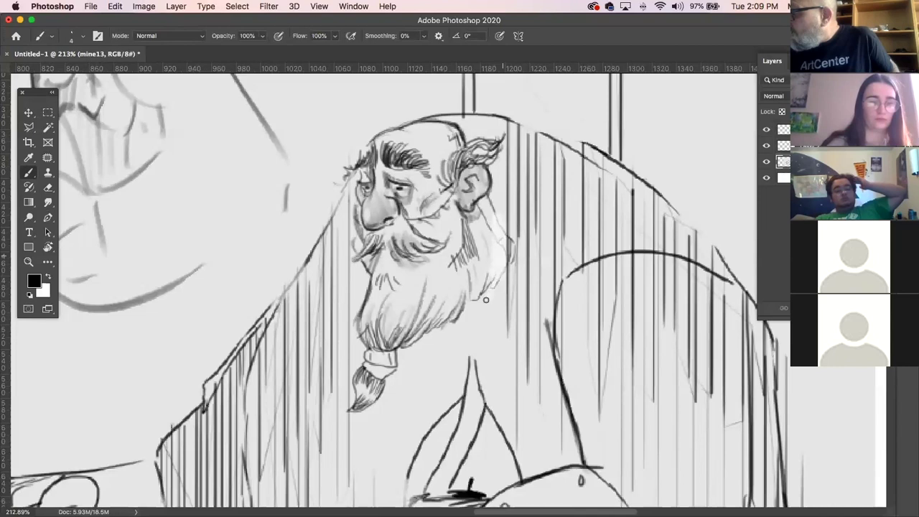
left_click_drag(492, 258, 481, 300)
left_click_drag(493, 240, 493, 206)
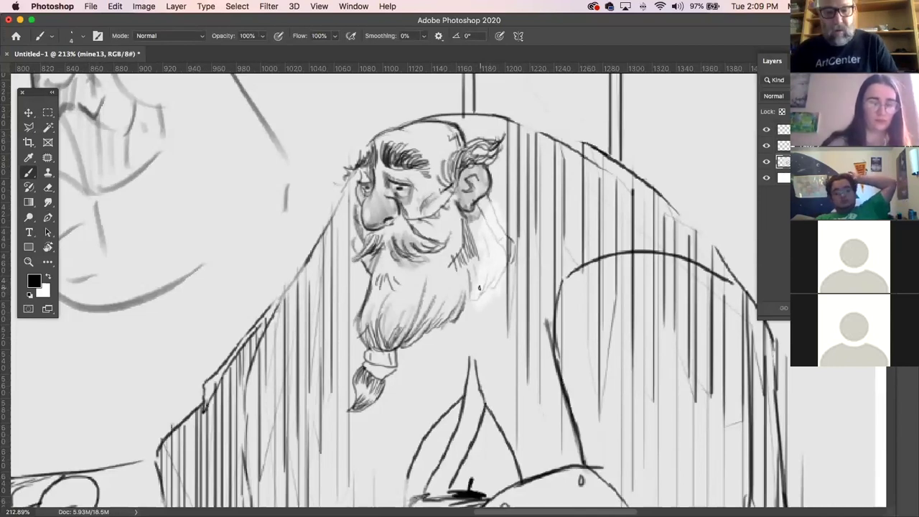
mouse_move(487, 201)
left_mouse_down()
mouse_move(479, 237)
mouse_move(495, 244)
mouse_move(493, 271)
mouse_move(473, 301)
left_mouse_up()
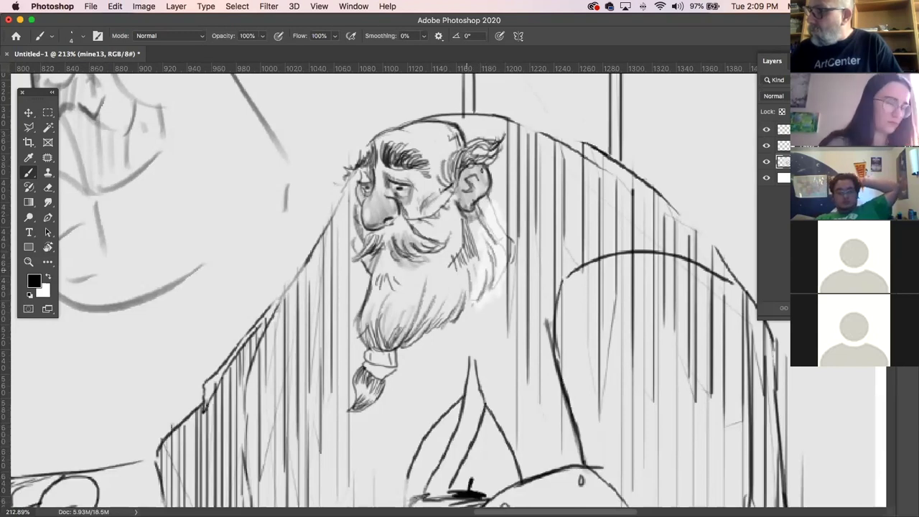
mouse_move(467, 234)
left_mouse_down()
mouse_move(448, 266)
mouse_move(474, 245)
mouse_move(450, 278)
mouse_move(464, 234)
mouse_move(460, 252)
left_mouse_up()
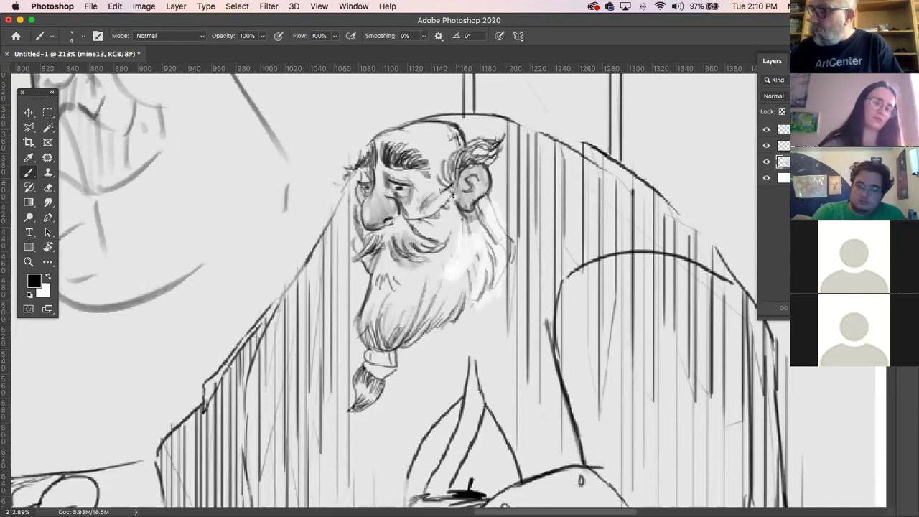
mouse_move(465, 228)
left_mouse_down()
mouse_move(465, 268)
mouse_move(397, 295)
mouse_move(406, 290)
left_mouse_up()
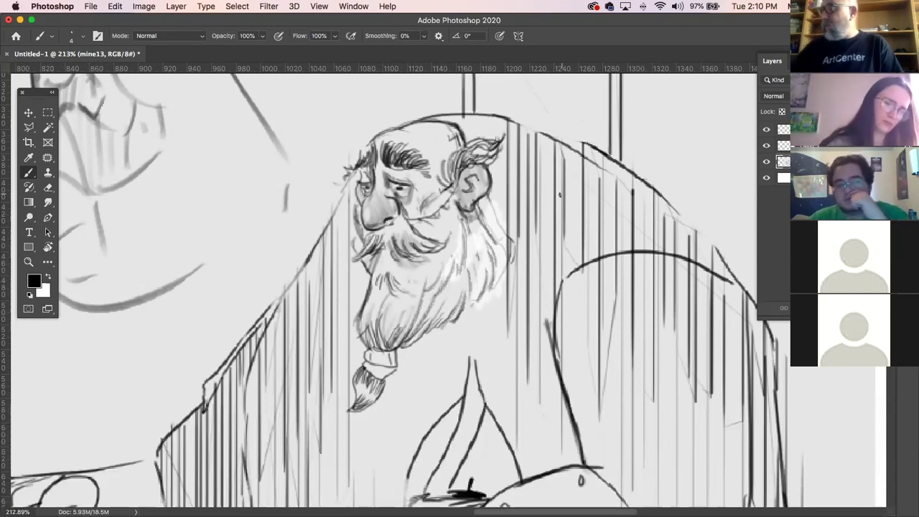
- View the whole canvas and toggle the mine13 layer off and on to compare the overlay with the sketch
key("super+minus")
key("super+minus")
key("super+minus")
key("super+minus")
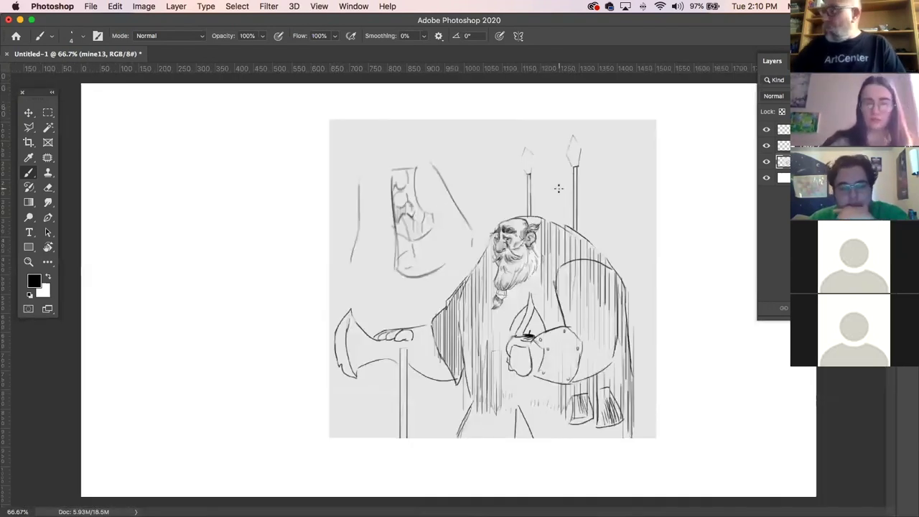
left_click(767, 161)
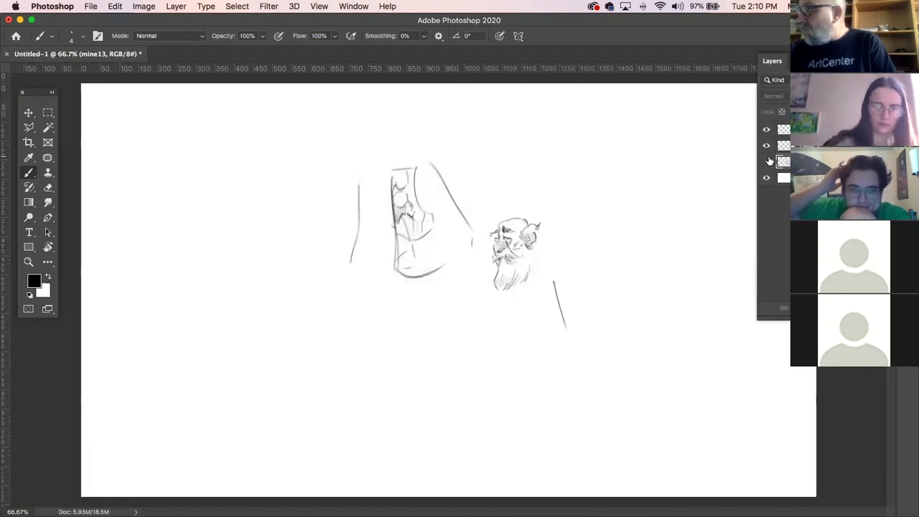
left_click(768, 162)
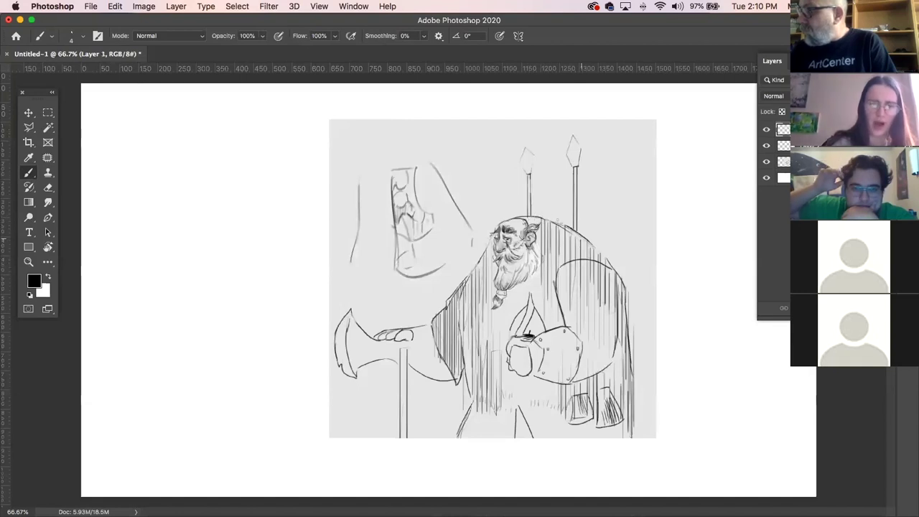
- Draw over the cloaked figure's back, shoulder, sleeve and bent-arm contours with sweeping lines on Layer 1
left_click_drag(551, 270, 607, 260)
left_click_drag(477, 255, 465, 298)
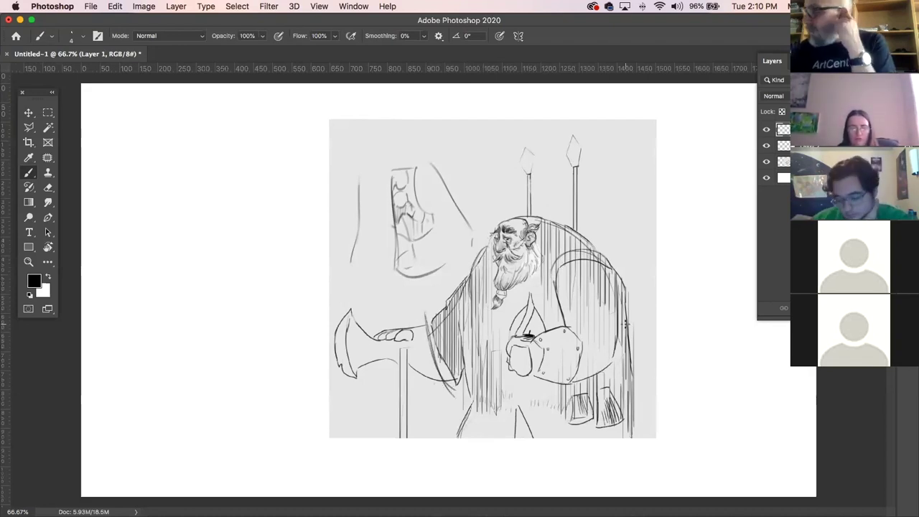
left_click_drag(557, 273, 552, 330)
left_click_drag(614, 278, 615, 364)
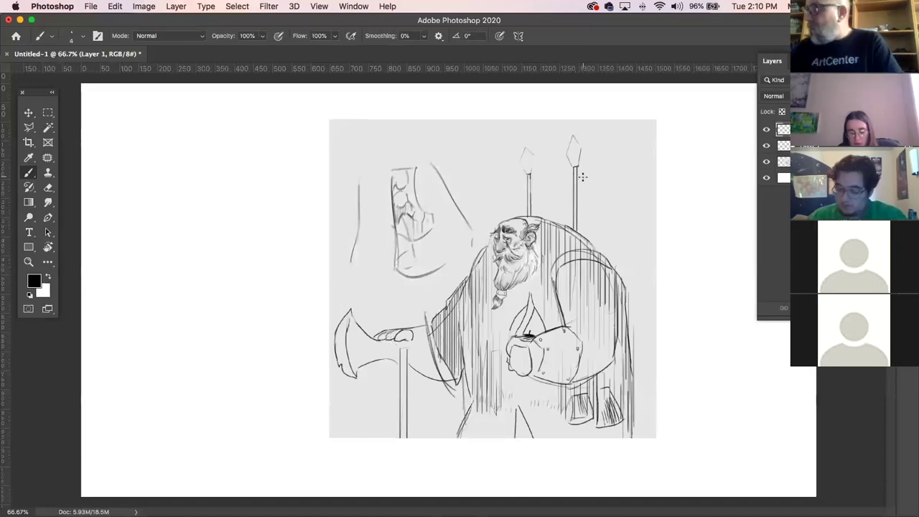
- Hide the mine13 layer and toggle Layer 1 off and on to check its line work
left_click(767, 162)
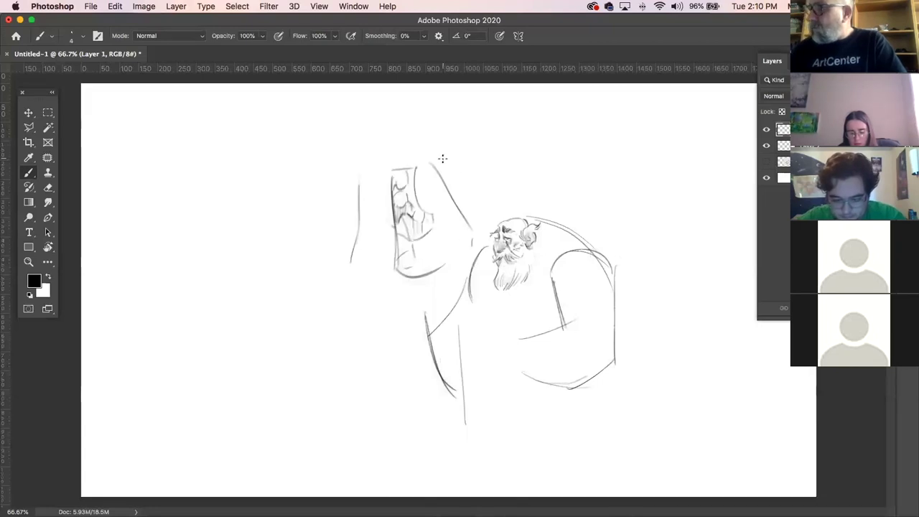
left_click(767, 129)
left_click(767, 129)
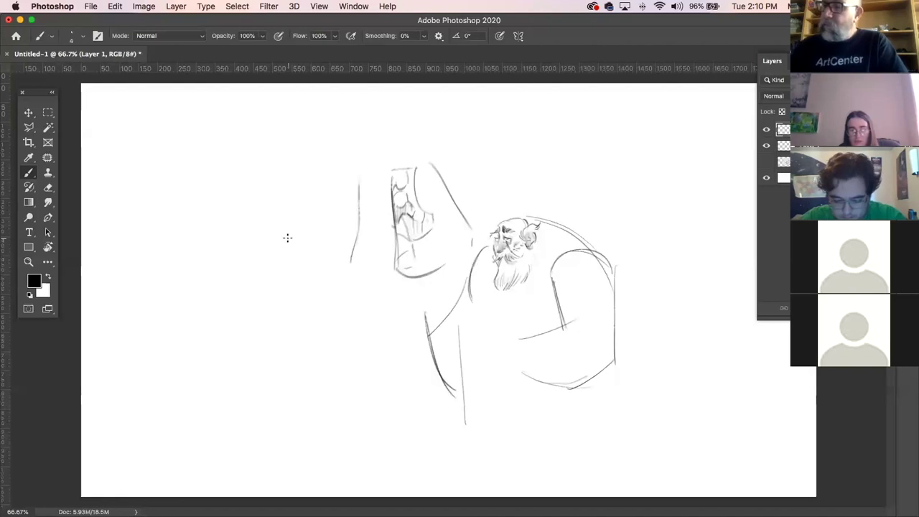
- Enclose the cloth study beside the bearded man in a Polygonal Lasso selection
left_click(30, 126)
left_click(343, 162)
left_click(443, 146)
left_click(485, 210)
left_click(460, 280)
left_click(354, 320)
left_click(302, 275)
left_click(327, 178)
left_click(346, 160)
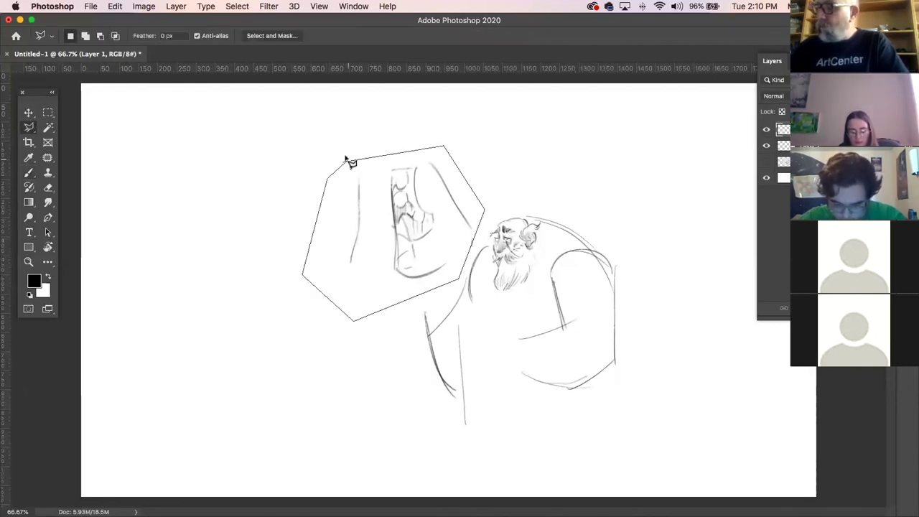
double_click(356, 181)
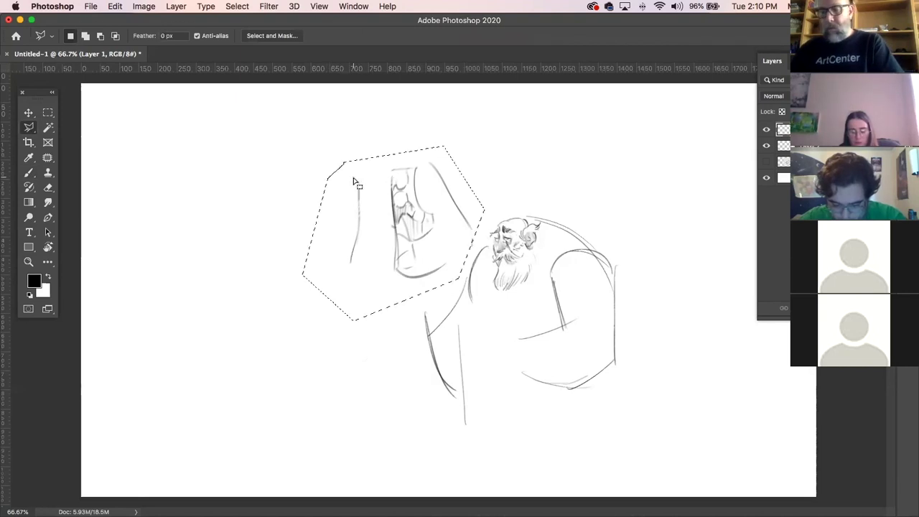
- Delete the selected cloth study from Layer 1 and clear the selection
key("Delete")
key("super+d")
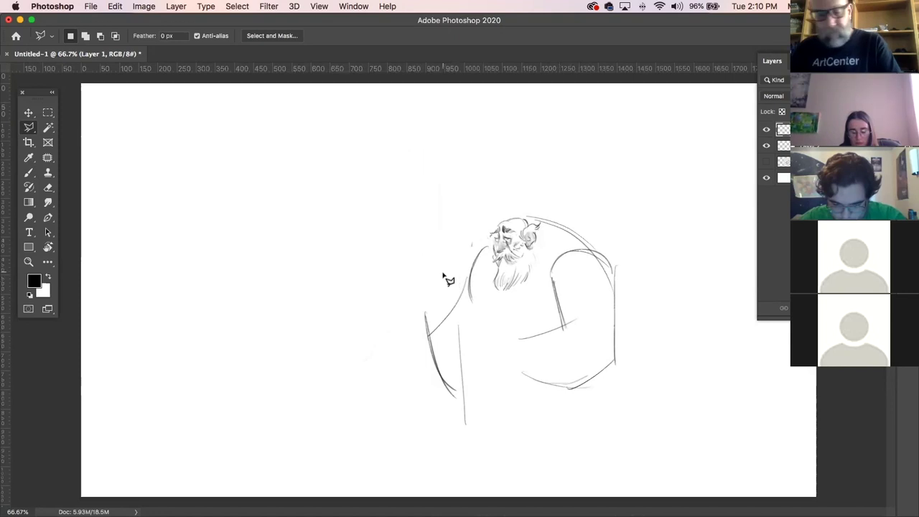
- Brush in a huge axe resting across the bearded man's shoulder, with a diagonal handle and a broad curved blade
key("b")
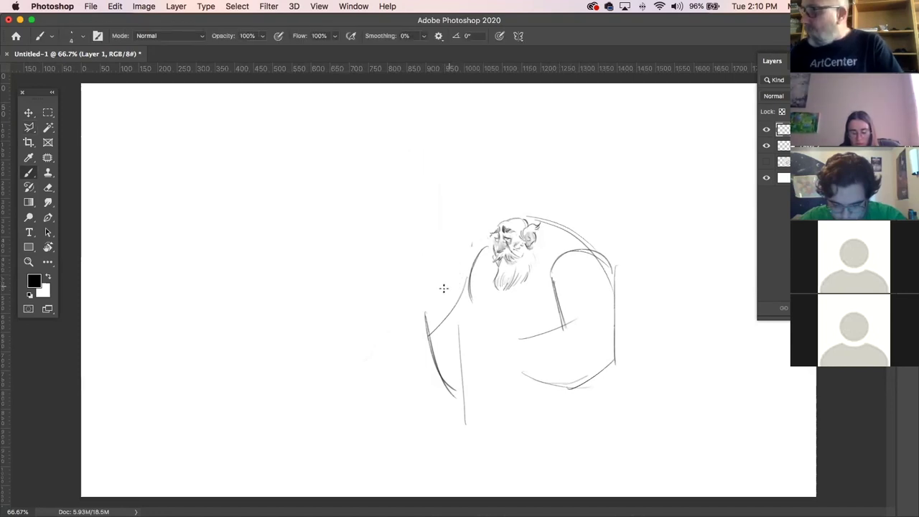
left_click_drag(441, 289, 495, 237)
mouse_move(443, 290)
left_mouse_down()
mouse_move(494, 248)
mouse_move(482, 257)
left_mouse_up()
mouse_move(528, 215)
left_mouse_down()
mouse_move(573, 181)
mouse_move(565, 182)
mouse_move(601, 221)
mouse_move(538, 148)
mouse_move(598, 109)
left_mouse_up()
mouse_move(523, 159)
left_mouse_down()
mouse_move(599, 107)
mouse_move(644, 186)
mouse_move(666, 198)
left_mouse_up()
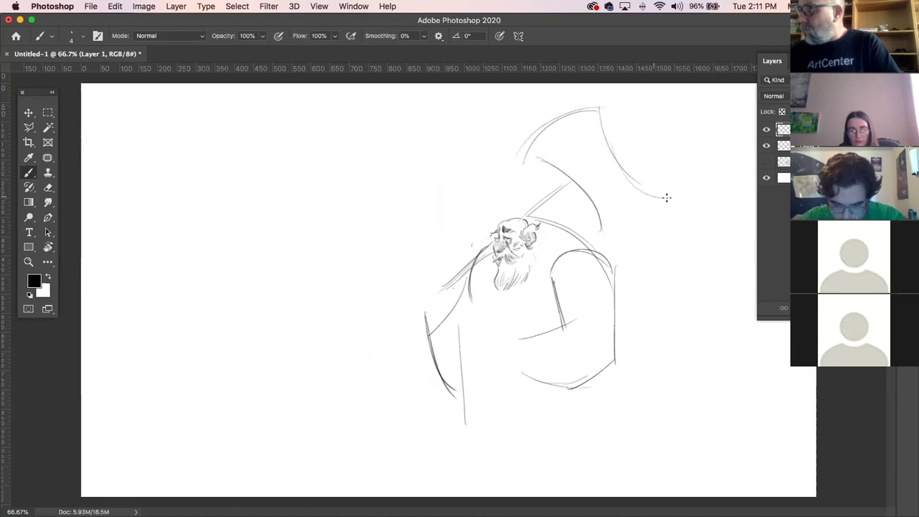
left_click_drag(589, 233, 651, 215)
left_click_drag(553, 120, 559, 132)
left_click_drag(560, 117, 555, 128)
left_click_drag(543, 160, 596, 115)
left_click_drag(538, 216, 580, 184)
left_click_drag(535, 219, 580, 183)
left_click_drag(537, 206, 571, 183)
- Extend the axe handle down past the chest and sketch a fist gripping it with the forearm below
mouse_move(487, 244)
left_mouse_down()
mouse_move(434, 294)
mouse_move(504, 248)
left_mouse_up()
left_click_drag(380, 340, 475, 274)
left_click_drag(389, 309, 406, 344)
mouse_move(384, 310)
left_mouse_down()
mouse_move(407, 298)
mouse_move(426, 322)
left_mouse_up()
left_click_drag(407, 344, 396, 349)
mouse_move(425, 311)
left_mouse_down()
mouse_move(451, 315)
mouse_move(416, 299)
mouse_move(399, 342)
mouse_move(421, 355)
left_mouse_up()
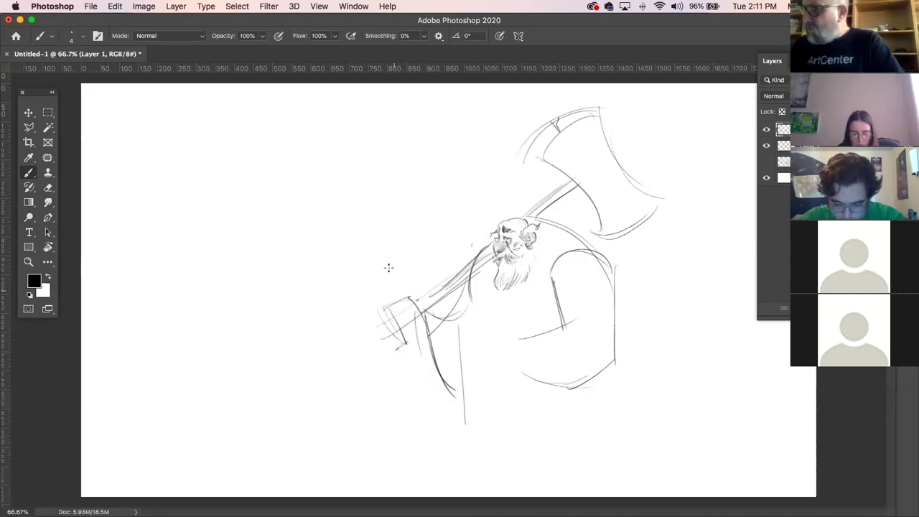
mouse_move(383, 310)
left_mouse_down()
mouse_move(409, 299)
mouse_move(395, 311)
mouse_move(399, 345)
mouse_move(375, 312)
mouse_move(390, 341)
mouse_move(416, 329)
left_mouse_up()
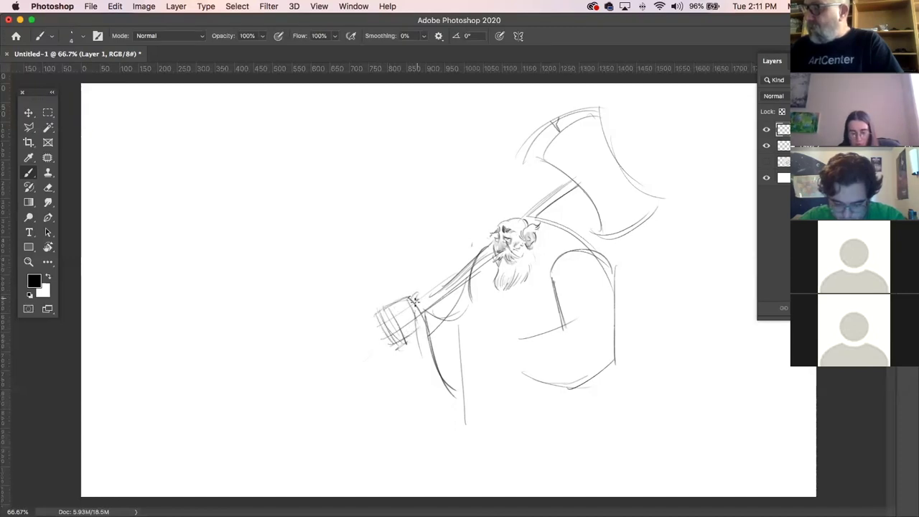
left_click_drag(415, 322, 433, 397)
left_click_drag(418, 337, 454, 401)
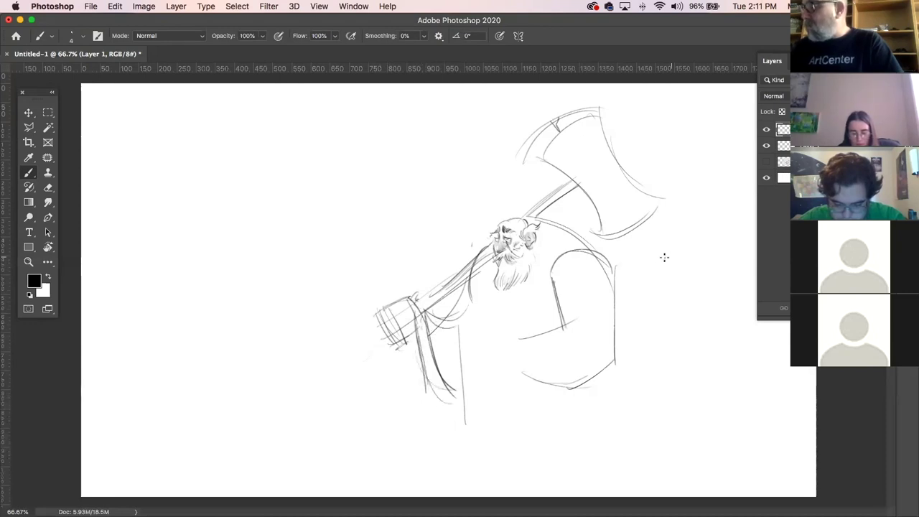
- Draw the other arm hanging straight down to a cuff and hand, checking the pose against the mine13 sketch
left_click_drag(615, 266, 624, 351)
left_click_drag(613, 270, 645, 375)
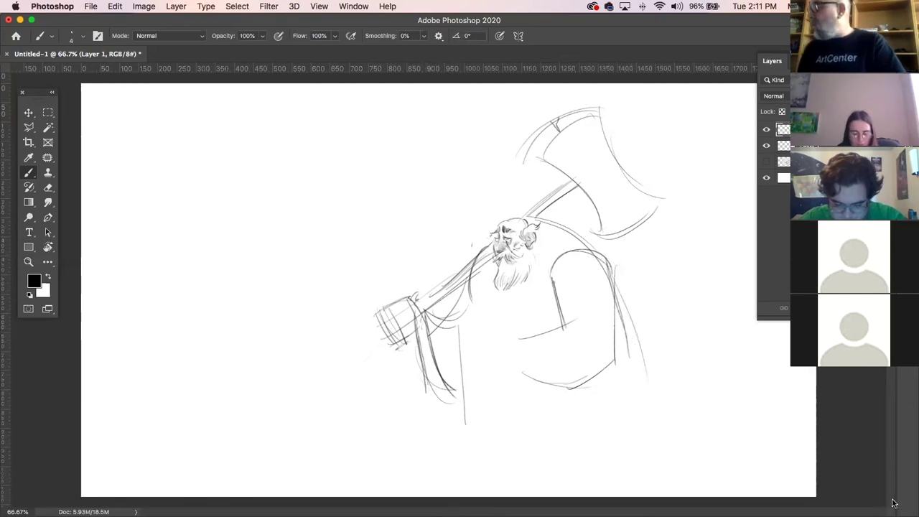
left_click(765, 162)
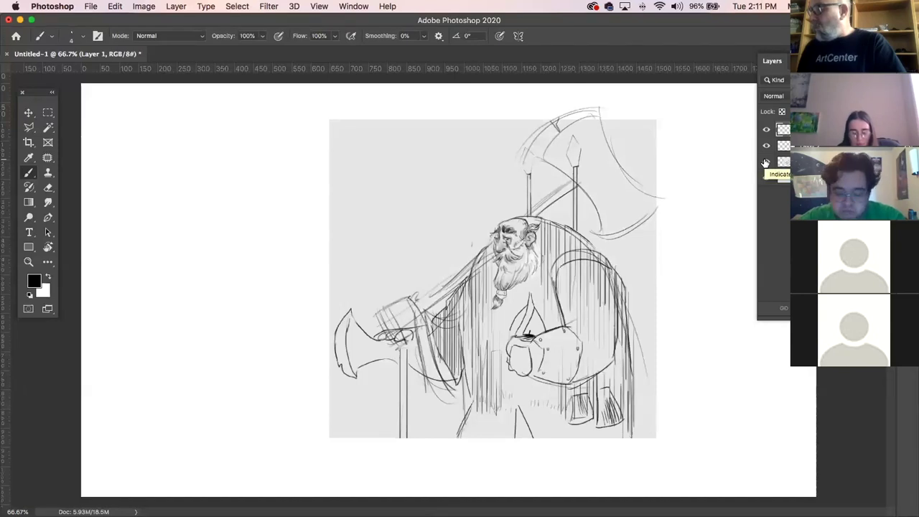
left_click(766, 162)
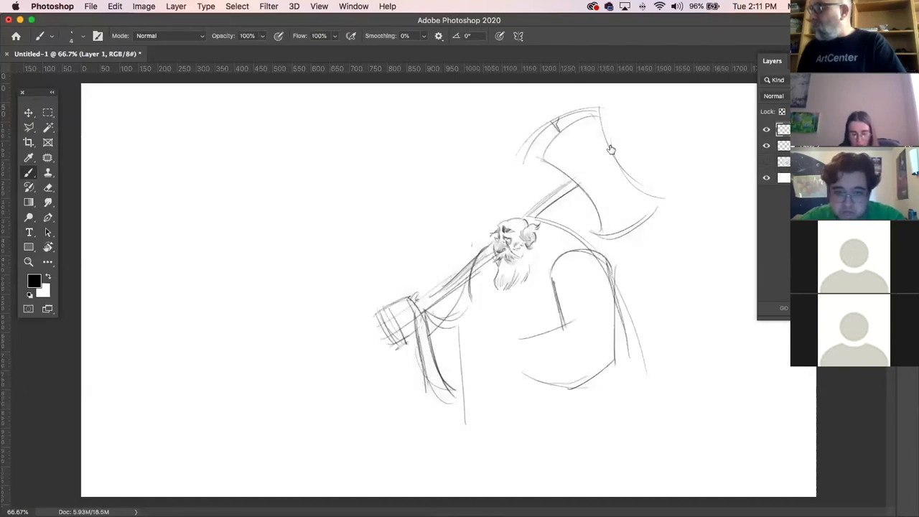
left_click_drag(626, 303, 651, 393)
mouse_move(567, 306)
left_mouse_down()
mouse_move(586, 364)
mouse_move(615, 435)
left_mouse_up()
left_click_drag(651, 392, 650, 421)
mouse_move(614, 419)
left_mouse_down()
mouse_move(655, 428)
mouse_move(619, 446)
left_mouse_up()
mouse_move(618, 450)
left_mouse_down()
mouse_move(653, 448)
mouse_move(643, 452)
mouse_move(616, 425)
mouse_move(627, 456)
left_mouse_up()
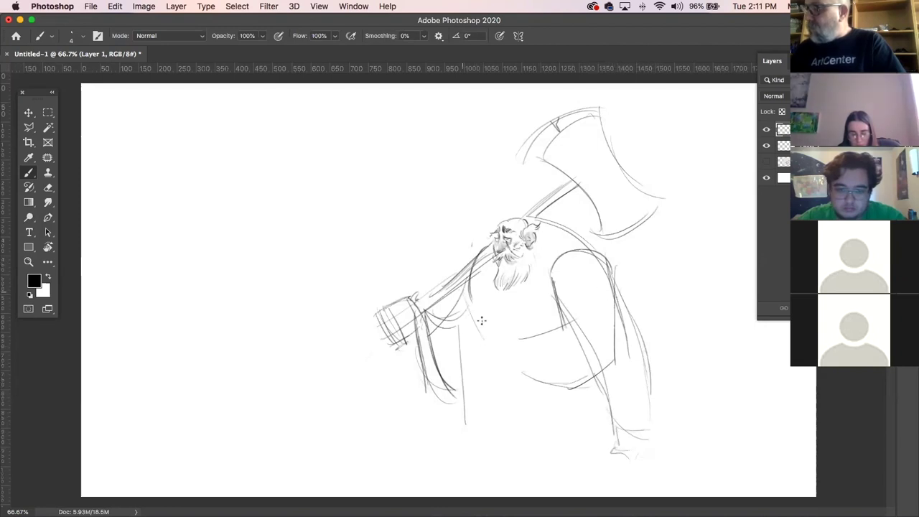
- Add light coat lines beside the beard and reinforce both contours of the hanging arm
mouse_move(543, 221)
left_mouse_down()
mouse_move(556, 273)
mouse_move(565, 312)
left_mouse_up()
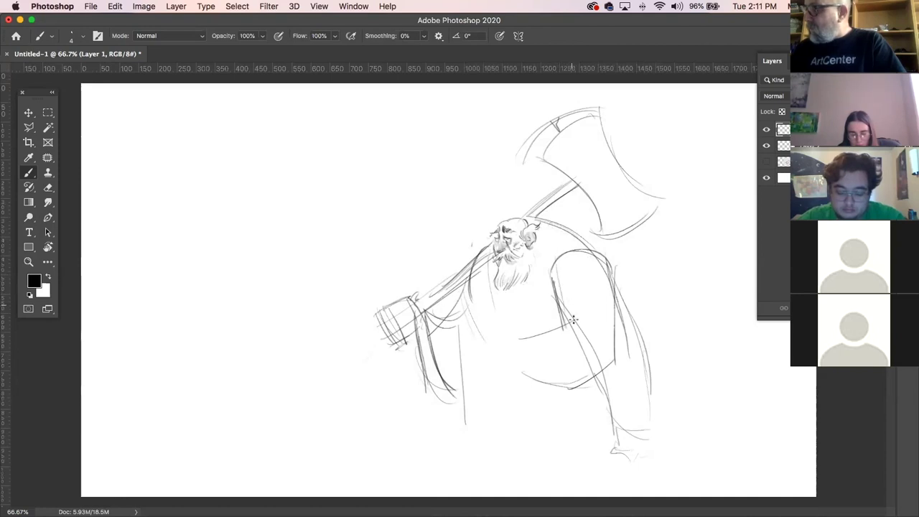
mouse_move(611, 263)
left_mouse_down()
mouse_move(647, 367)
mouse_move(647, 357)
left_mouse_up()
left_click_drag(557, 308, 592, 367)
- Add folds and dark shading to the raised forearm, a flared end on the axe handle and knuckles on the fist
mouse_move(441, 321)
left_mouse_down()
mouse_move(457, 327)
mouse_move(443, 348)
left_mouse_up()
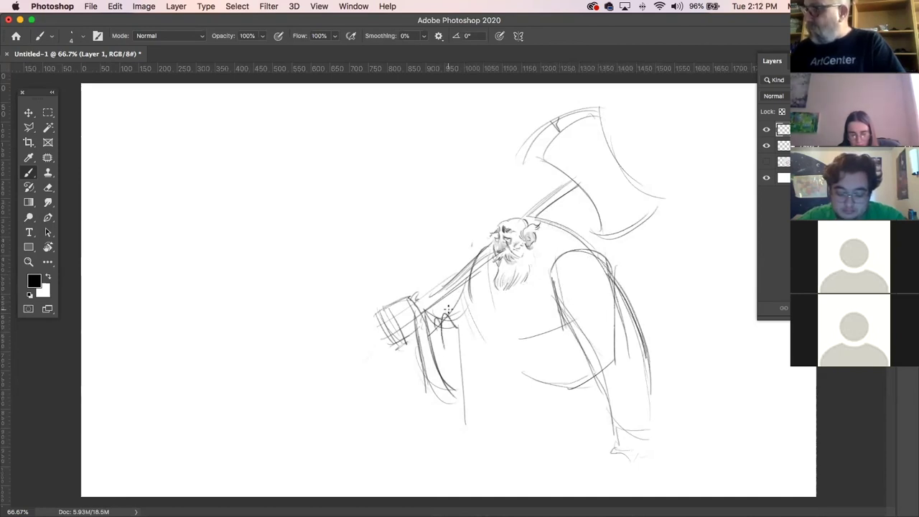
left_click_drag(418, 317, 431, 414)
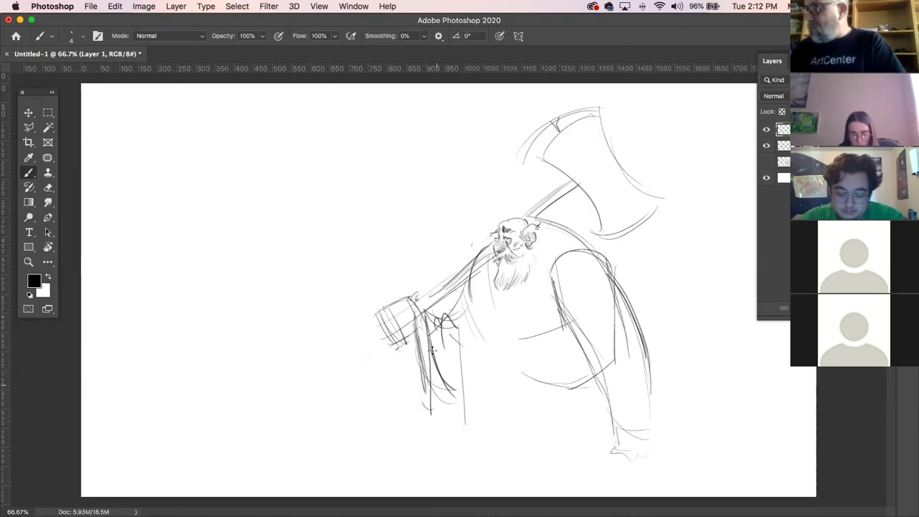
mouse_move(417, 334)
left_mouse_down()
mouse_move(425, 387)
mouse_move(423, 332)
mouse_move(431, 396)
left_mouse_up()
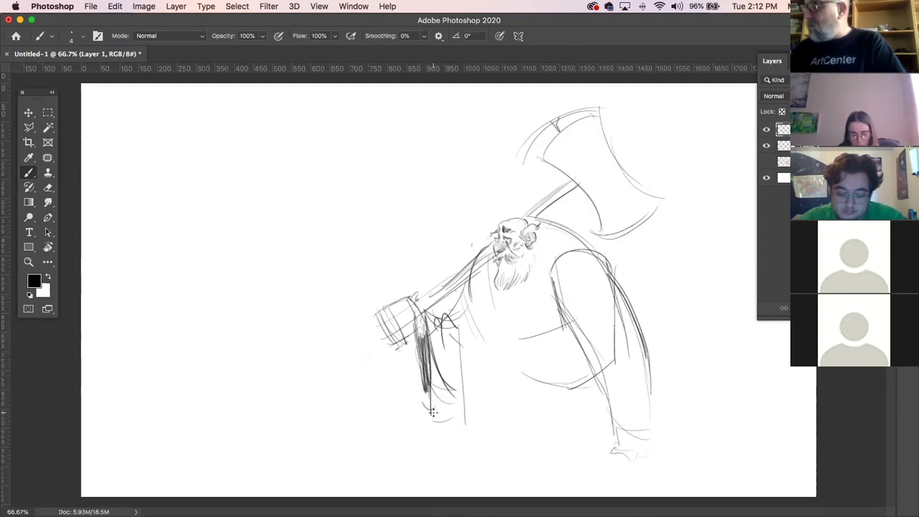
left_click_drag(420, 305, 421, 345)
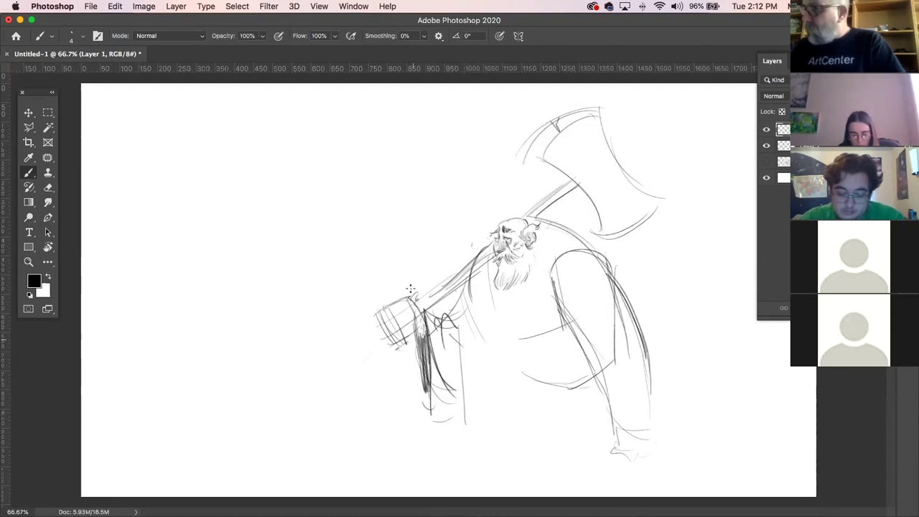
mouse_move(378, 319)
left_mouse_down()
mouse_move(412, 297)
mouse_move(424, 315)
mouse_move(401, 336)
mouse_move(350, 336)
mouse_move(364, 356)
mouse_move(382, 342)
left_mouse_up()
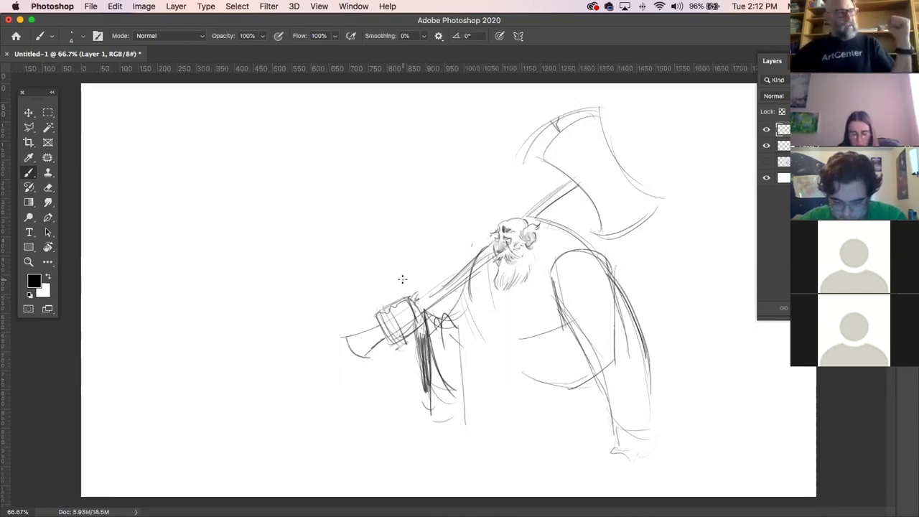
mouse_move(419, 290)
left_mouse_down()
mouse_move(372, 314)
mouse_move(382, 330)
mouse_move(381, 316)
mouse_move(397, 322)
mouse_move(395, 314)
mouse_move(375, 311)
mouse_move(408, 293)
mouse_move(414, 315)
left_mouse_up()
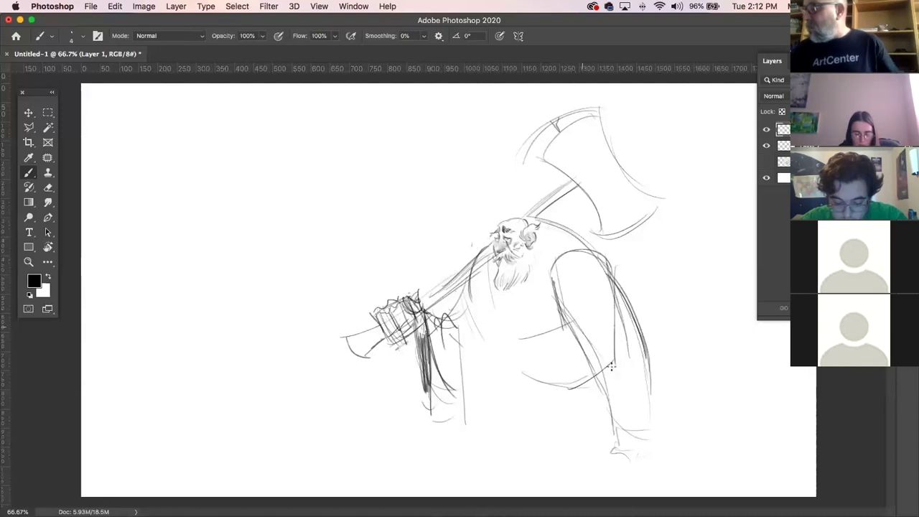
- Draw the long open front edges of the coat below the beard, its curved hem and a hip pocket
left_click_drag(614, 413, 617, 454)
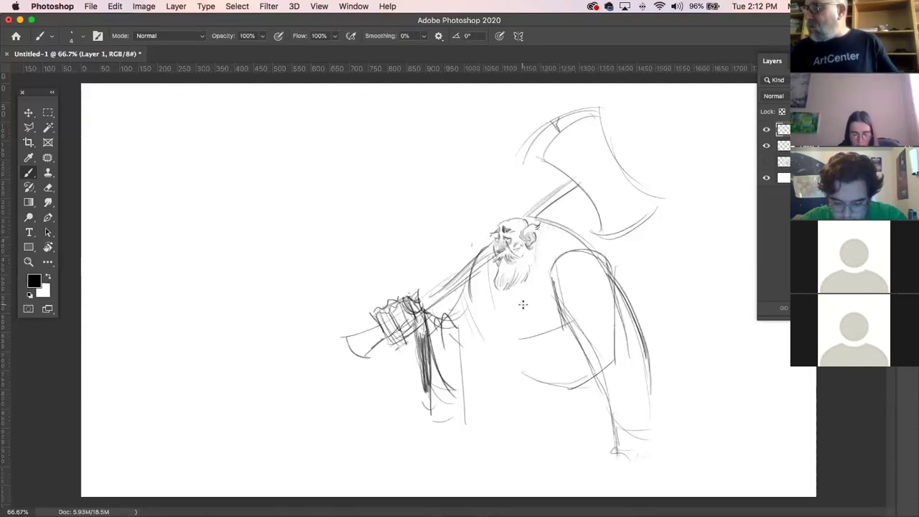
mouse_move(530, 406)
left_mouse_down()
mouse_move(523, 280)
mouse_move(534, 454)
left_mouse_up()
left_click_drag(496, 288, 501, 406)
mouse_move(497, 309)
left_mouse_down()
mouse_move(483, 398)
mouse_move(493, 302)
mouse_move(495, 461)
left_mouse_up()
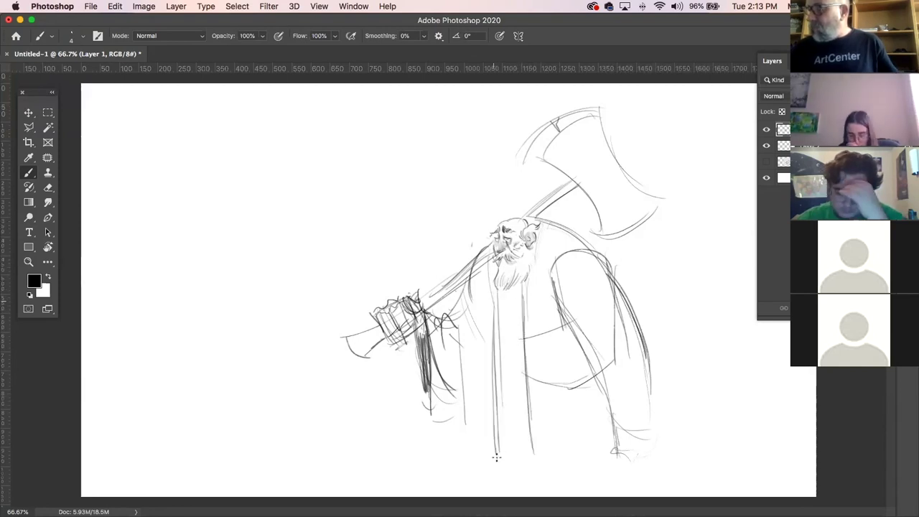
left_click_drag(588, 443, 535, 458)
mouse_move(552, 393)
left_mouse_down()
mouse_move(587, 383)
mouse_move(596, 408)
mouse_move(557, 408)
left_mouse_up()
left_click_drag(556, 407, 596, 405)
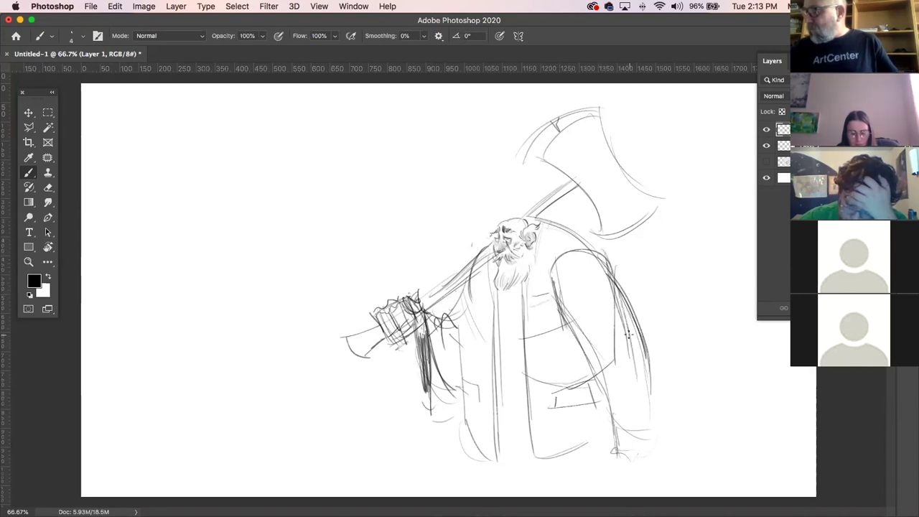
- Draw fold lines inside the hanging sleeve and strengthen its cuff around the wrist
left_click_drag(583, 301, 600, 380)
left_click_drag(585, 320, 602, 359)
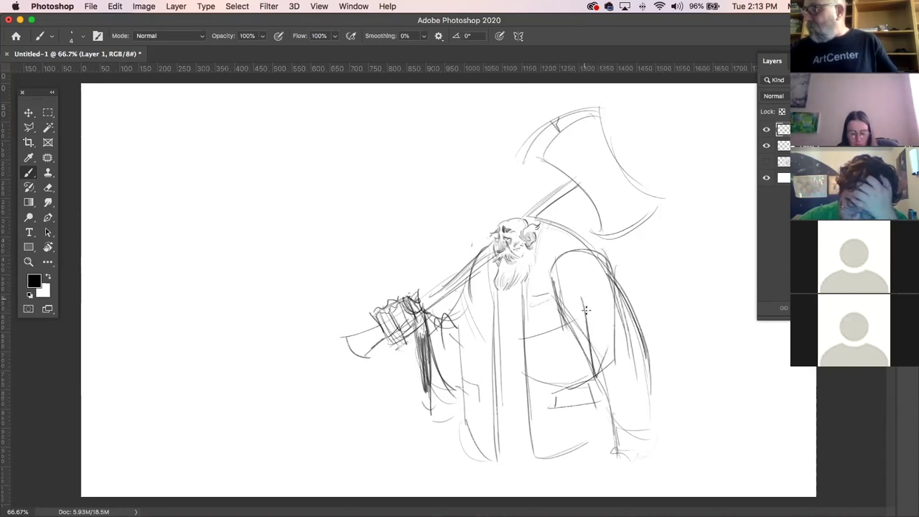
left_click_drag(609, 435, 642, 451)
left_click_drag(654, 398, 651, 431)
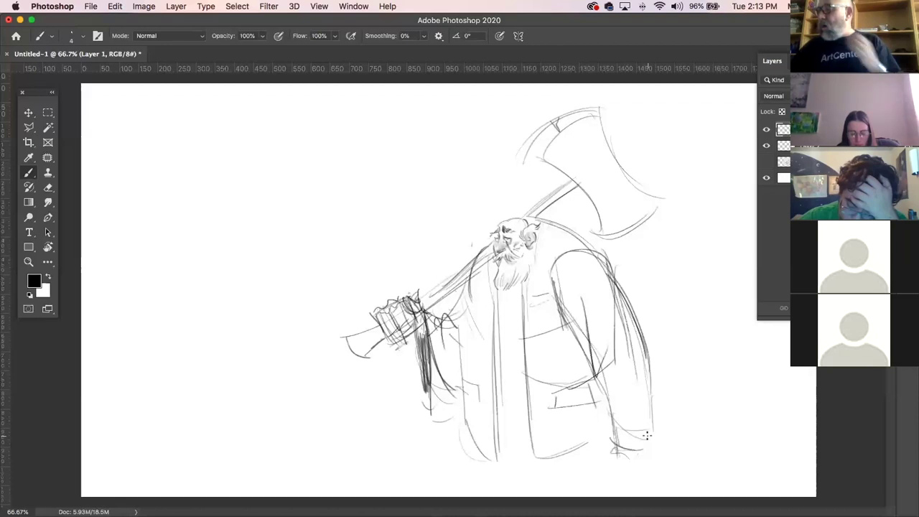
- Add a shoulder seam, a belt across the waist and a longer front edge to the coat
mouse_move(458, 293)
left_mouse_down()
mouse_move(444, 318)
mouse_move(457, 314)
left_mouse_up()
left_click_drag(541, 248, 582, 245)
left_click_drag(523, 359, 532, 471)
mouse_move(498, 356)
left_mouse_down()
mouse_move(530, 352)
mouse_move(530, 365)
mouse_move(495, 391)
mouse_move(525, 390)
left_mouse_up()
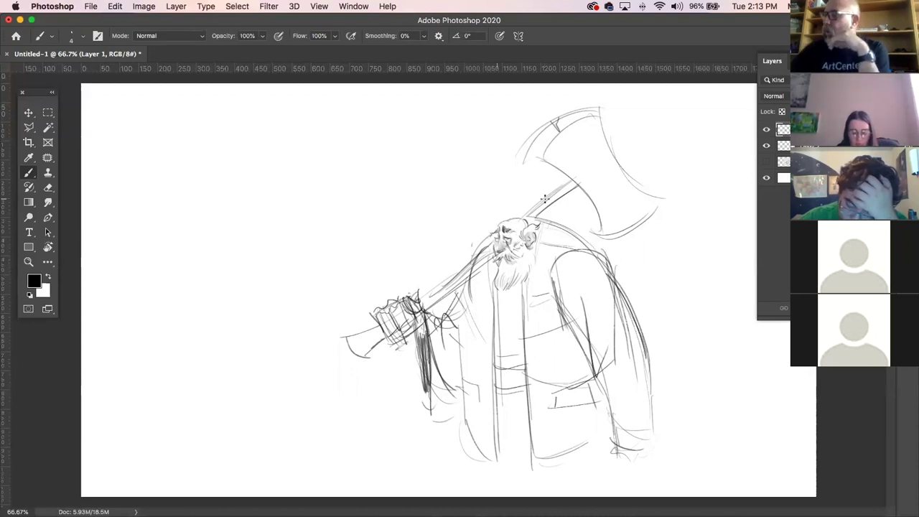
mouse_move(501, 228)
left_mouse_down()
mouse_move(504, 169)
mouse_move(528, 172)
mouse_move(532, 205)
left_mouse_up()
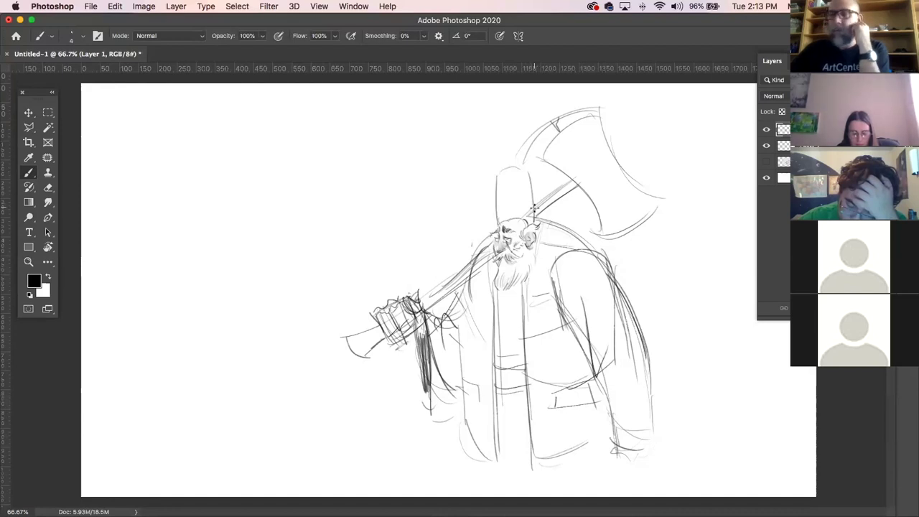
key("super+z")
key("super+z")
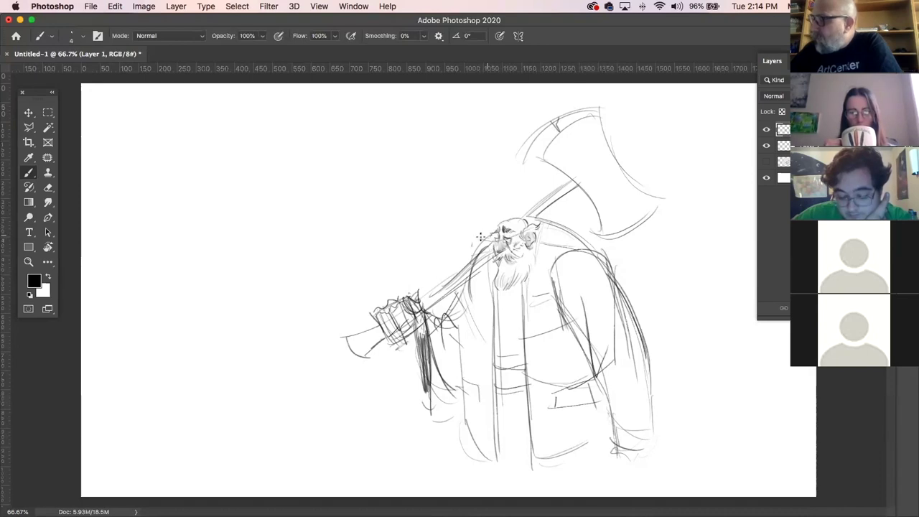
- Sketch a short brimmed hat with a band on the man's head and restate the line of his upper back
mouse_move(495, 223)
left_mouse_down()
mouse_move(520, 205)
mouse_move(492, 215)
mouse_move(519, 204)
mouse_move(538, 219)
left_mouse_up()
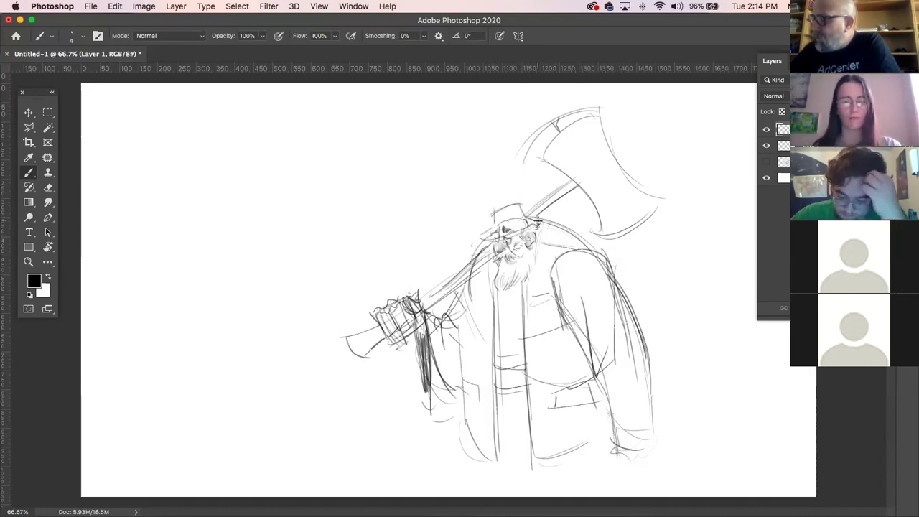
mouse_move(480, 237)
left_mouse_down()
mouse_move(536, 203)
mouse_move(483, 233)
mouse_move(525, 212)
mouse_move(495, 223)
mouse_move(516, 210)
mouse_move(492, 226)
mouse_move(527, 214)
left_mouse_up()
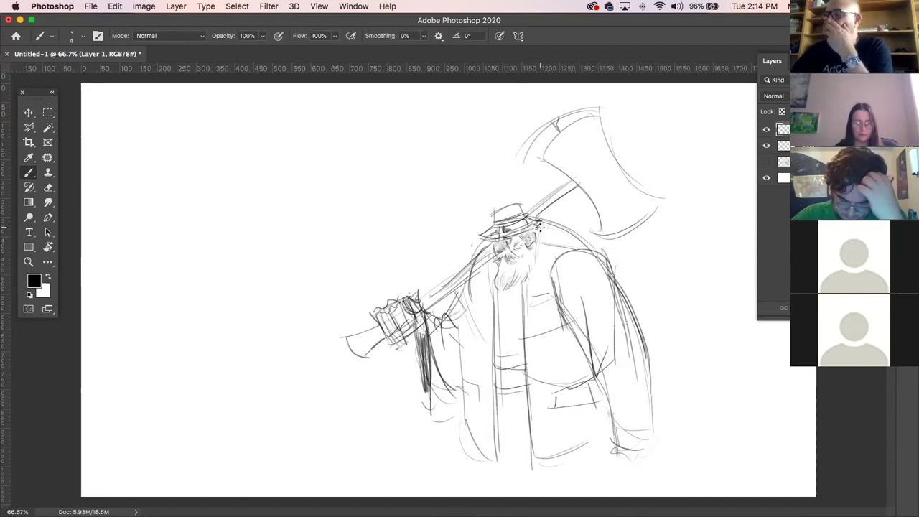
left_click_drag(540, 227, 585, 255)
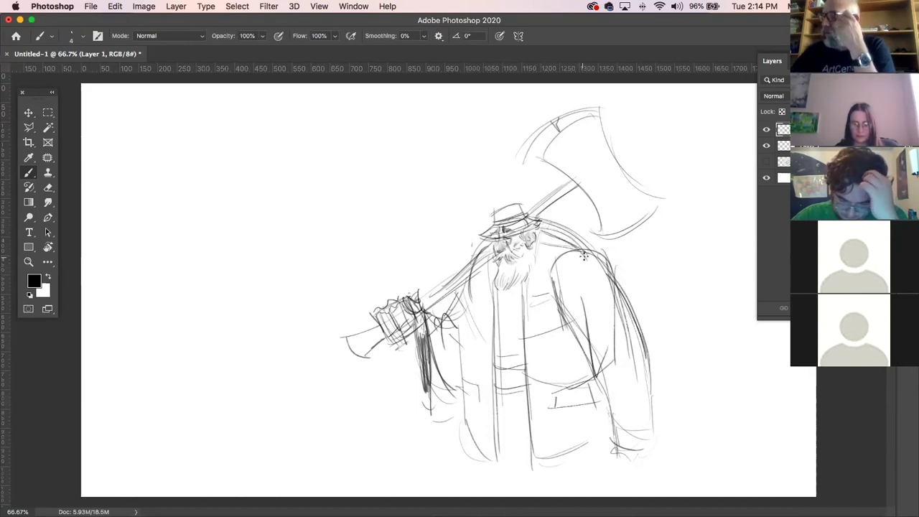
- Detail the shirt front with buttons and a belt buckle, and draw trouser lines below the belt
left_click_drag(524, 279, 529, 367)
mouse_move(507, 291)
left_mouse_down()
mouse_move(507, 355)
mouse_move(513, 313)
mouse_move(517, 331)
left_mouse_up()
left_click_drag(501, 405, 514, 455)
mouse_move(492, 367)
left_mouse_down()
mouse_move(533, 362)
mouse_move(503, 390)
mouse_move(520, 381)
mouse_move(467, 451)
mouse_move(491, 468)
mouse_move(493, 495)
left_mouse_up()
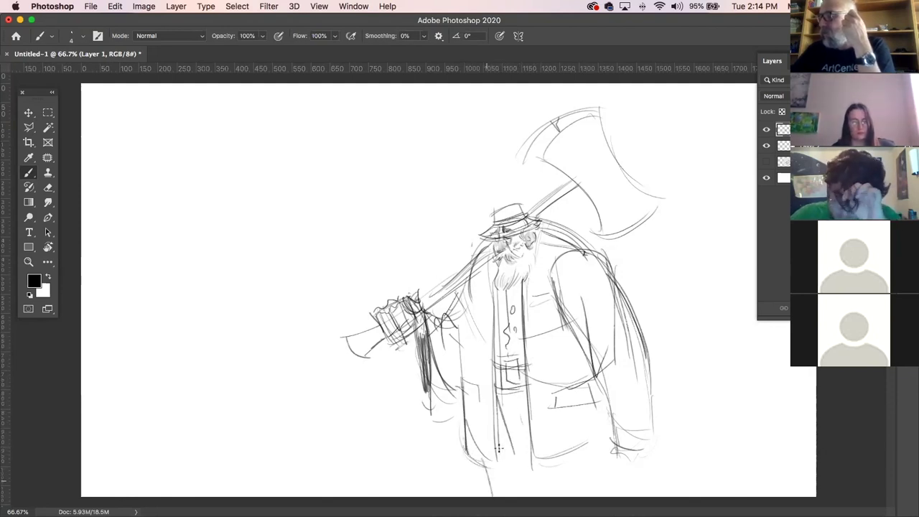
- Extend both trouser legs from beneath the coat hem to the canvas edge
left_click_drag(610, 431, 627, 496)
left_click_drag(473, 455, 469, 496)
left_click_drag(537, 462, 530, 496)
left_click_drag(532, 444, 557, 496)
left_click_drag(589, 460, 604, 496)
mouse_move(596, 444)
left_mouse_down()
mouse_move(610, 489)
mouse_move(610, 452)
mouse_move(609, 495)
left_mouse_up()
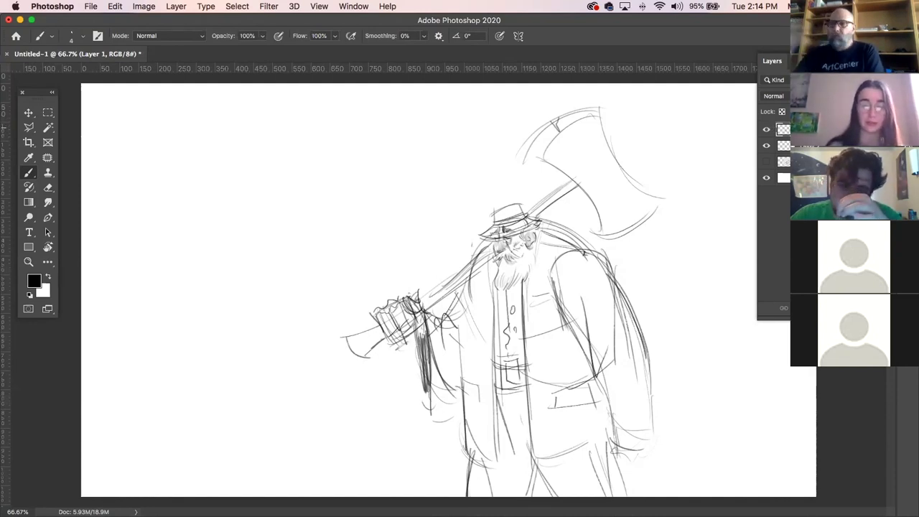
- Set the brush size to 6 and sketch a separate horned helmet with a riveted rim beside the man
key("]")
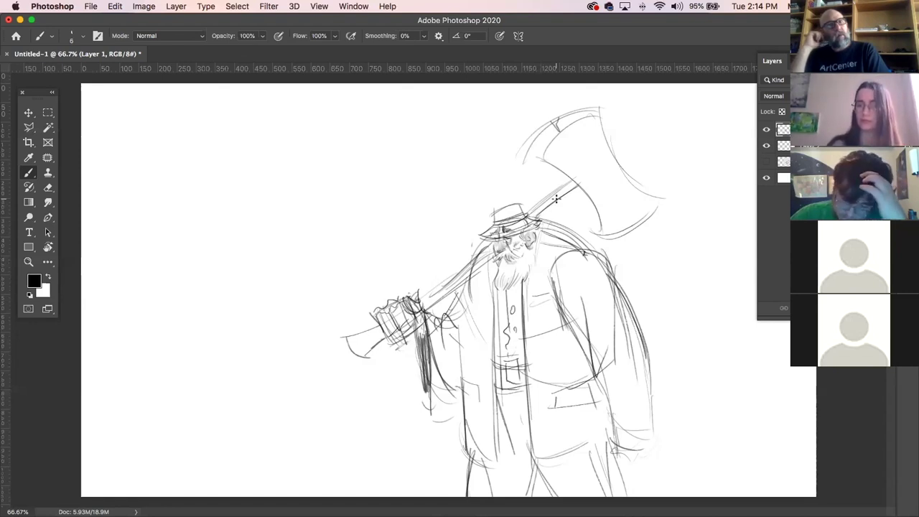
mouse_move(321, 224)
left_mouse_down()
mouse_move(375, 212)
mouse_move(380, 204)
mouse_move(326, 214)
mouse_move(348, 219)
mouse_move(327, 222)
mouse_move(335, 216)
mouse_move(344, 227)
mouse_move(357, 223)
mouse_move(380, 194)
mouse_move(377, 180)
mouse_move(391, 201)
mouse_move(365, 213)
mouse_move(313, 204)
mouse_move(308, 183)
mouse_move(308, 213)
mouse_move(326, 215)
mouse_move(302, 213)
mouse_move(331, 207)
mouse_move(369, 219)
mouse_move(385, 206)
left_mouse_up()
left_click(330, 222)
left_click(342, 227)
left_click(355, 222)
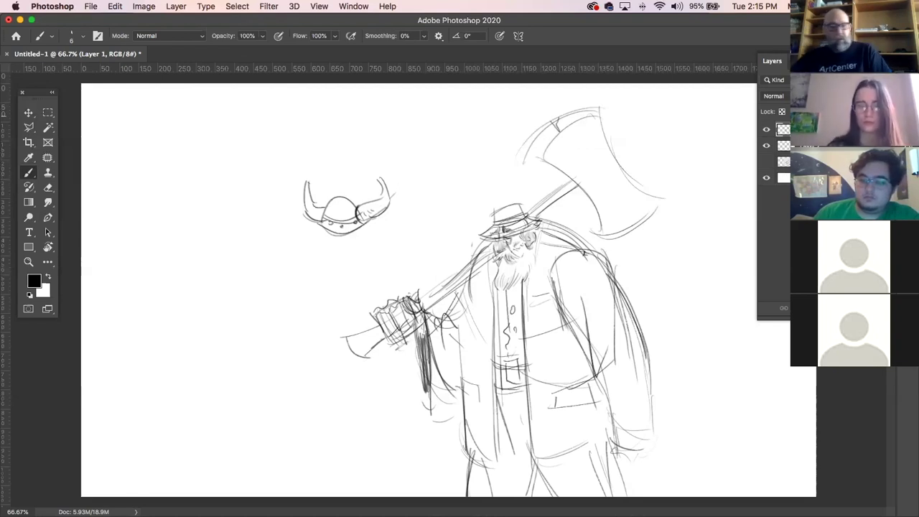
- Clear the whole-canvas selection and hide Layer 1 and the shading layer beneath it
key("super+a")
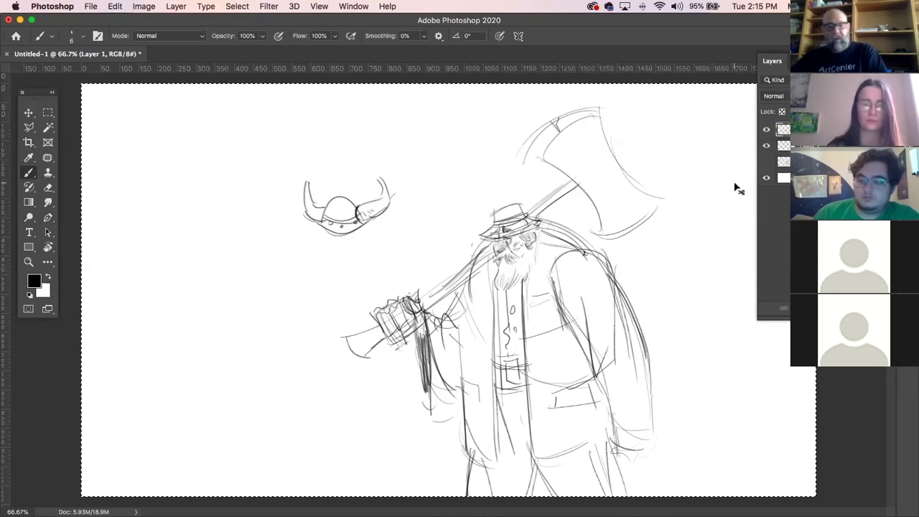
key("super+d")
left_click(767, 130)
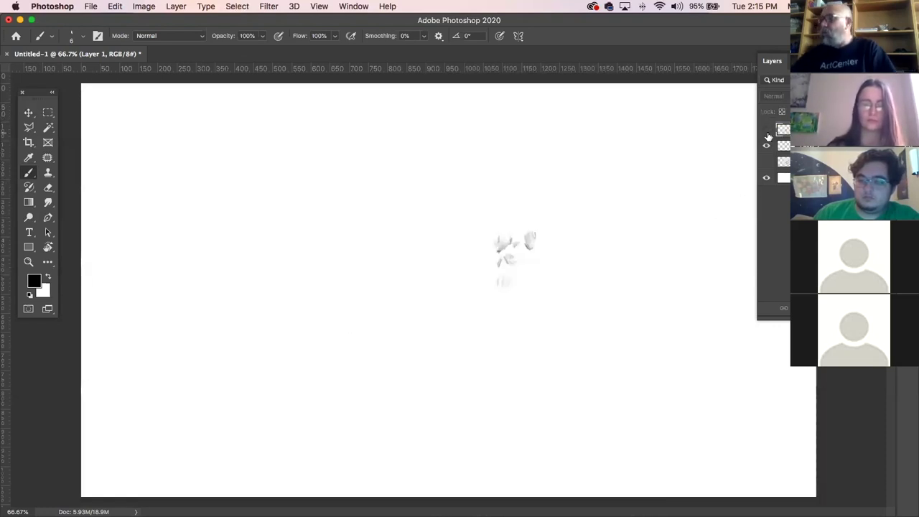
left_click(767, 146)
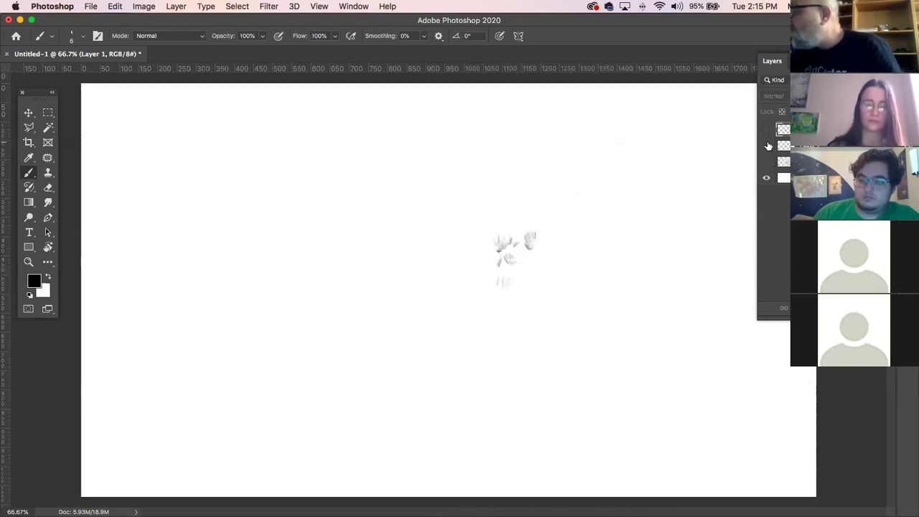
- Show the two linework layers of the man, merge them into one layer, and hide the merged sketch
left_click(767, 145)
left_click(767, 130)
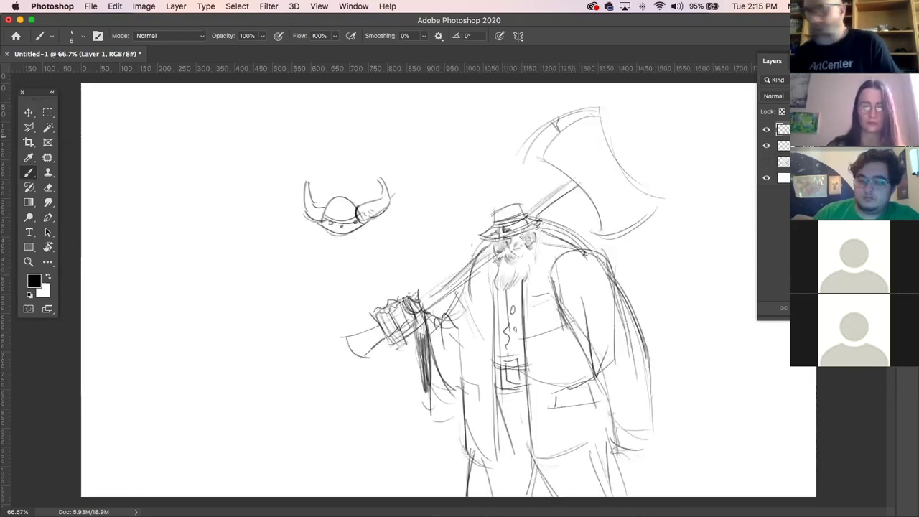
left_click(797, 146, "shift")
key("super+e")
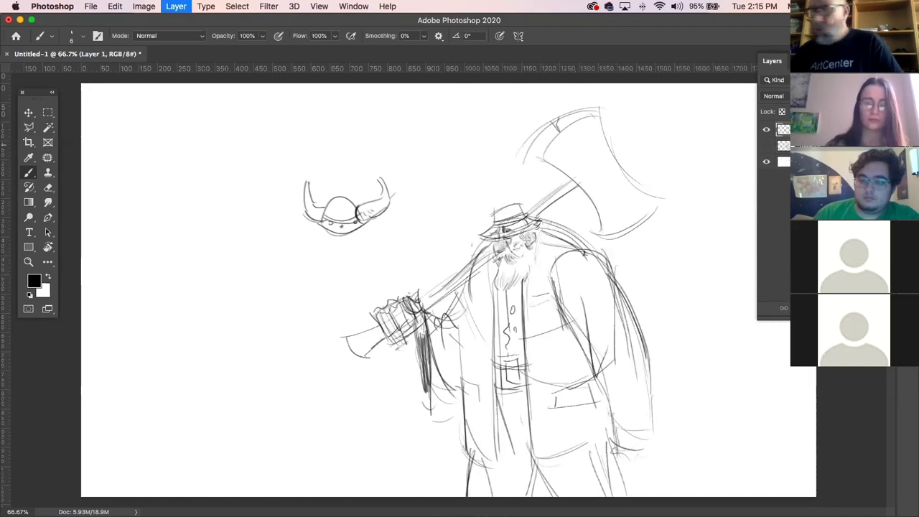
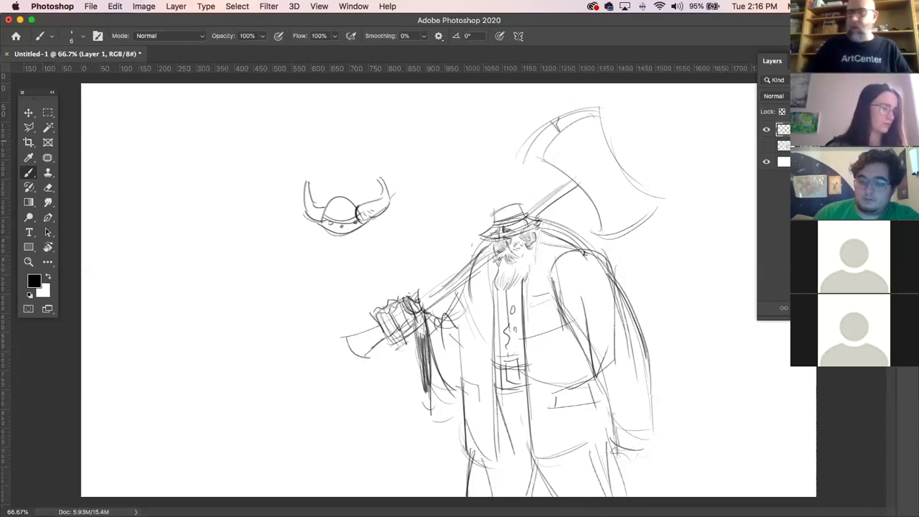
left_click(766, 129)
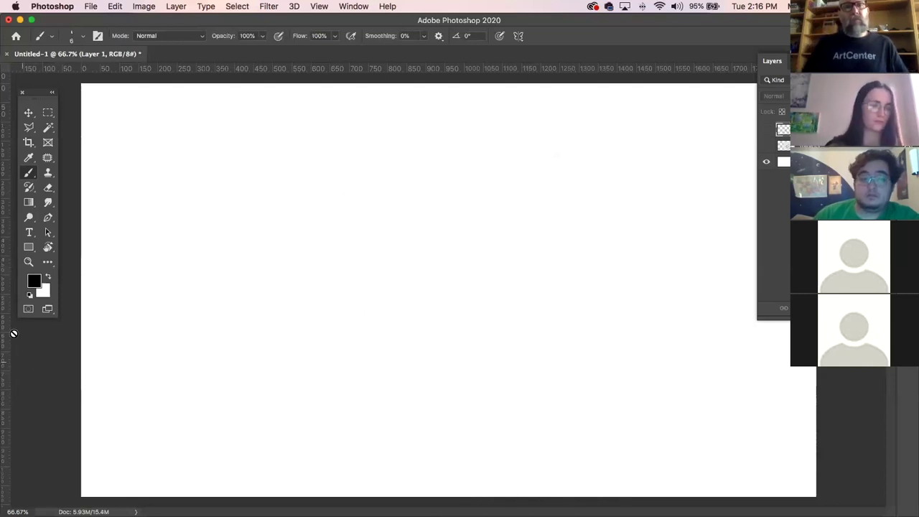
- Place the rebel girls 6 image on the canvas, scaled to about 106%
key("super+Tab")
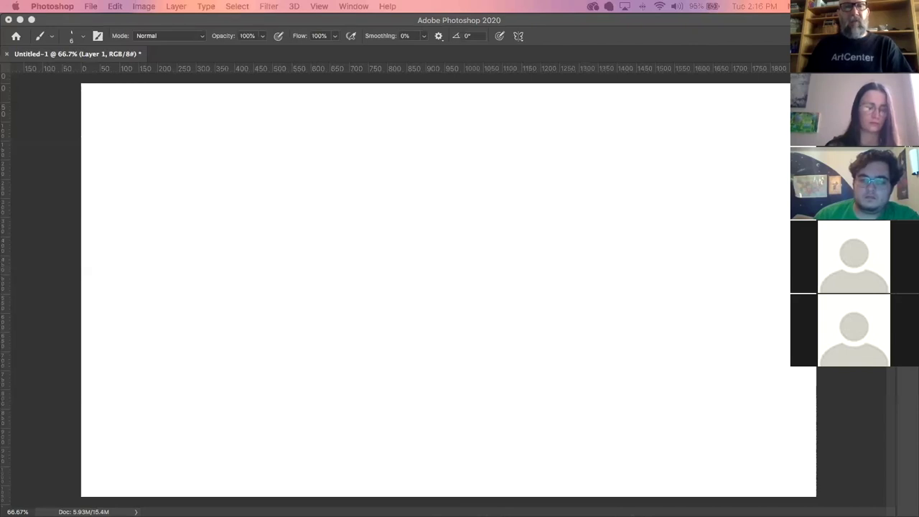
left_click_drag(252, 232, 293, 240)
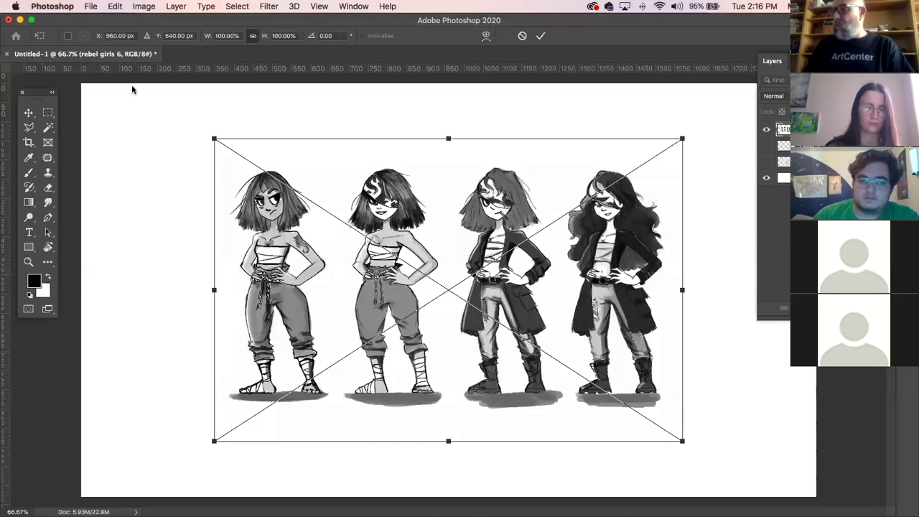
left_click_drag(214, 139, 180, 119)
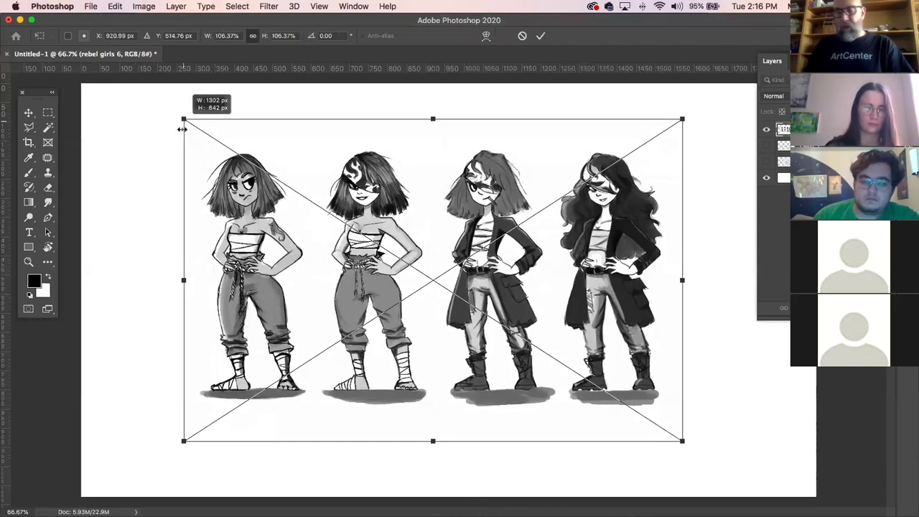
left_click(28, 113)
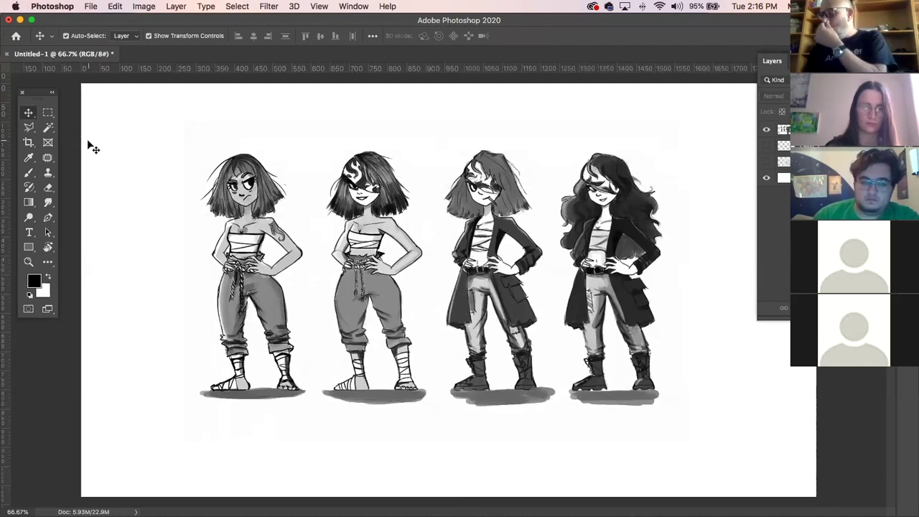
- Rasterize the rebel girls 6 layer and add a new empty layer above it for brush notes
left_click(540, 169)
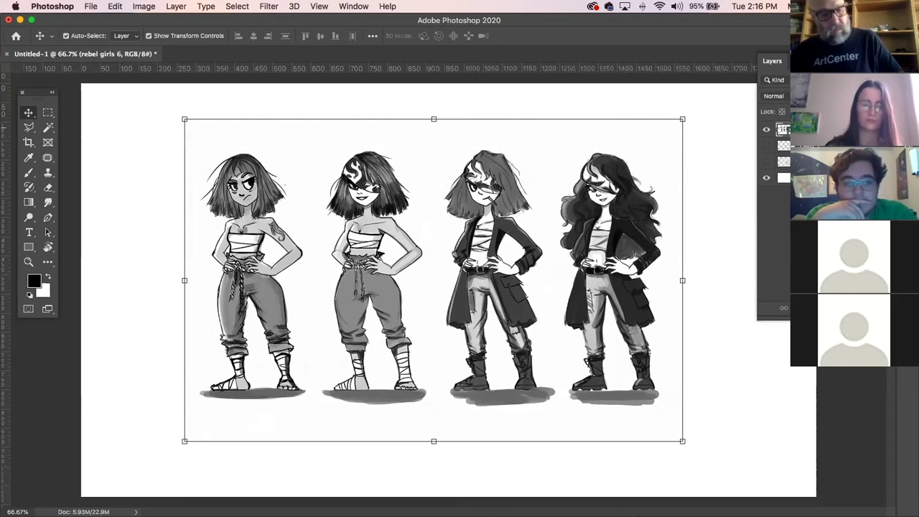
right_click(858, 129)
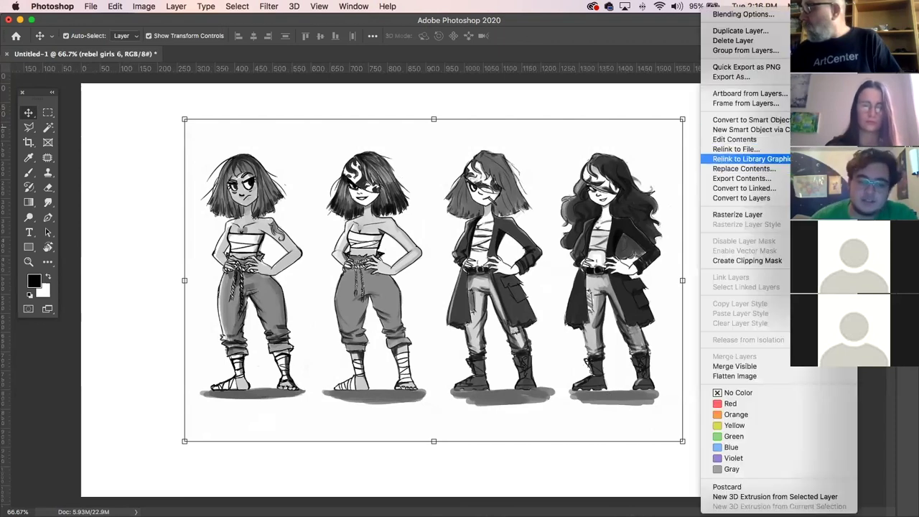
left_click(740, 214)
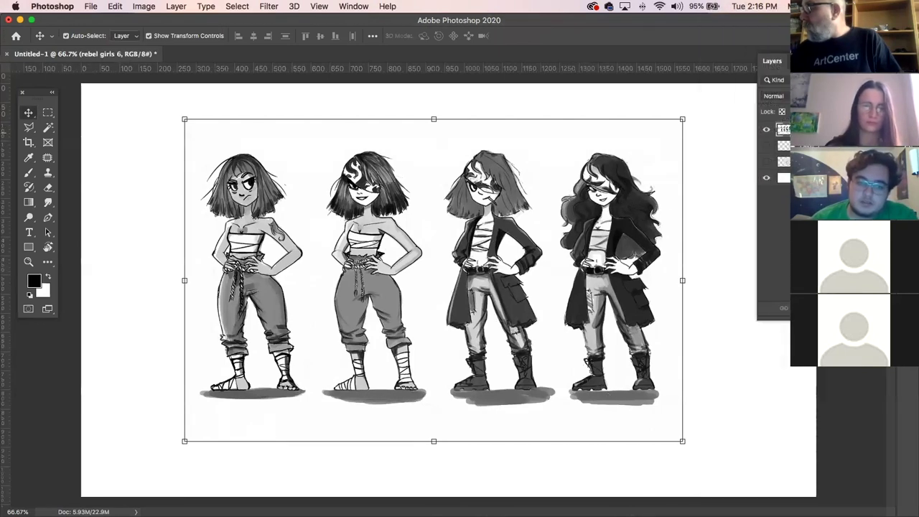
key("alt+shift+super+n")
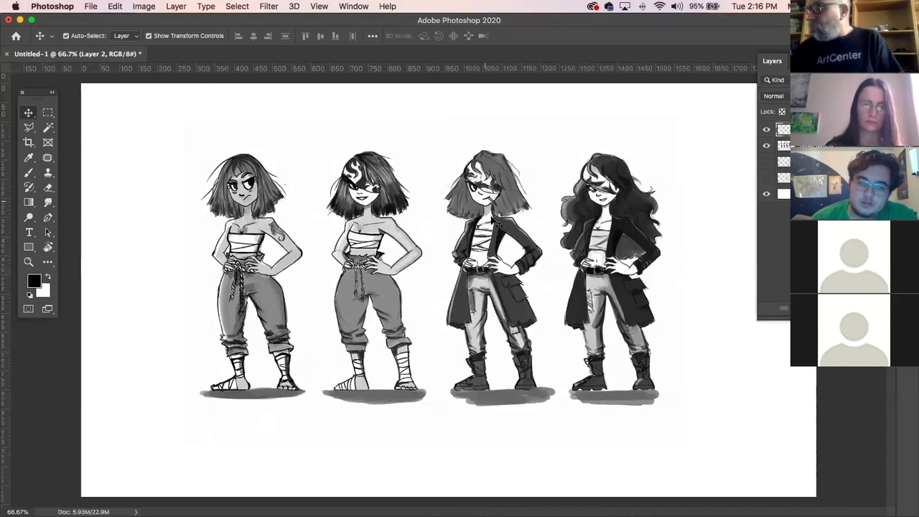
key("b")
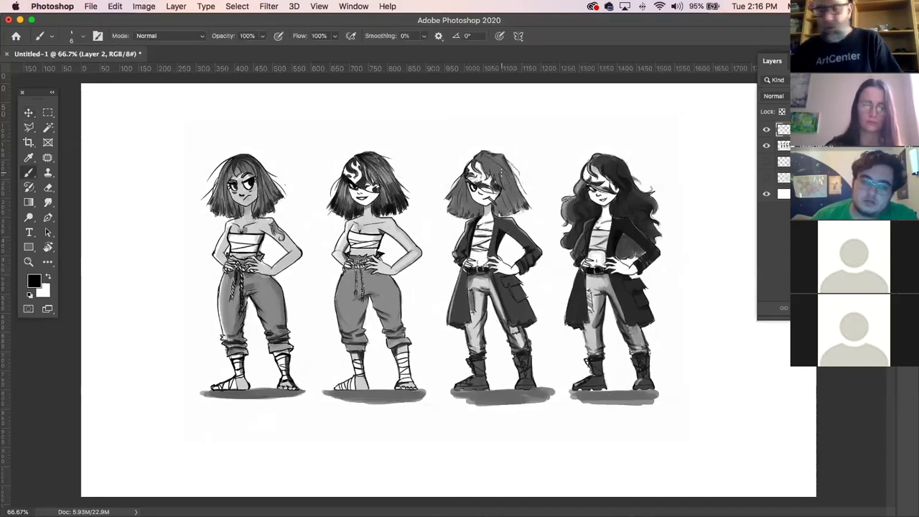
- Try curved gesture lines through the third girl's pose, and undo them
mouse_move(501, 129)
left_mouse_down()
mouse_move(477, 377)
mouse_move(511, 410)
left_mouse_up()
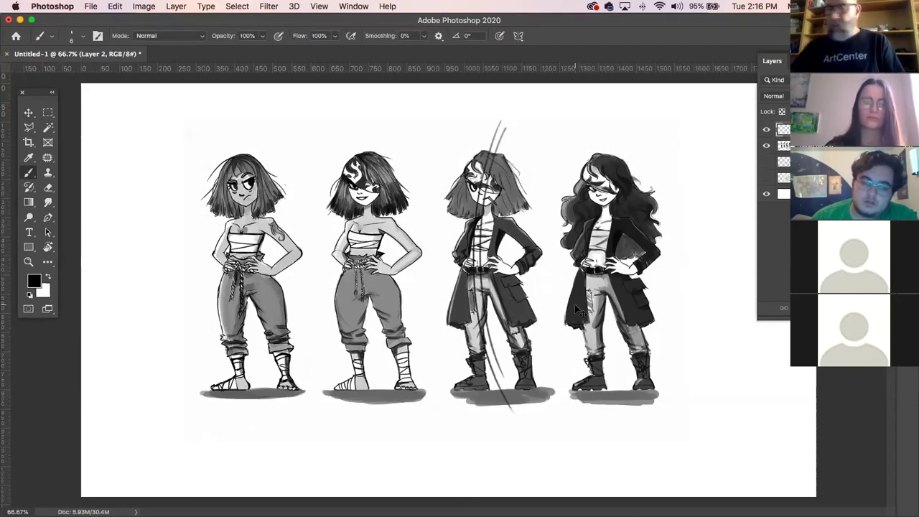
key("super+z")
key("super+z")
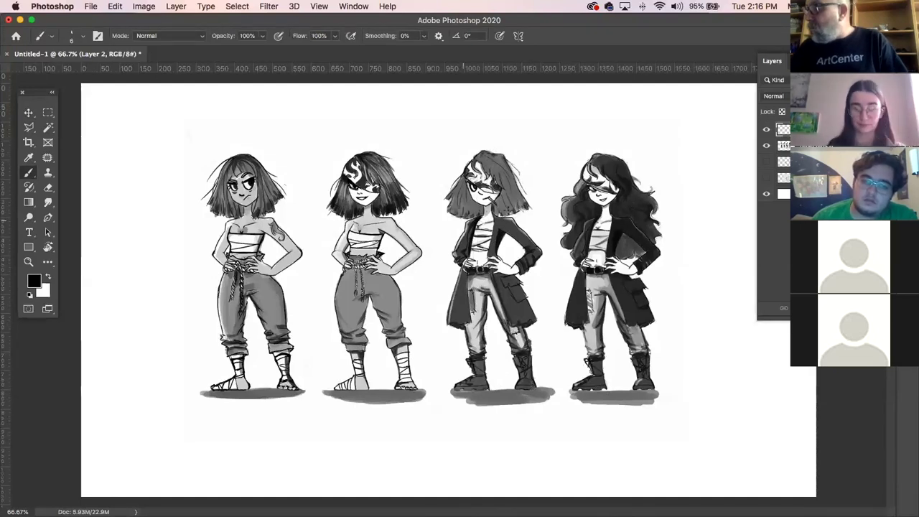
- Try an arc linking the third girl's head to the fourth girl's head, and undo it
left_click(32, 259)
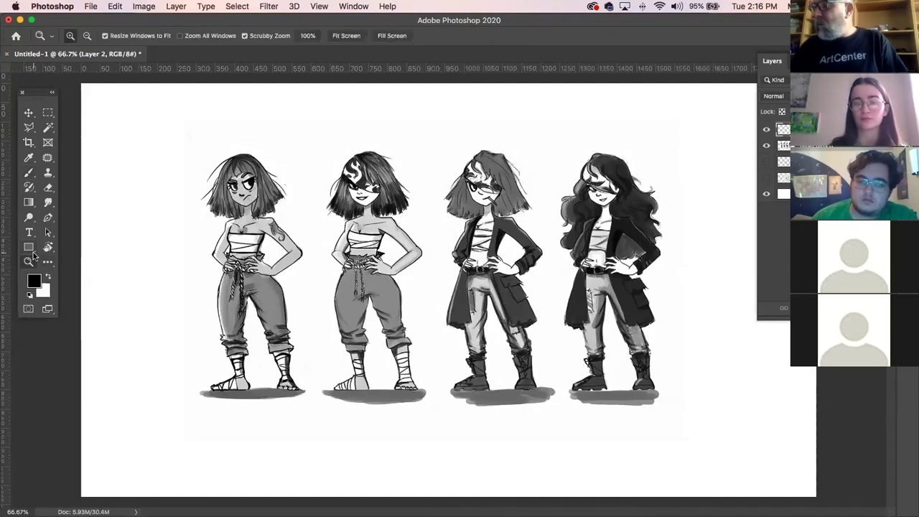
left_click_drag(627, 222, 644, 234)
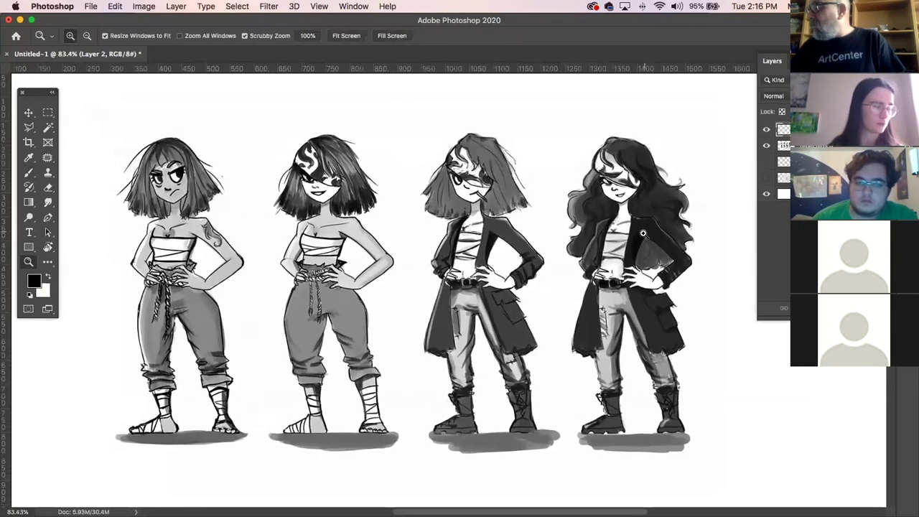
left_click(28, 172)
left_click_drag(467, 121, 623, 137)
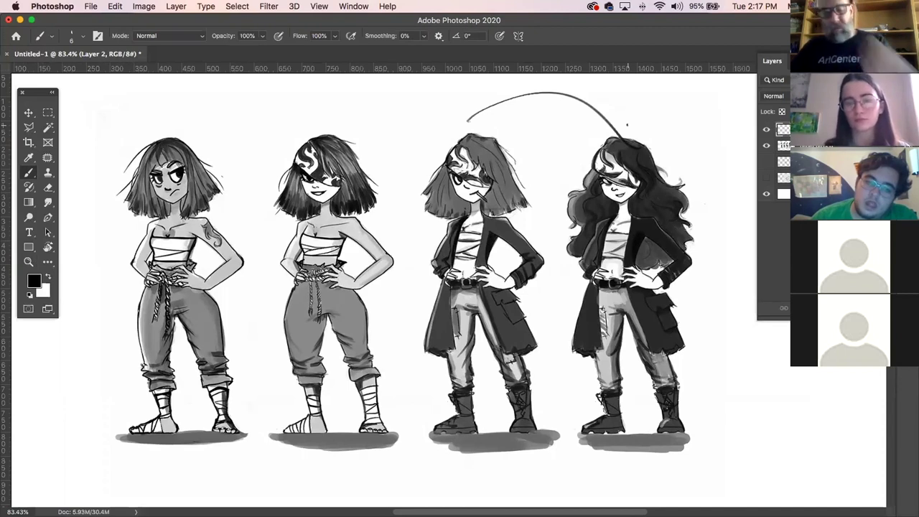
key("super+z")
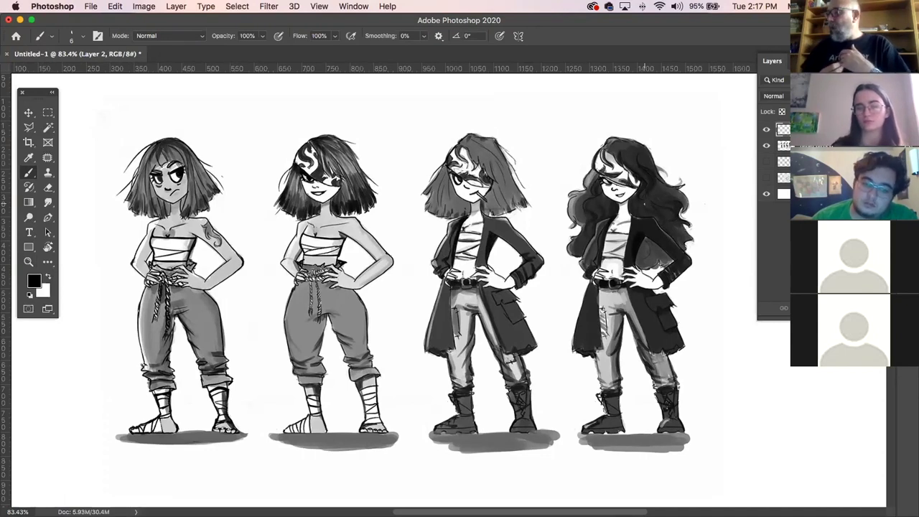
- Add a new layer above the rebel girls 6 layer, fade the artwork beneath, and make the new layer active
left_click_drag(591, 261, 409, 268)
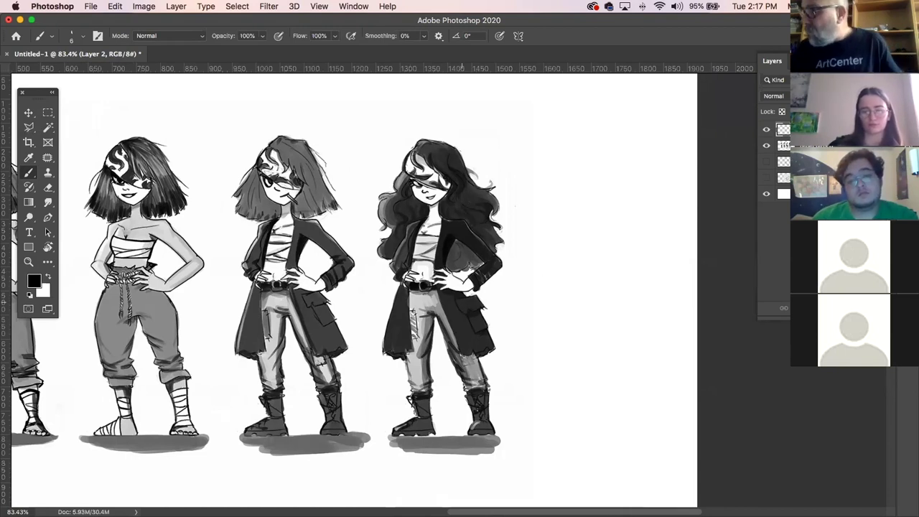
left_click(816, 145)
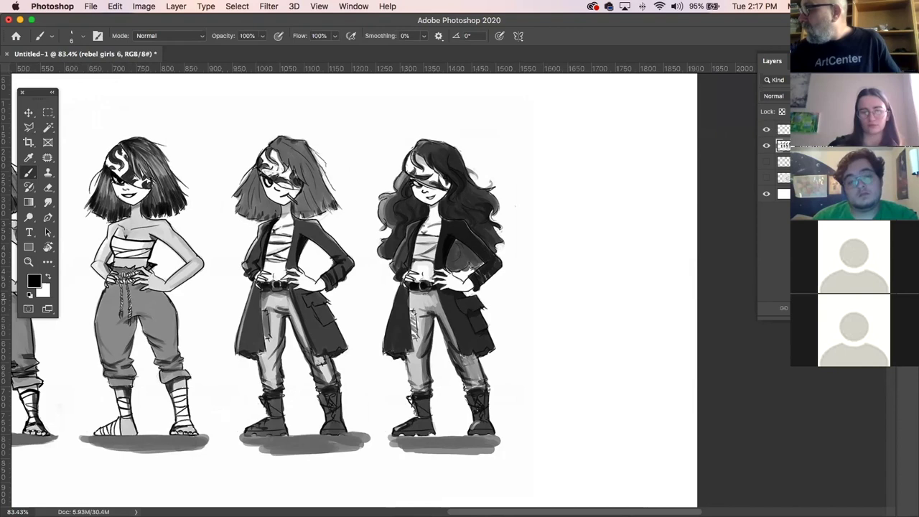
key("alt+shift+super+n")
left_click(816, 162)
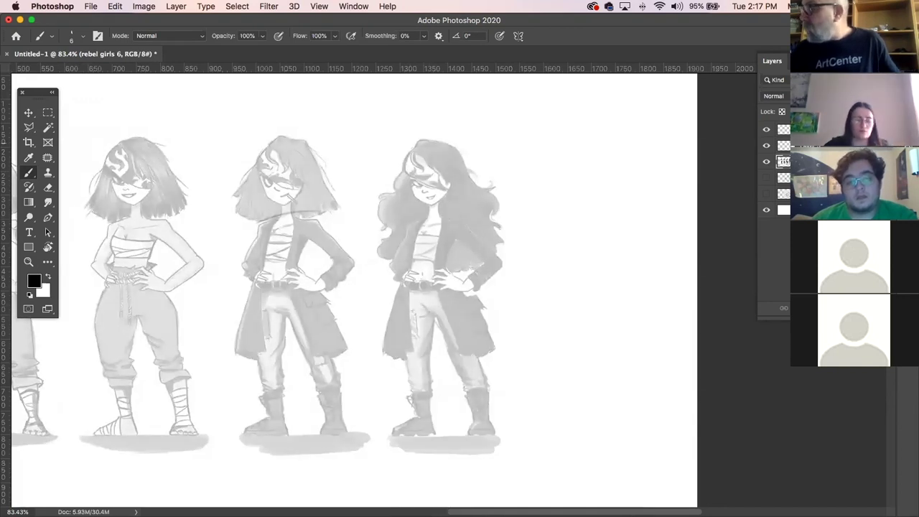
left_click(816, 146)
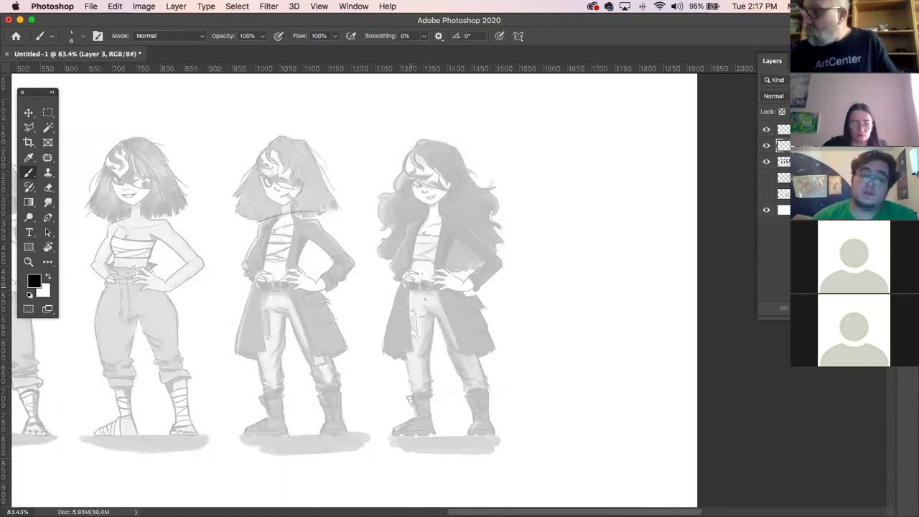
- Trace the fourth girl's trouser legs with short, baggy cuffs gathered above the boots
mouse_move(435, 317)
left_mouse_down()
mouse_move(447, 362)
mouse_move(471, 384)
mouse_move(455, 373)
mouse_move(467, 377)
mouse_move(462, 388)
mouse_move(467, 394)
mouse_move(479, 355)
mouse_move(479, 384)
left_mouse_up()
left_click_drag(431, 319, 427, 369)
mouse_move(433, 320)
left_mouse_down()
mouse_move(428, 381)
mouse_move(410, 380)
left_mouse_up()
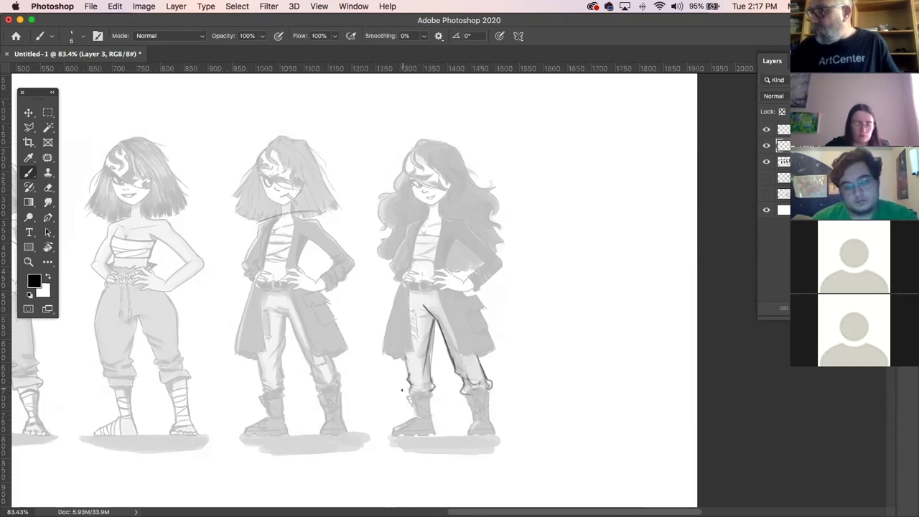
- Outline the fourth girl's coat skirts and hem, adding a buttoned flap pocket and the opposite pocket's edge
mouse_move(414, 287)
left_mouse_down()
mouse_move(412, 359)
mouse_move(382, 358)
mouse_move(416, 354)
left_mouse_up()
mouse_move(446, 296)
left_mouse_down()
mouse_move(451, 329)
mouse_move(480, 352)
mouse_move(462, 354)
mouse_move(497, 348)
left_mouse_up()
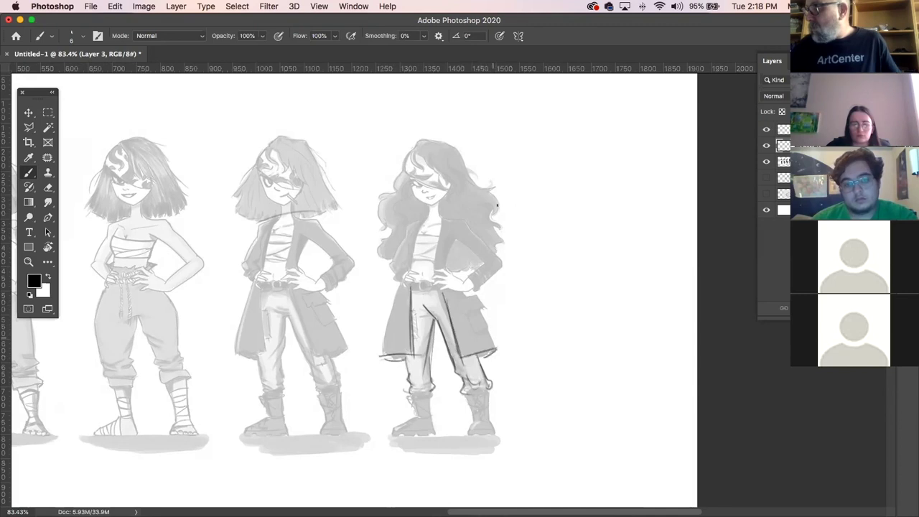
mouse_move(456, 302)
left_mouse_down()
mouse_move(463, 329)
mouse_move(485, 316)
left_mouse_up()
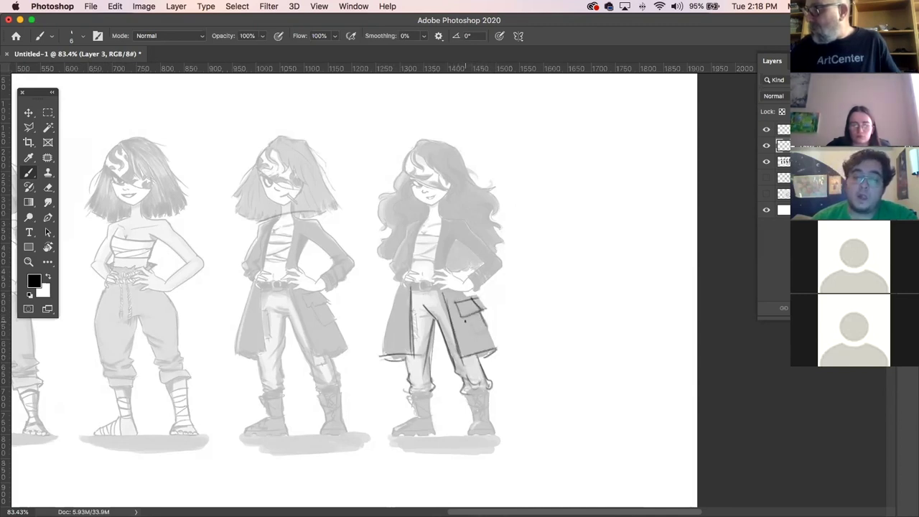
left_click_drag(392, 302, 386, 314)
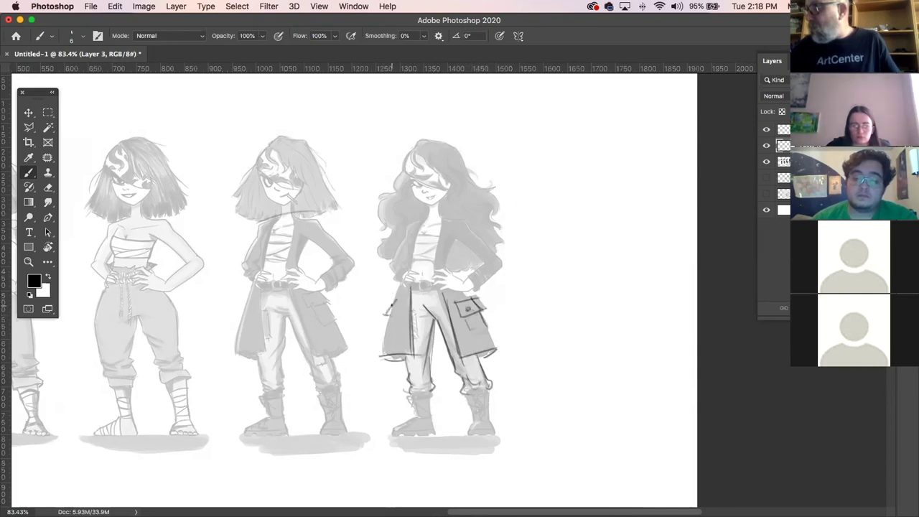
- Draw the fourth girl's coat sleeves, bent elbows, cuffs and shoulder line
mouse_move(456, 237)
left_mouse_down()
mouse_move(487, 263)
mouse_move(466, 291)
left_mouse_up()
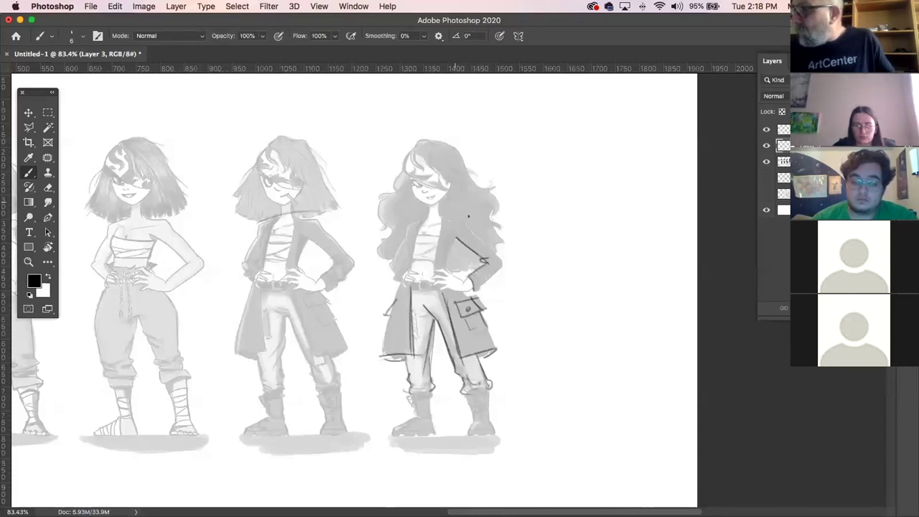
mouse_move(465, 217)
left_mouse_down()
mouse_move(503, 265)
mouse_move(481, 231)
mouse_move(485, 283)
mouse_move(477, 291)
mouse_move(508, 259)
left_mouse_up()
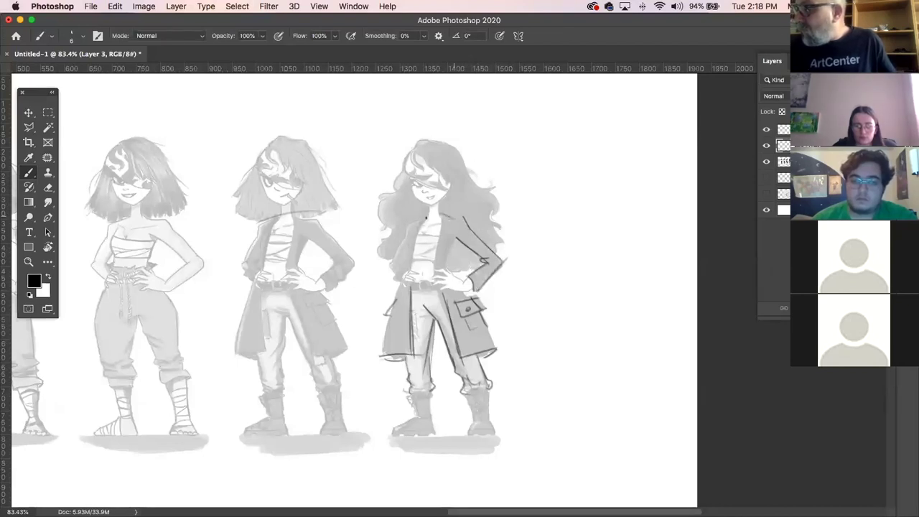
left_click_drag(401, 227, 423, 219)
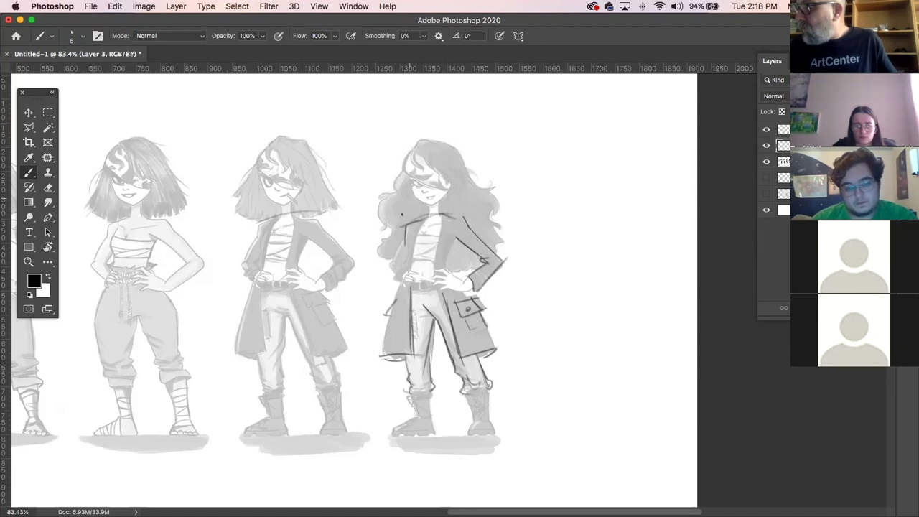
mouse_move(404, 234)
left_mouse_down()
mouse_move(389, 269)
mouse_move(400, 281)
left_mouse_up()
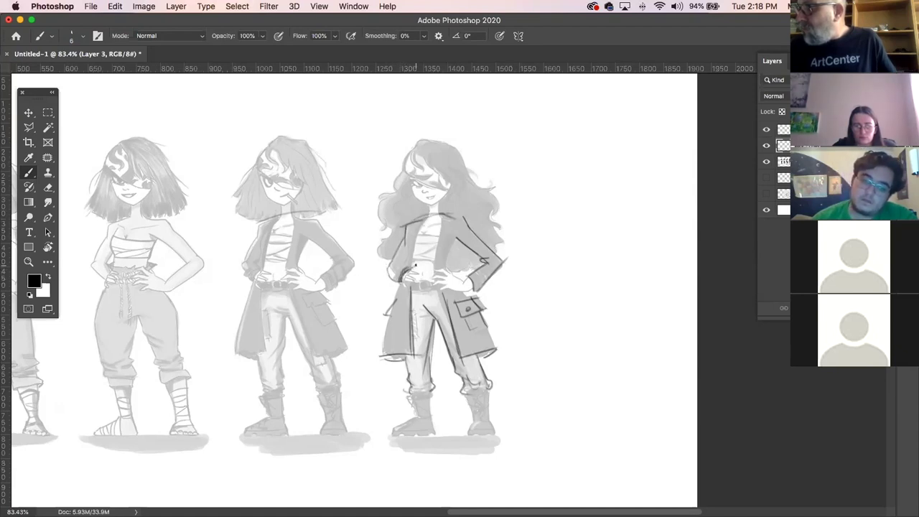
- Sketch the fourth girl's fingers on her hip, the belt with its buckle, and the coat's front opening edges
left_click_drag(411, 273, 417, 282)
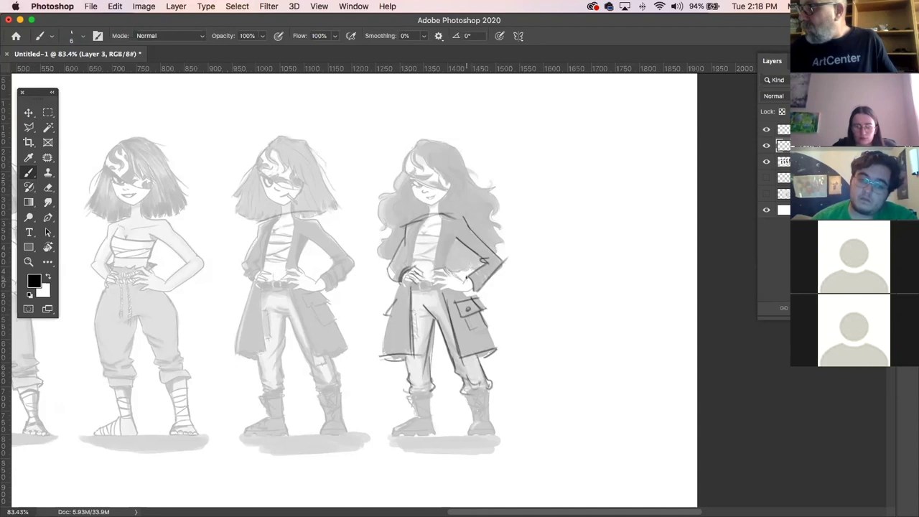
left_click_drag(417, 288, 442, 291)
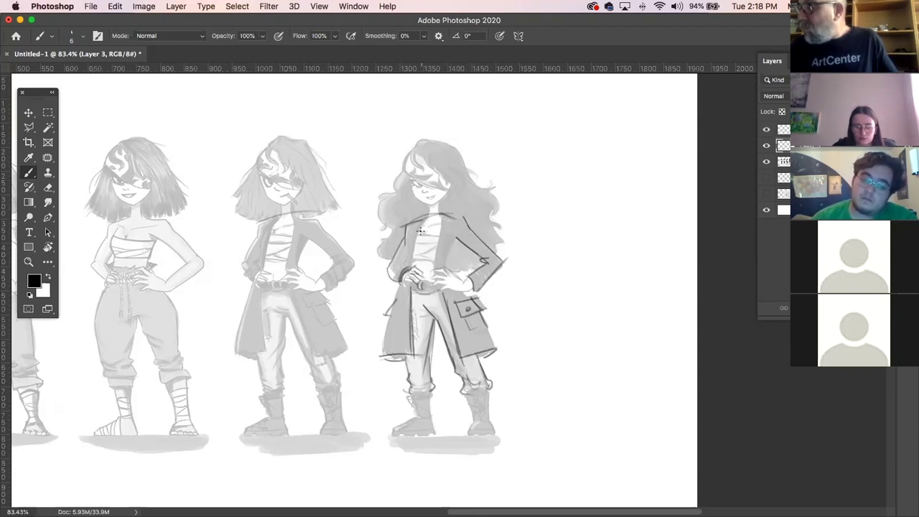
mouse_move(420, 219)
left_mouse_down()
mouse_move(412, 272)
mouse_move(434, 285)
mouse_move(435, 256)
left_mouse_up()
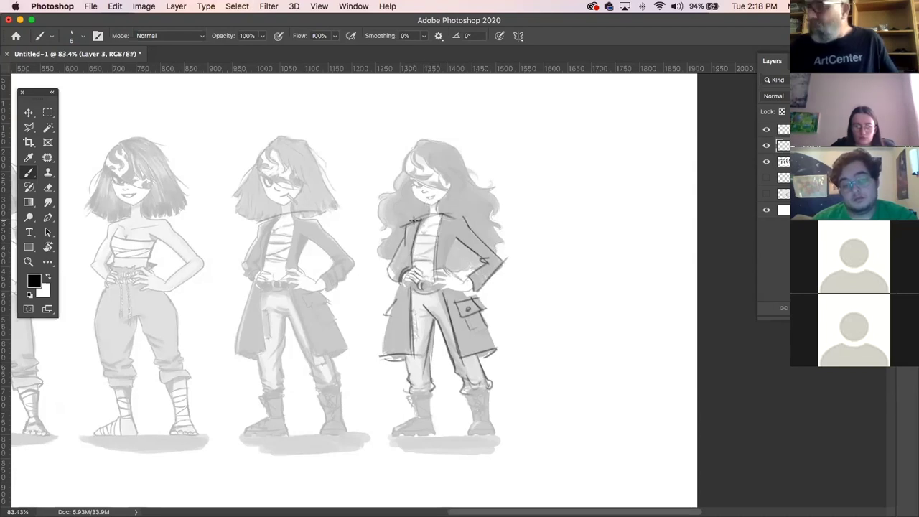
- Outline the side of the fourth girl's forehead and the diagonal edge crossing her face below the brow
left_click(29, 262)
mouse_move(401, 178)
left_mouse_down()
mouse_move(444, 224)
mouse_move(434, 226)
left_mouse_up()
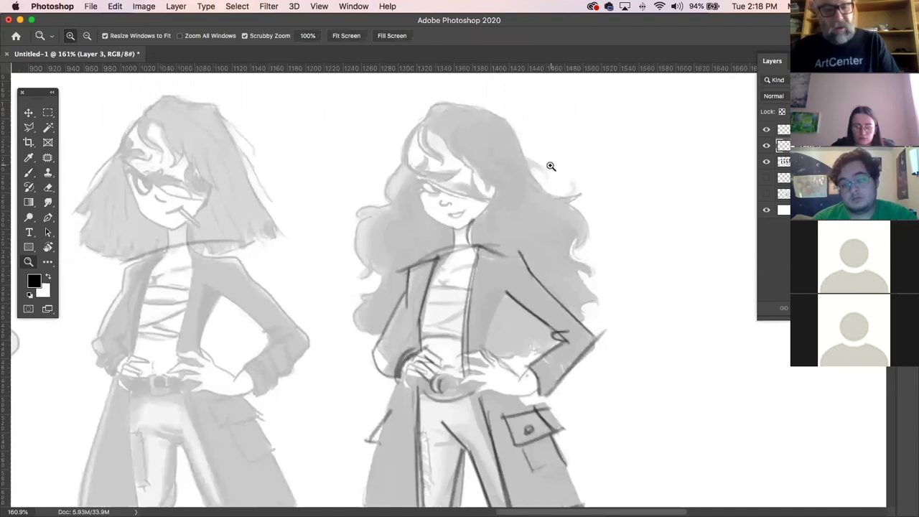
key("b")
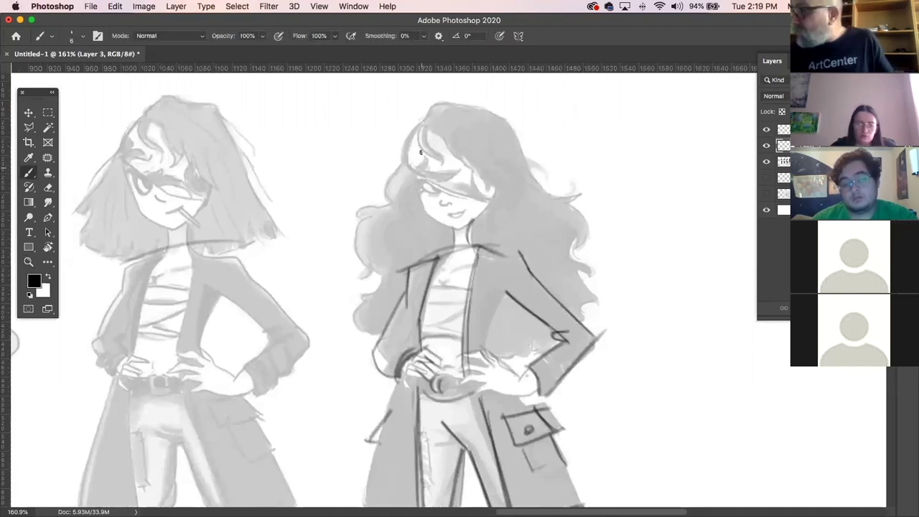
mouse_move(403, 157)
left_mouse_down()
mouse_move(434, 189)
mouse_move(426, 173)
mouse_move(458, 195)
left_mouse_up()
left_click_drag(403, 153, 432, 105)
mouse_move(404, 157)
left_mouse_down()
mouse_move(382, 210)
mouse_move(366, 216)
left_mouse_up()
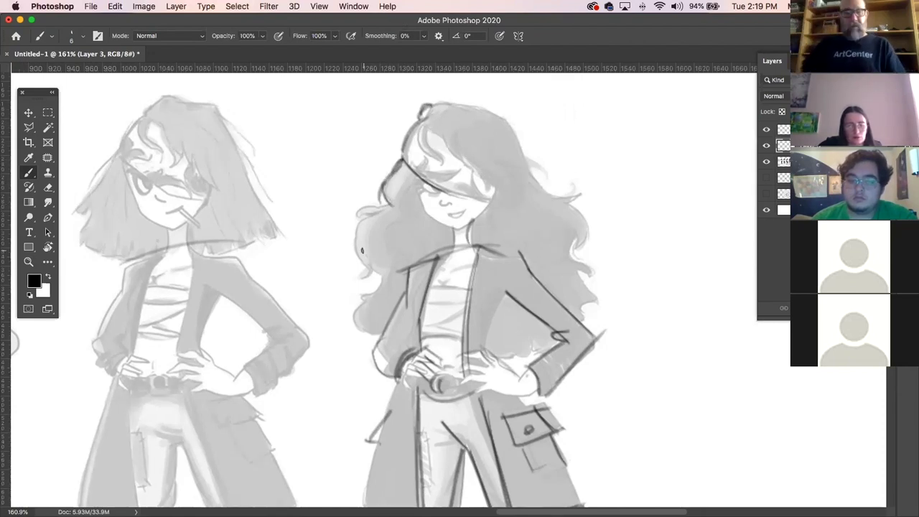
key("super+z")
key("super+z")
key("super+z")
key("super+z")
key("super+z")
key("super+z")
- Outline the fourth girl's hair over the crown and in long wavy locks down both sides
mouse_move(425, 108)
left_mouse_down()
mouse_move(460, 113)
mouse_move(460, 104)
mouse_move(487, 120)
mouse_move(470, 106)
mouse_move(462, 102)
mouse_move(519, 157)
mouse_move(502, 117)
mouse_move(551, 193)
mouse_move(585, 204)
mouse_move(566, 200)
mouse_move(591, 196)
mouse_move(572, 199)
mouse_move(579, 249)
left_mouse_up()
mouse_move(579, 208)
left_mouse_down()
mouse_move(576, 250)
mouse_move(578, 237)
mouse_move(565, 249)
mouse_move(579, 267)
mouse_move(568, 241)
mouse_move(594, 292)
mouse_move(587, 287)
mouse_move(591, 326)
left_mouse_up()
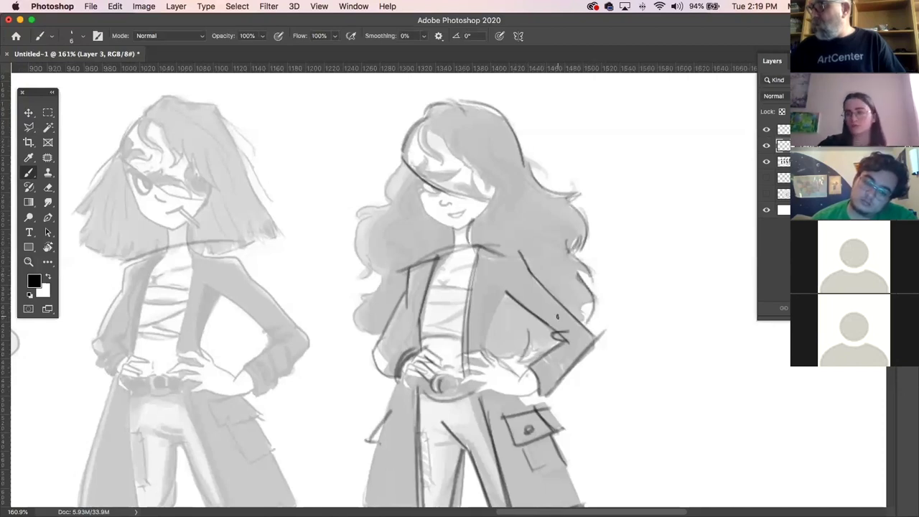
mouse_move(378, 199)
left_mouse_down()
mouse_move(358, 217)
mouse_move(357, 273)
mouse_move(378, 290)
mouse_move(364, 332)
mouse_move(352, 338)
left_mouse_up()
left_click_drag(408, 205, 383, 261)
- Draw the fourth girl's jaw line, the upper edge of her chest wrap and the coat's inner front edge
mouse_move(418, 181)
left_mouse_down()
mouse_move(423, 210)
mouse_move(460, 231)
mouse_move(497, 188)
left_mouse_up()
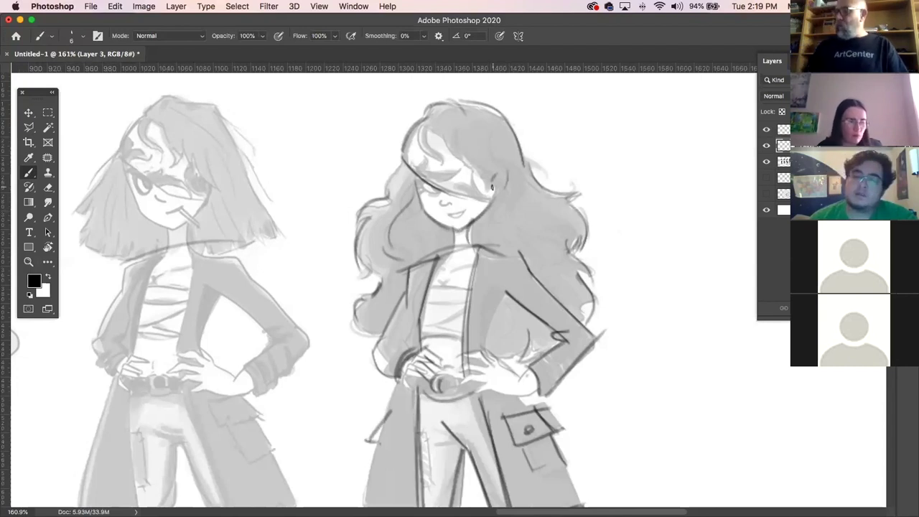
left_click_drag(430, 288, 470, 287)
left_click_drag(469, 256, 468, 354)
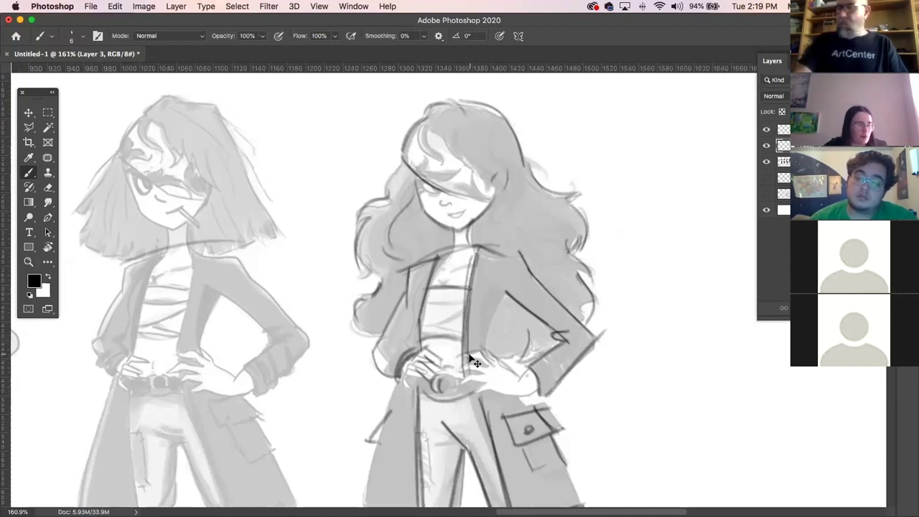
key("super+0")
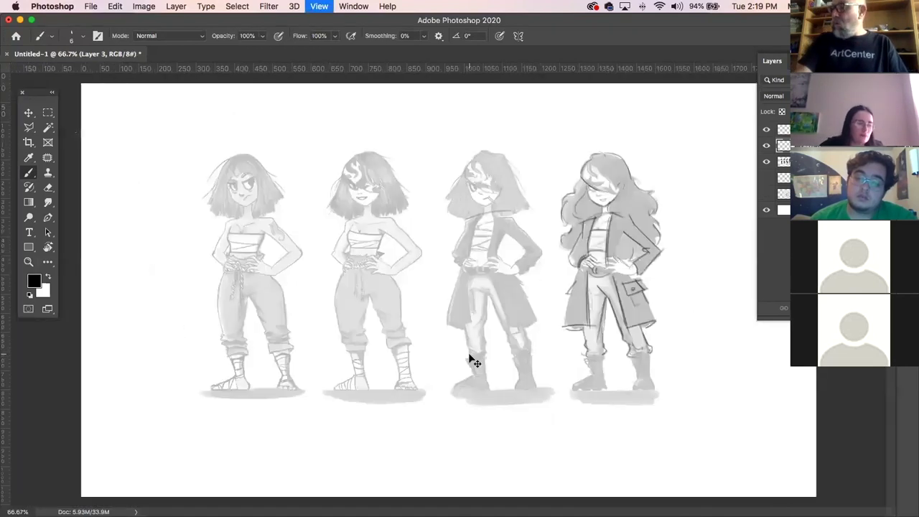
left_click(767, 162)
left_click(768, 161)
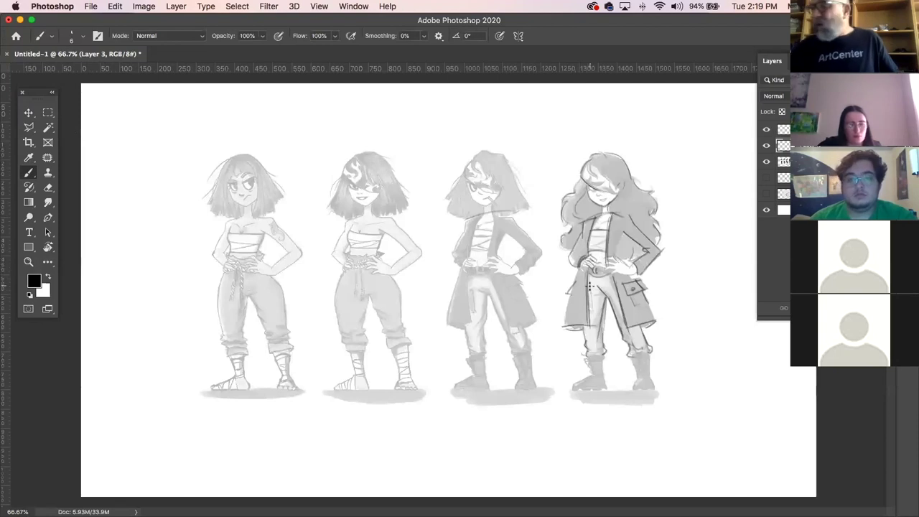
- Draw the swept band over the fourth girl's forehead and curved shapes beside both cheeks, reinforcing the diagonal edge across her face
left_click(28, 261)
left_click_drag(636, 191, 661, 208)
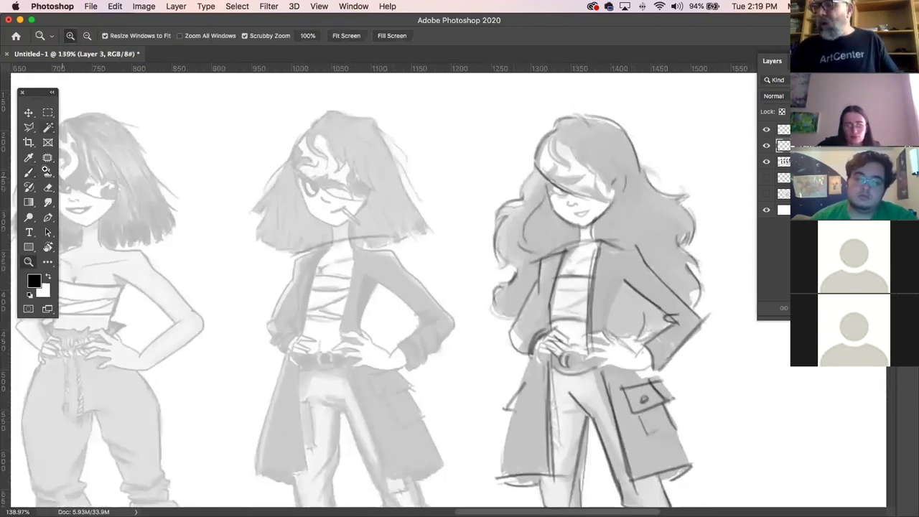
left_click(29, 173)
mouse_move(569, 126)
left_mouse_down()
mouse_move(592, 169)
mouse_move(621, 190)
left_mouse_up()
left_click_drag(581, 167, 618, 175)
mouse_move(579, 132)
left_mouse_down()
mouse_move(629, 173)
mouse_move(616, 207)
mouse_move(619, 242)
left_mouse_up()
mouse_move(620, 183)
left_mouse_down()
mouse_move(616, 221)
mouse_move(629, 208)
left_mouse_up()
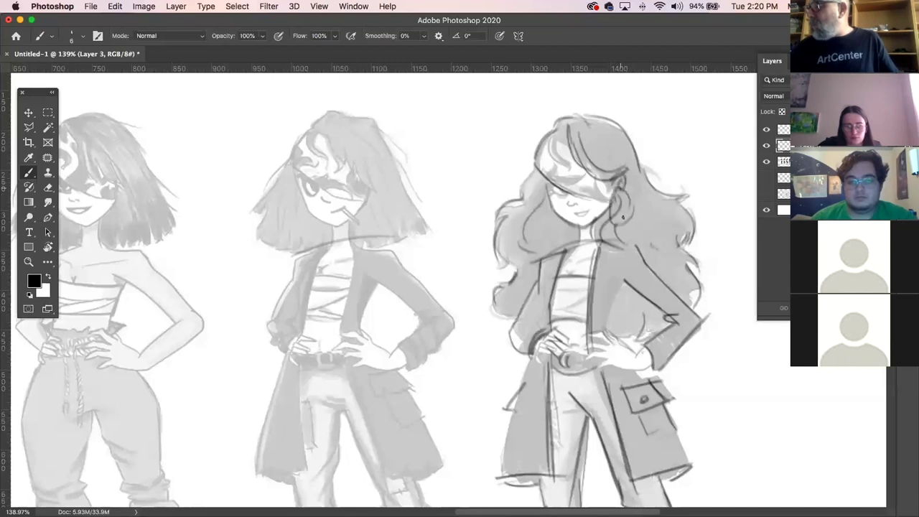
left_click_drag(546, 191, 550, 219)
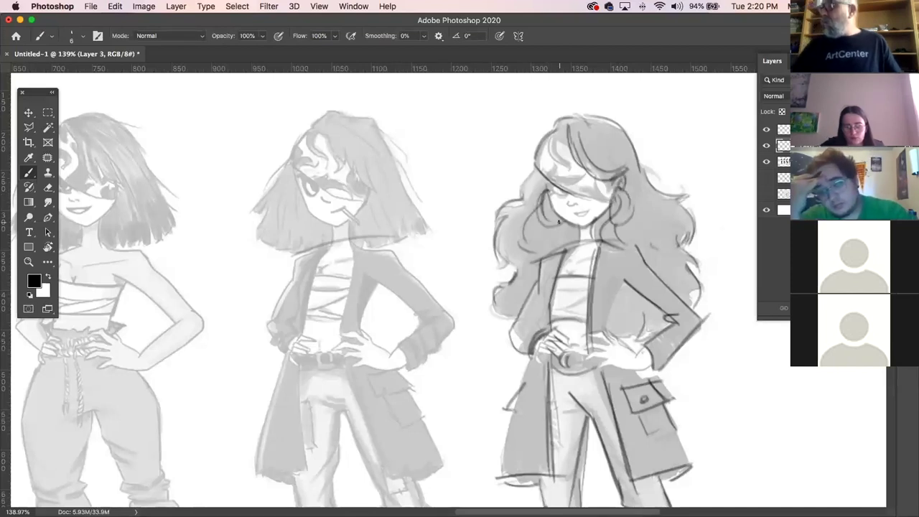
left_click_drag(534, 164, 594, 195)
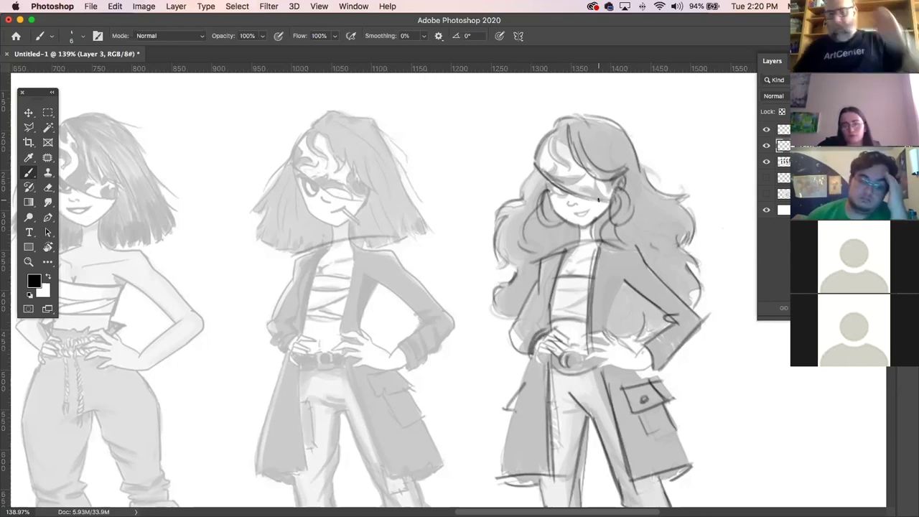
- Draw the fourth girl's forward boot with an upturned toe and sole, adding laces over the foot and shaft
key("super+minus")
key("super+minus")
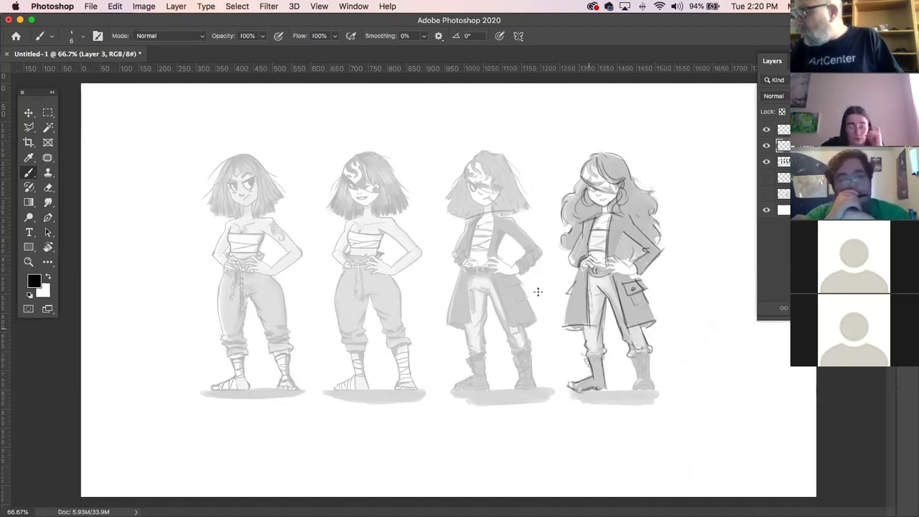
key("z")
left_click_drag(596, 368, 562, 399)
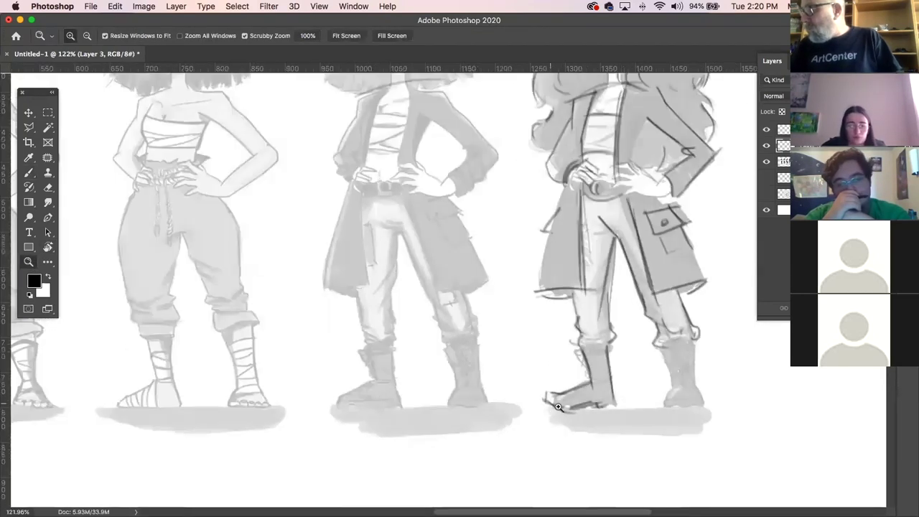
key("b")
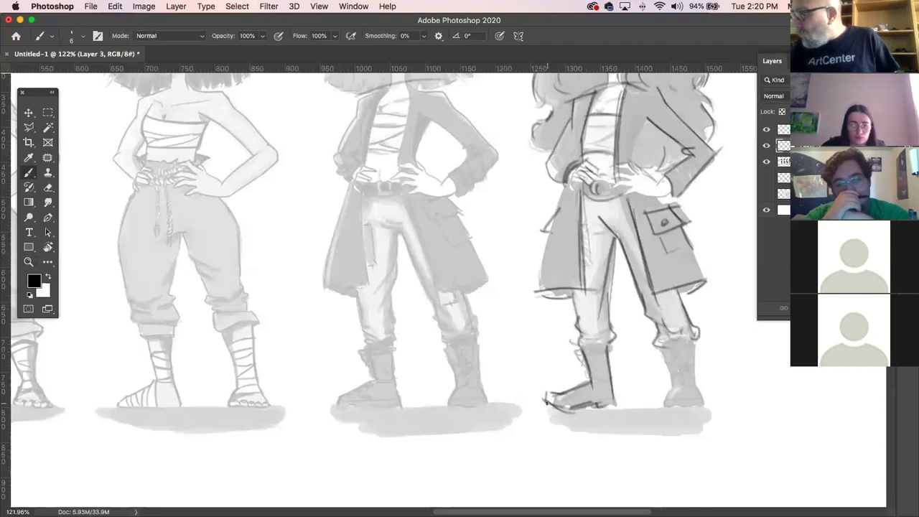
mouse_move(546, 400)
left_mouse_down()
mouse_move(566, 410)
mouse_move(572, 396)
mouse_move(585, 394)
left_mouse_up()
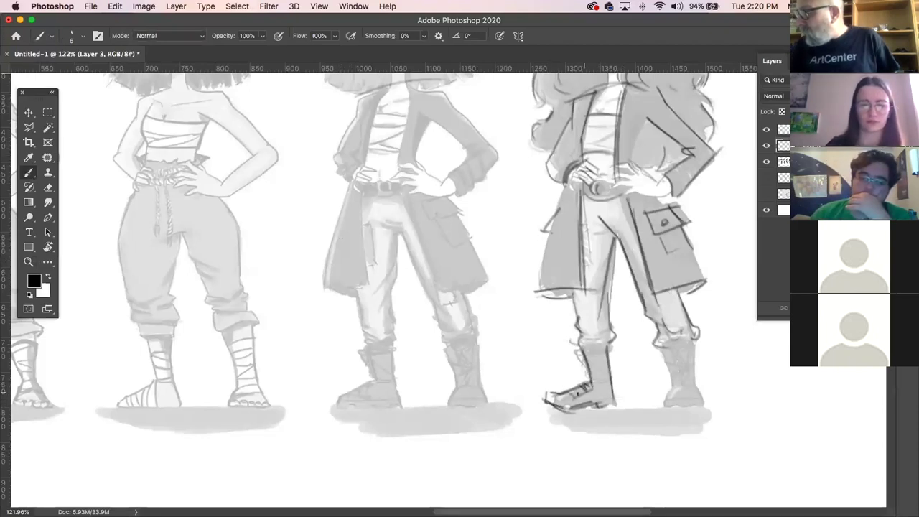
left_click_drag(585, 353, 596, 357)
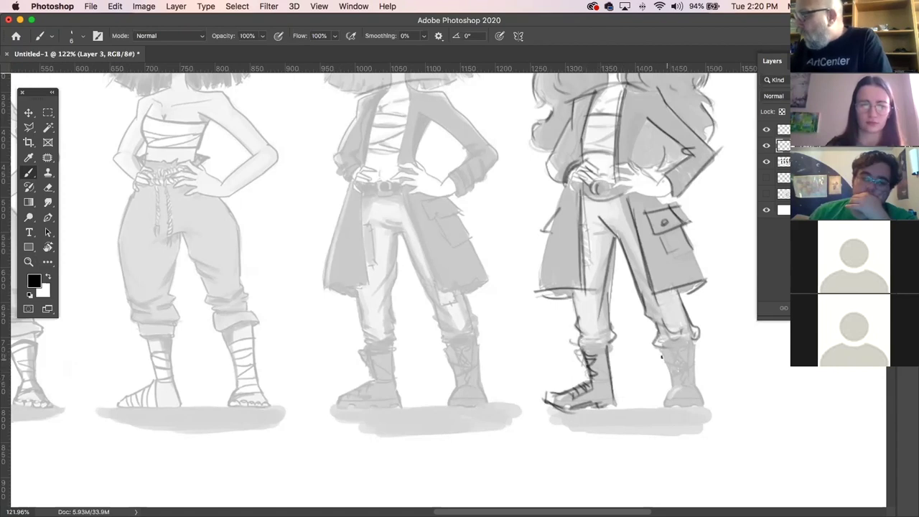
- Draw the fourth girl's other boot with crisscross laces and add looped lace bows at the boot tops
mouse_move(661, 350)
left_mouse_down()
mouse_move(669, 392)
mouse_move(704, 406)
mouse_move(698, 397)
left_mouse_up()
mouse_move(683, 347)
left_mouse_down()
mouse_move(680, 380)
mouse_move(711, 339)
mouse_move(651, 342)
mouse_move(675, 358)
left_mouse_up()
left_click_drag(564, 335, 587, 355)
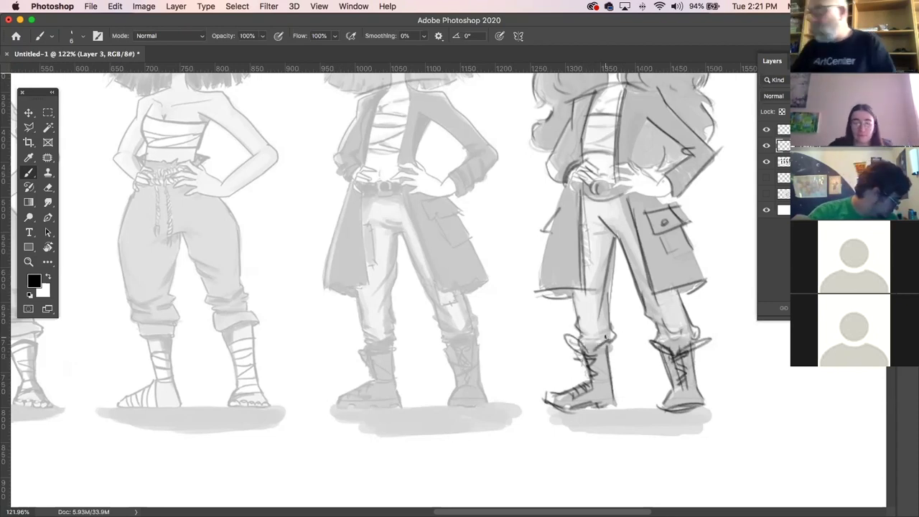
key("super+minus")
key("super+minus")
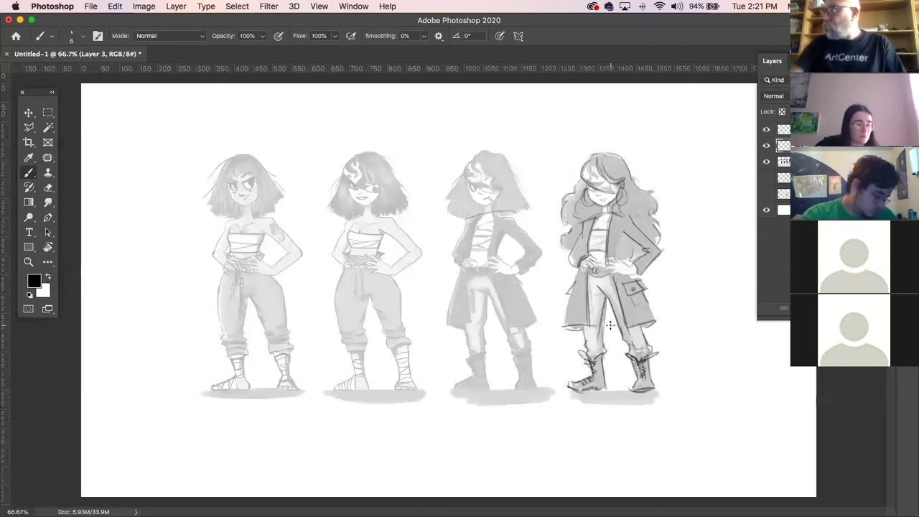
- Hide the original lineup layer and flip the canvas horizontally
left_click(767, 161)
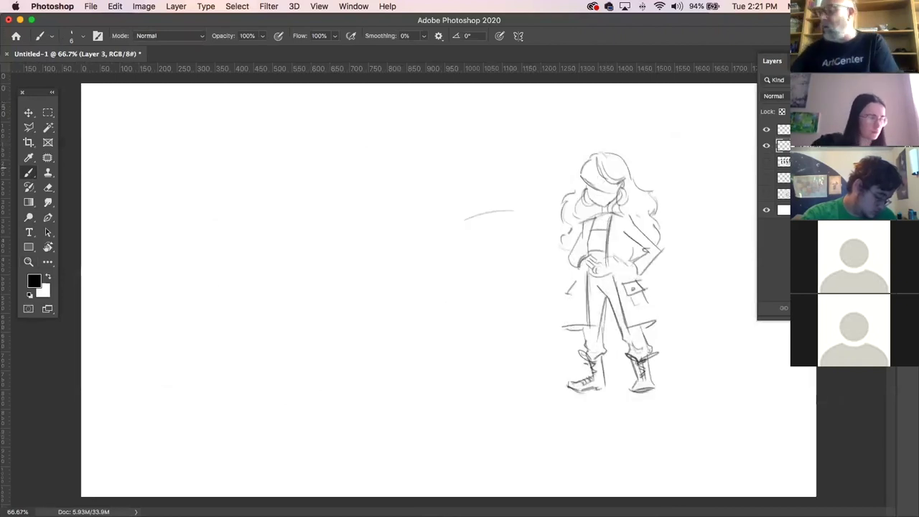
left_click(143, 6)
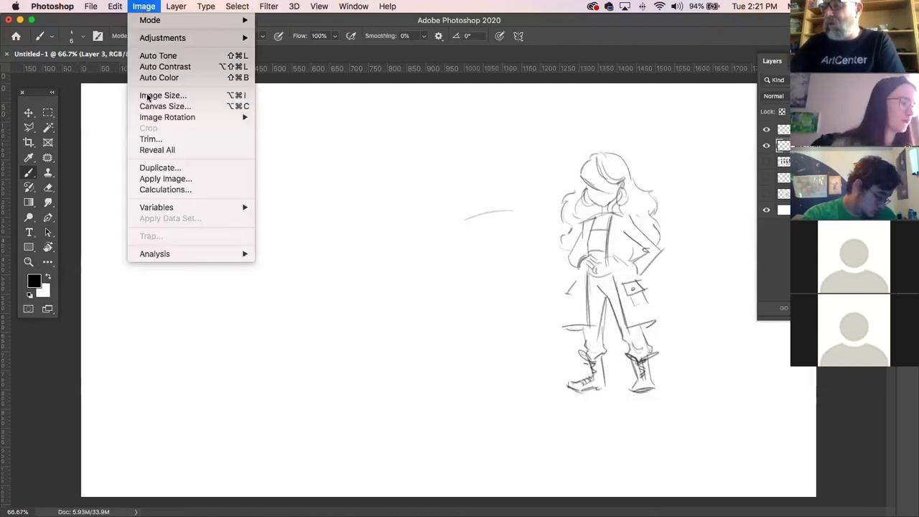
mouse_move(204, 118)
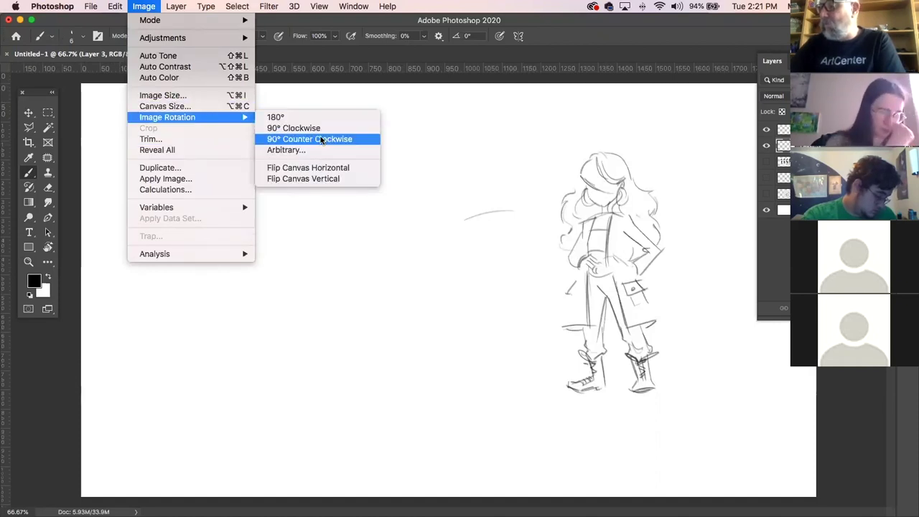
left_click(325, 167)
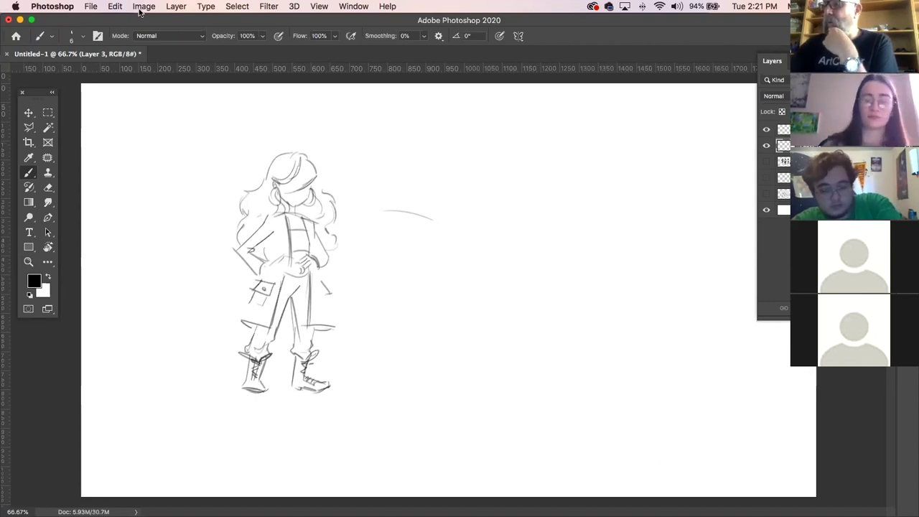
- Skew the redrawn figure's layer so its upper body shifts slightly left over the feet
left_click(117, 7)
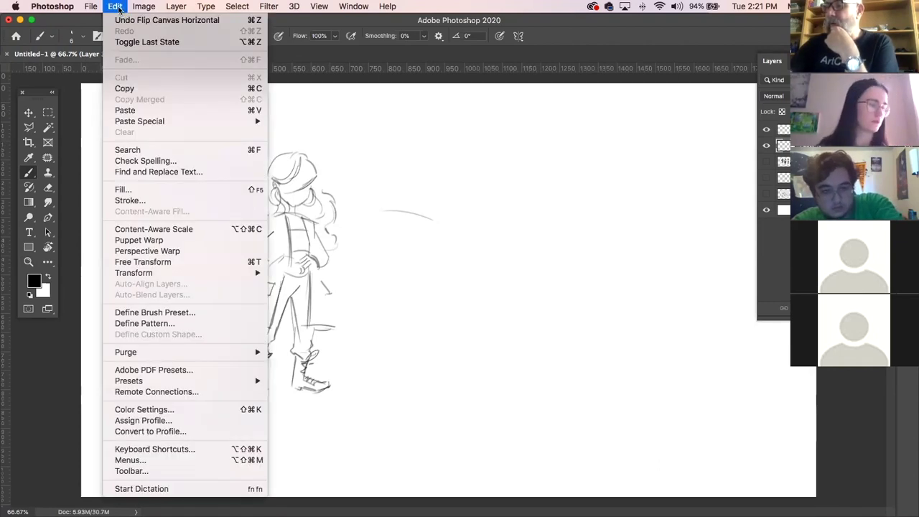
left_click(117, 7)
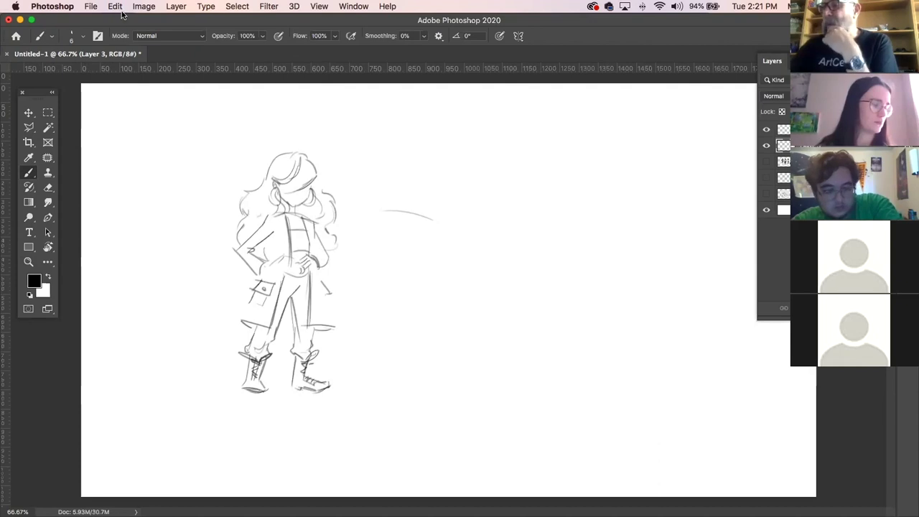
left_click(117, 7)
mouse_move(208, 276)
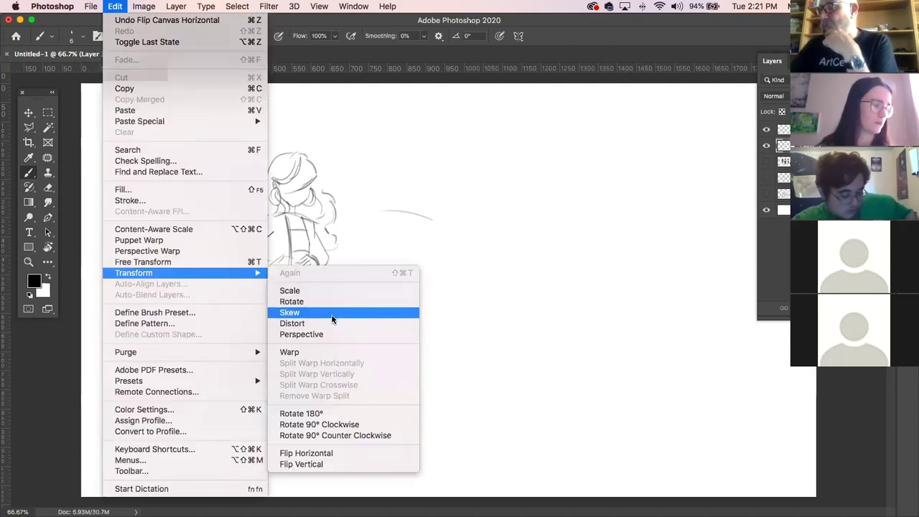
left_click(333, 314)
left_click_drag(284, 151, 269, 152)
key("Return")
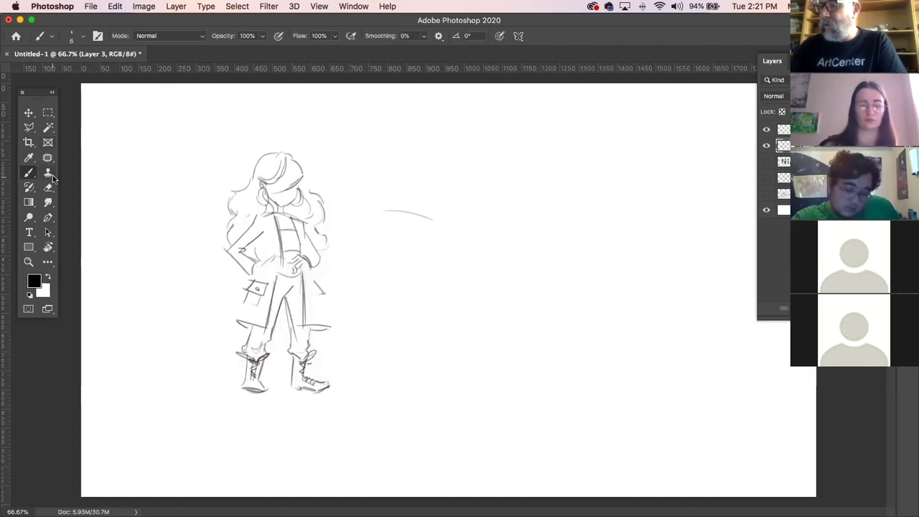
left_click(114, 6)
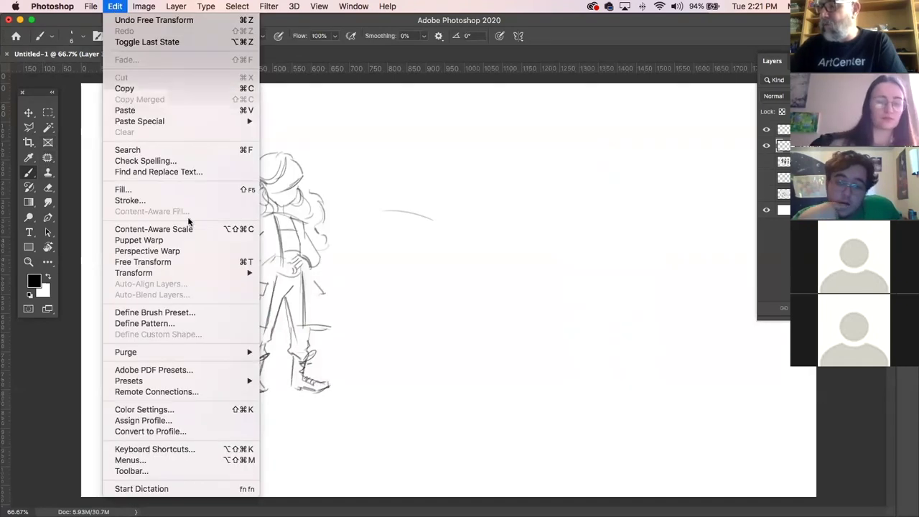
mouse_move(199, 277)
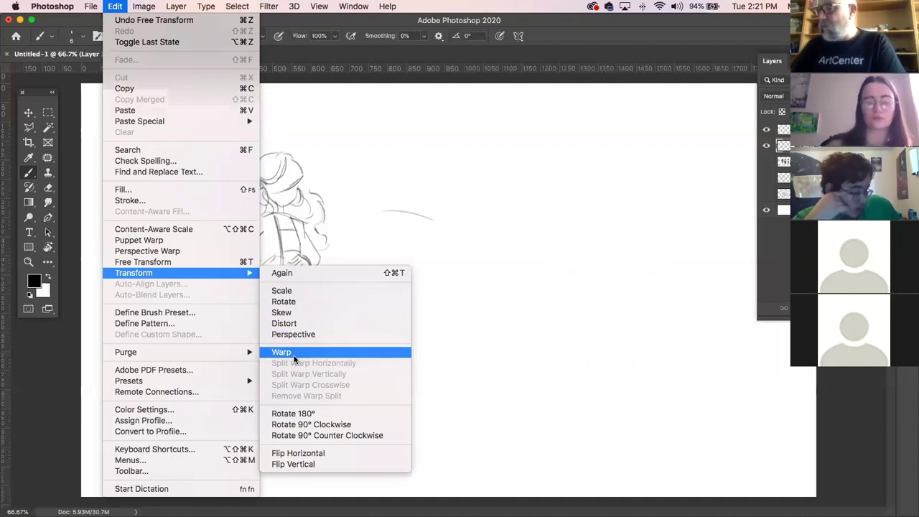
left_click(233, 253)
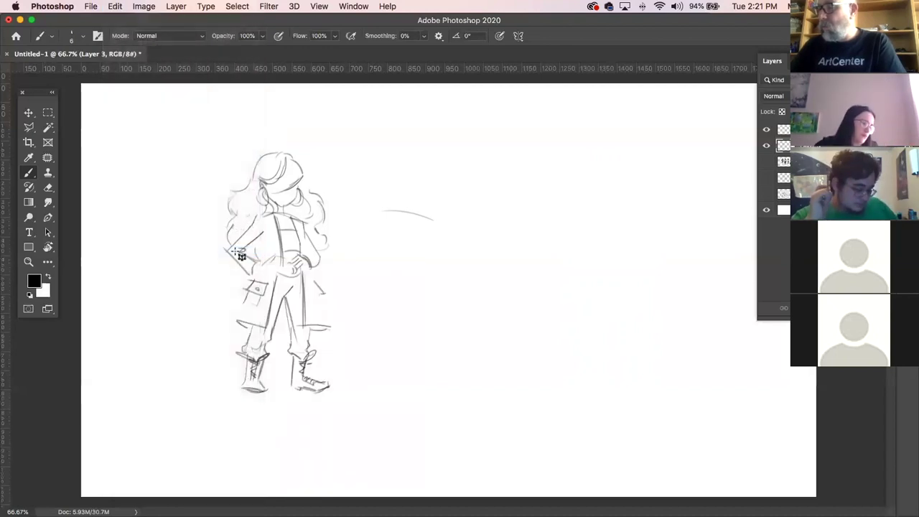
left_click(548, 180)
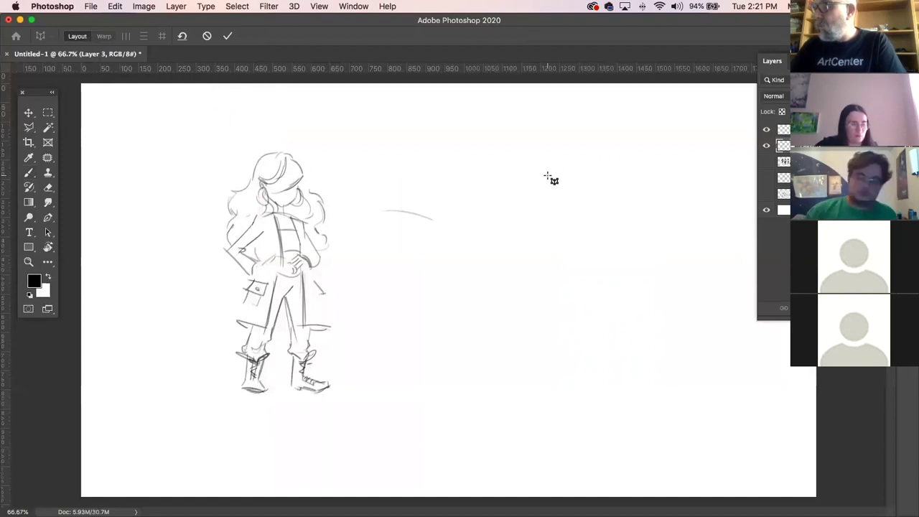
left_click(114, 6)
left_click(144, 6)
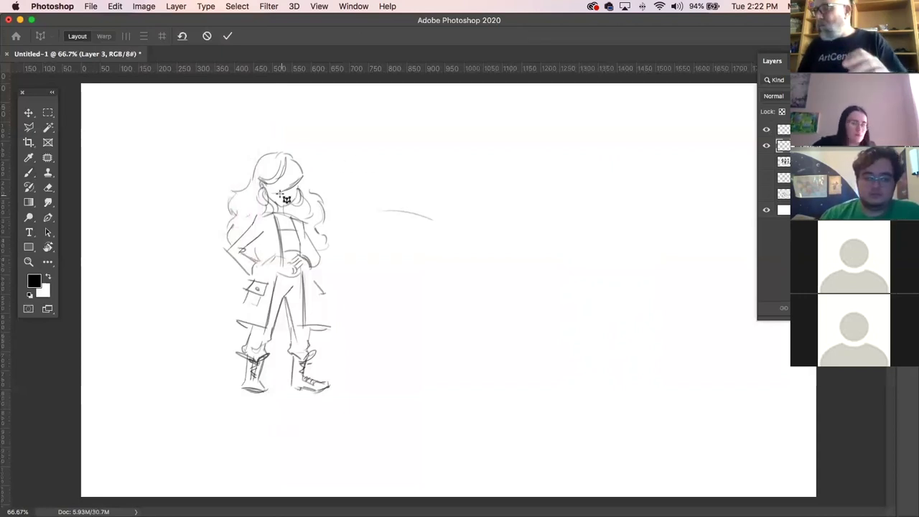
left_click(29, 113)
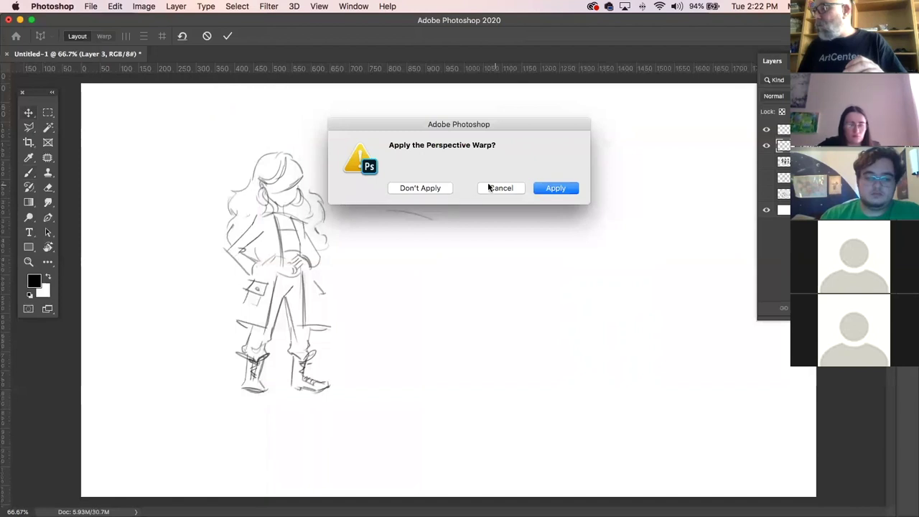
left_click(396, 189)
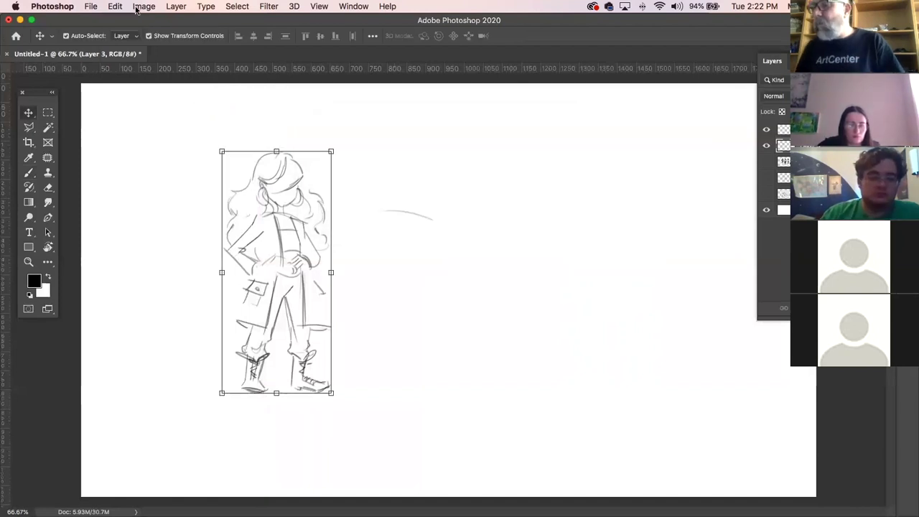
- Try to shift the redrawn figure's torso sideways with Puppet Warp pins, and discard the warp
left_click(117, 7)
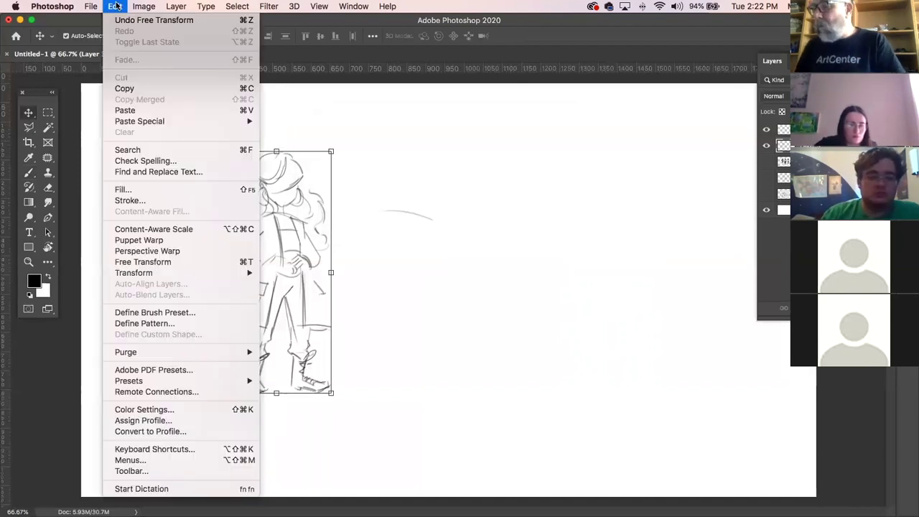
left_click(146, 240)
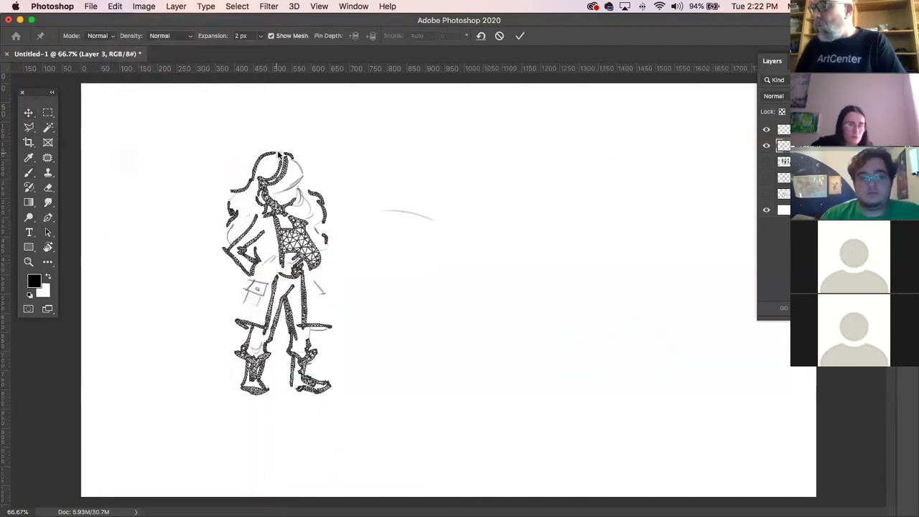
left_click(296, 257)
left_click(288, 157)
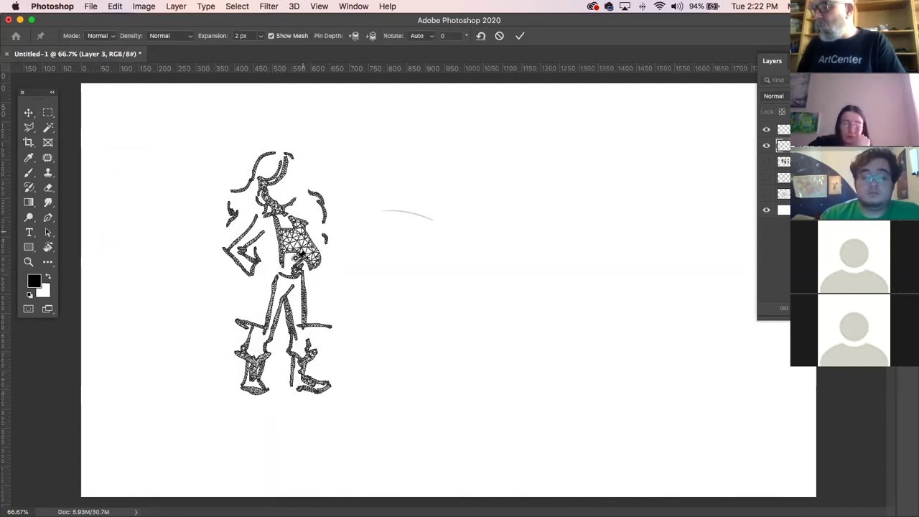
left_click_drag(297, 260, 316, 263)
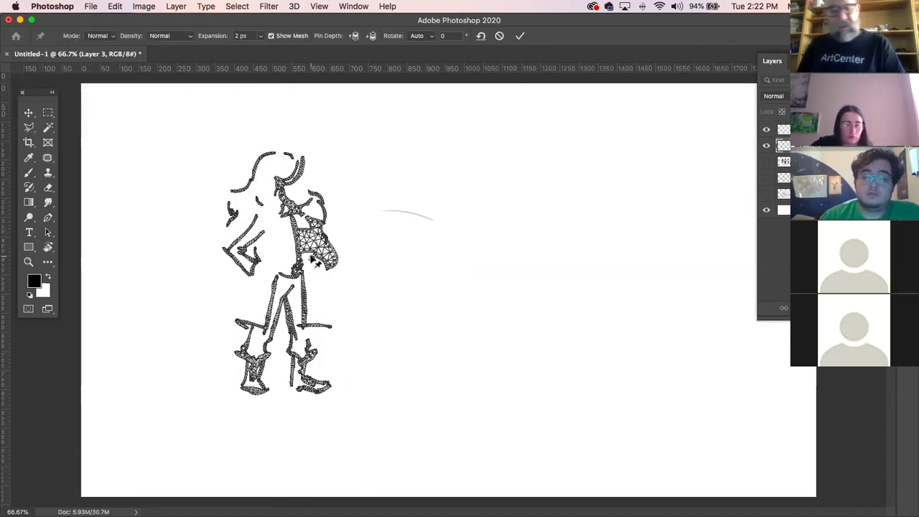
left_click(29, 113)
left_click(426, 189)
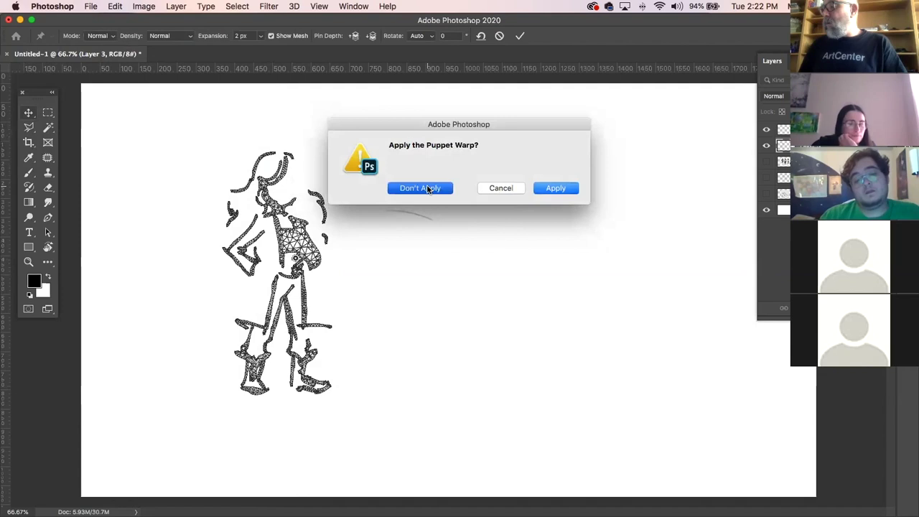
- Try to widen the redrawn figure slightly with Distort, and undo the change
left_click(135, 6)
mouse_move(119, 6)
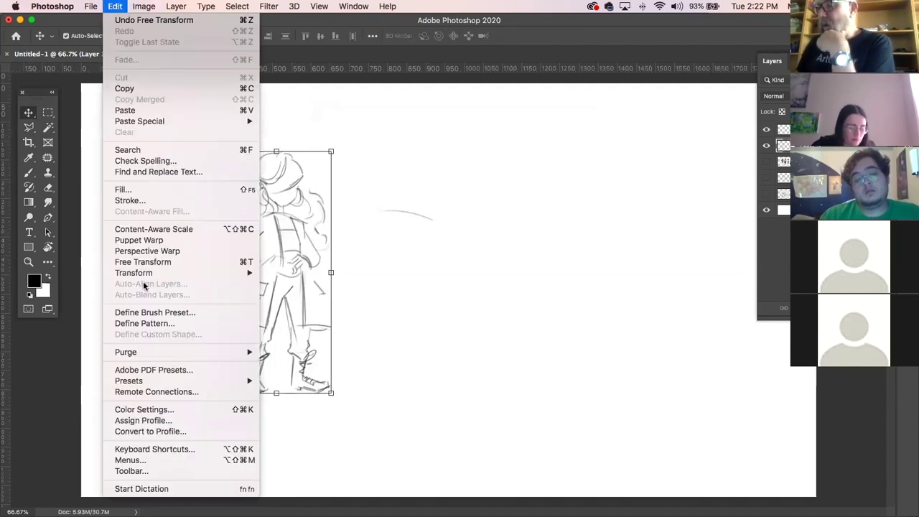
mouse_move(143, 274)
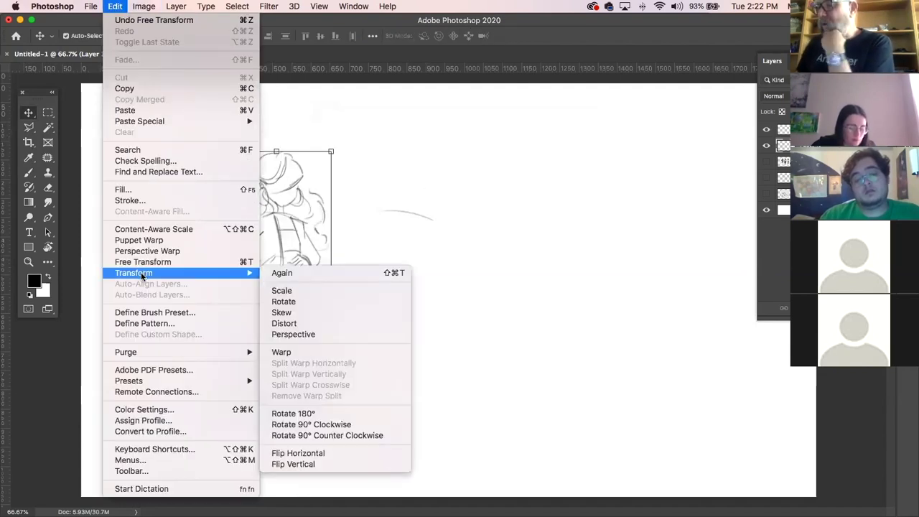
left_click(285, 324)
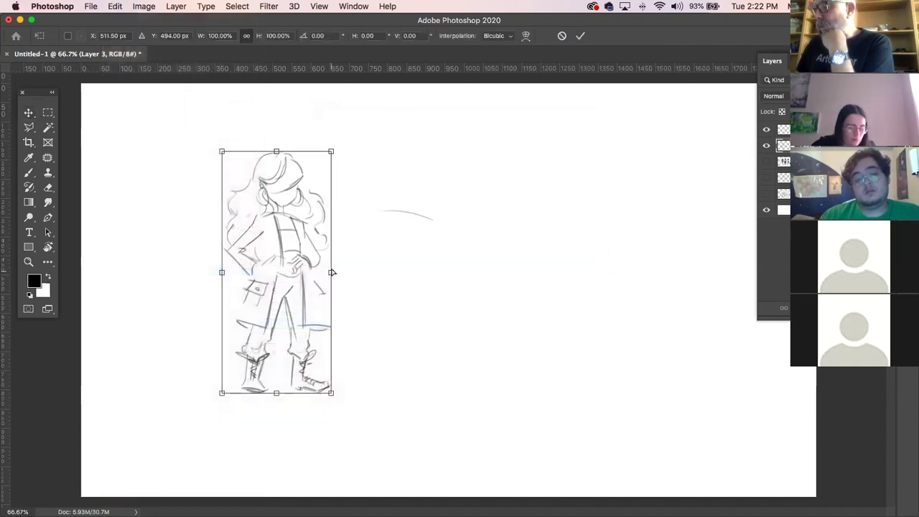
left_click_drag(331, 273, 335, 273)
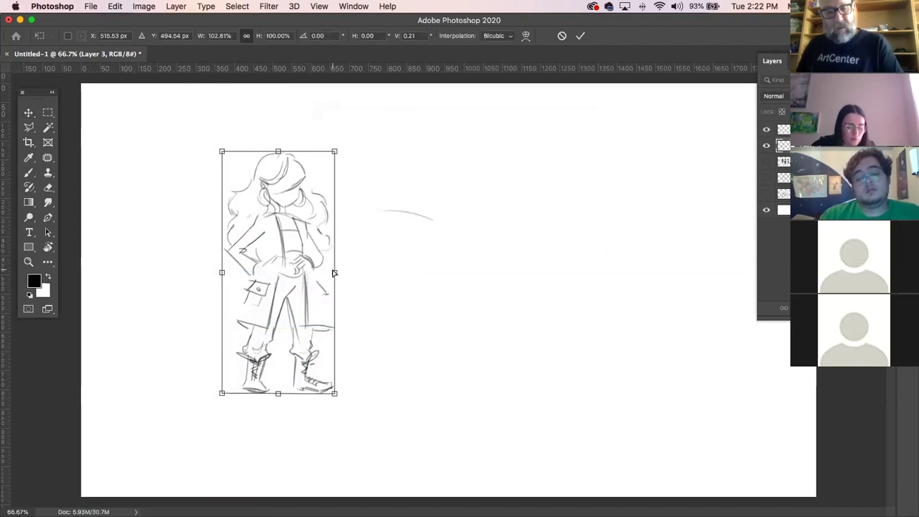
key("super+z")
- Warp the redrawn figure's layer so its right edge bows outward and its left edge pulls slightly inward, and apply it
left_click(115, 5)
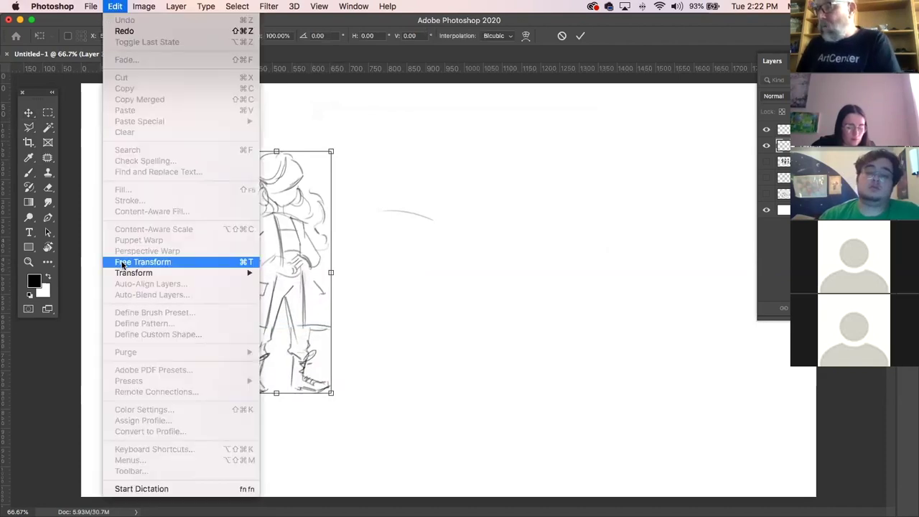
mouse_move(123, 271)
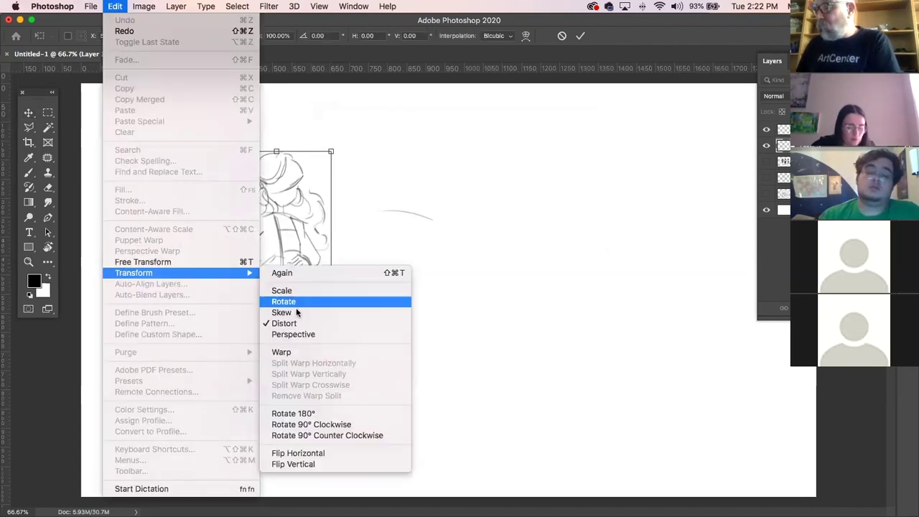
left_click(309, 352)
left_click_drag(333, 235, 337, 232)
left_click_drag(332, 314, 344, 310)
left_click_drag(224, 234, 227, 233)
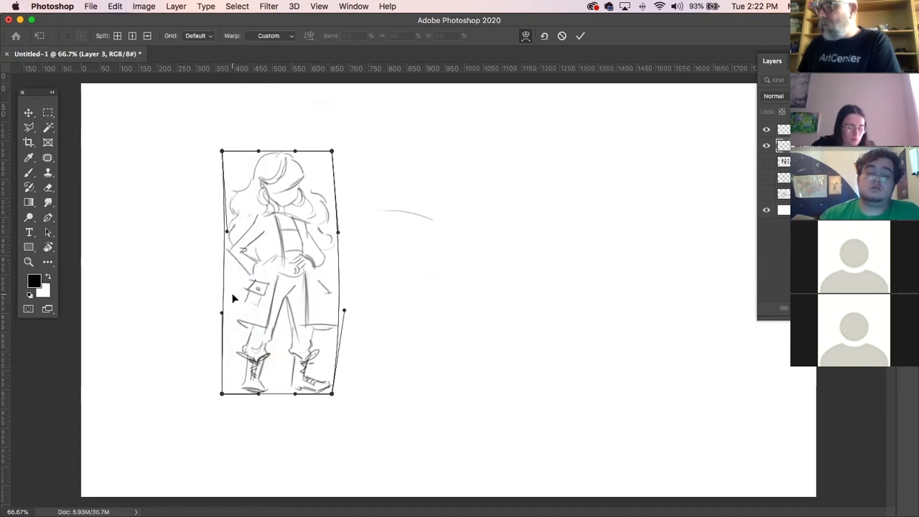
mouse_move(222, 313)
left_mouse_down()
mouse_move(232, 311)
mouse_move(224, 311)
left_mouse_up()
left_click(29, 112)
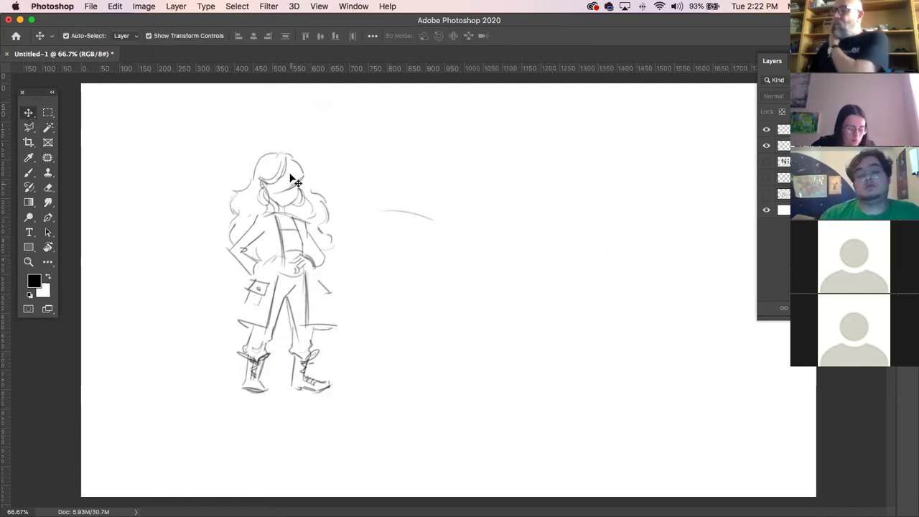
- Flip the canvas horizontally and ready the Brush on the redrawn figure's layer
left_click(145, 6)
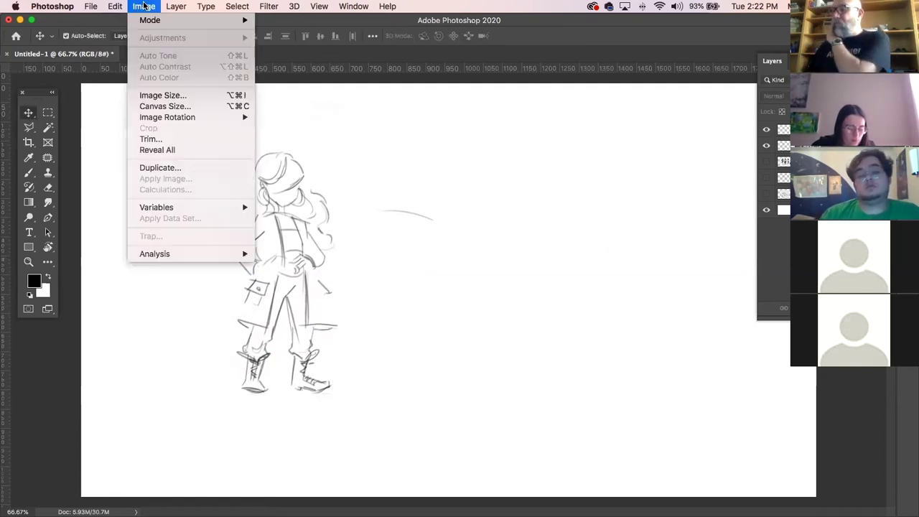
mouse_move(154, 119)
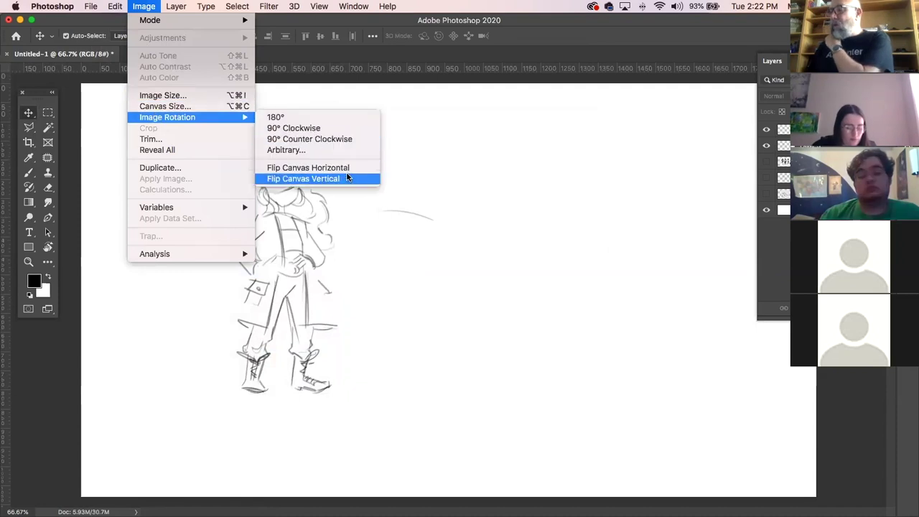
left_click(347, 170)
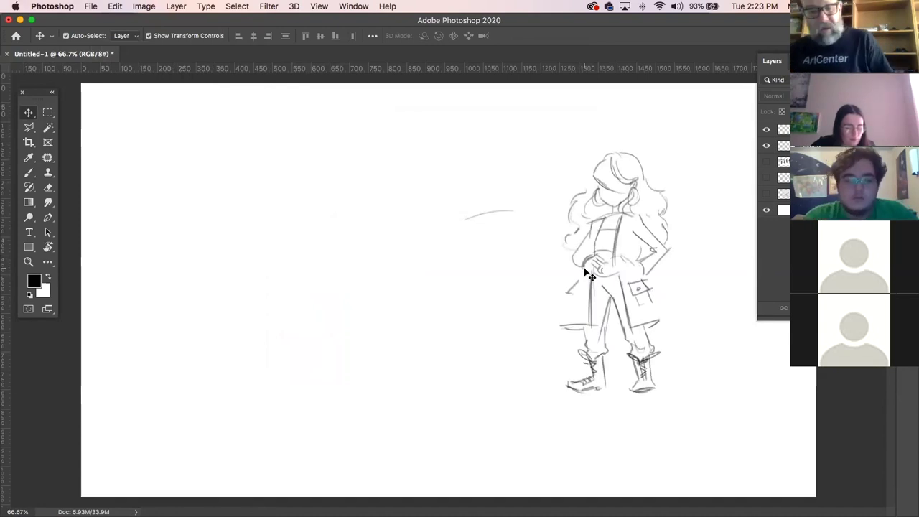
key("b")
left_click(766, 145)
left_click(767, 145)
- Try drawing fanned fold lines down the coat panel below the left-hand hip, and undo them
mouse_move(586, 265)
left_mouse_down()
mouse_move(576, 332)
mouse_move(569, 322)
left_mouse_up()
left_click_drag(583, 267, 573, 330)
mouse_move(585, 266)
left_mouse_down()
mouse_move(573, 317)
mouse_move(577, 290)
mouse_move(593, 304)
mouse_move(582, 326)
left_mouse_up()
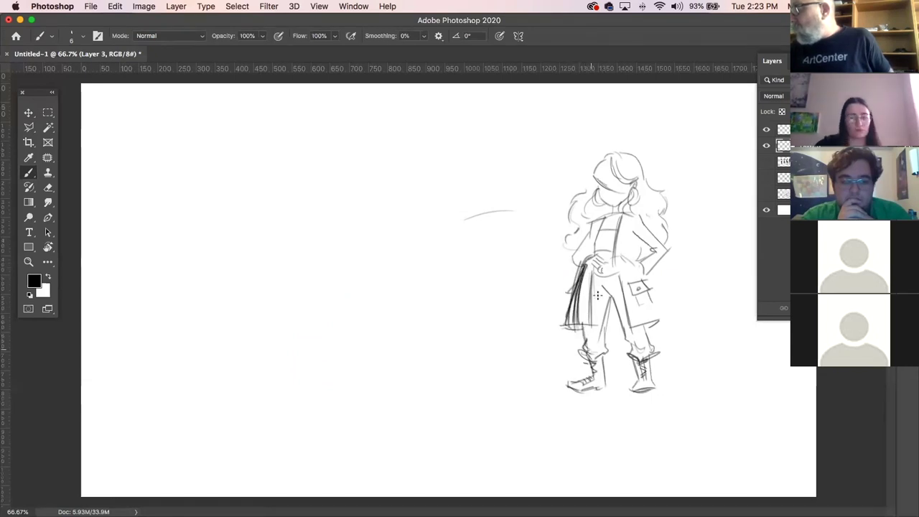
key("super+z")
key("super+z")
key("super+z")
key("super+z")
key("super+z")
key("super+z")
- Draw the coat's front panels from both hips to the hem and define the vertical lines down the torso
left_click_drag(590, 265, 579, 323)
left_click_drag(597, 266, 594, 330)
mouse_move(616, 270)
left_mouse_down()
mouse_move(622, 337)
mouse_move(663, 321)
left_mouse_up()
left_click_drag(648, 291, 655, 327)
left_click_drag(600, 217, 595, 255)
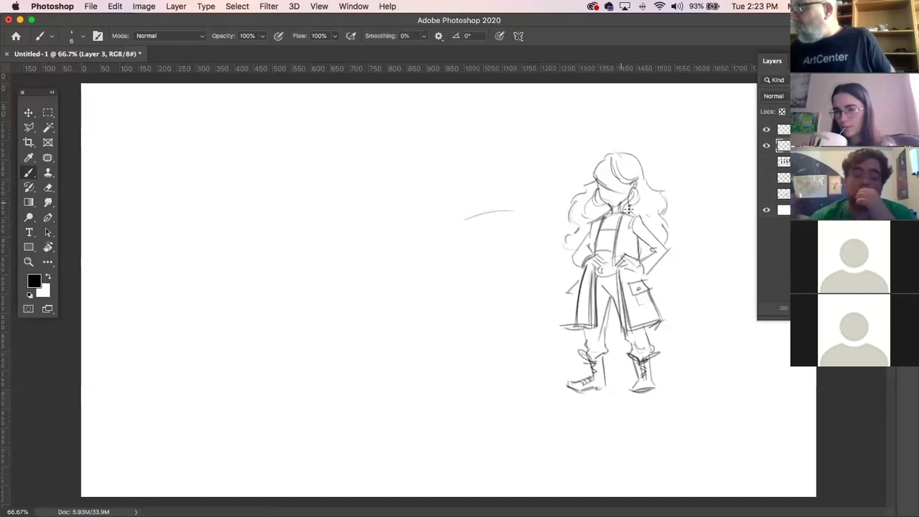
left_click_drag(620, 217, 616, 284)
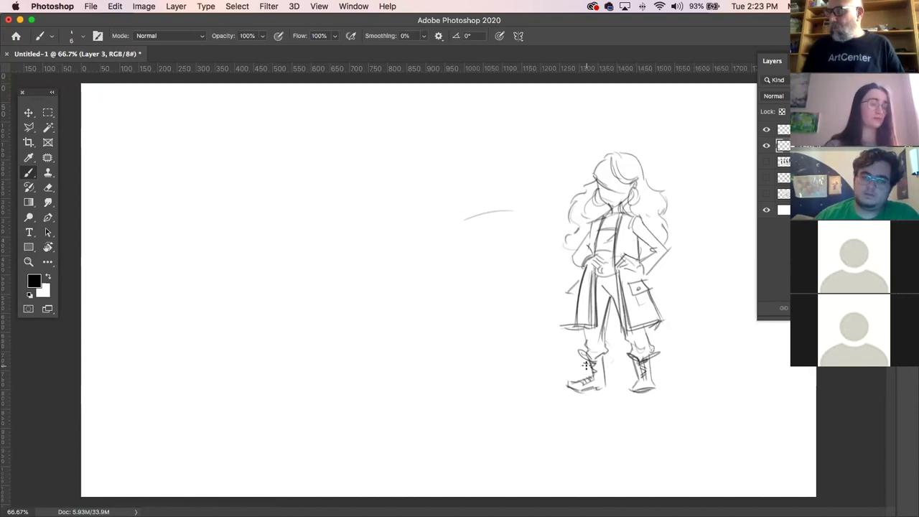
- Hide the redrawn figure's layer and clear the stray stroke from Layer 2
left_click(768, 145)
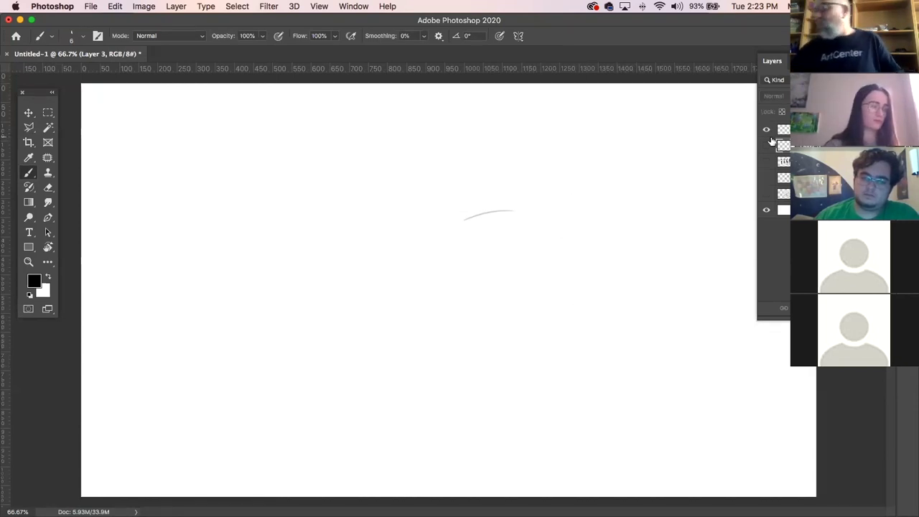
left_click(766, 130)
left_click(767, 130)
left_click(783, 129)
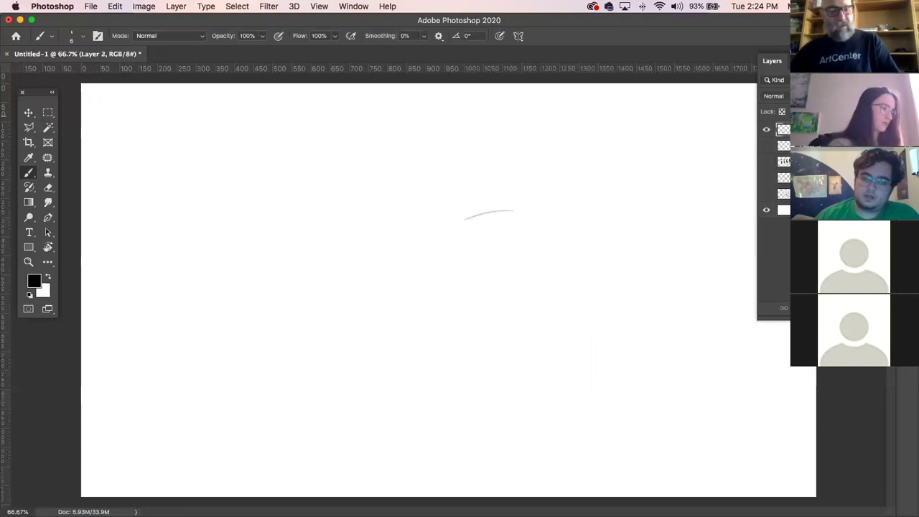
key("super+a")
key("BackSpace")
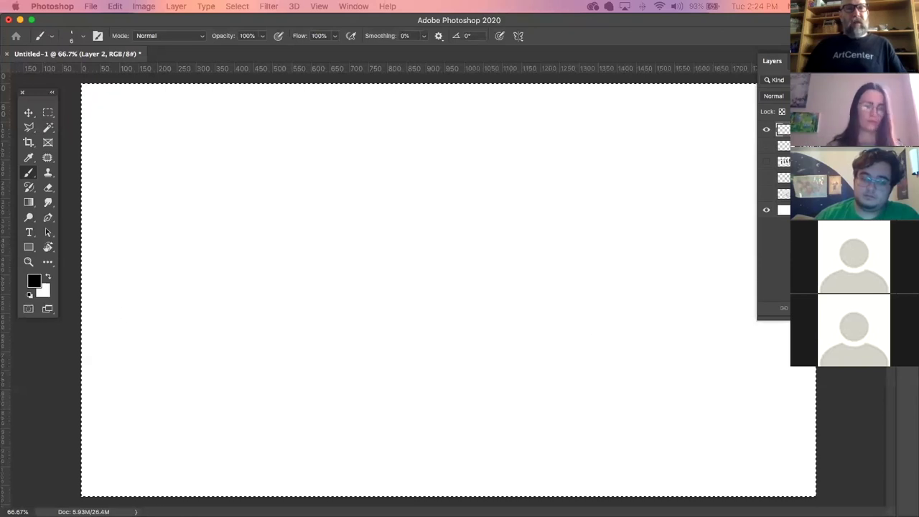
key("super+d")
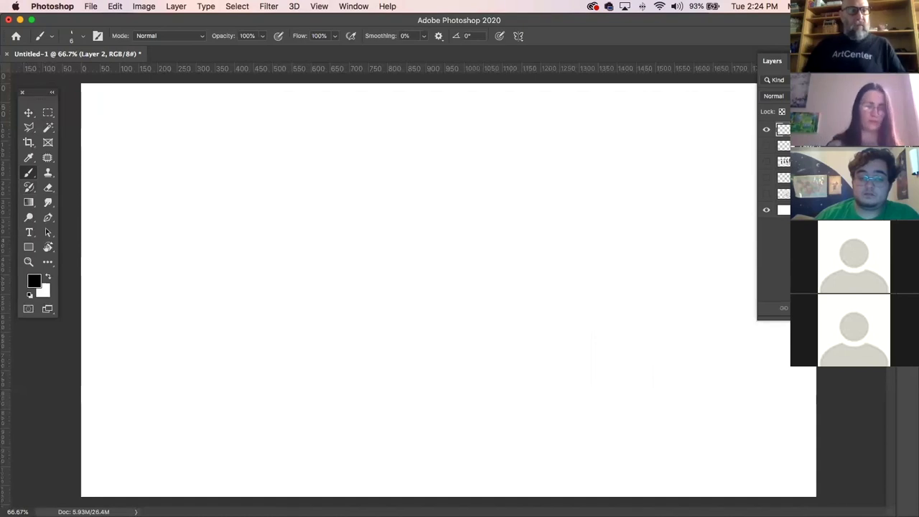
- Place the Magician_3 sketch on the canvas, scale it to 113.90% and position it slightly left of centre
key("Tab")
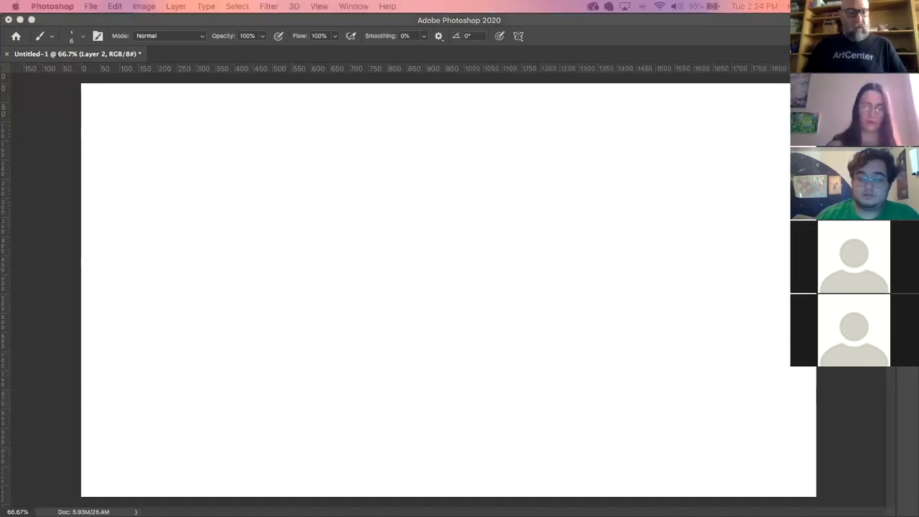
key("Tab")
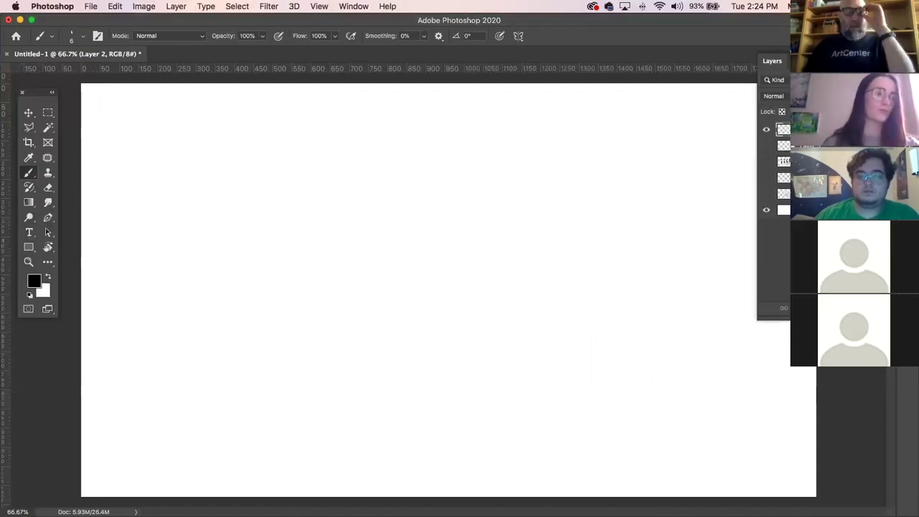
key("Tab")
left_click_drag(293, 258, 331, 255)
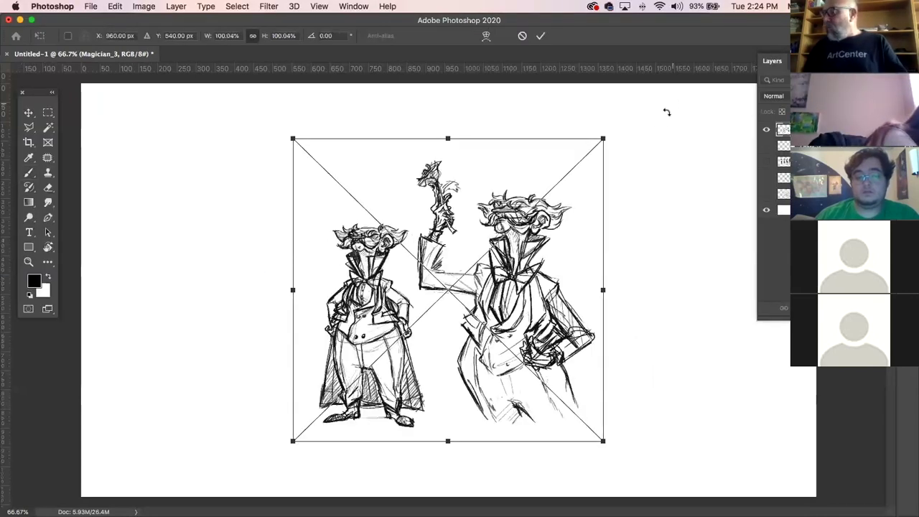
left_click_drag(604, 138, 646, 96)
left_click_drag(558, 285, 525, 292)
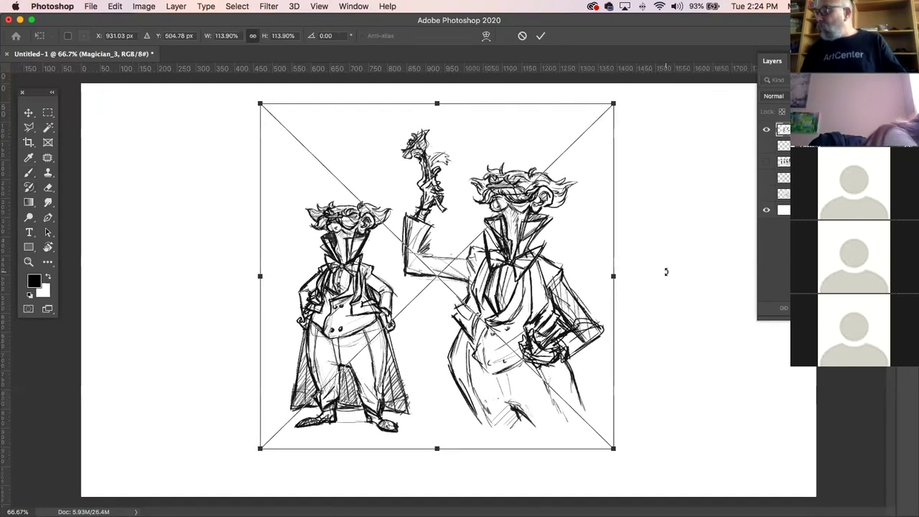
left_click(28, 113)
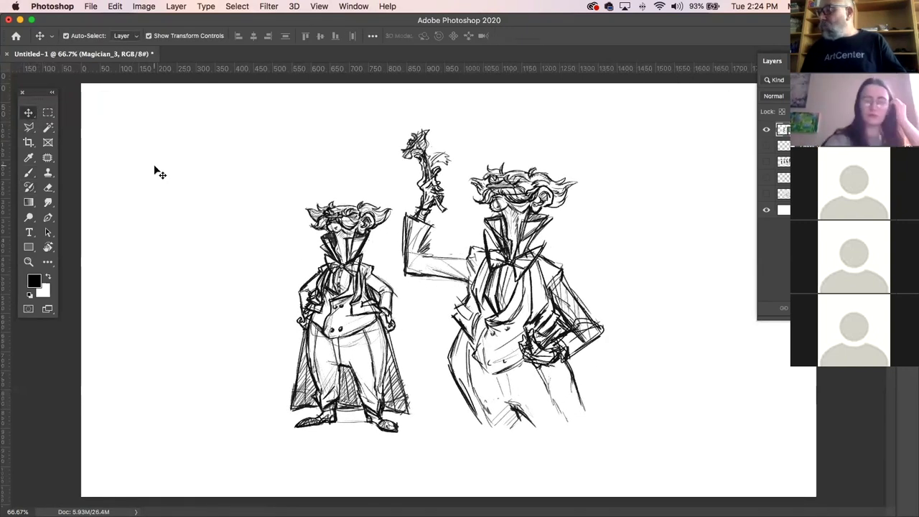
- Rasterize the Magician_3 layer so its sketch lines can be edited directly
left_click(154, 172)
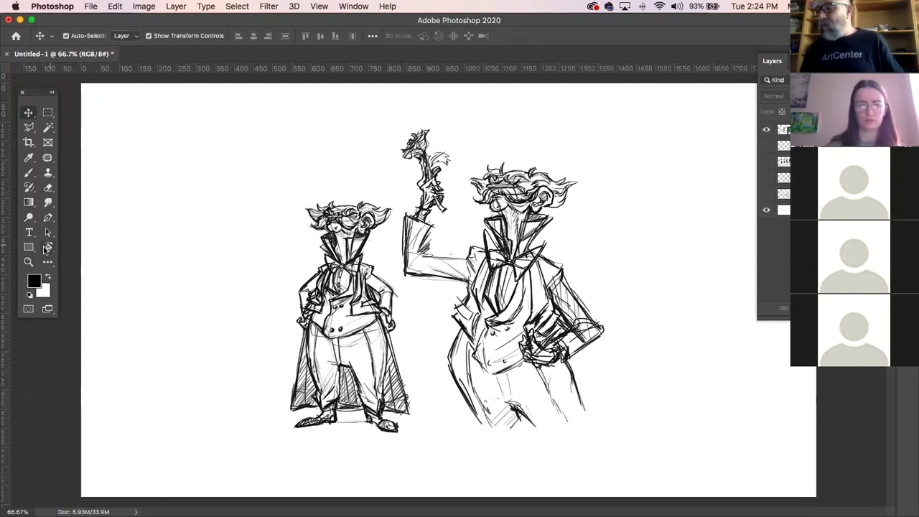
left_click(28, 262)
left_click_drag(501, 204, 536, 283)
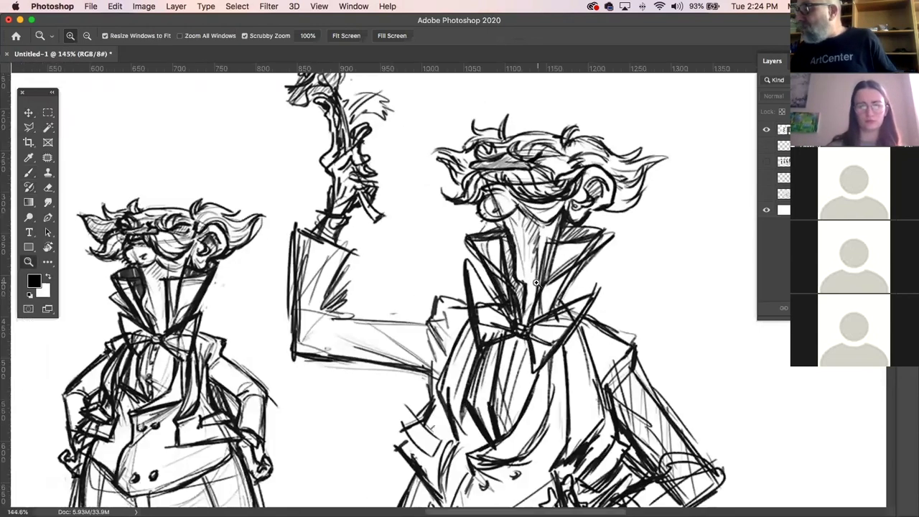
key("b")
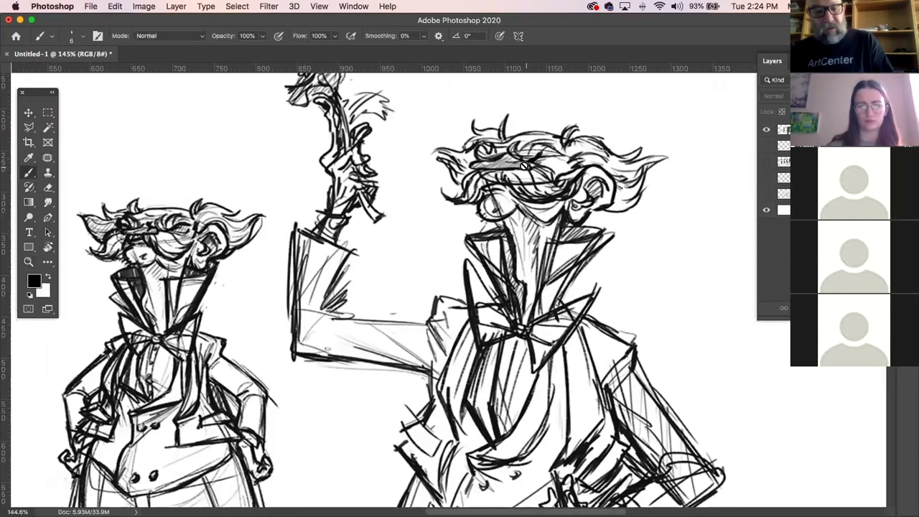
key("e")
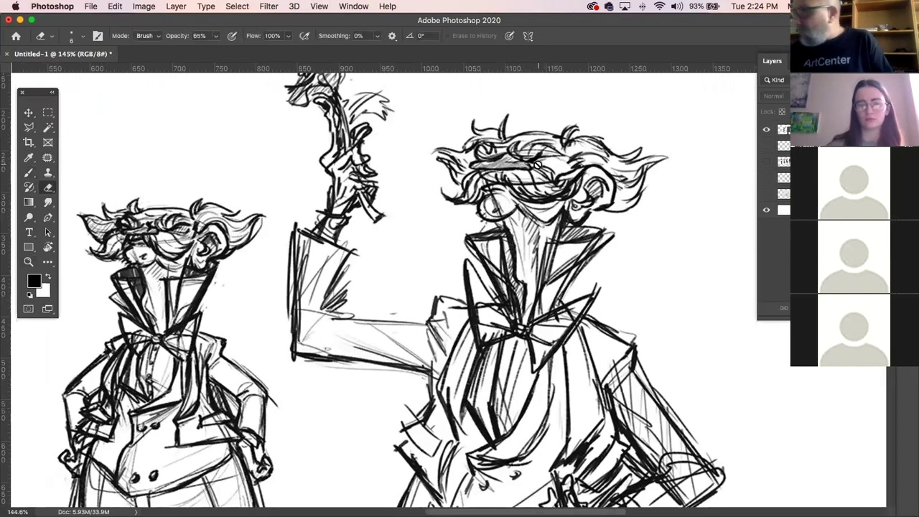
left_click(819, 146)
left_click(819, 130)
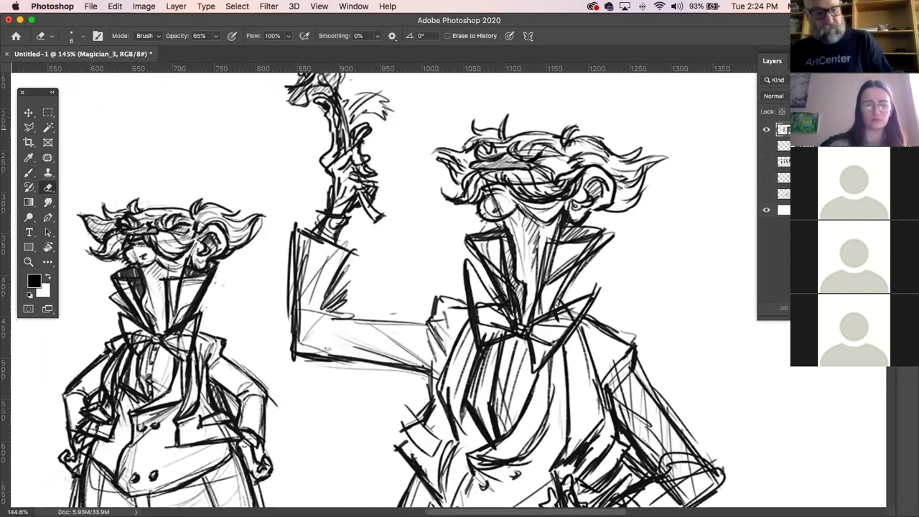
right_click(851, 129)
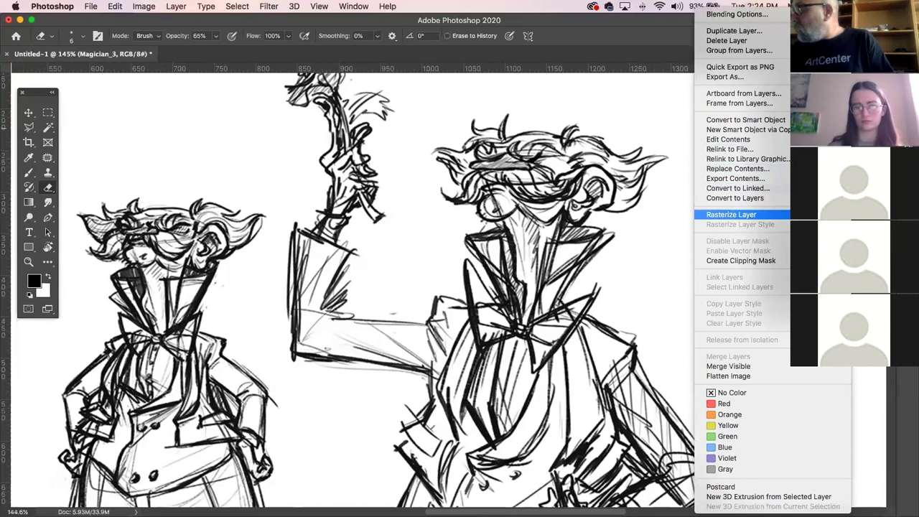
left_click(747, 214)
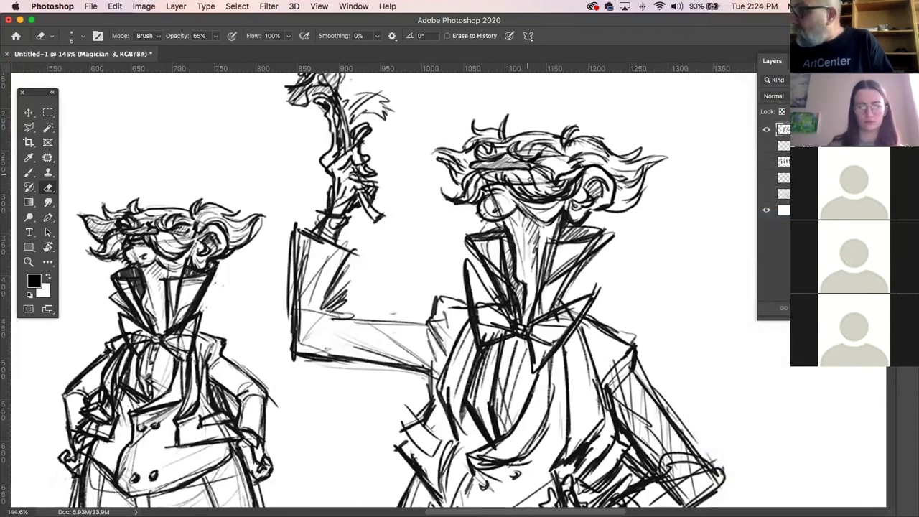
- Lightly erase sketch lines around the larger magician's nose and moustache
mouse_move(515, 179)
left_mouse_down()
mouse_move(481, 178)
mouse_move(475, 191)
left_mouse_up()
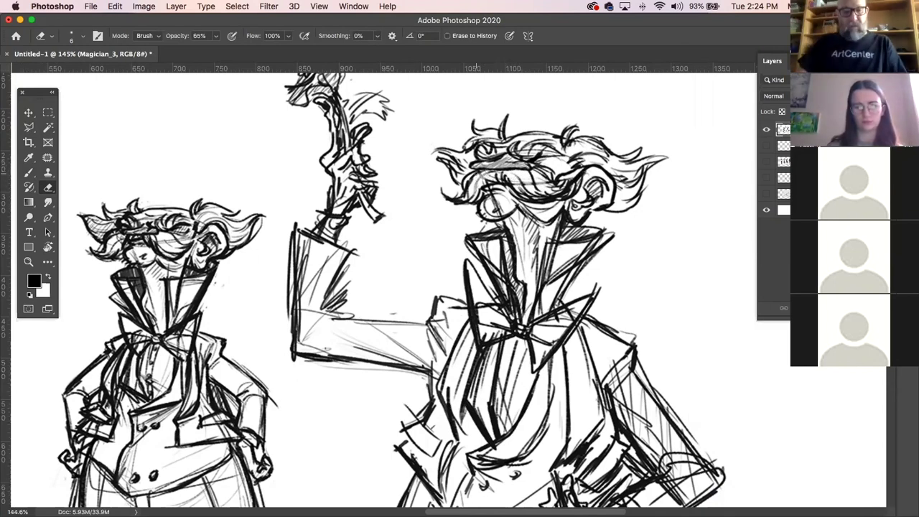
key("super+minus")
key("super+minus")
key("super+minus")
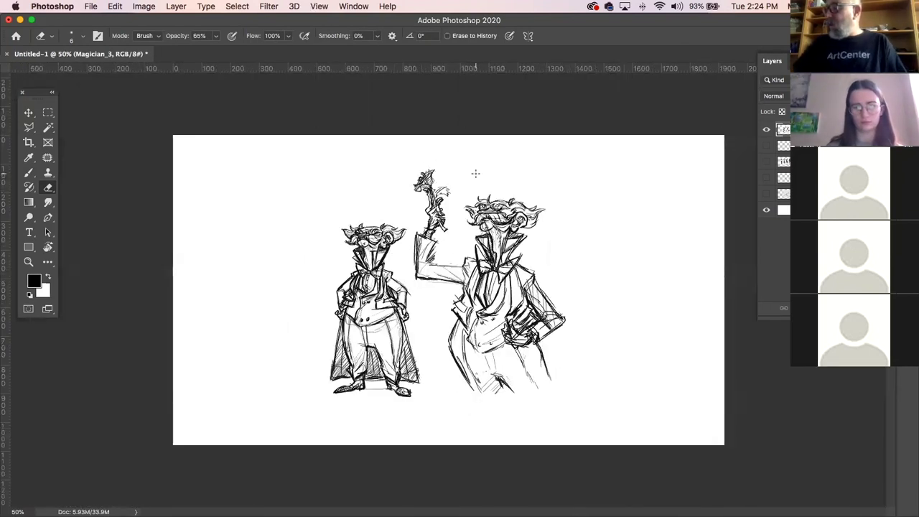
- Try scaling the magician sketches to 64.20% and rotating them 0.86°, and undo the transformation
key("super+t")
left_click_drag(575, 149, 481, 251)
left_click_drag(472, 324, 443, 245)
left_click_drag(475, 138, 450, 165)
left_click_drag(423, 221, 417, 202)
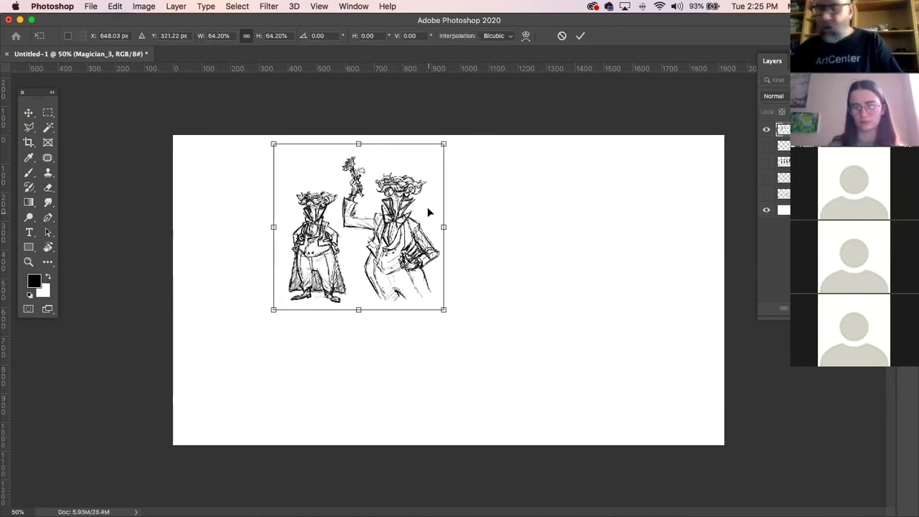
left_click_drag(481, 240, 484, 245)
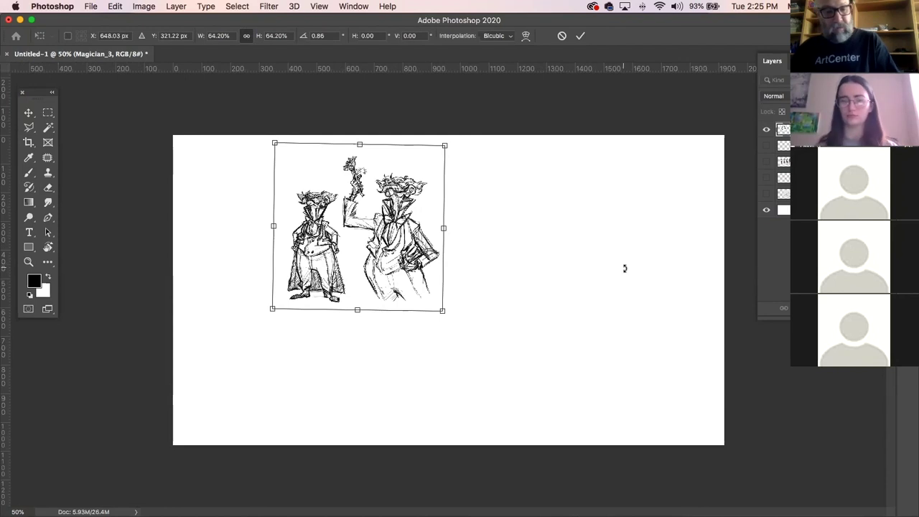
key("Return")
key("e")
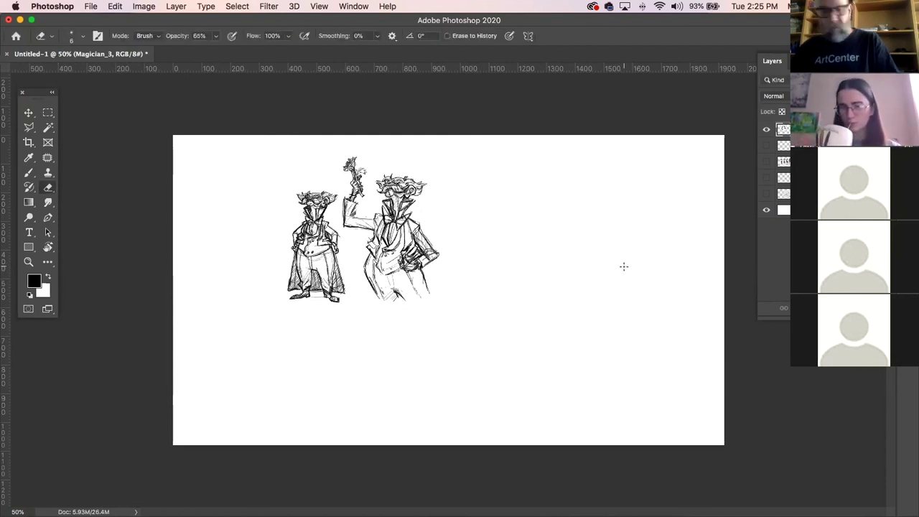
key("super+z")
- Scale the magician sketches proportionally to 61.32%, keeping their upper-left corner in place
key("super+t")
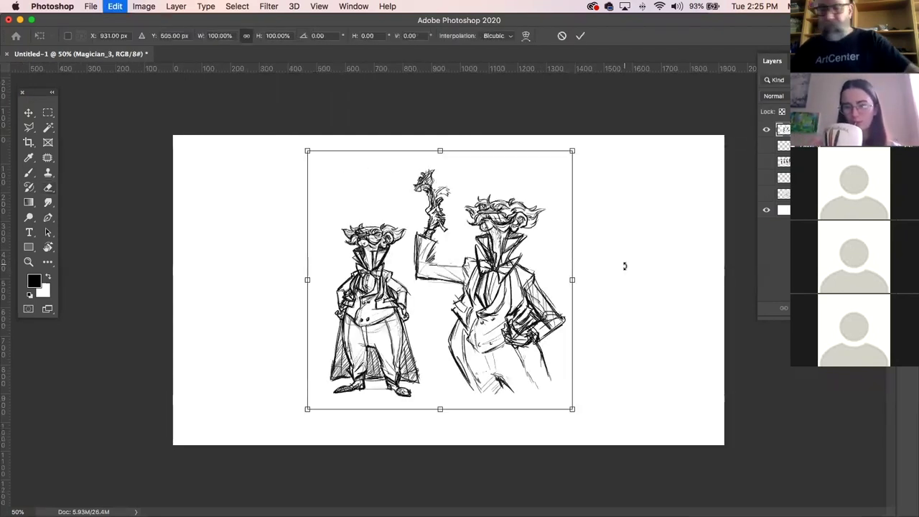
left_click_drag(576, 406, 483, 304)
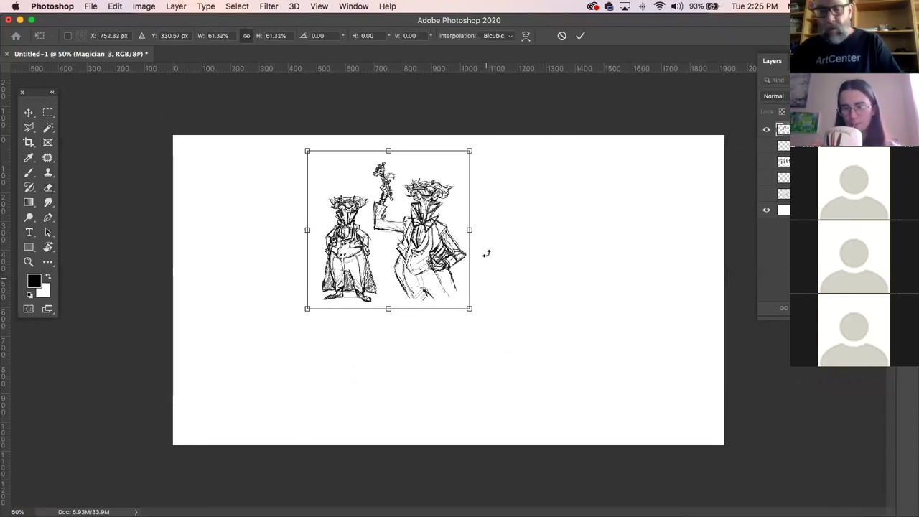
key("Return")
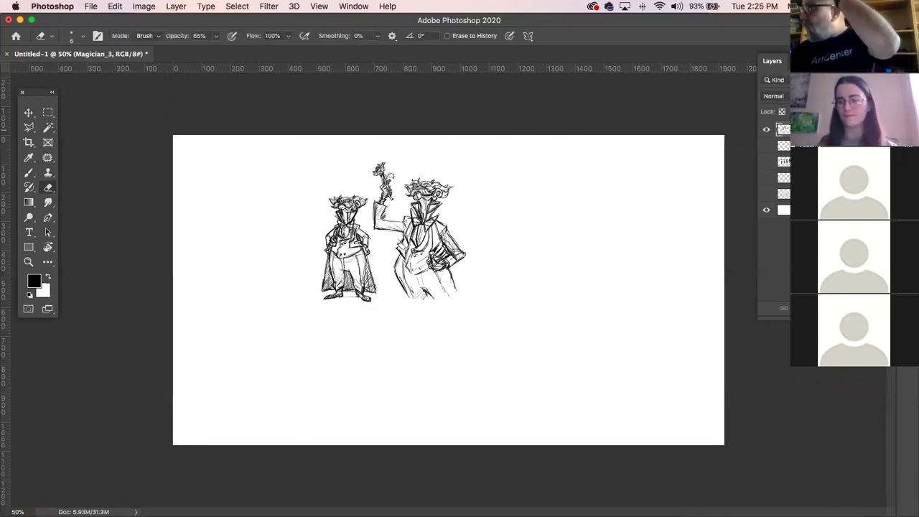
- On a new layer, roughly sketch long legs and shoes below the larger magician's cut-off trousers
key("alt+shift+super+n")
key("b")
mouse_move(430, 295)
left_mouse_down()
mouse_move(470, 373)
mouse_move(443, 322)
mouse_move(477, 355)
left_mouse_up()
mouse_move(396, 267)
left_mouse_down()
mouse_move(423, 359)
mouse_move(410, 362)
mouse_move(431, 368)
left_mouse_up()
mouse_move(431, 298)
left_mouse_down()
mouse_move(437, 369)
mouse_move(487, 379)
left_mouse_up()
mouse_move(471, 344)
left_mouse_down()
mouse_move(480, 357)
mouse_move(420, 381)
mouse_move(501, 390)
left_mouse_up()
left_click_drag(447, 270, 471, 345)
left_click_drag(423, 277, 466, 337)
left_click_drag(431, 297, 460, 334)
left_click_drag(392, 271, 422, 371)
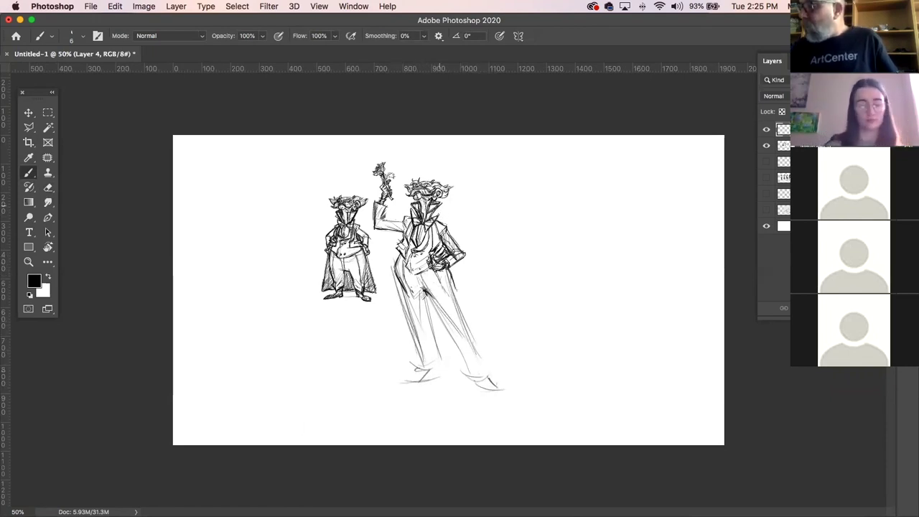
- Return to the Magician_3 layer and lightly erase lines on the larger magician's nose and moustache
left_click(34, 262)
mouse_move(403, 179)
left_mouse_down()
mouse_move(454, 227)
mouse_move(449, 213)
left_mouse_up()
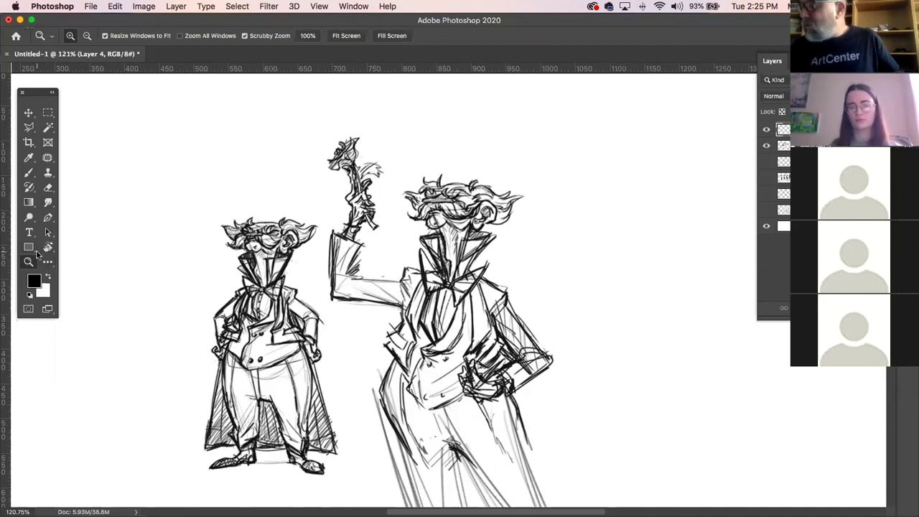
left_click_drag(481, 237, 499, 157)
key("b")
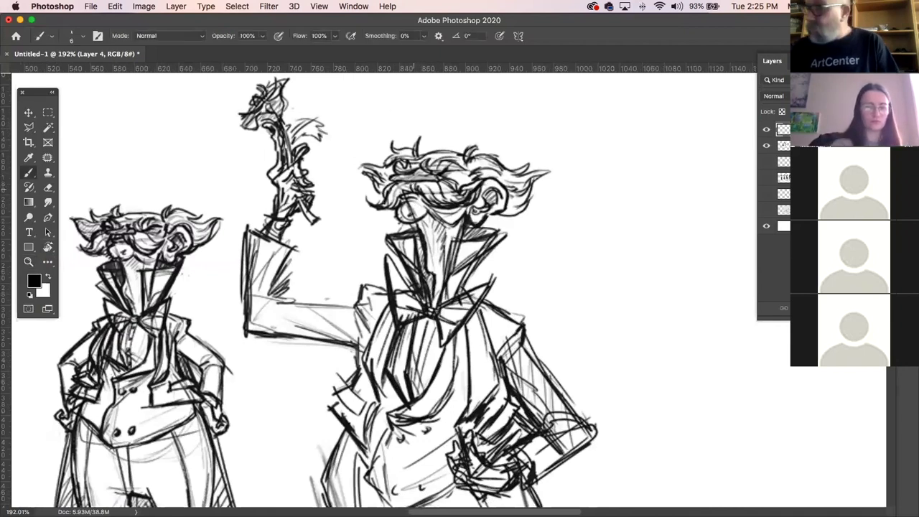
key("e")
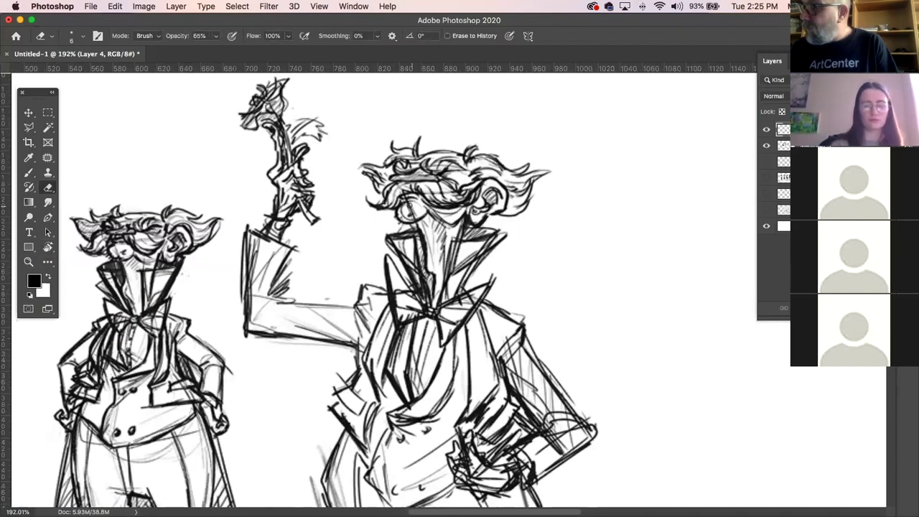
key("alt+bracketleft")
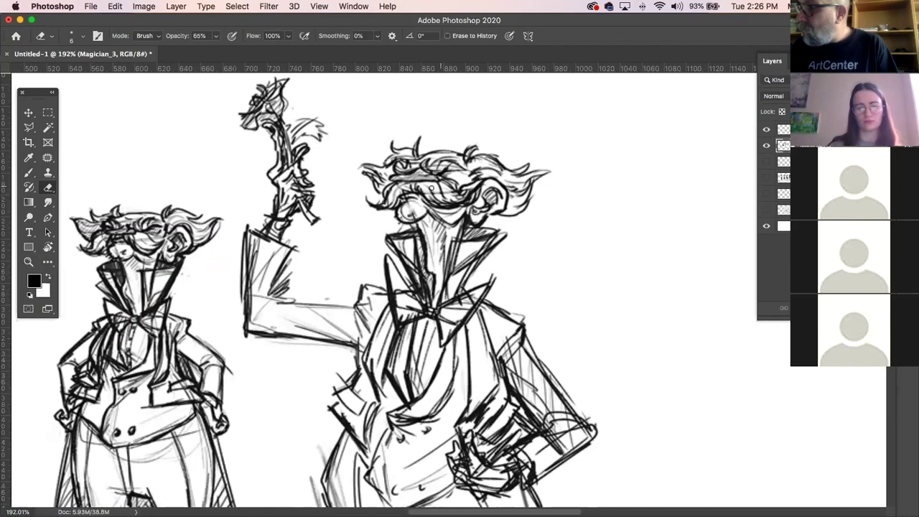
- Refine the larger magician's brows, jaw and neck with short brush strokes
key("b")
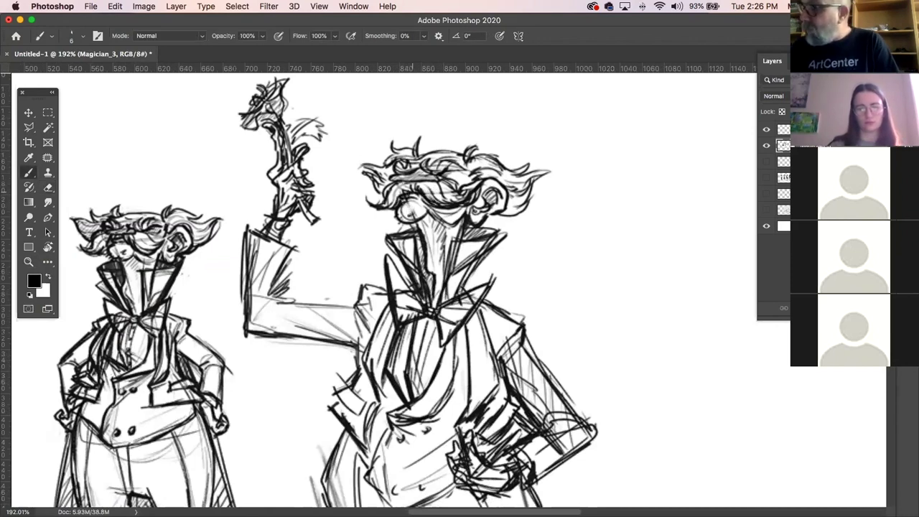
left_click_drag(390, 179, 413, 180)
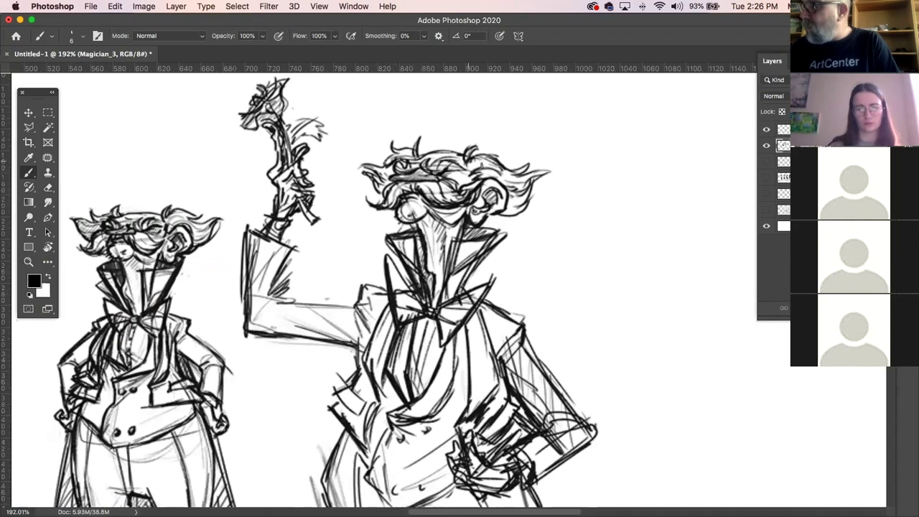
left_click_drag(473, 210, 451, 262)
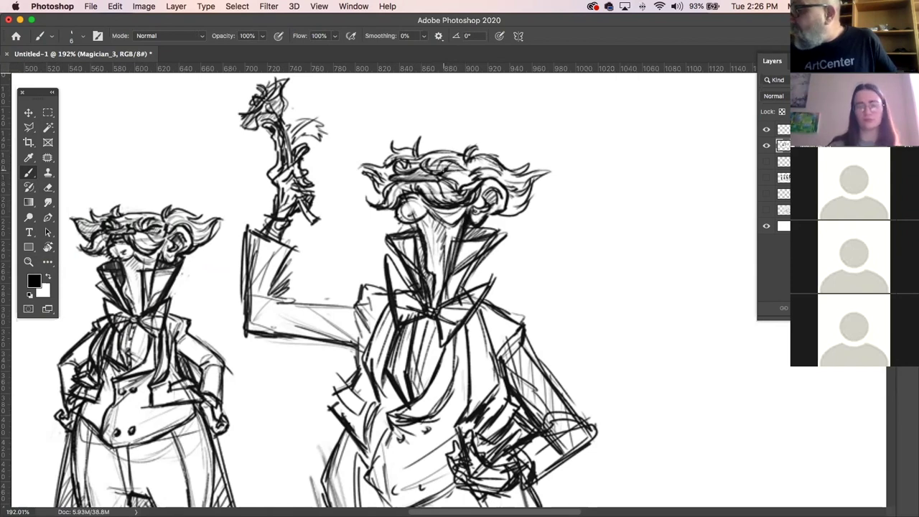
left_click_drag(439, 164, 457, 155)
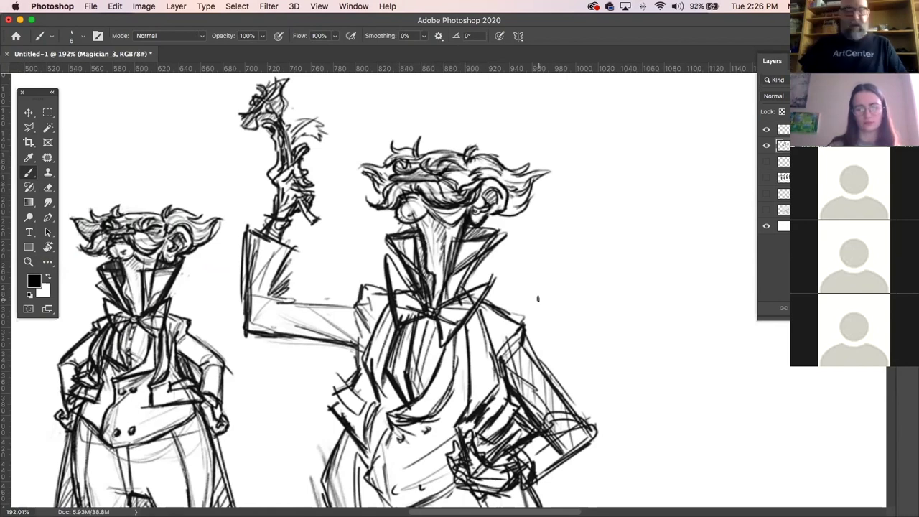
key("super+minus")
key("super+minus")
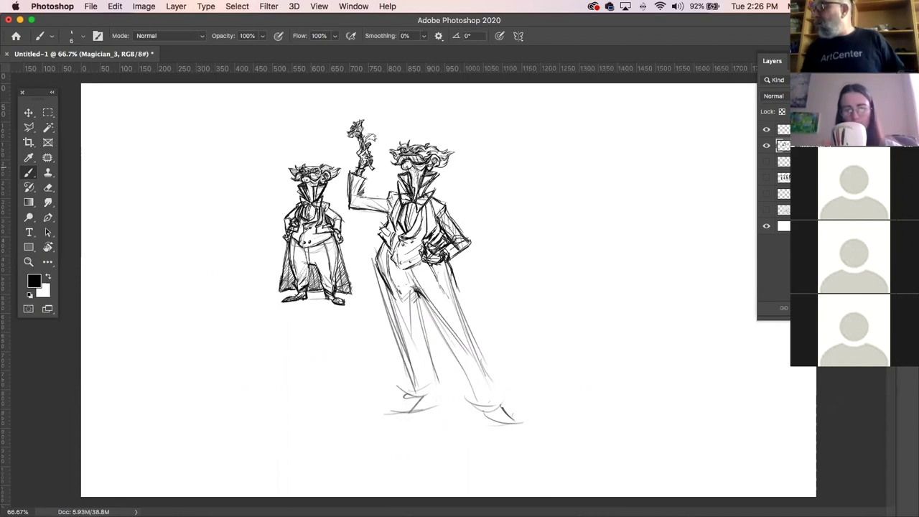
- Hide the magician sketch and leg layers, and place the drawing of two ranger heads on the canvas at 99.98%
left_click(767, 145)
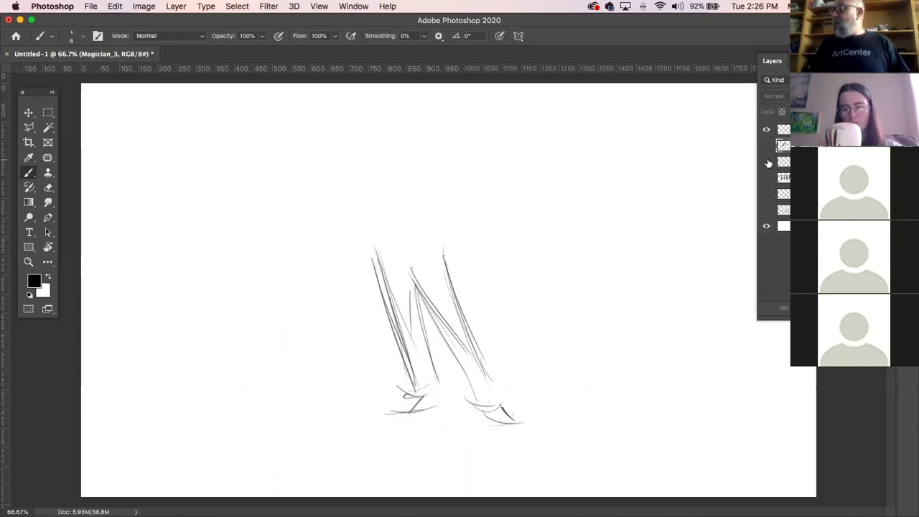
left_click(766, 130)
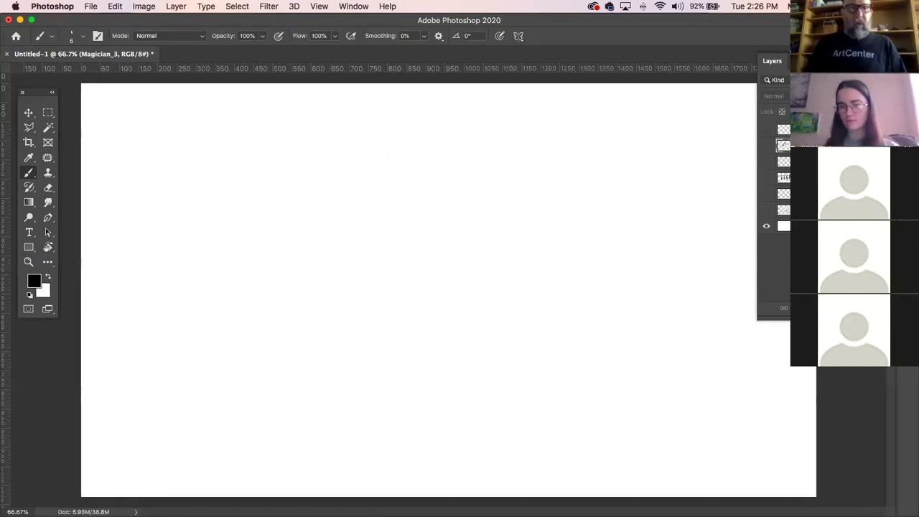
key("Tab")
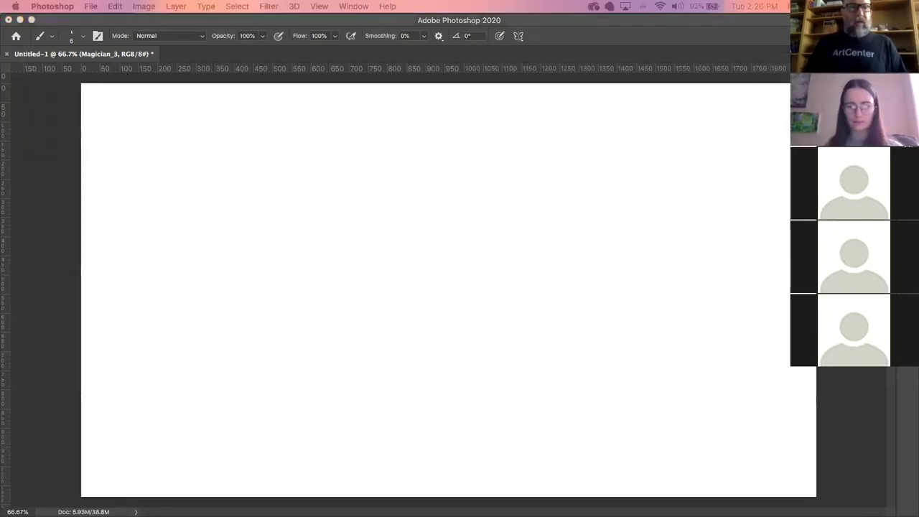
left_click_drag(2, 303, 359, 294)
left_click_drag(563, 220, 551, 194)
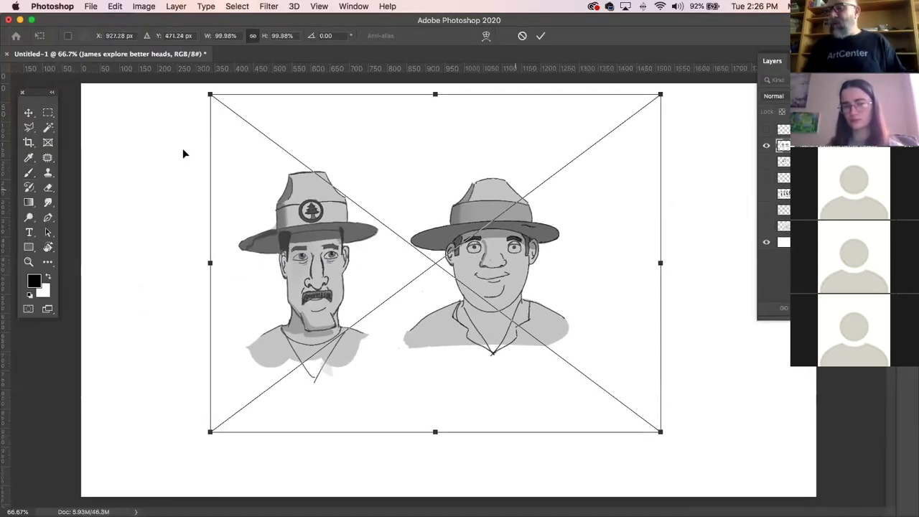
left_click(29, 113)
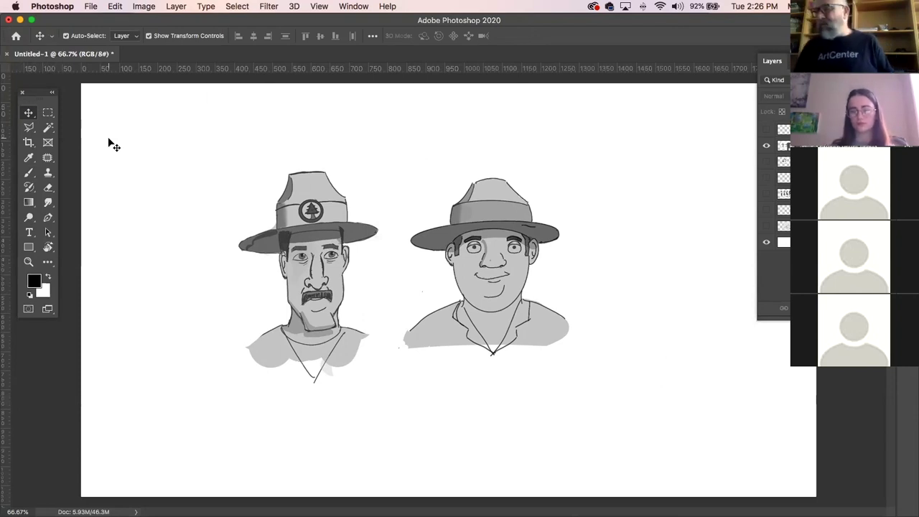
left_click(29, 261)
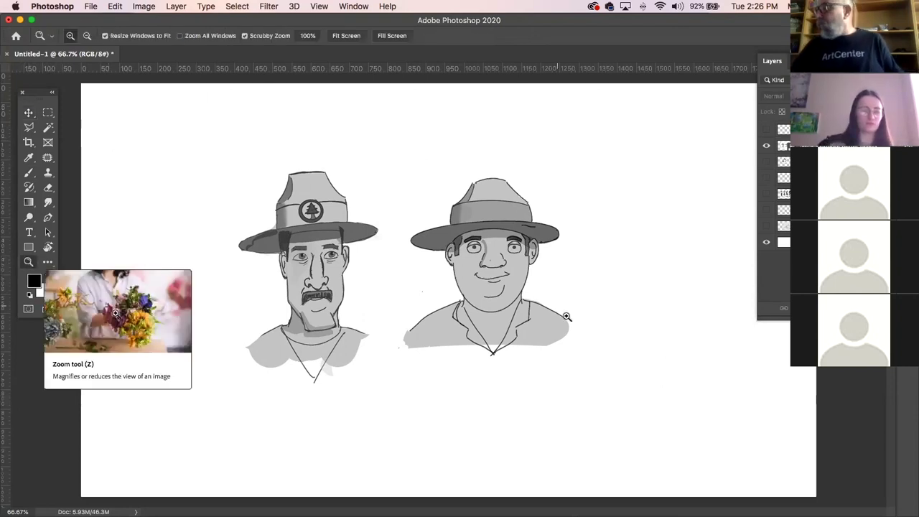
- Add a new empty layer at the top of the layer stack, above the two ranger heads
left_click(576, 330)
left_click_drag(576, 330, 566, 322)
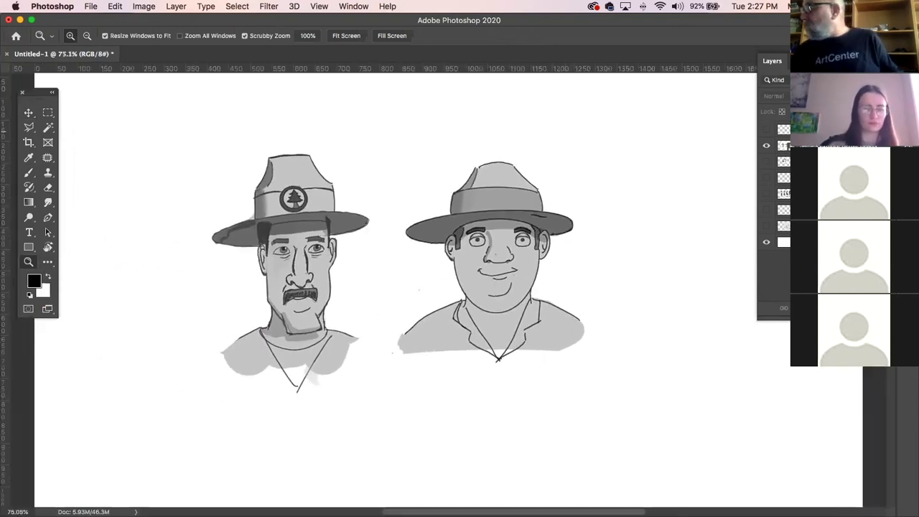
left_click(785, 129)
key("super+shift+alt+n")
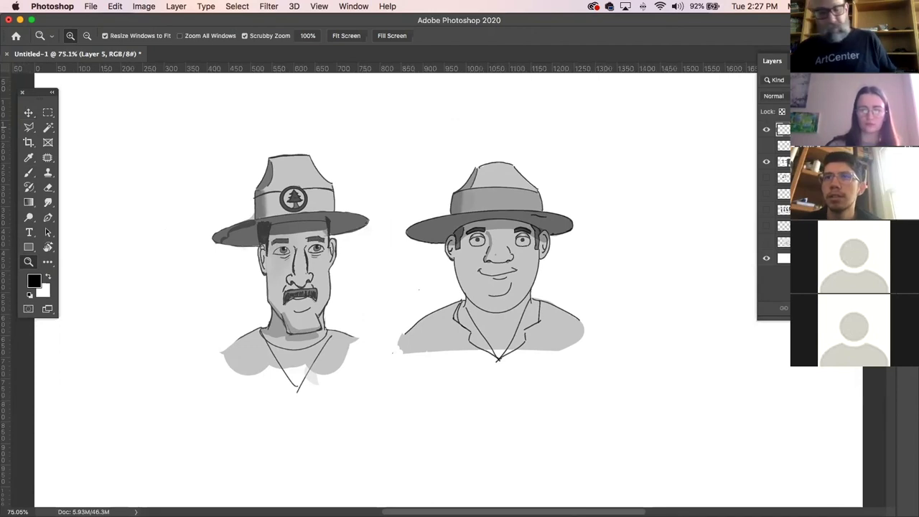
left_click(681, 234)
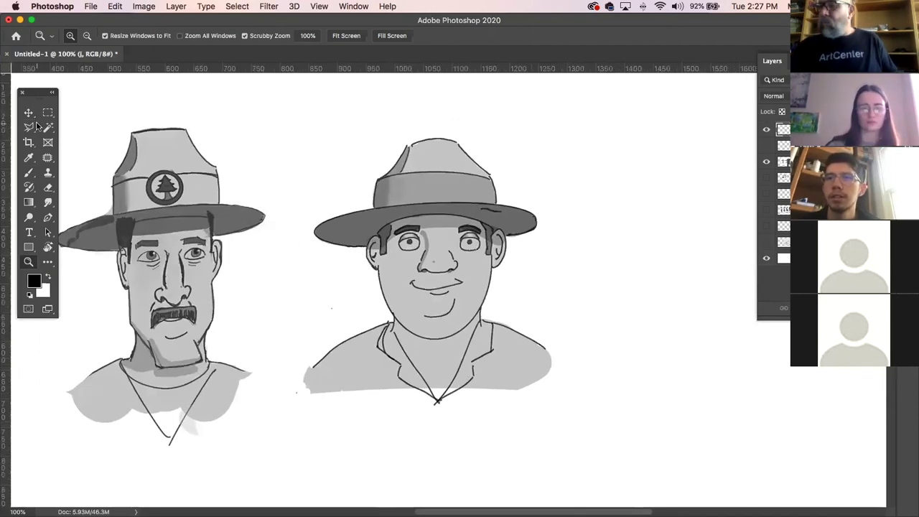
left_click(29, 114)
scroll(509, 268, "left", 3)
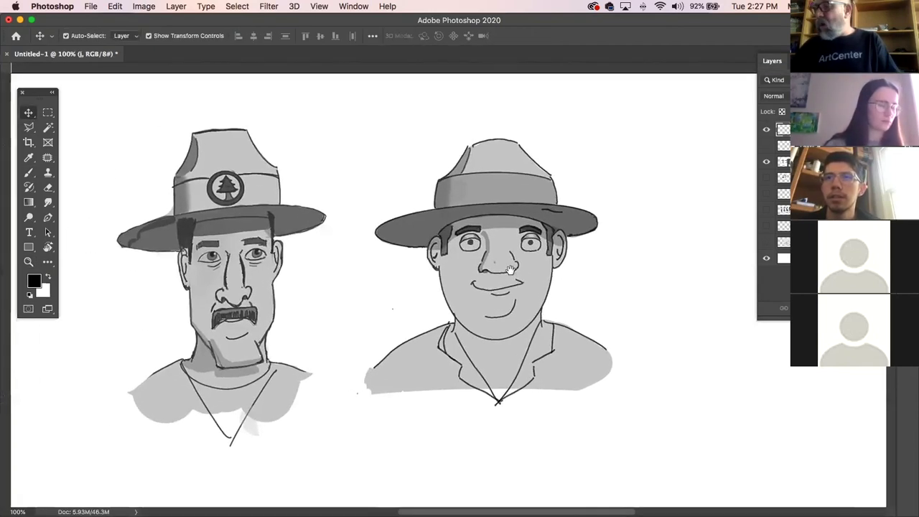
- Rasterize the layer with the two ranger heads for direct painting with the Brush tool
left_click(31, 175)
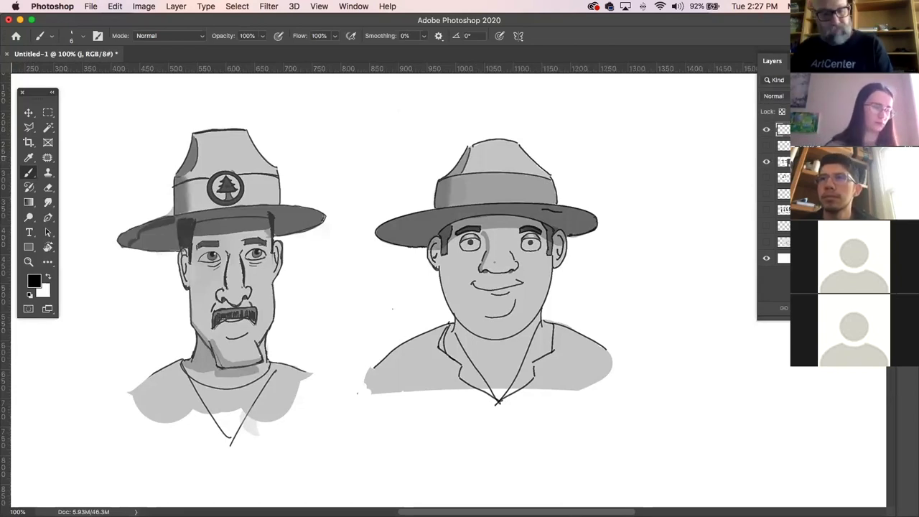
right_click(865, 162)
left_click(779, 214)
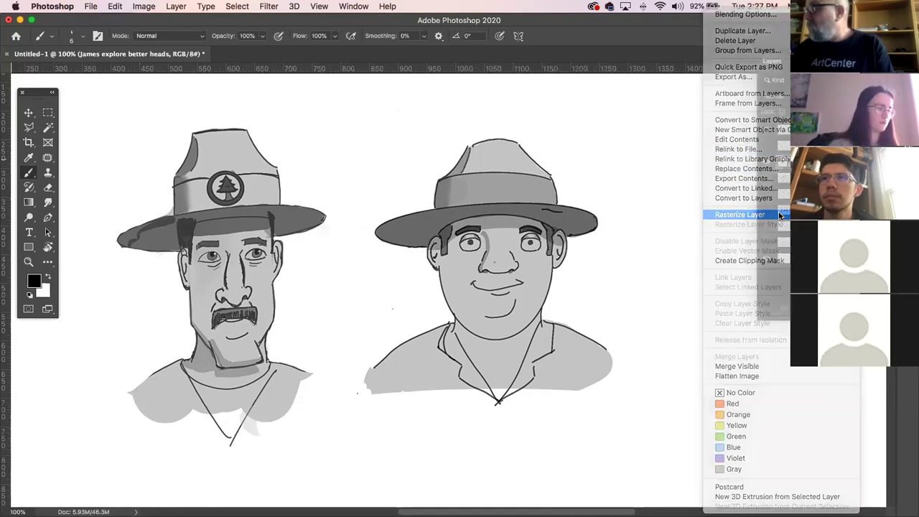
key("F7")
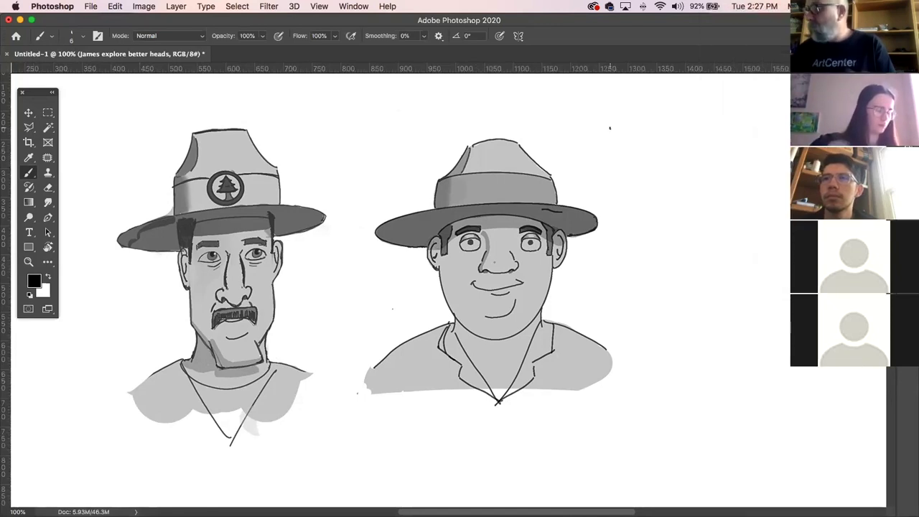
- Brush a first curved side line for a third head, and darken the round-faced ranger's jawline and smile
mouse_move(642, 223)
left_mouse_down()
mouse_move(652, 324)
mouse_move(635, 284)
mouse_move(640, 307)
left_mouse_up()
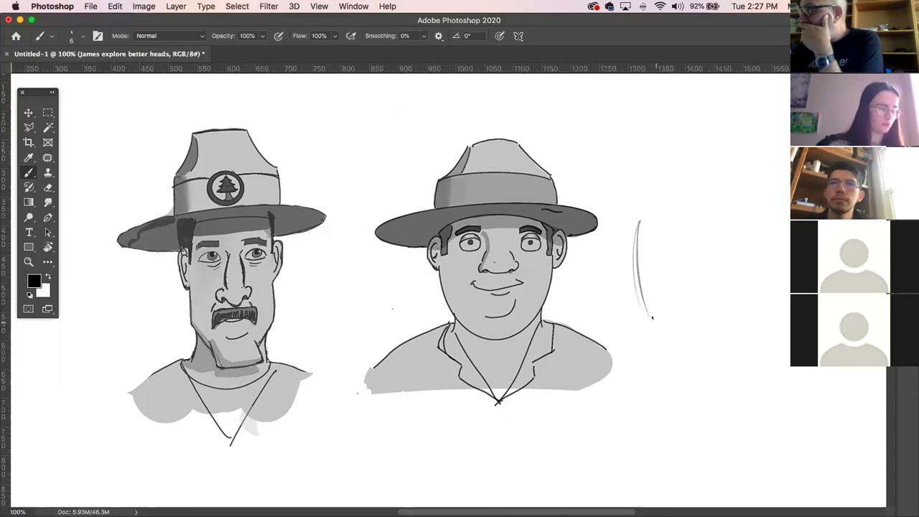
mouse_move(439, 264)
left_mouse_down()
mouse_move(447, 307)
mouse_move(482, 340)
left_mouse_up()
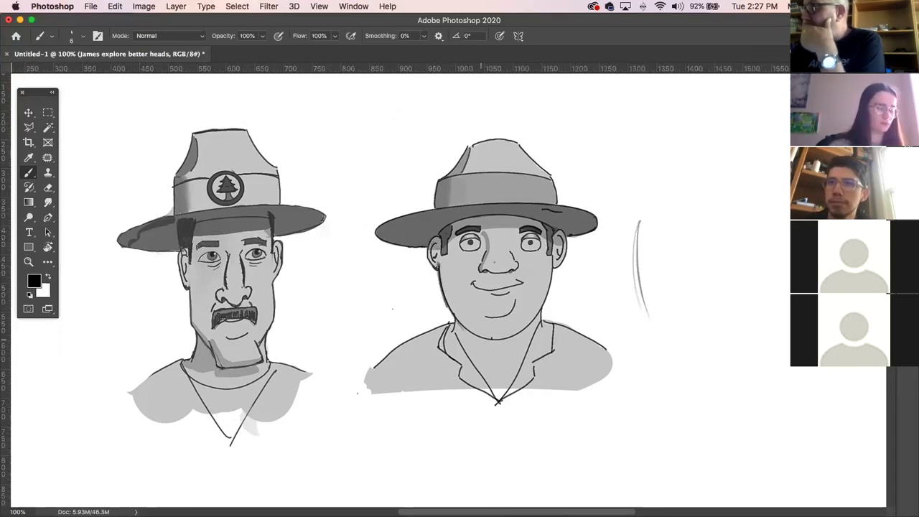
left_click_drag(554, 251, 543, 313)
left_click_drag(551, 267, 542, 312)
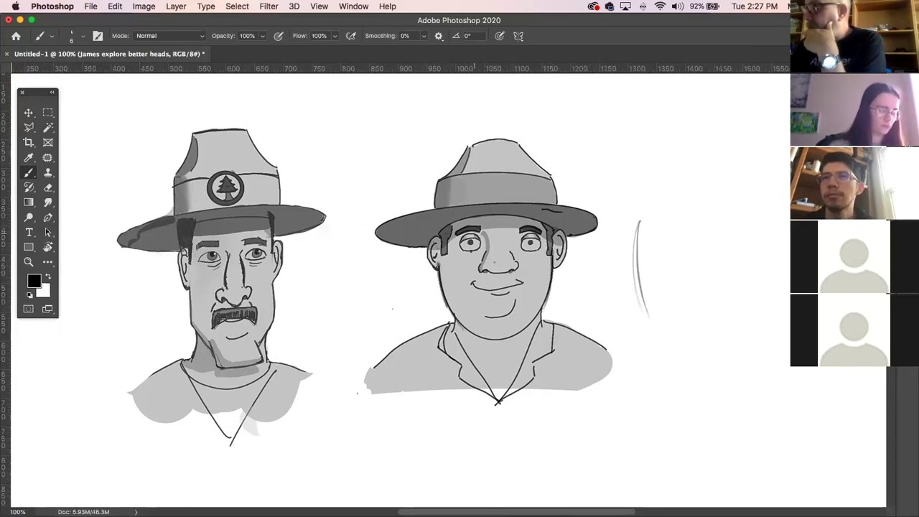
mouse_move(468, 278)
left_mouse_down()
mouse_move(490, 289)
mouse_move(517, 285)
mouse_move(477, 286)
left_mouse_up()
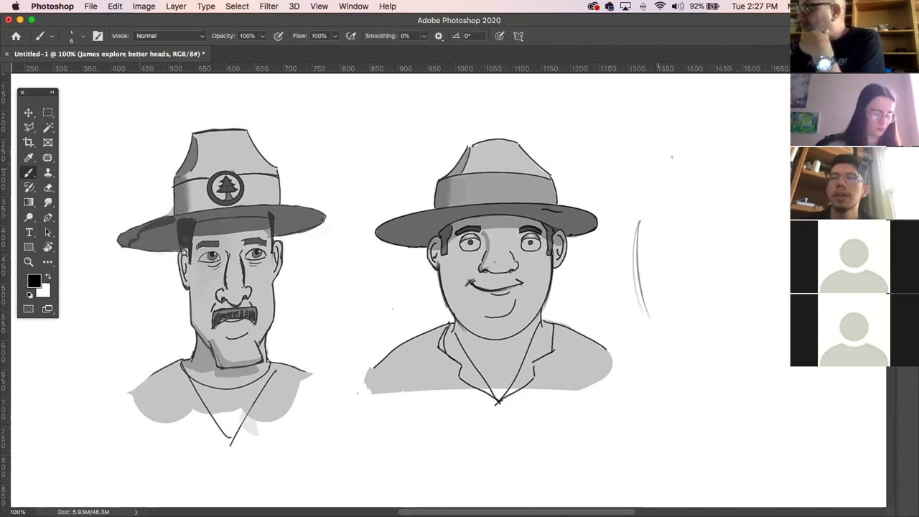
- Sketch the new head's U-shaped outline with both cheeks and a rounded jaw beside the round-faced ranger
left_click_drag(641, 288, 679, 335)
left_click_drag(645, 307, 682, 341)
mouse_move(751, 222)
left_mouse_down()
mouse_move(748, 337)
mouse_move(750, 286)
mouse_move(701, 351)
left_mouse_up()
left_click_drag(743, 329, 677, 342)
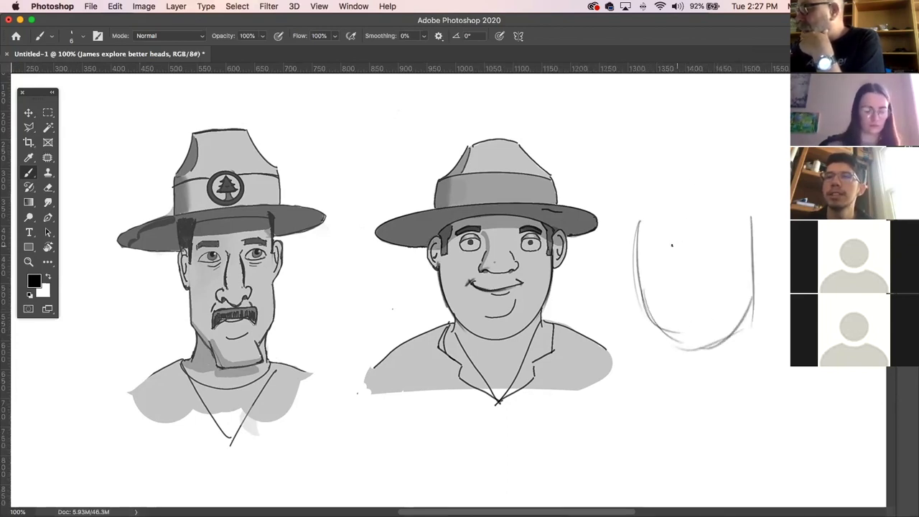
- Sketch heavy-lidded eyes with pupils and arched eyebrows on the new face
mouse_move(658, 248)
left_mouse_down()
mouse_move(684, 240)
mouse_move(733, 247)
left_mouse_up()
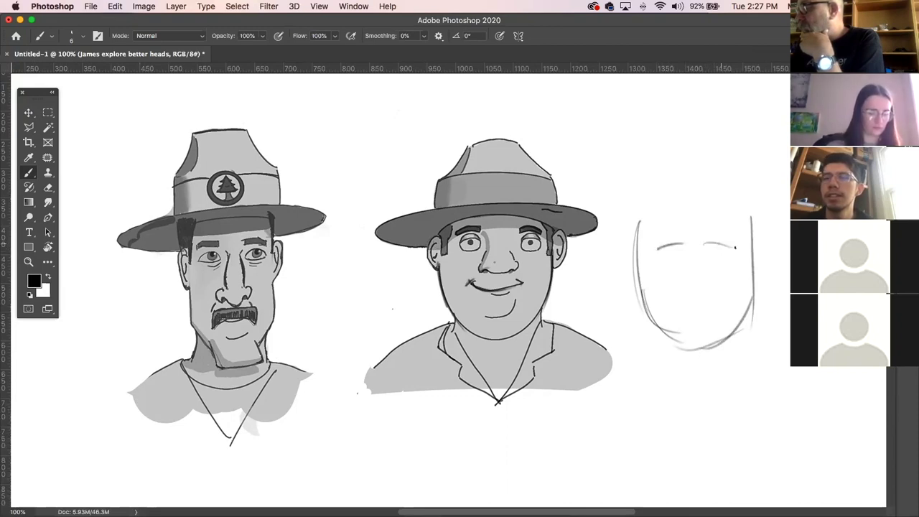
mouse_move(658, 251)
left_mouse_down()
mouse_move(734, 260)
mouse_move(675, 265)
mouse_move(679, 240)
mouse_move(671, 234)
mouse_move(730, 237)
left_mouse_up()
left_click_drag(668, 247, 677, 245)
key("super+z")
left_click_drag(669, 248, 720, 251)
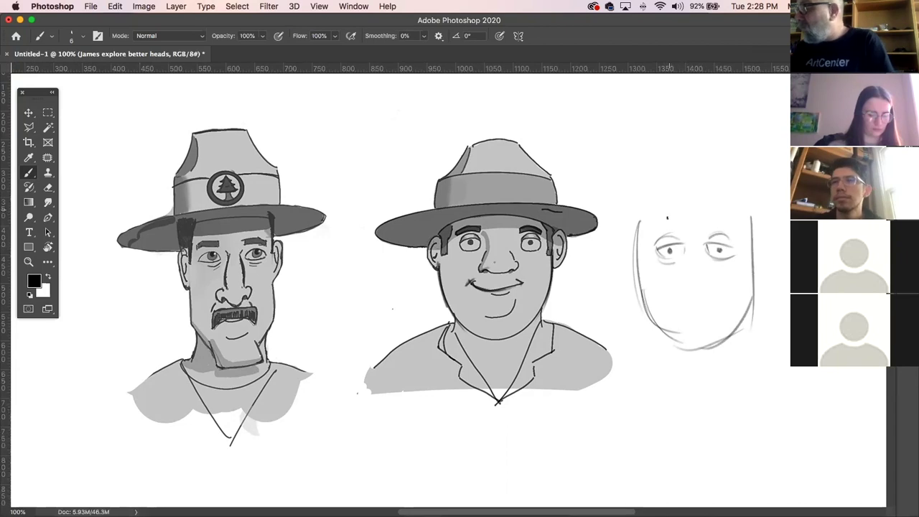
left_click_drag(650, 228, 678, 217)
mouse_move(665, 228)
left_mouse_down()
mouse_move(716, 217)
mouse_move(732, 231)
mouse_move(718, 217)
mouse_move(725, 219)
left_mouse_up()
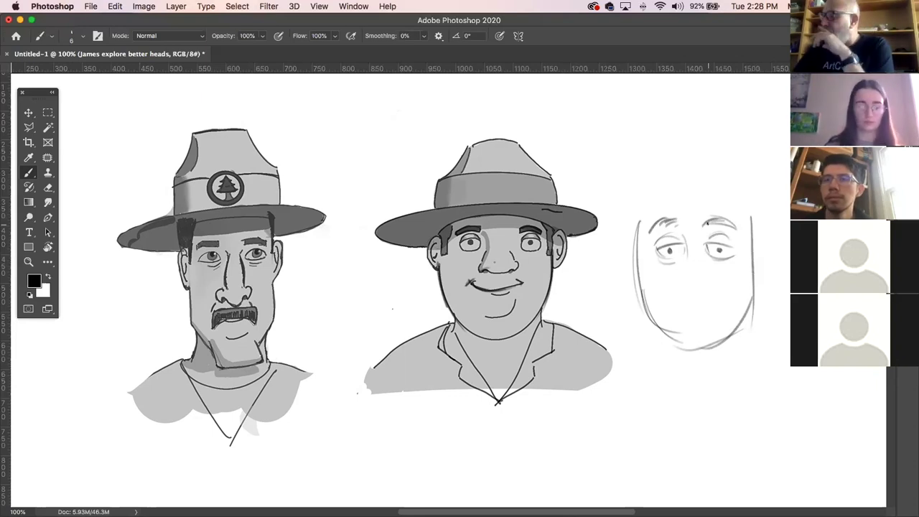
- Sketch a round nose on the new face and draw a larger nose study with an arrow above the head
left_click_drag(686, 274, 711, 271)
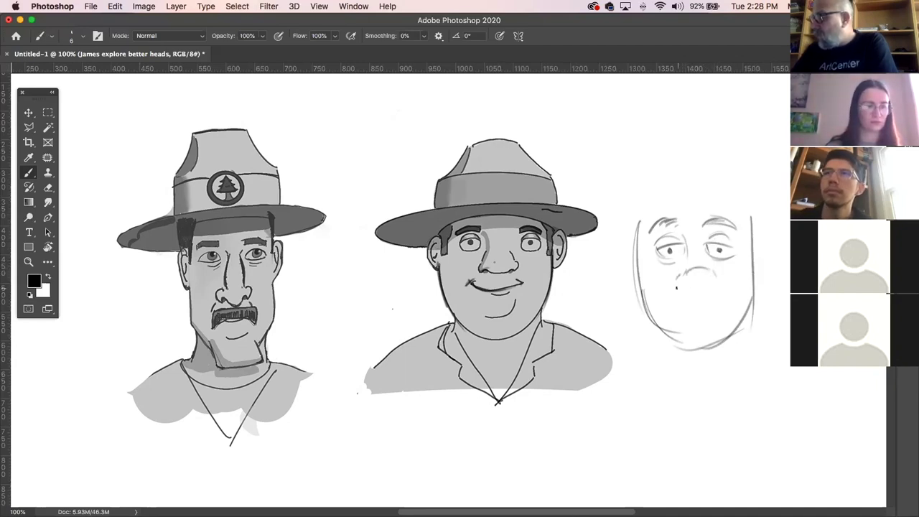
mouse_move(677, 281)
left_mouse_down()
mouse_move(710, 287)
mouse_move(709, 270)
left_mouse_up()
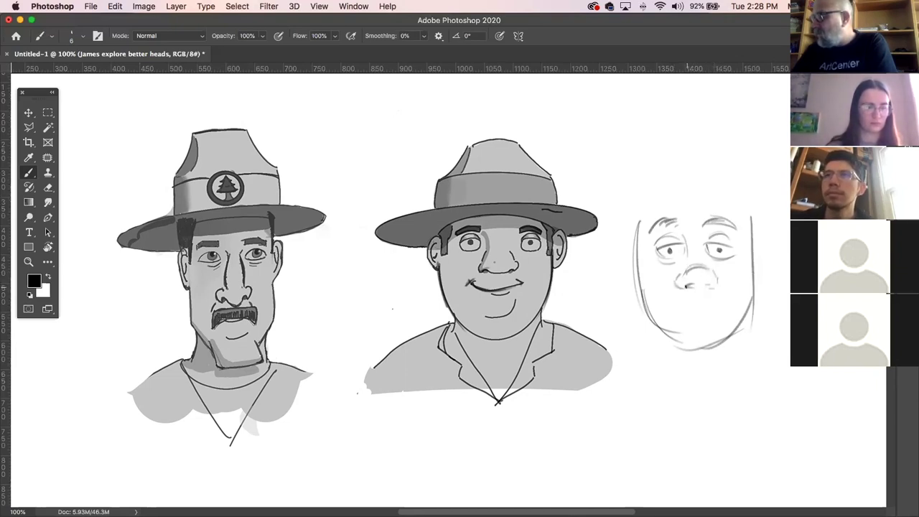
mouse_move(734, 93)
left_mouse_down()
mouse_move(714, 140)
mouse_move(724, 157)
mouse_move(750, 148)
left_mouse_up()
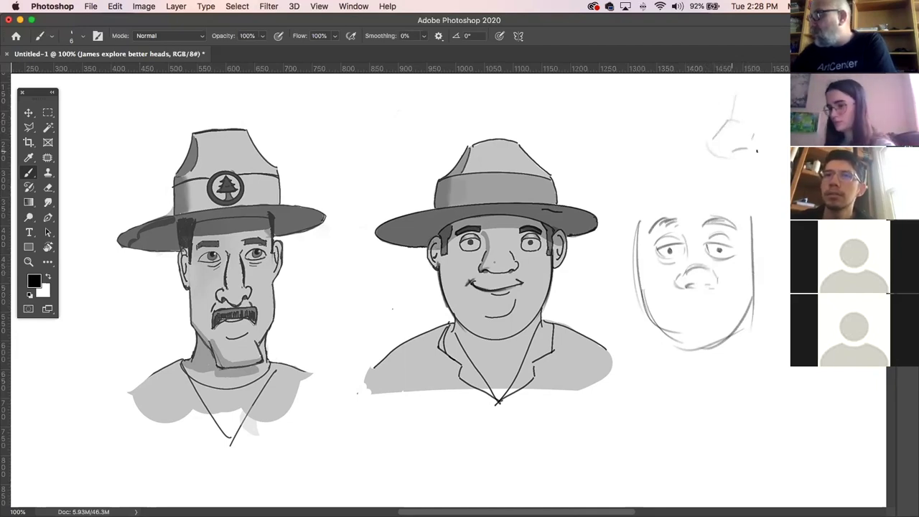
mouse_move(700, 103)
left_mouse_down()
mouse_move(741, 131)
mouse_move(720, 110)
mouse_move(732, 122)
mouse_move(734, 113)
mouse_move(746, 118)
mouse_move(724, 144)
mouse_move(725, 120)
mouse_move(704, 148)
left_mouse_up()
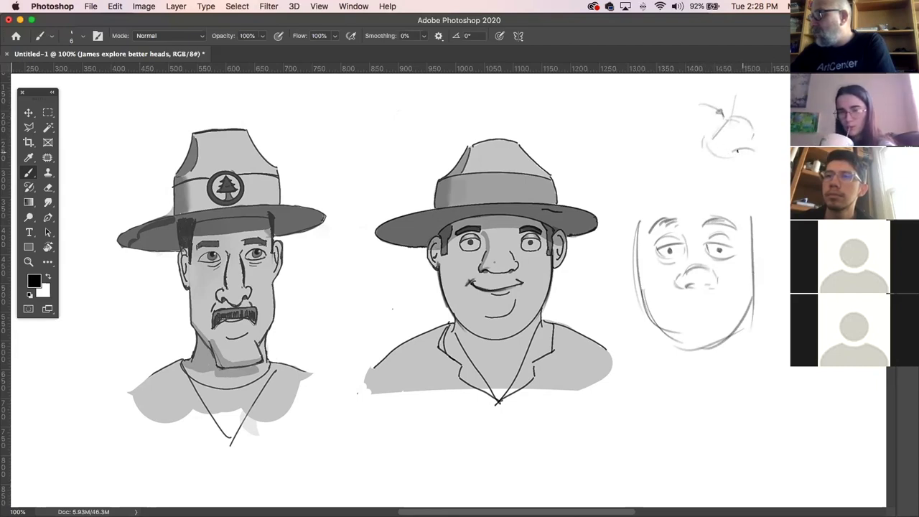
mouse_move(756, 130)
left_mouse_down()
mouse_move(769, 138)
mouse_move(750, 146)
left_mouse_up()
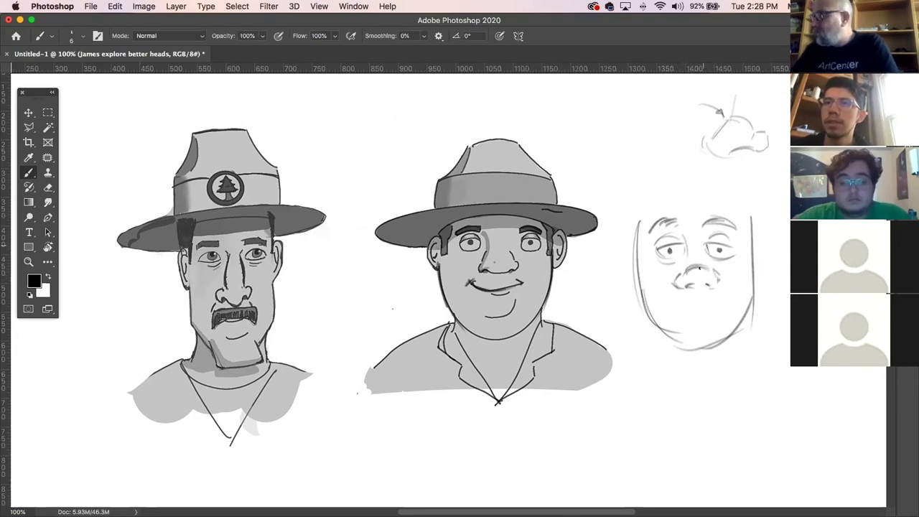
- Sketch a lopsided smiling mouth and both ears on the new head
mouse_move(668, 304)
left_mouse_down()
mouse_move(708, 306)
mouse_move(731, 293)
left_mouse_up()
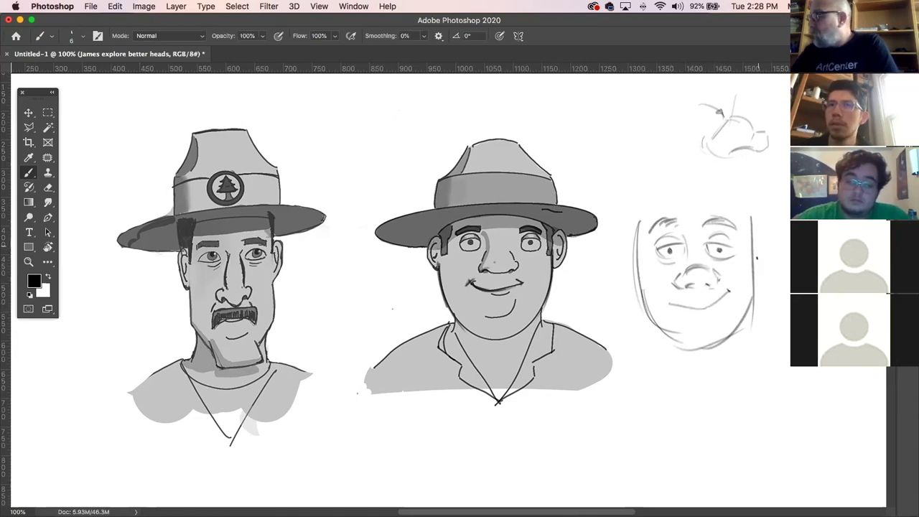
mouse_move(753, 240)
left_mouse_down()
mouse_move(770, 251)
mouse_move(753, 283)
left_mouse_up()
mouse_move(636, 246)
left_mouse_down()
mouse_move(617, 272)
mouse_move(635, 291)
left_mouse_up()
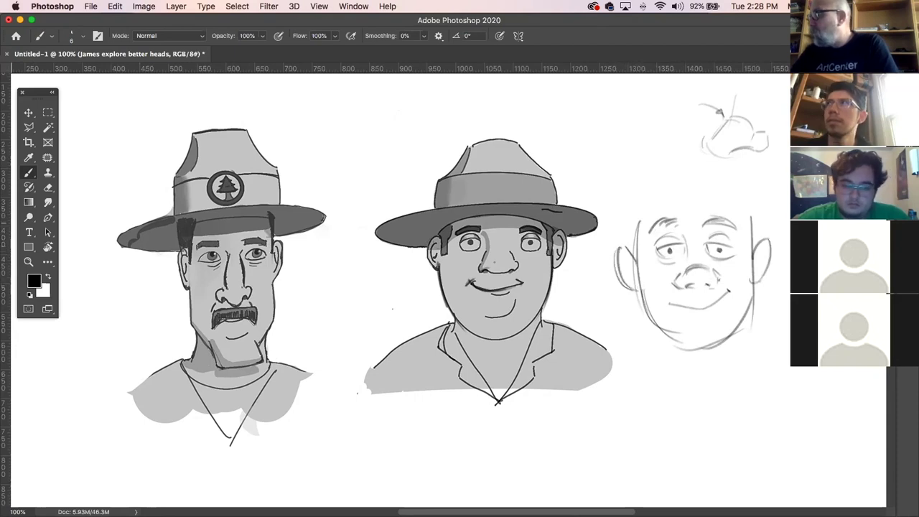
- Add a chin curve and smile folds to the new face, and restate its jaw with a wider, fuller outline
left_click_drag(686, 312, 688, 335)
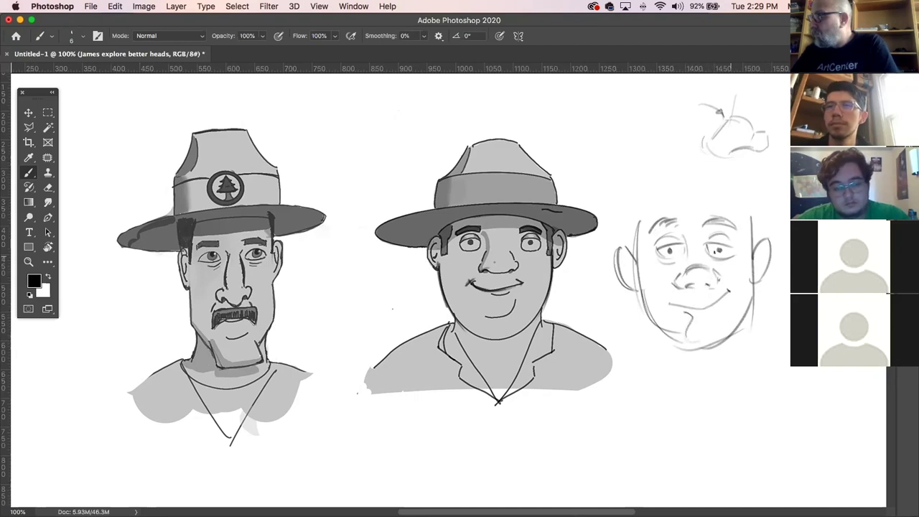
mouse_move(726, 286)
left_mouse_down()
mouse_move(718, 272)
mouse_move(674, 290)
left_mouse_up()
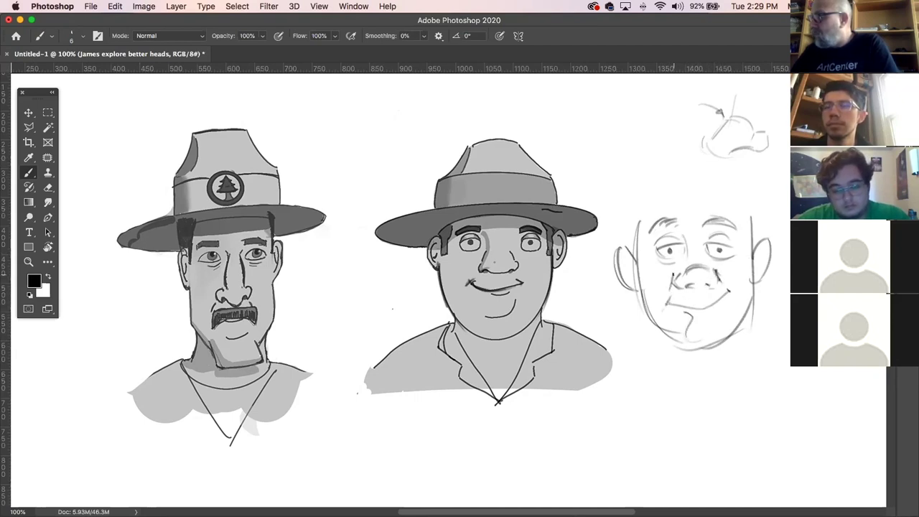
mouse_move(759, 214)
left_mouse_down()
mouse_move(757, 302)
mouse_move(728, 348)
left_mouse_up()
mouse_move(634, 222)
left_mouse_down()
mouse_move(639, 326)
mouse_move(692, 356)
left_mouse_up()
left_click_drag(645, 325, 712, 350)
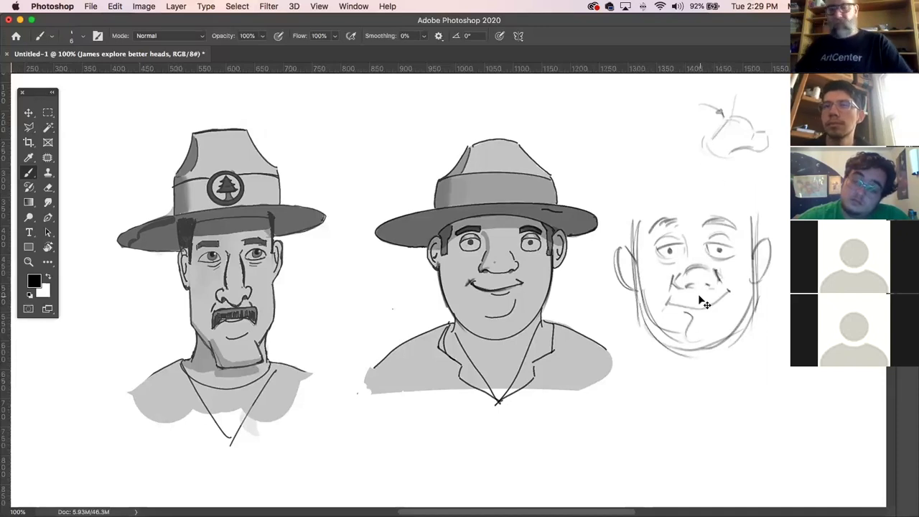
- Shift the whole layer of heads slightly right and down with Free Transform
key("super+t")
left_click_drag(724, 293, 780, 292)
key("F7")
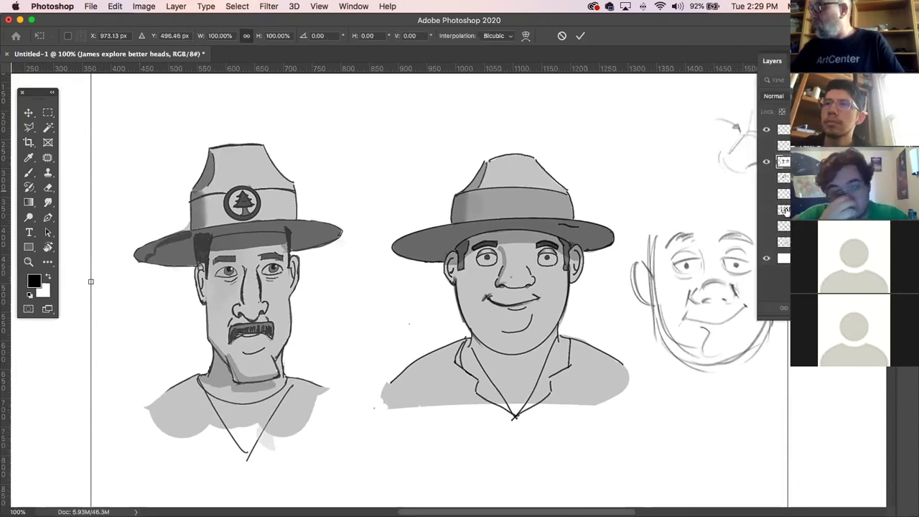
key("Return")
key("b")
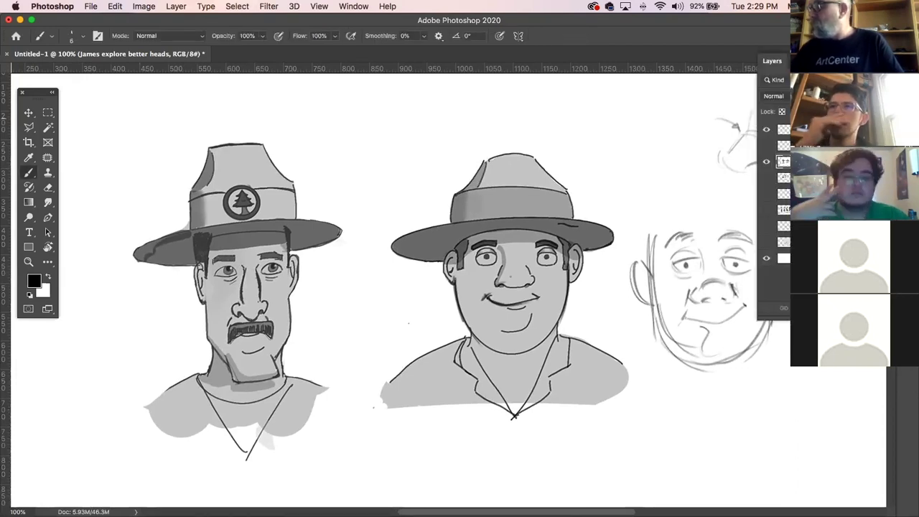
- Outline the new head with the Polygonal Lasso, then cut it and paste it onto its own layer
key("F7")
key("l")
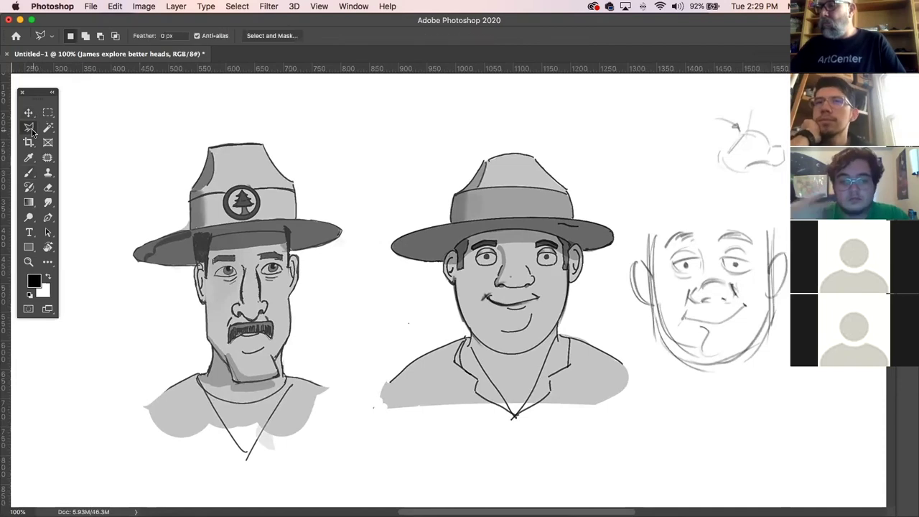
left_click(661, 191)
left_click(855, 244)
left_click(725, 418)
left_click(602, 293)
left_click(661, 191)
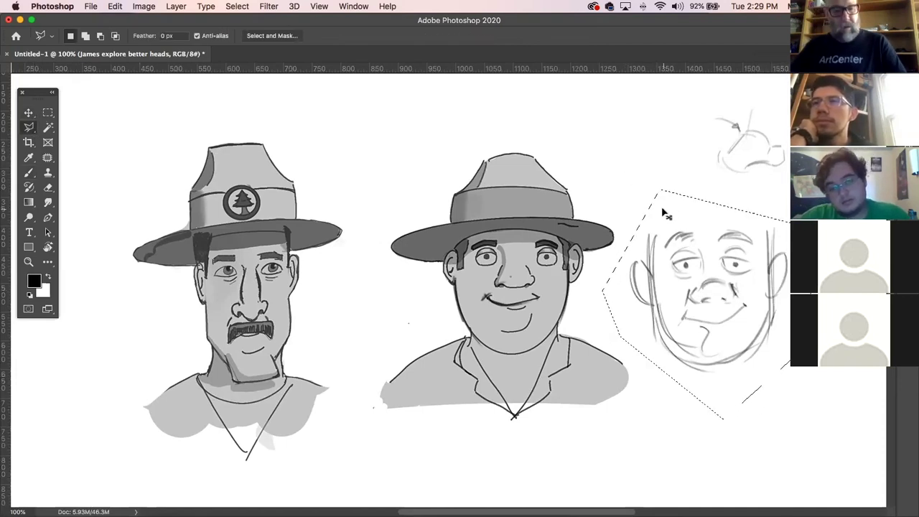
key("super+x")
key("super+v")
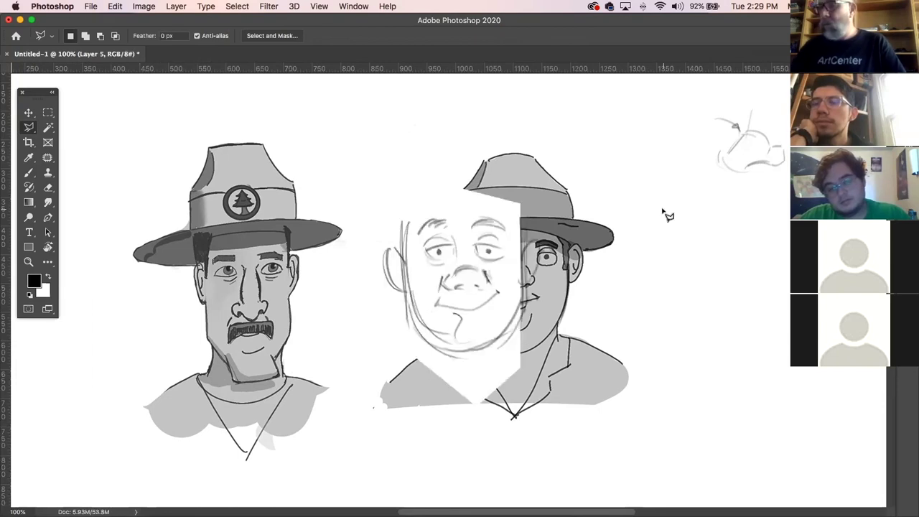
- Move the pasted head off the round-faced ranger into the empty canvas area to his right
left_click(32, 110)
mouse_move(470, 278)
left_mouse_down()
mouse_move(711, 316)
mouse_move(775, 293)
left_mouse_up()
mouse_move(538, 300)
left_mouse_down()
mouse_move(454, 307)
mouse_move(406, 295)
left_mouse_up()
left_click_drag(694, 296, 549, 313)
left_click(642, 237)
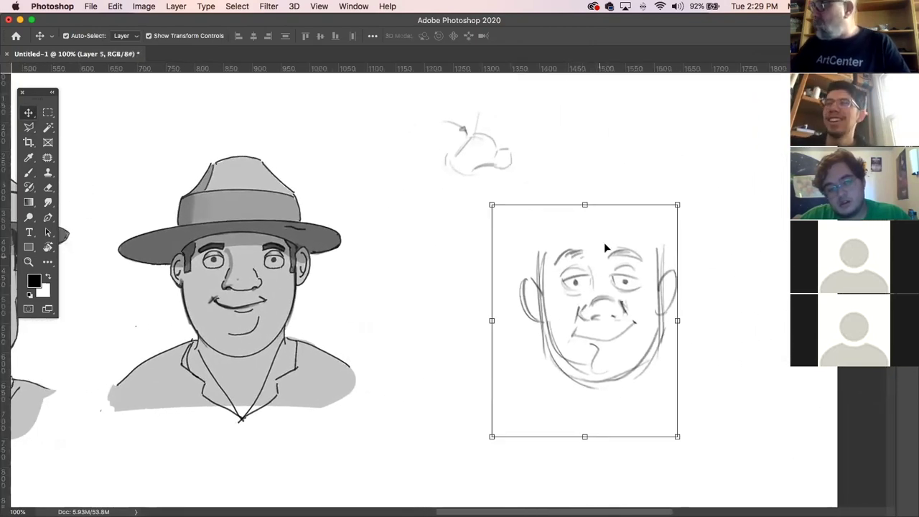
- Switch to the Brush tool and check the layer stack with the pasted head's layer active
left_click(33, 173)
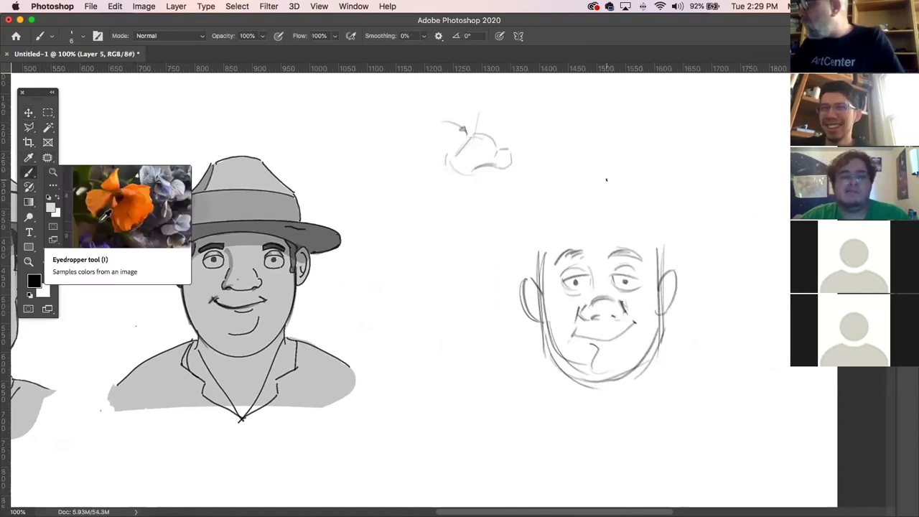
key("F7")
key("F7")
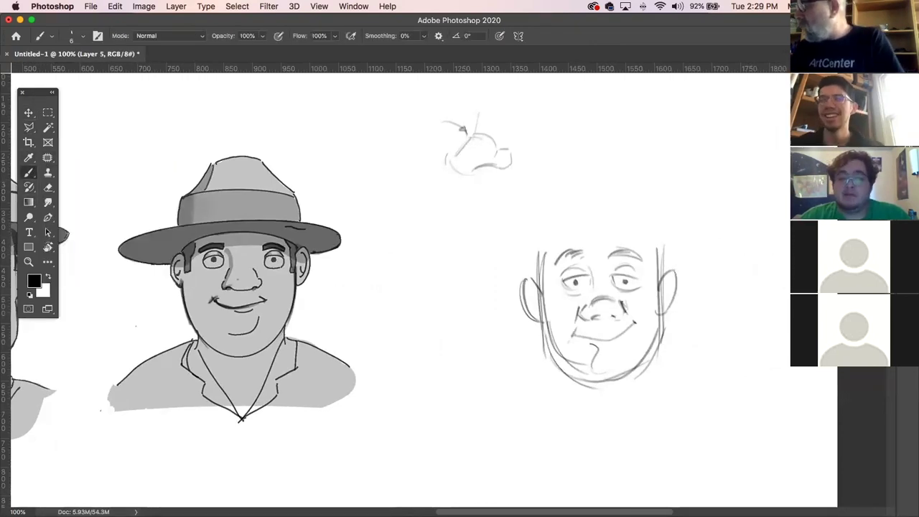
key("F7")
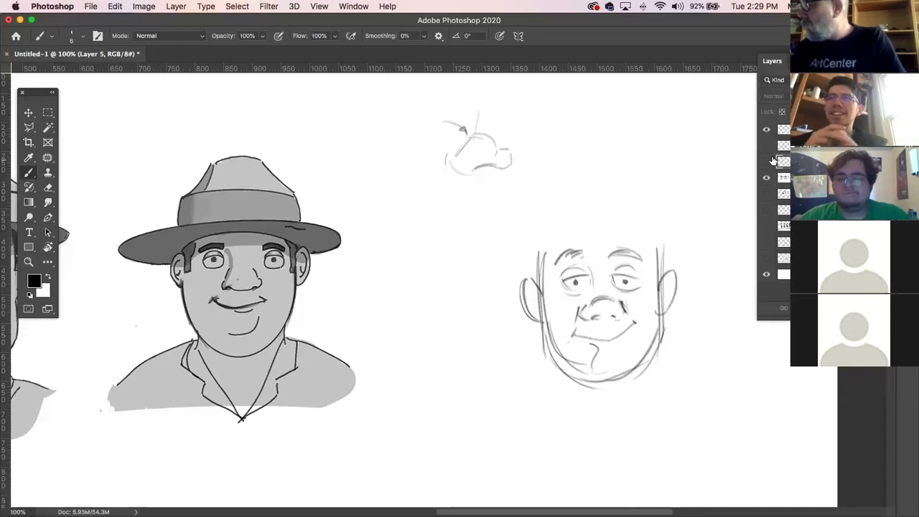
key("F7")
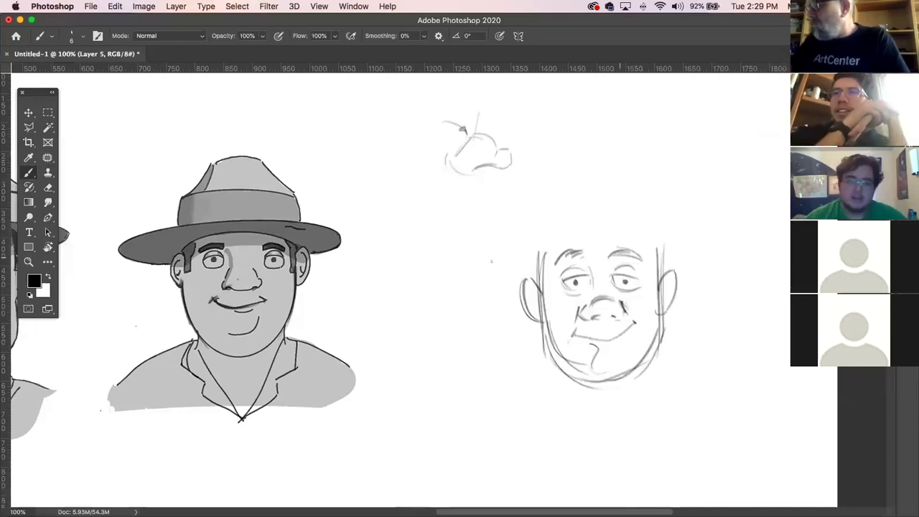
mouse_move(524, 288)
left_mouse_down()
mouse_move(440, 282)
mouse_move(657, 260)
left_mouse_up()
key("super+z")
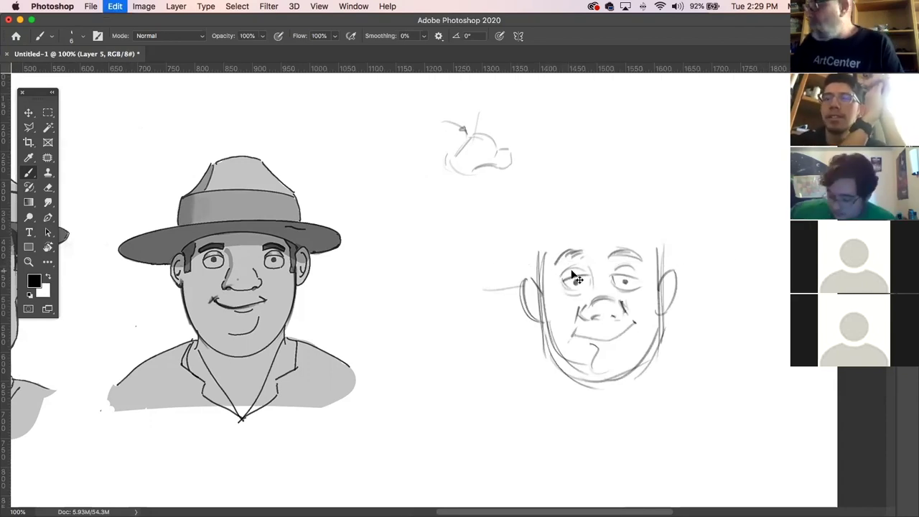
mouse_move(524, 280)
left_mouse_down()
mouse_move(495, 282)
mouse_move(678, 257)
mouse_move(688, 267)
left_mouse_up()
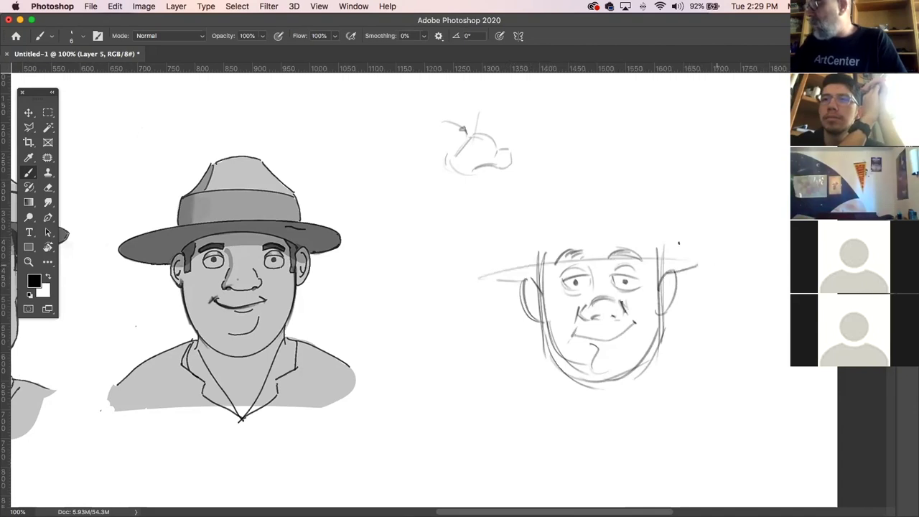
key("super+z")
key("super+z")
key("super+z")
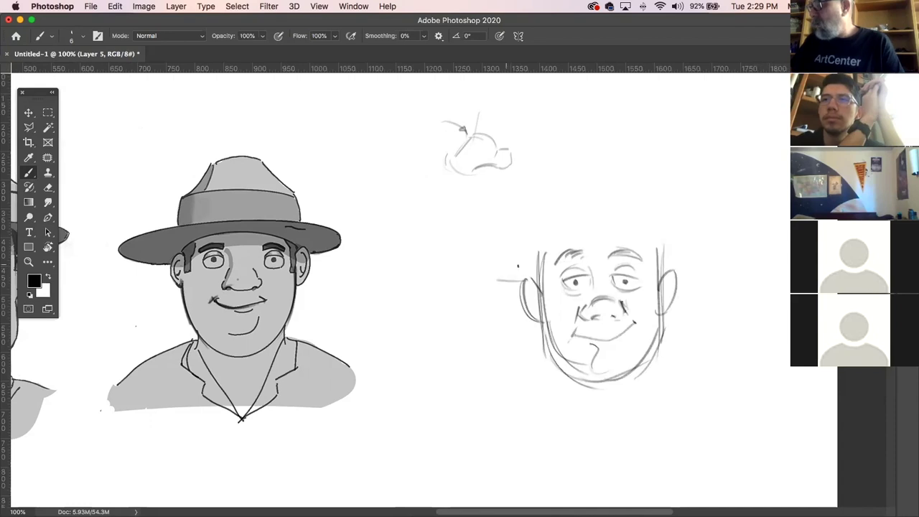
- Sketch a wide, flat hat brim across the new head's forehead, extending well past both ears
mouse_move(515, 283)
left_mouse_down()
mouse_move(467, 283)
mouse_move(599, 253)
mouse_move(748, 259)
left_mouse_up()
mouse_move(513, 283)
left_mouse_down()
mouse_move(462, 280)
mouse_move(642, 249)
left_mouse_up()
mouse_move(497, 262)
left_mouse_down()
mouse_move(751, 256)
mouse_move(674, 274)
left_mouse_up()
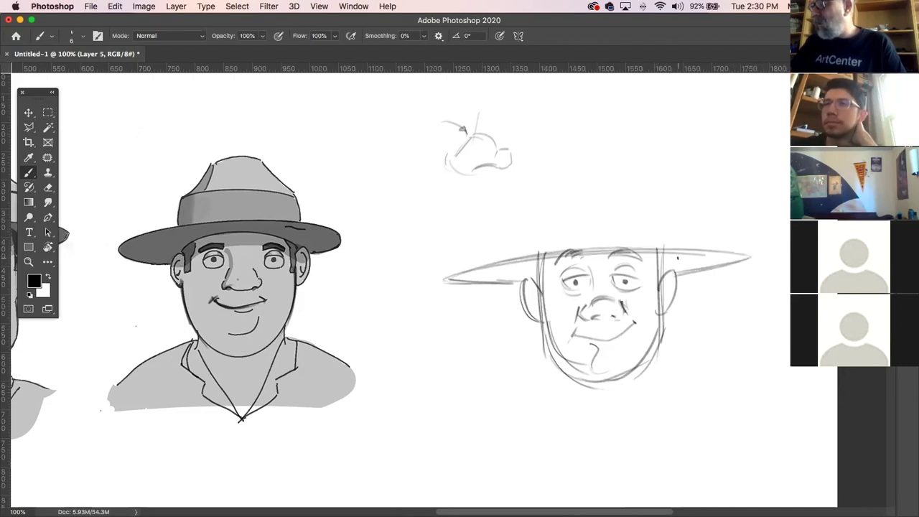
left_click_drag(547, 248, 675, 236)
left_click_drag(586, 250, 731, 247)
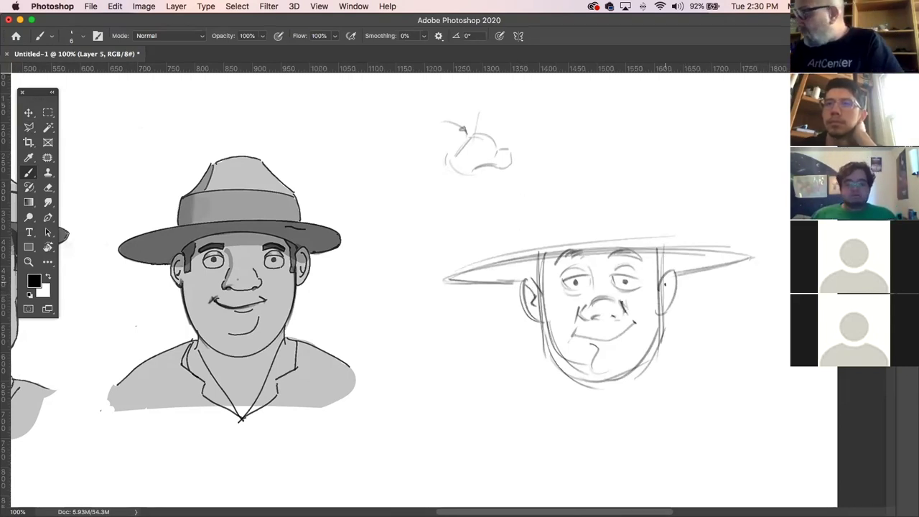
- Add the inner ear detail, then sketch the sides of the neck and an open pointed shirt collar below the chin
left_click_drag(664, 291, 663, 302)
left_click_drag(557, 384, 552, 344)
left_click_drag(659, 342, 656, 381)
mouse_move(586, 396)
left_mouse_down()
mouse_move(602, 419)
mouse_move(572, 434)
left_mouse_up()
left_click_drag(556, 361, 568, 430)
left_click_drag(560, 381, 612, 432)
left_click_drag(629, 400, 655, 431)
left_click_drag(659, 381, 658, 443)
left_click_drag(664, 352, 664, 383)
left_click_drag(629, 411, 659, 358)
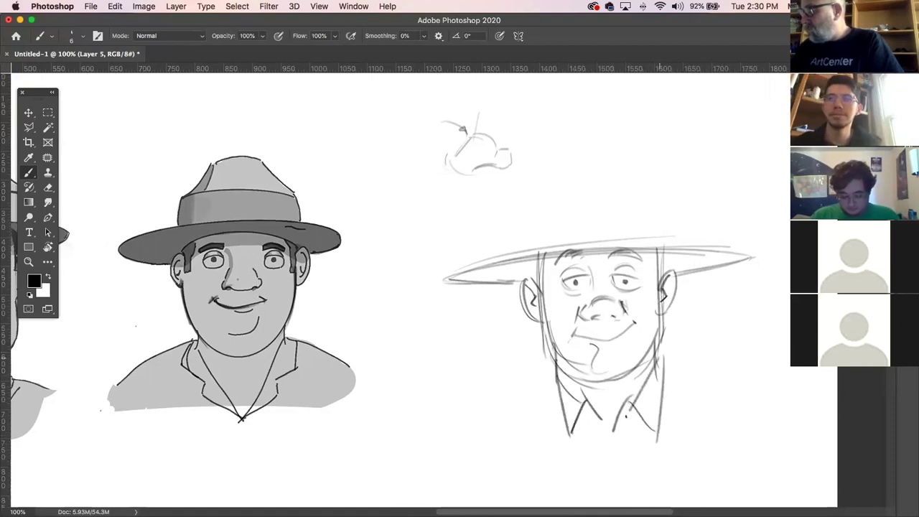
- Sketch the sloping neck muscles and broad shoulder lines on both sides of the collar
mouse_move(556, 362)
left_mouse_down()
mouse_move(553, 411)
mouse_move(489, 428)
left_mouse_up()
left_click_drag(677, 372, 747, 399)
left_click_drag(548, 416, 444, 444)
left_click_drag(668, 414, 788, 421)
left_click_drag(451, 440, 446, 457)
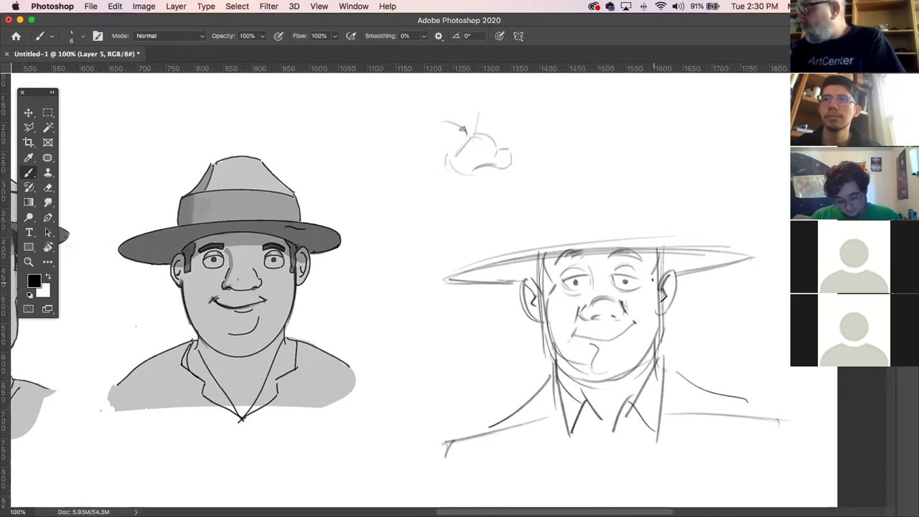
- Draw the sideburns beside the ears and a loose curl of hair falling over the forehead
right_click(655, 281)
left_click(586, 208)
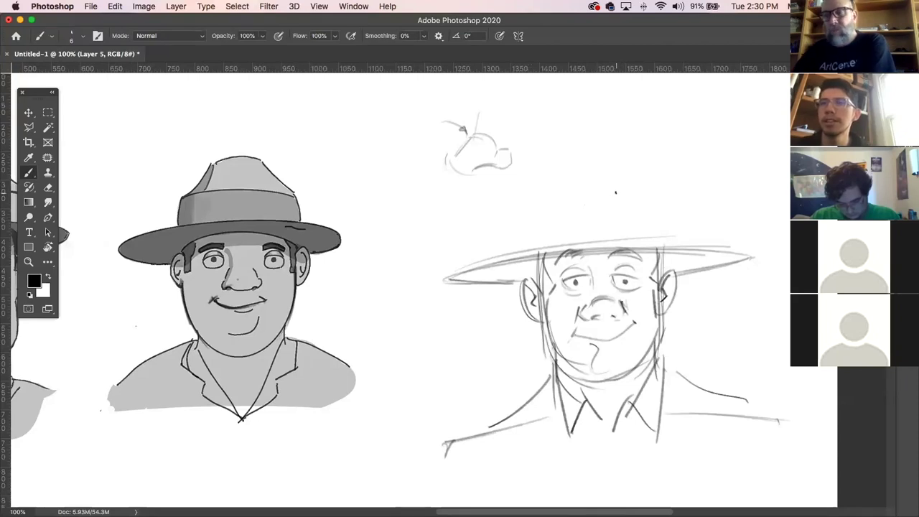
mouse_move(594, 247)
left_mouse_down()
mouse_move(636, 264)
mouse_move(620, 260)
mouse_move(647, 254)
left_mouse_up()
left_click_drag(552, 252, 533, 287)
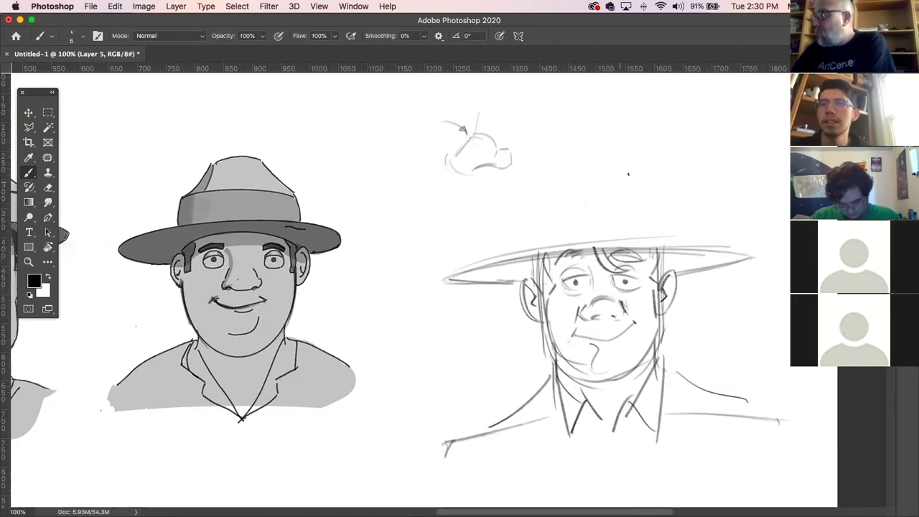
- Sketch the hat's tall crown with straight sides and a pinched, domed top, plus the curved line where it meets the forehead
left_click_drag(536, 205, 536, 269)
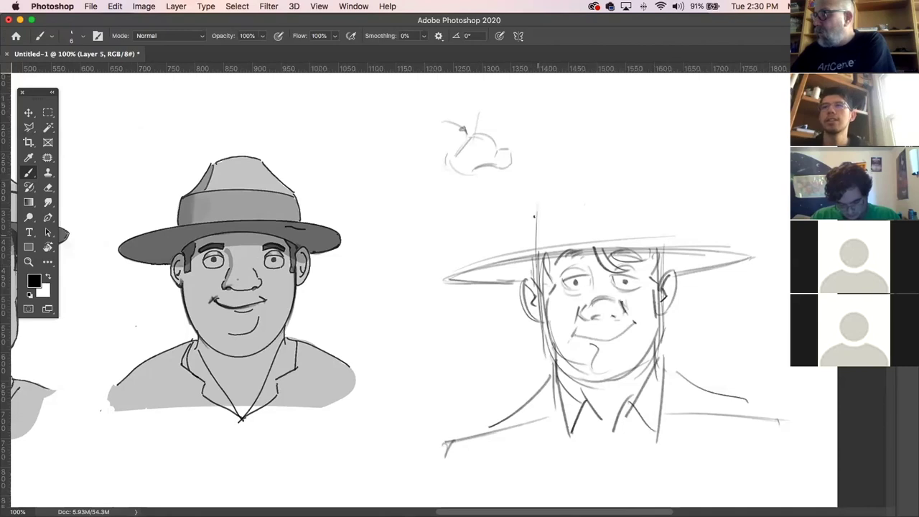
left_click_drag(658, 204, 661, 266)
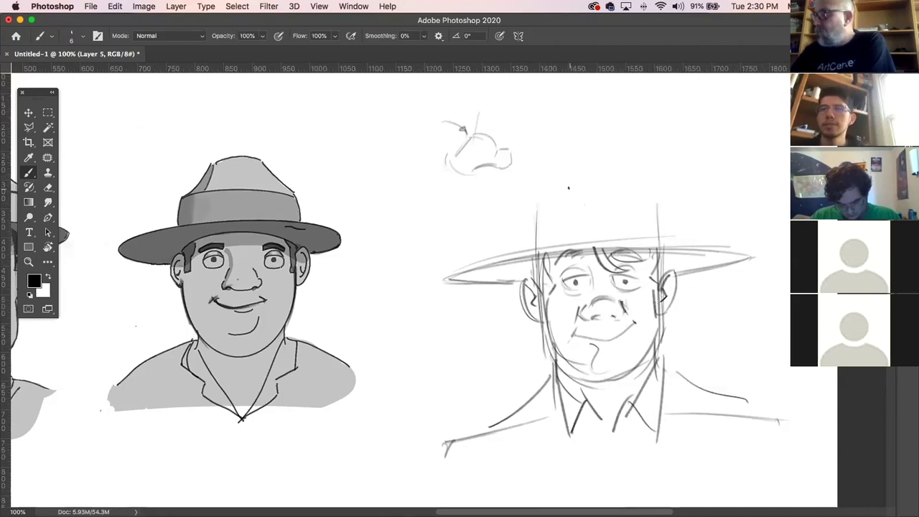
left_click_drag(532, 273, 667, 260)
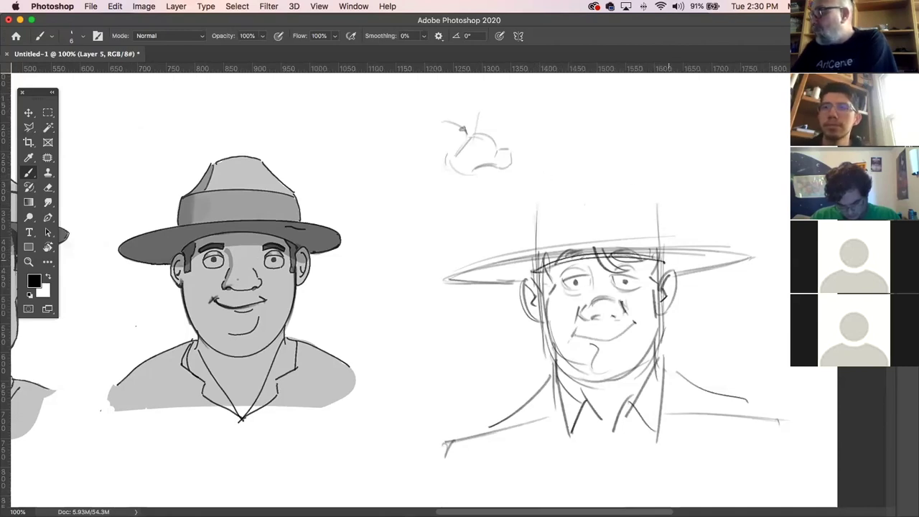
mouse_move(538, 206)
left_mouse_down()
mouse_move(580, 164)
mouse_move(586, 172)
mouse_move(569, 172)
mouse_move(632, 169)
mouse_move(613, 170)
mouse_move(645, 206)
mouse_move(621, 168)
mouse_move(649, 195)
left_mouse_up()
mouse_move(573, 171)
left_mouse_down()
mouse_move(533, 252)
mouse_move(655, 229)
left_mouse_up()
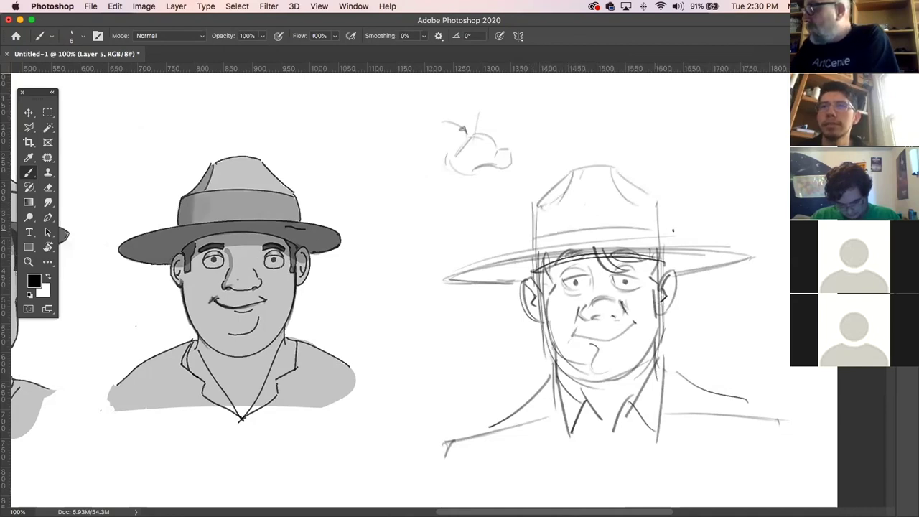
- Shade the narrow hat band at the base of the crown with dark curved strokes, leaving a small highlight
mouse_move(526, 239)
left_mouse_down()
mouse_move(649, 229)
mouse_move(581, 236)
mouse_move(603, 231)
left_mouse_up()
mouse_move(533, 247)
left_mouse_down()
mouse_move(661, 234)
mouse_move(612, 233)
mouse_move(658, 235)
mouse_move(616, 238)
mouse_move(646, 238)
left_mouse_up()
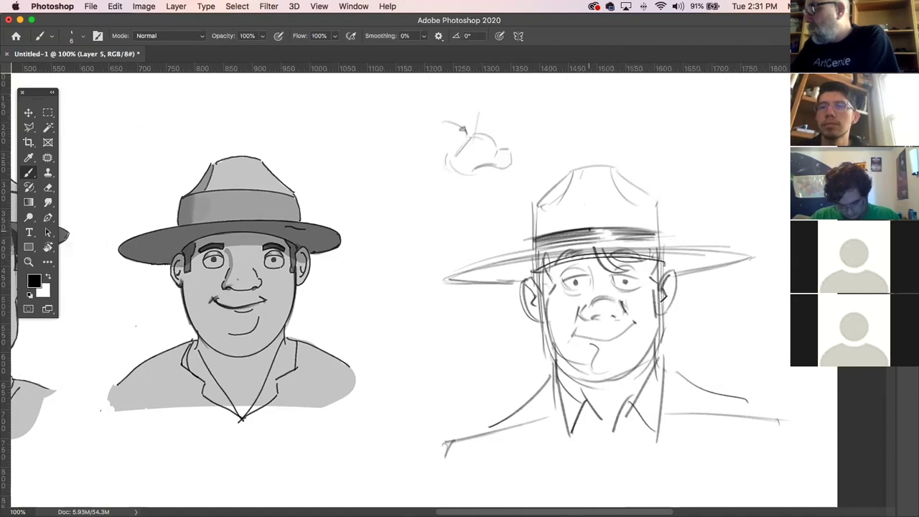
left_click_drag(583, 234, 601, 231)
mouse_move(585, 240)
left_mouse_down()
mouse_move(601, 244)
mouse_move(625, 231)
left_mouse_up()
left_click_drag(615, 244, 624, 238)
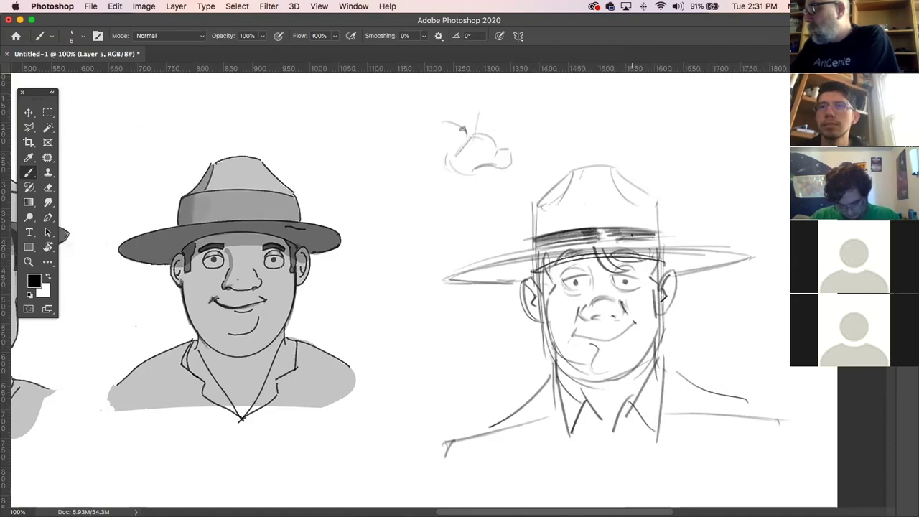
- Reinforce the crown's outline and the dents on both sides with darker strokes
left_click_drag(537, 203, 572, 171)
left_click_drag(547, 197, 572, 171)
left_click_drag(537, 238, 536, 204)
mouse_move(556, 208)
left_mouse_down()
mouse_move(573, 172)
mouse_move(621, 166)
mouse_move(648, 206)
left_mouse_up()
left_click_drag(626, 173, 655, 200)
left_click_drag(656, 200, 656, 240)
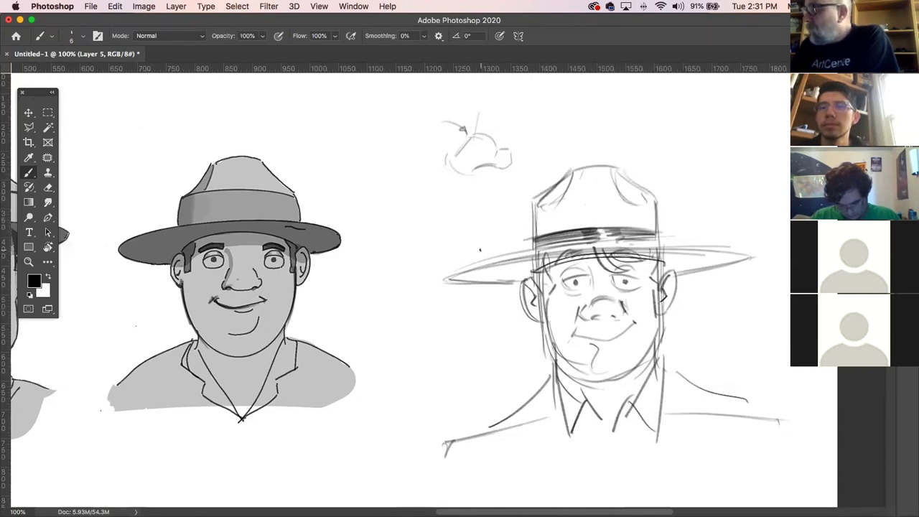
- Strengthen the eyelid line and hatch shading over the nose of the new head, keeping the Brush tool active
left_click_drag(562, 282, 566, 279)
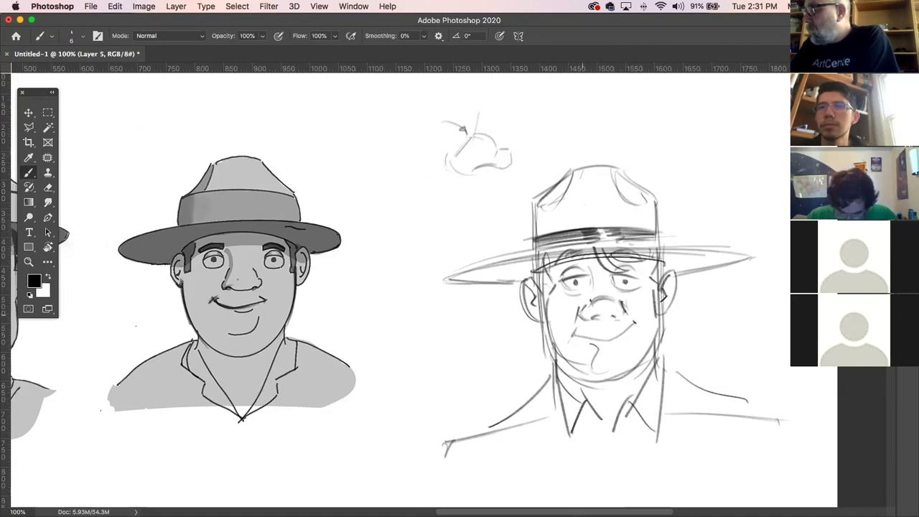
mouse_move(601, 300)
left_mouse_down()
mouse_move(593, 313)
mouse_move(621, 313)
left_mouse_up()
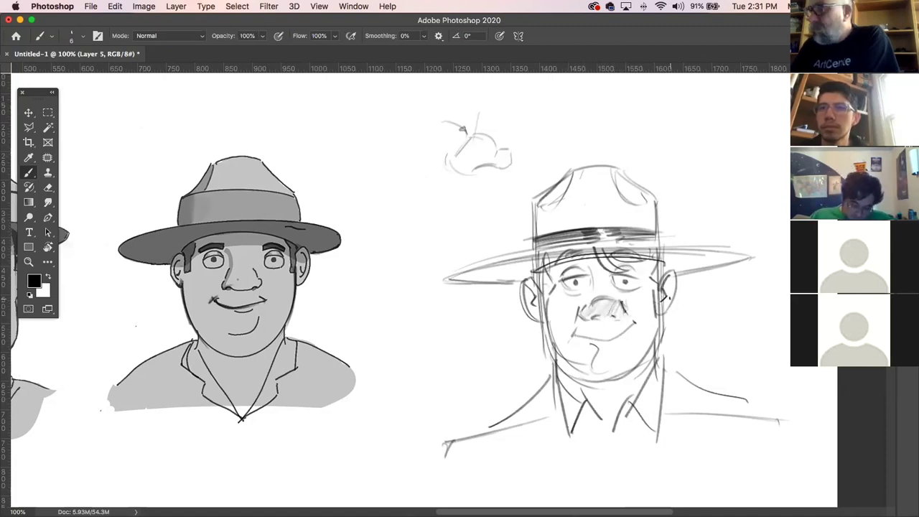
left_click(48, 203)
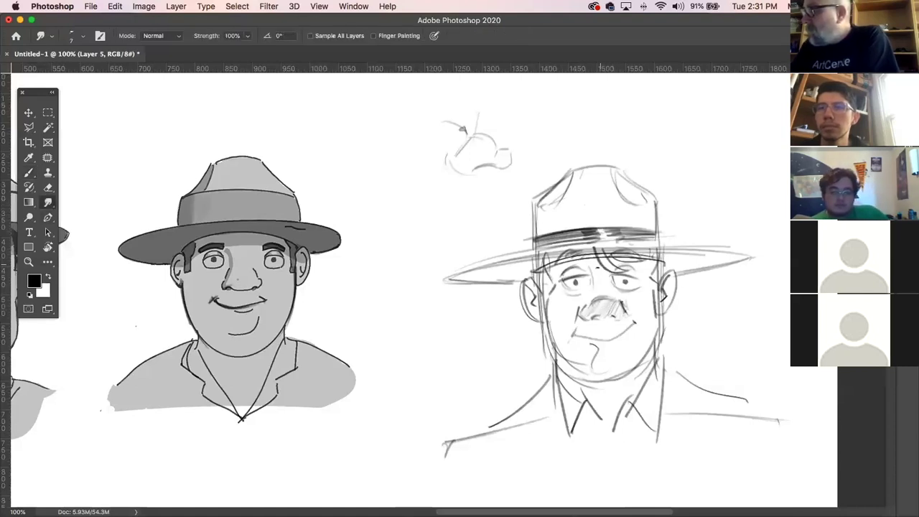
key("b")
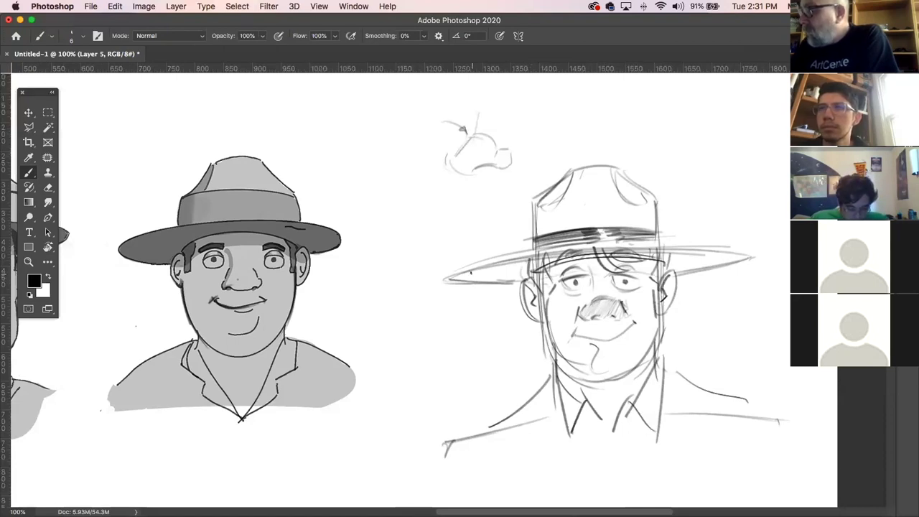
- Hatch the underside of the hat brim and its shadow on the forehead, then darken the brim's upper edge
mouse_move(461, 282)
left_mouse_down()
mouse_move(524, 255)
mouse_move(500, 275)
mouse_move(515, 262)
mouse_move(572, 258)
left_mouse_up()
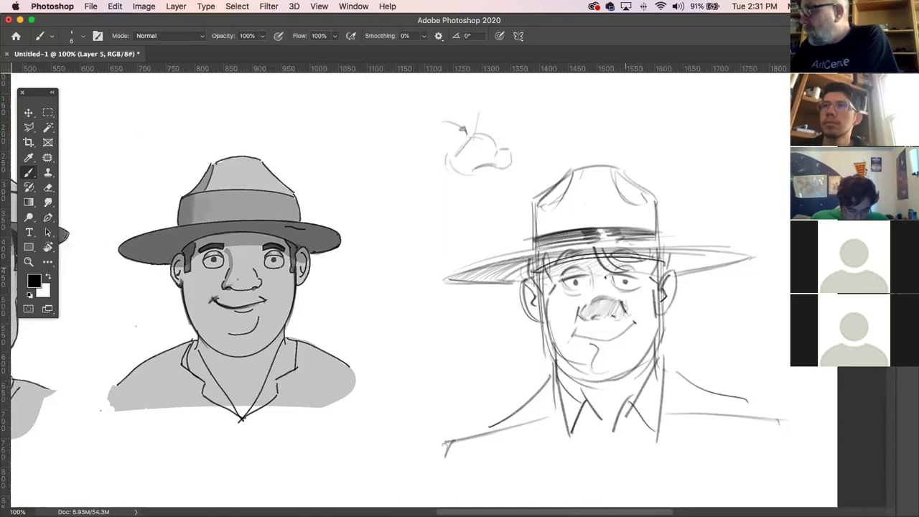
left_click_drag(611, 281, 685, 252)
left_click_drag(654, 278, 729, 250)
left_click_drag(675, 278, 740, 254)
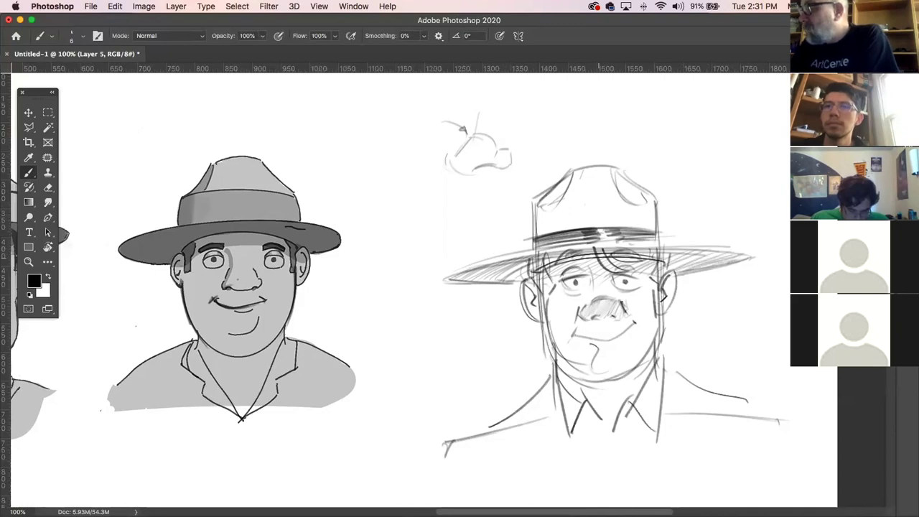
left_click_drag(456, 274, 701, 249)
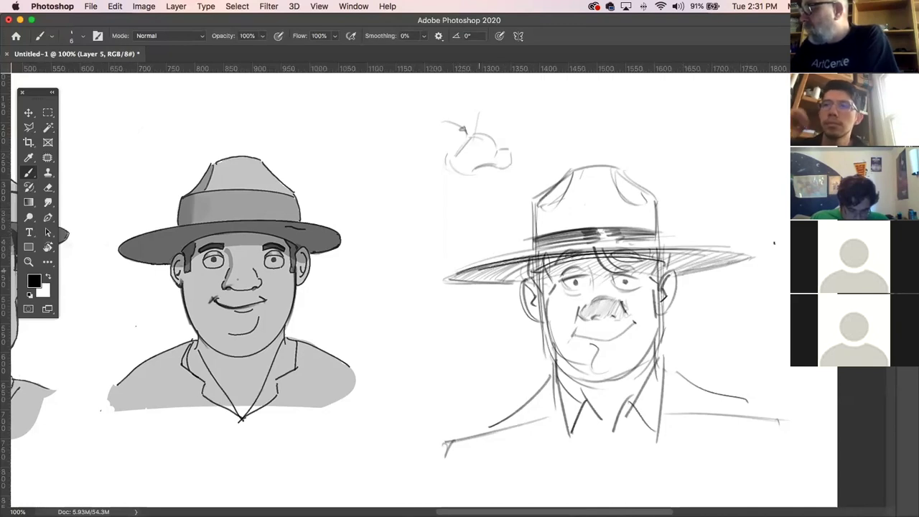
left_click_drag(488, 268, 740, 253)
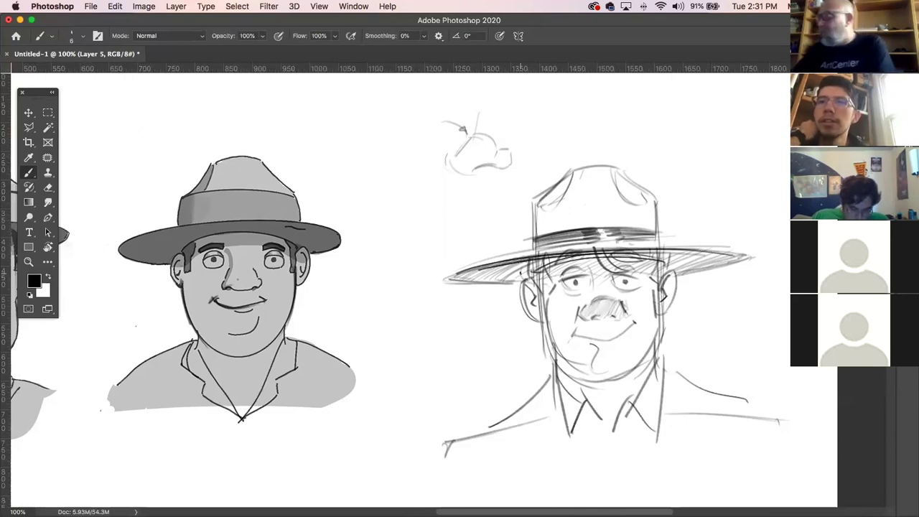
- Refine the face by accenting the mouth and chin, darkening the eyebrow, and strengthening the outer ear's outline
left_click(596, 339)
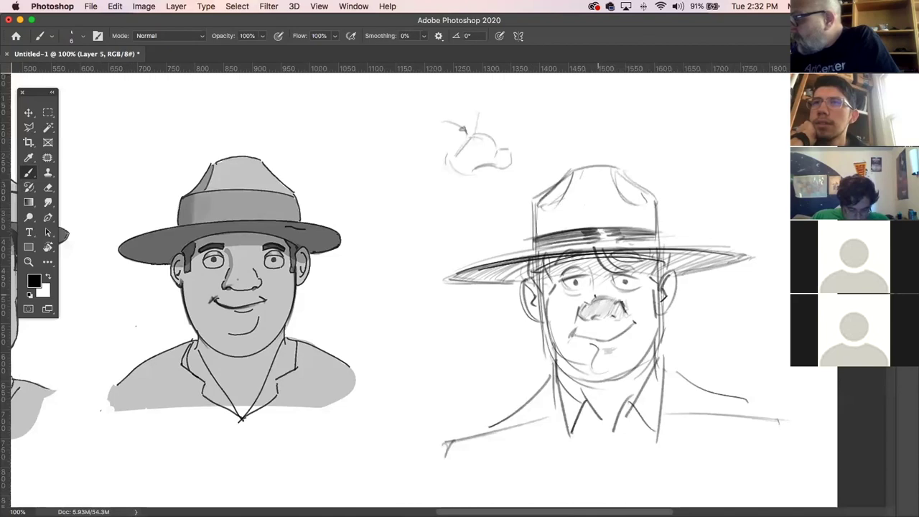
mouse_move(592, 266)
left_mouse_down()
mouse_move(577, 219)
mouse_move(575, 253)
left_mouse_up()
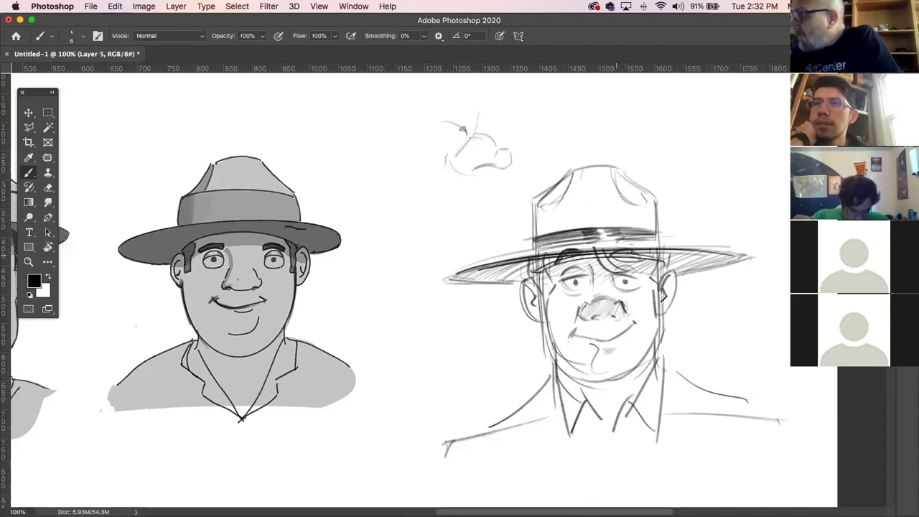
left_click_drag(675, 270, 661, 313)
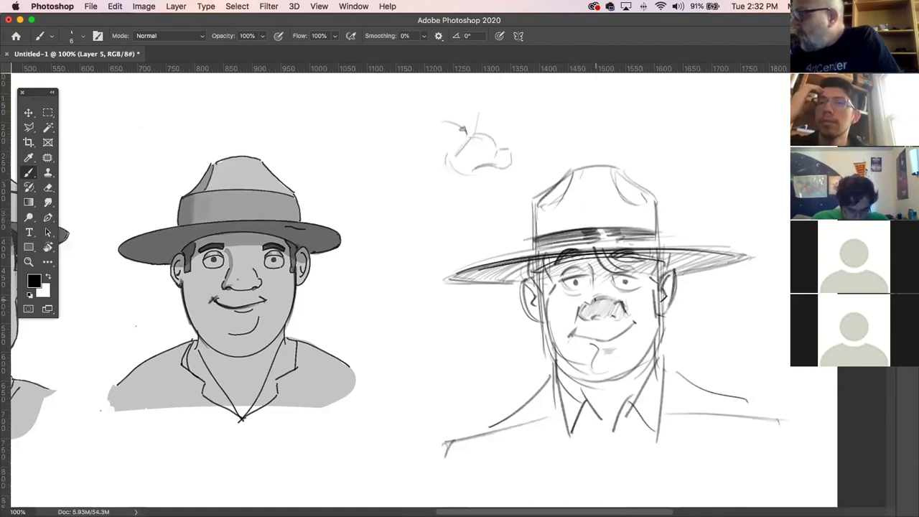
- Create a new layer directly above the exploratory heads layer and enlarge the brush to 25
key("F7")
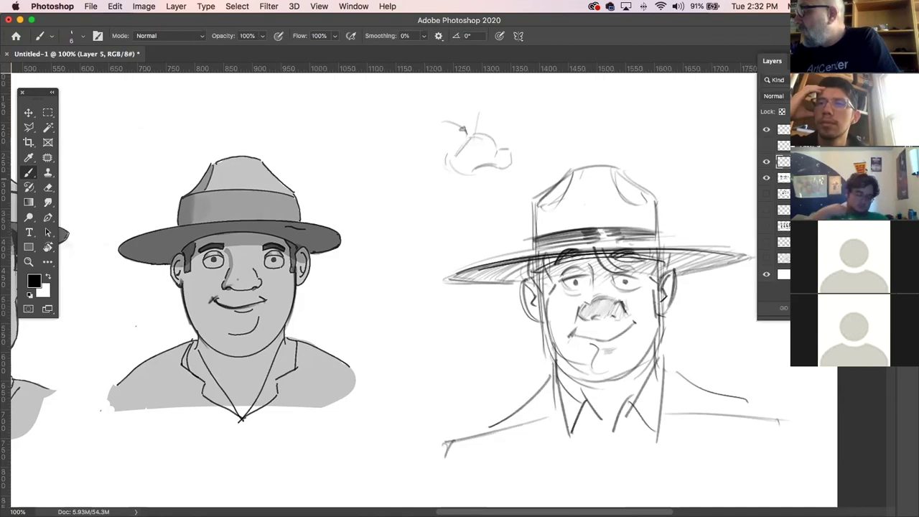
left_click(826, 177)
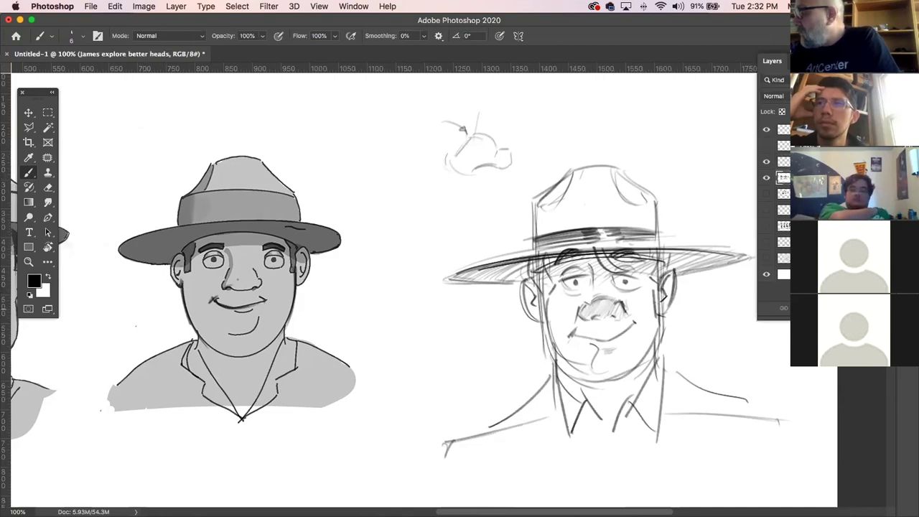
key("super+shift+alt+n")
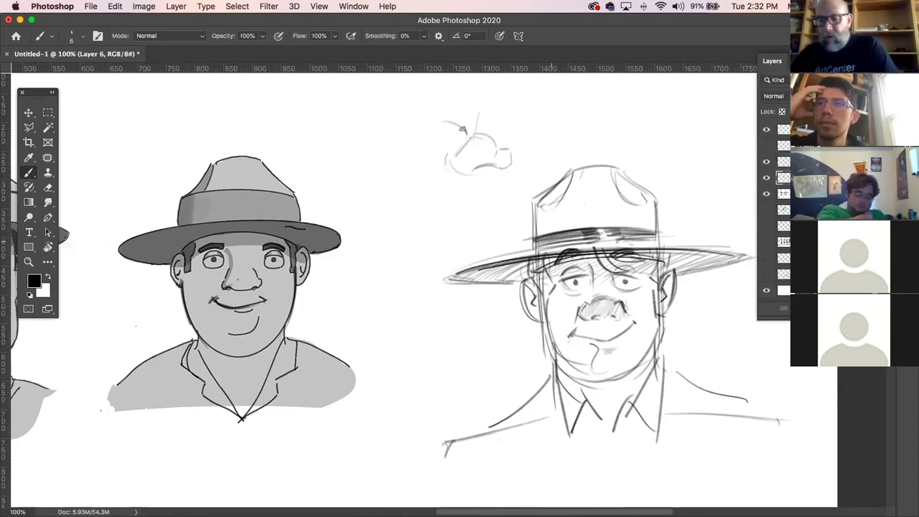
key("bracketright")
key("bracketright")
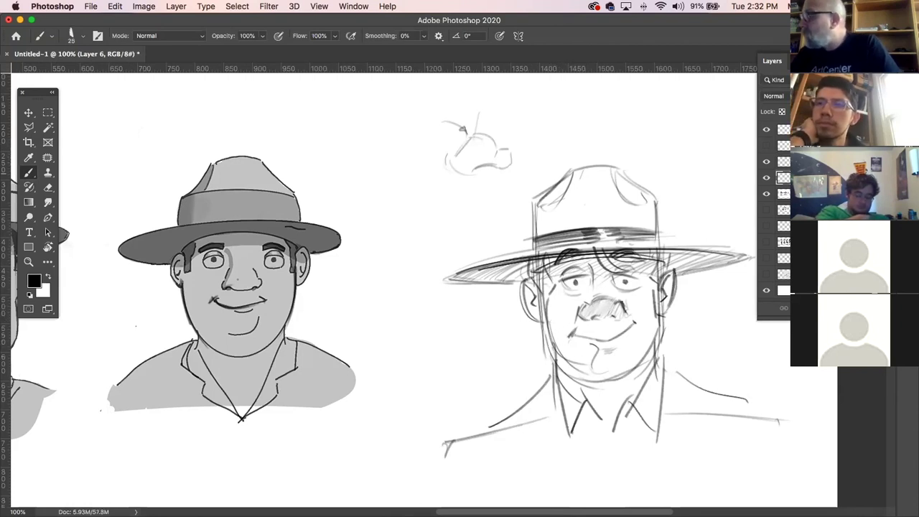
mouse_move(441, 372)
left_mouse_down()
mouse_move(480, 343)
mouse_move(466, 363)
left_mouse_up()
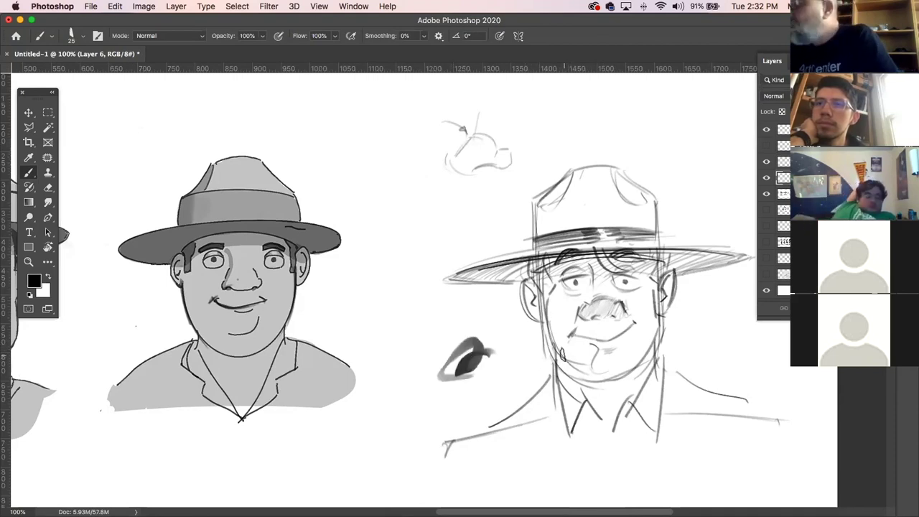
left_click(767, 178)
left_click(767, 178)
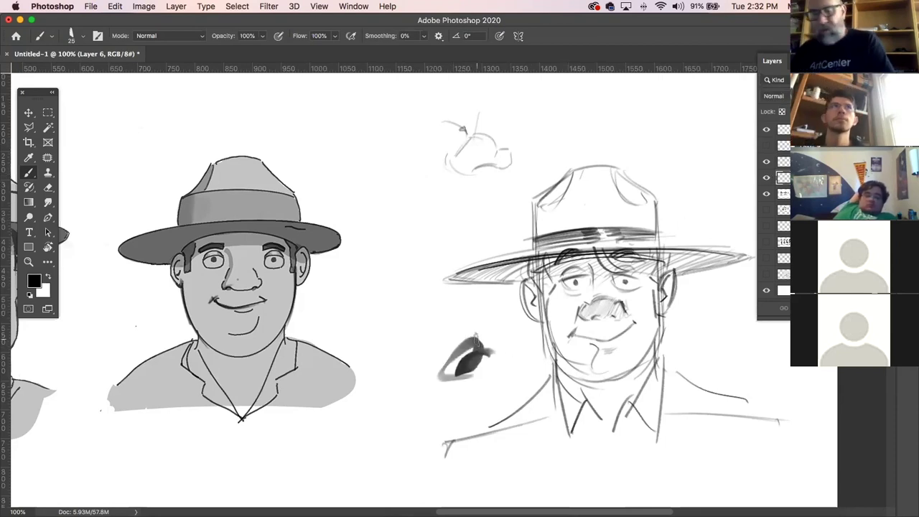
key("super+z")
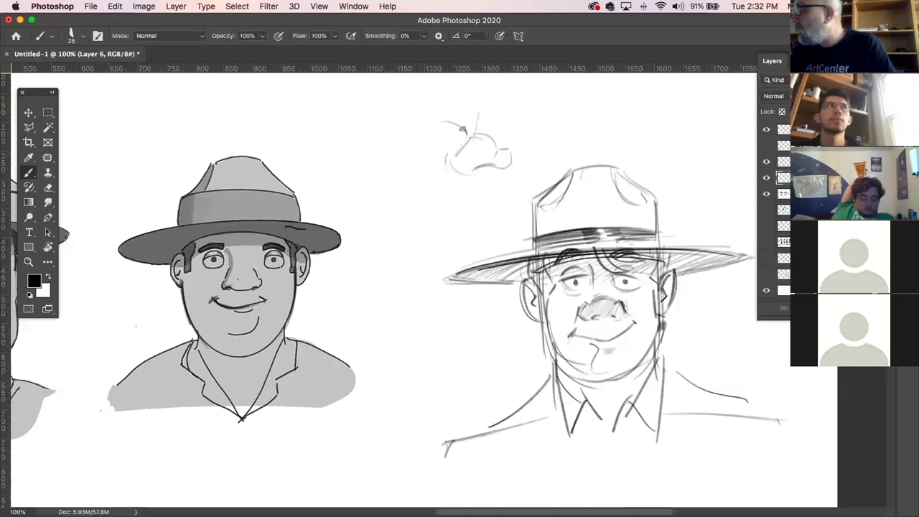
- Identify the layer holding the new head sketch by toggling its visibility, and make it the active layer
left_click(768, 161)
left_click(767, 162)
left_click(784, 161)
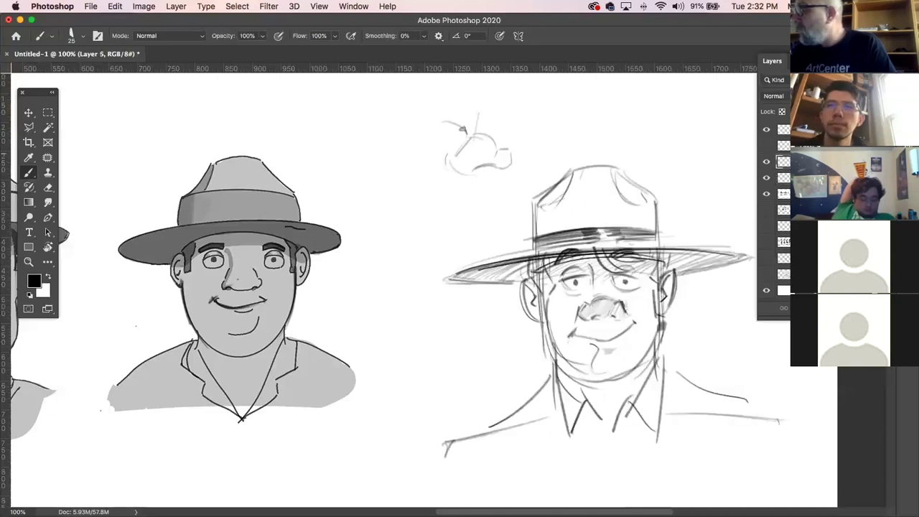
- Set the new head sketch's layer to Multiply and clear the heavy dark stubble strokes from the layer below it
left_click(774, 95)
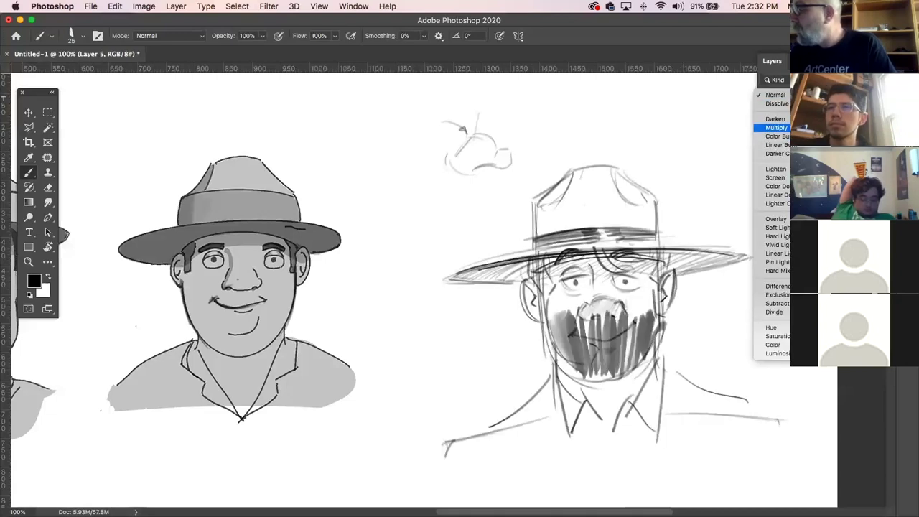
left_click(776, 127)
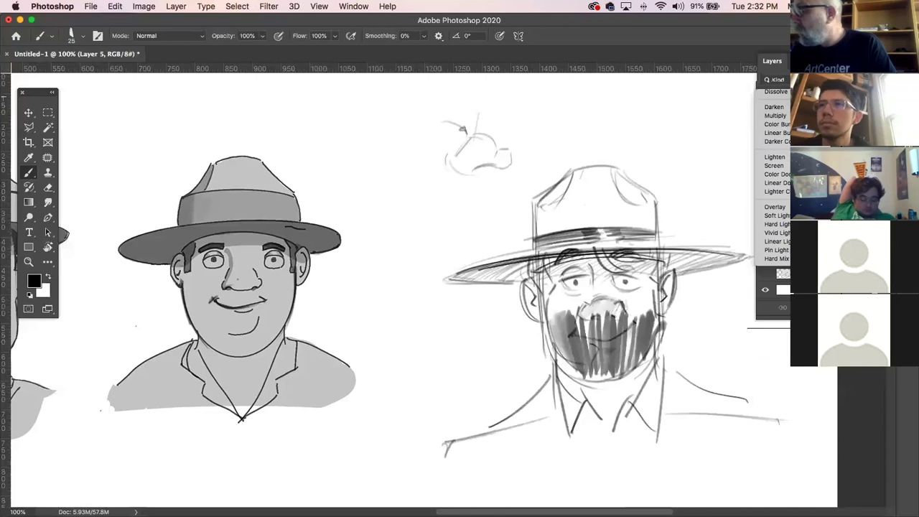
left_click(49, 203)
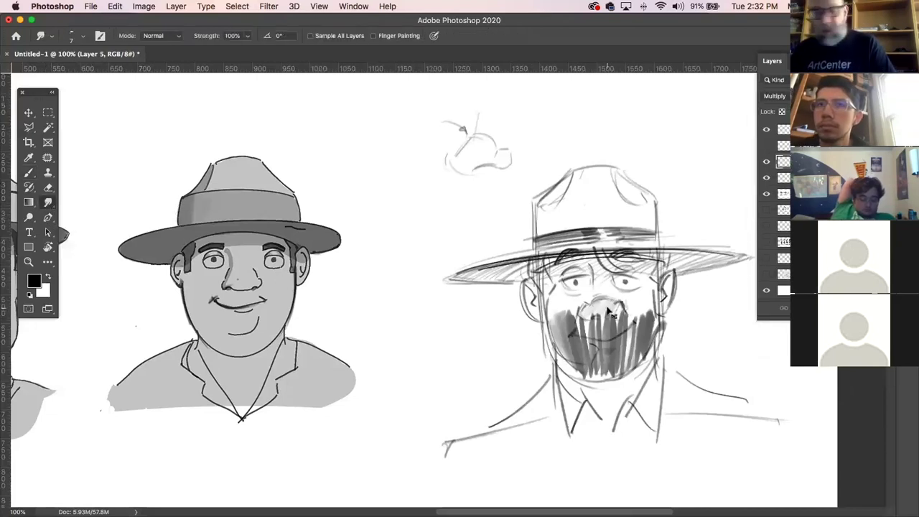
key("super+z")
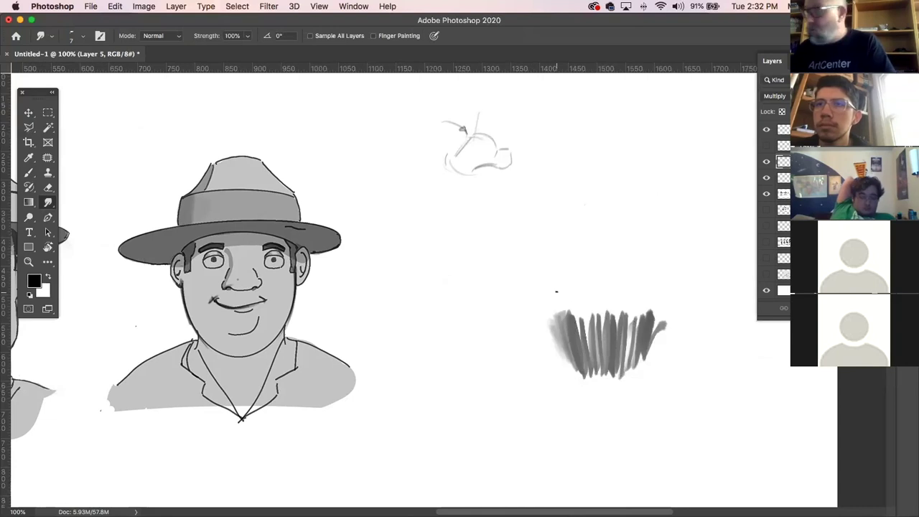
key("super+shift+z")
left_click(826, 177)
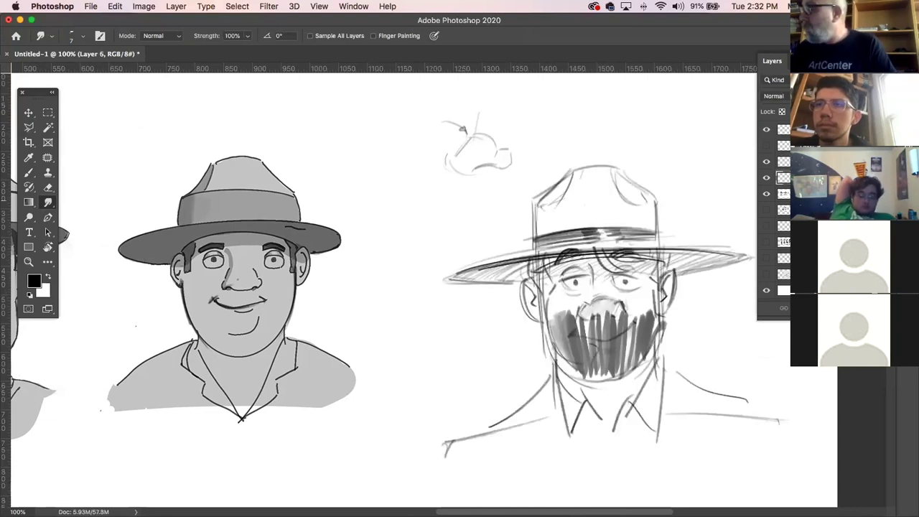
key("BackSpace")
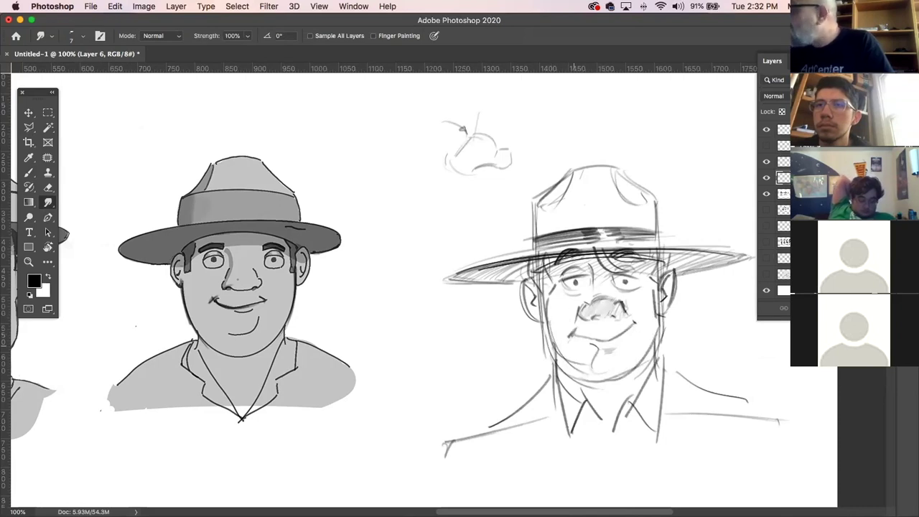
- Hatch light stubble over the lower face on the layer below the sketch with a size 10 brush, and blend it with a size 25 Smudge tool
left_click(827, 162)
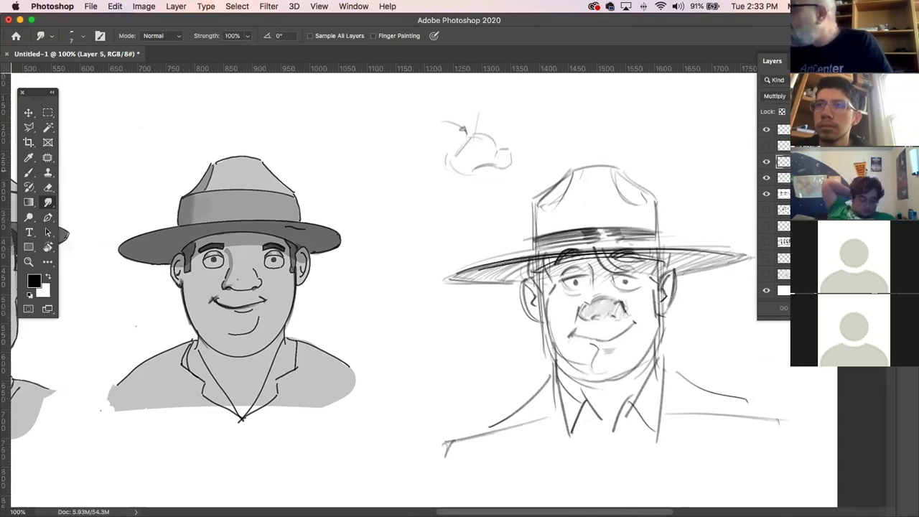
left_click(784, 177)
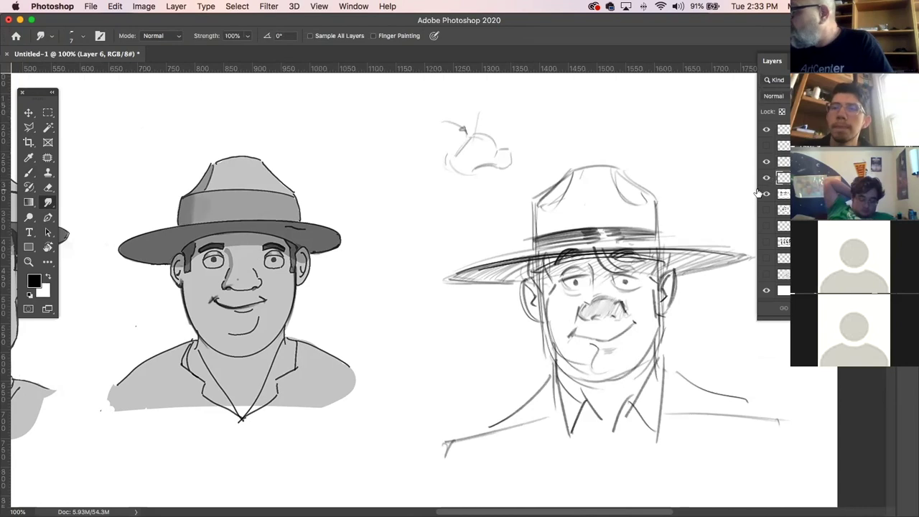
key("bracketright")
key("bracketright")
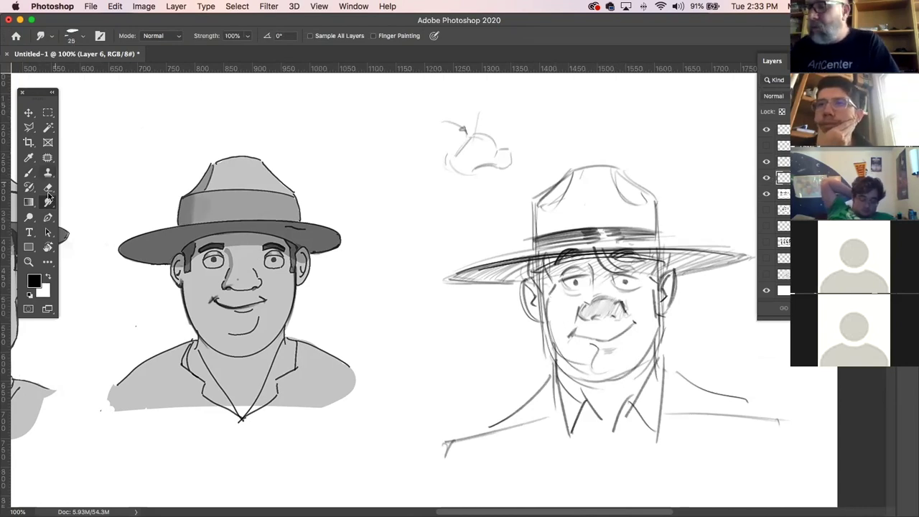
left_click(29, 172)
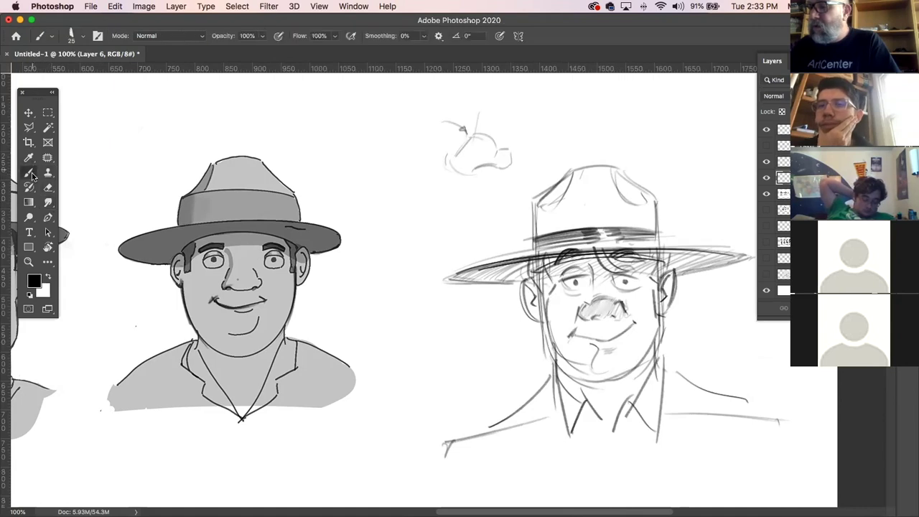
key("bracketleft")
key("bracketleft")
key("bracketleft")
mouse_move(553, 316)
left_mouse_down()
mouse_move(575, 367)
mouse_move(580, 319)
mouse_move(593, 373)
left_mouse_up()
mouse_move(588, 327)
left_mouse_down()
mouse_move(622, 365)
mouse_move(630, 329)
mouse_move(647, 345)
mouse_move(656, 316)
left_mouse_up()
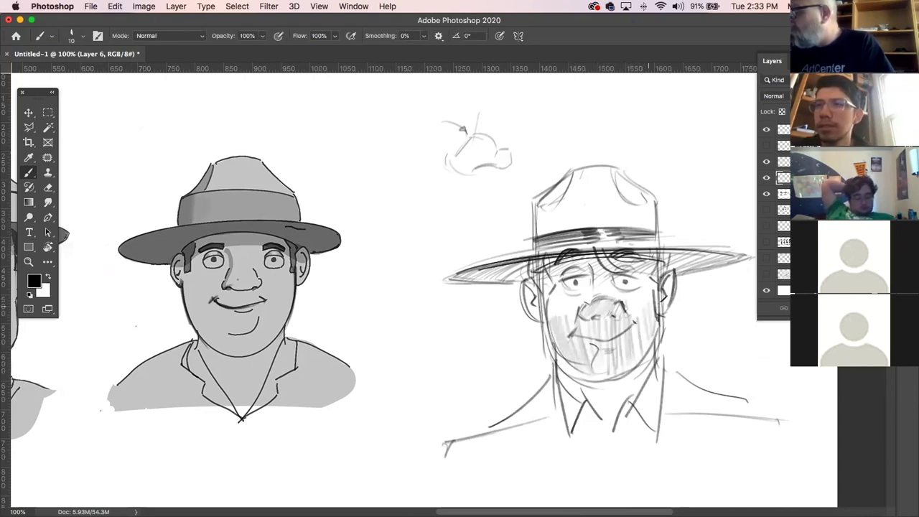
left_click(48, 203)
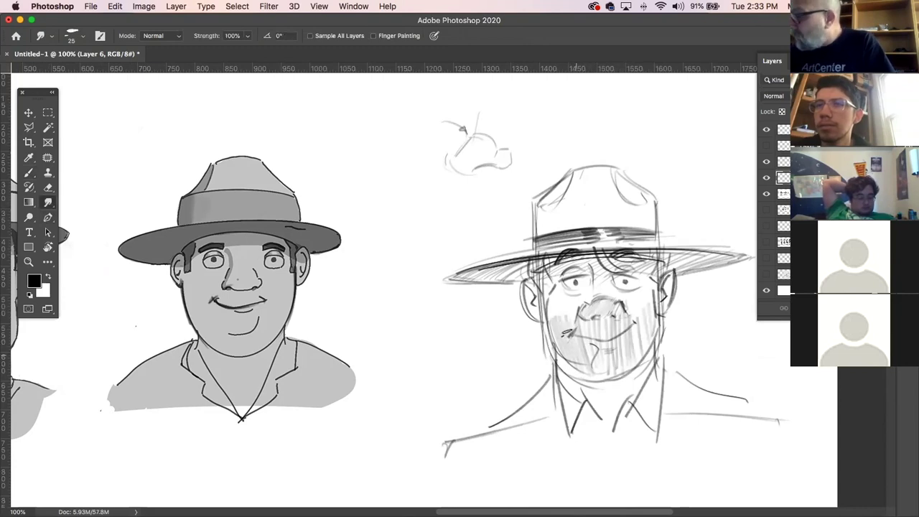
mouse_move(590, 348)
left_mouse_down()
mouse_move(609, 357)
mouse_move(639, 323)
mouse_move(649, 332)
left_mouse_up()
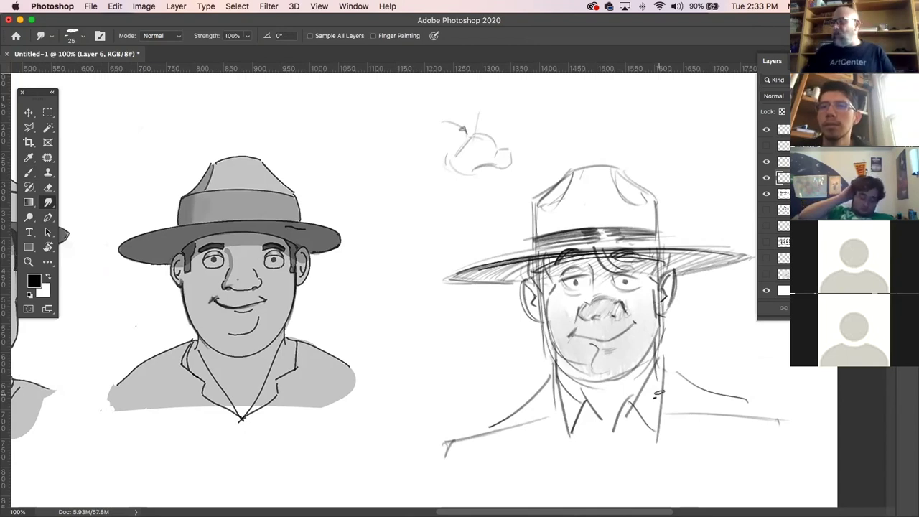
- Darken the underside of the hat brim on both sides of the head and shade inside both ears
key("b")
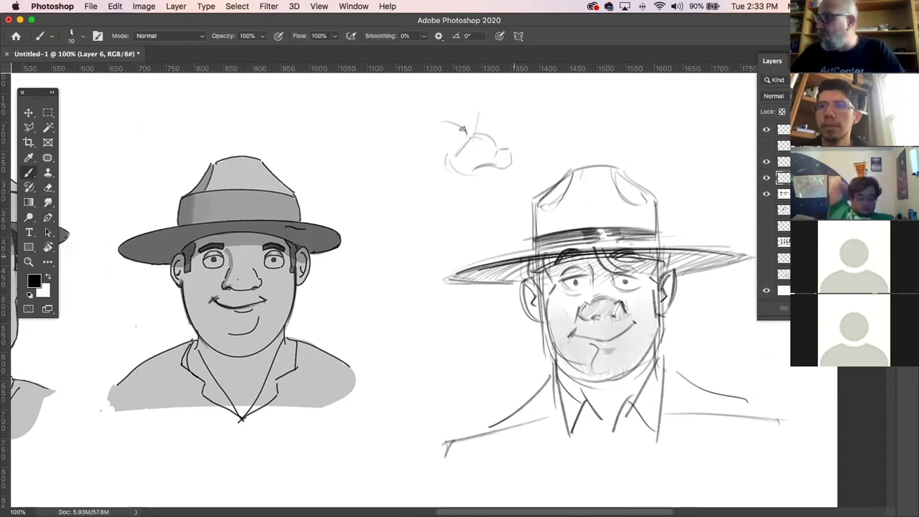
mouse_move(475, 271)
left_mouse_down()
mouse_move(523, 271)
mouse_move(536, 260)
mouse_move(534, 268)
left_mouse_up()
mouse_move(652, 266)
left_mouse_down()
mouse_move(708, 248)
mouse_move(720, 256)
left_mouse_up()
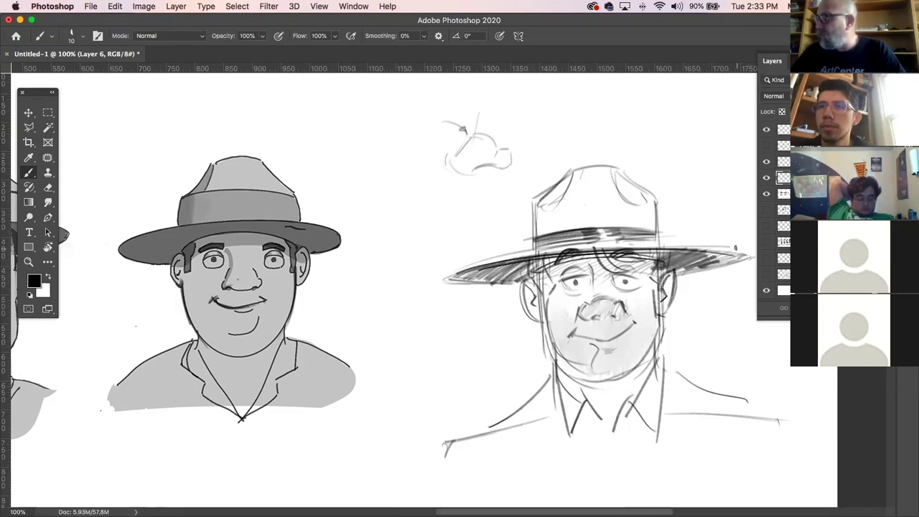
mouse_move(661, 293)
left_mouse_down()
mouse_move(664, 313)
mouse_move(670, 283)
left_mouse_up()
left_click_drag(525, 279, 540, 315)
- Shade beneath the lower lip and chin, and darken the sideburn and jaw edge along the face's right side
mouse_move(596, 346)
left_mouse_down()
mouse_move(603, 377)
mouse_move(637, 388)
left_mouse_up()
left_click_drag(564, 370, 635, 391)
left_click_drag(601, 346, 605, 355)
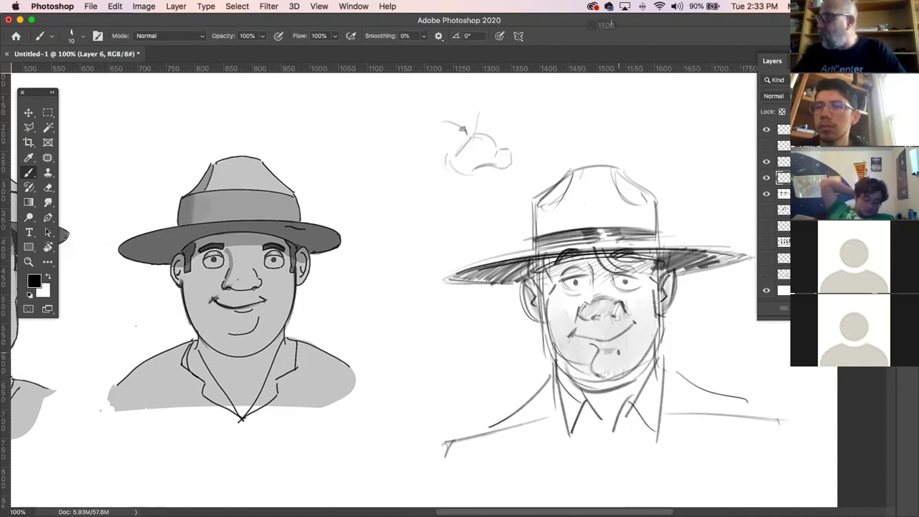
left_click_drag(661, 299, 659, 336)
left_click_drag(659, 282, 656, 348)
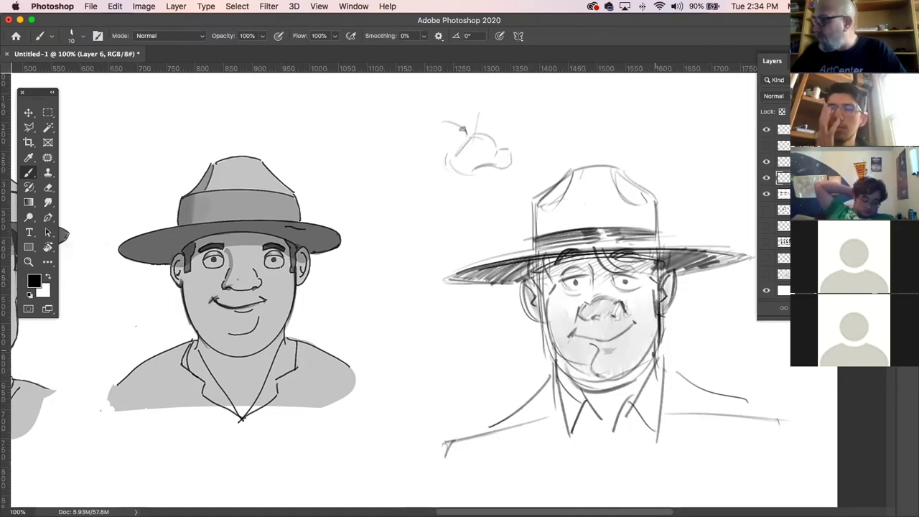
- Draw line-weight samples in the empty space between the two heads: a circle of varying thickness and several short tapered strokes
left_click_drag(380, 160, 418, 172)
left_click_drag(422, 113, 405, 138)
left_click_drag(428, 202, 425, 208)
left_click_drag(421, 162, 440, 147)
left_click_drag(367, 252, 411, 234)
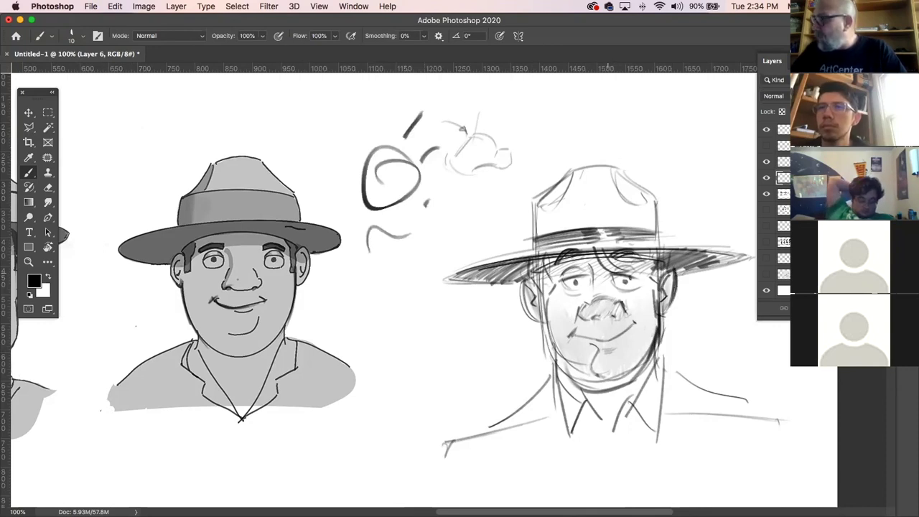
- Accent the new head's nose, the corner of its mouth and the inner edges of its ears with darker strokes
left_click_drag(592, 302, 606, 295)
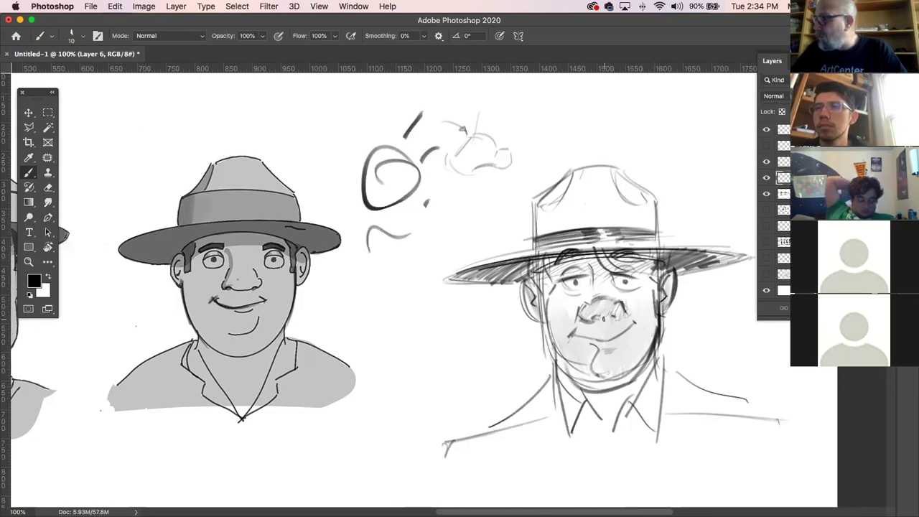
left_click_drag(614, 333, 635, 324)
left_click_drag(541, 291, 539, 323)
left_click_drag(674, 274, 671, 289)
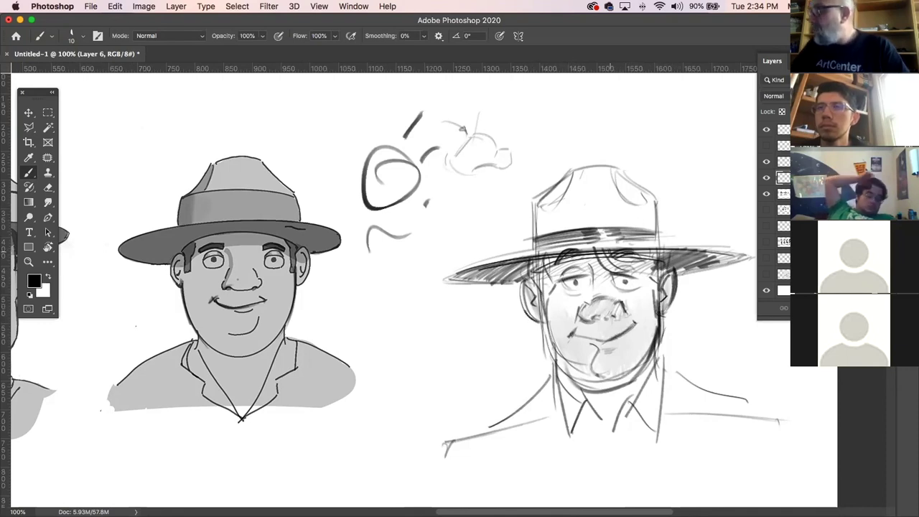
- Strengthen the hat brim with long dark strokes across its width and darken the hat band and crown edge
left_click_drag(490, 268, 626, 255)
left_click_drag(523, 263, 712, 248)
left_click_drag(460, 279, 700, 252)
mouse_move(530, 204)
left_mouse_down()
mouse_move(529, 249)
mouse_move(566, 232)
mouse_move(569, 243)
left_mouse_up()
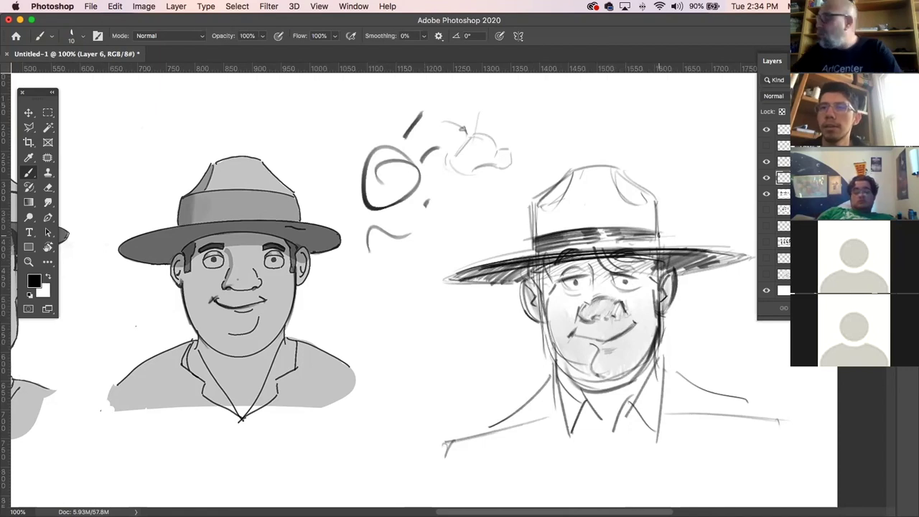
- Hide the new head's sketch and shading layers and make the topmost layer active
left_click_drag(766, 178, 767, 162)
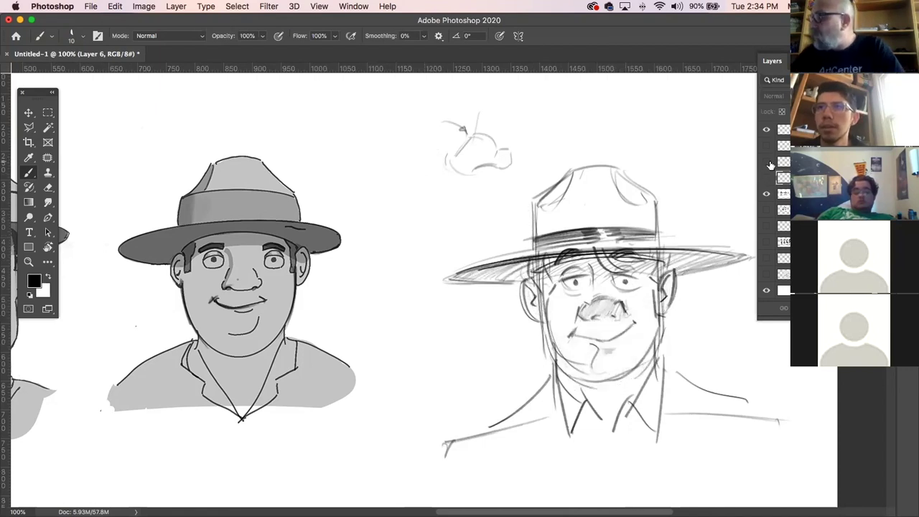
left_click(769, 165)
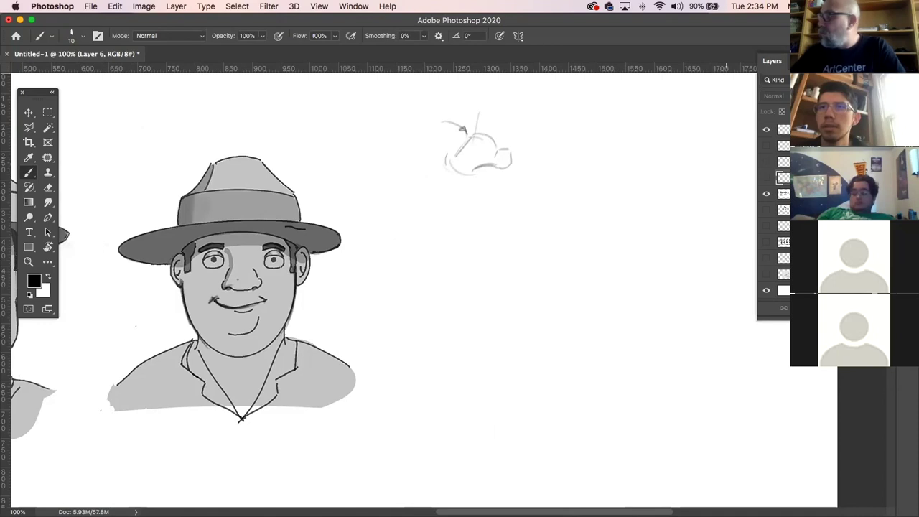
left_click(812, 129)
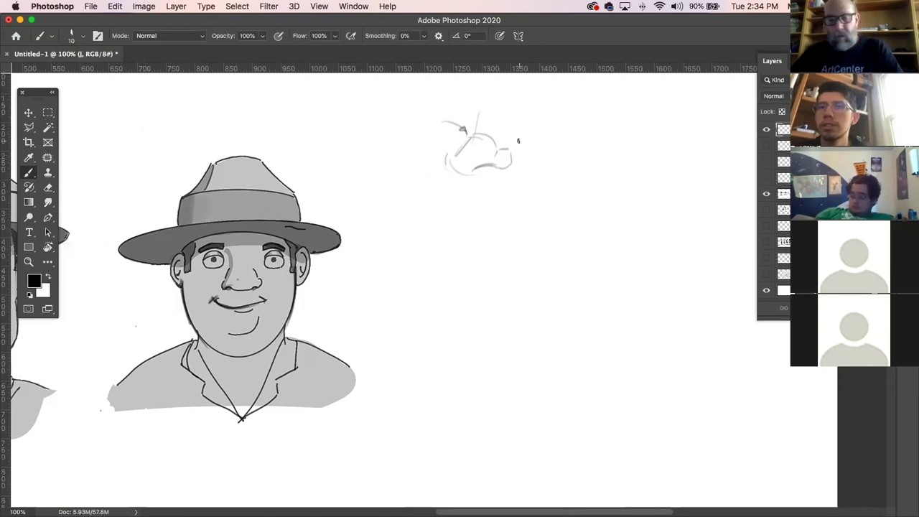
left_click(48, 112)
left_click_drag(409, 94, 577, 210)
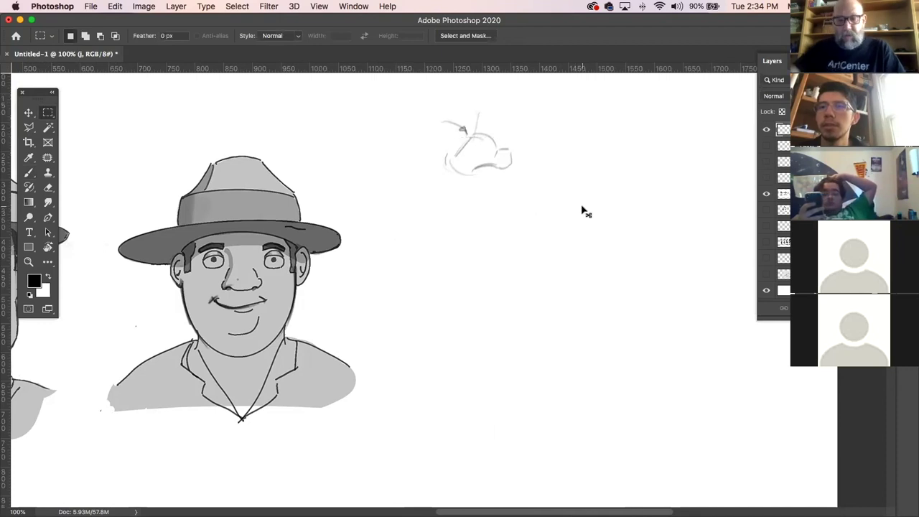
key("super+minus")
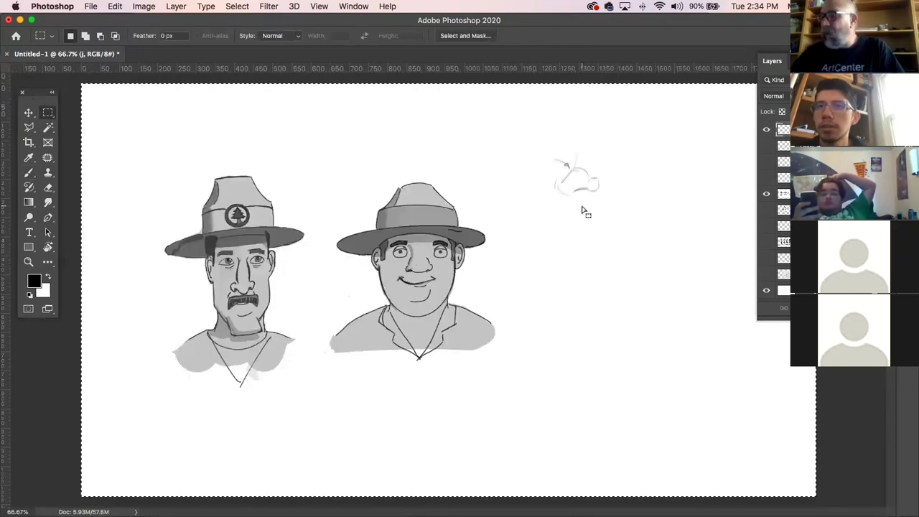
- Clear the selection and brush a curved arrow pointing down at the round-faced ranger's hat
left_click(32, 172)
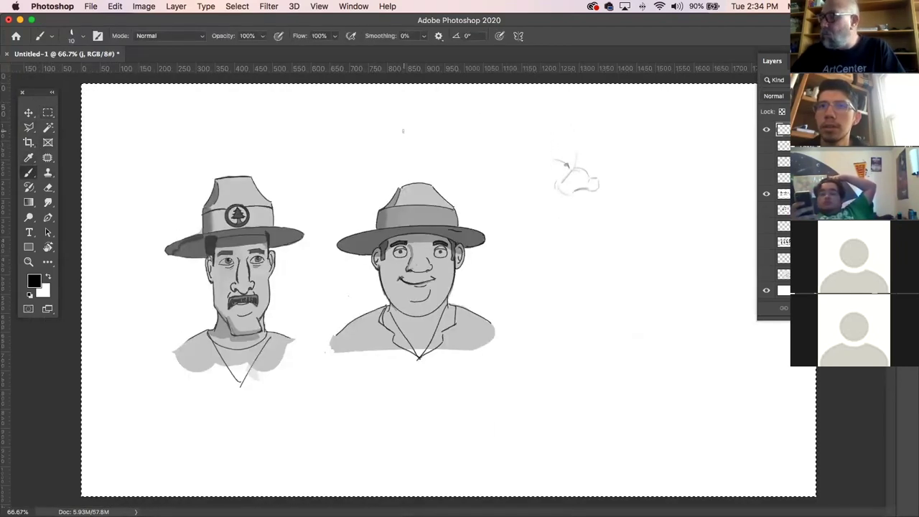
key("super+d")
left_click_drag(388, 122, 418, 170)
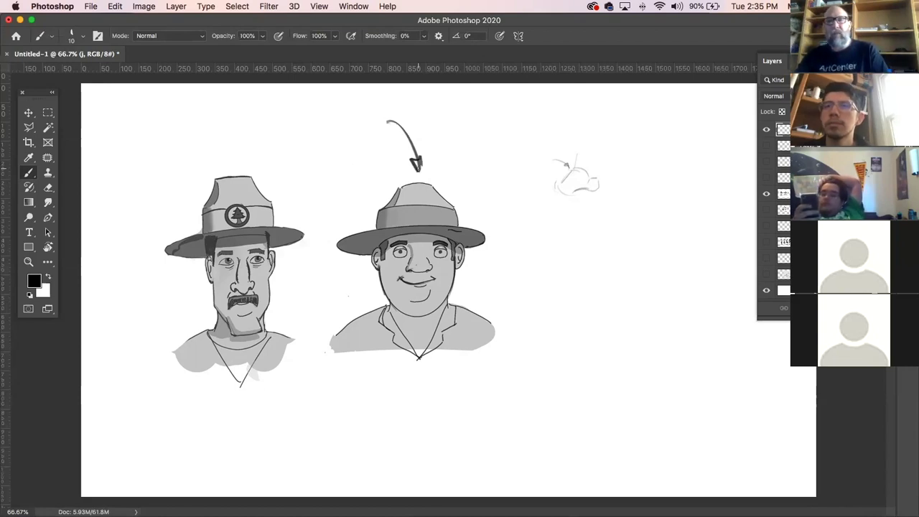
- Hide the arrow and ranger heads layers, and place the Viking Thumbnail Refine 2 image on the canvas scaled to 121.26%
left_click(767, 130)
left_click(767, 194)
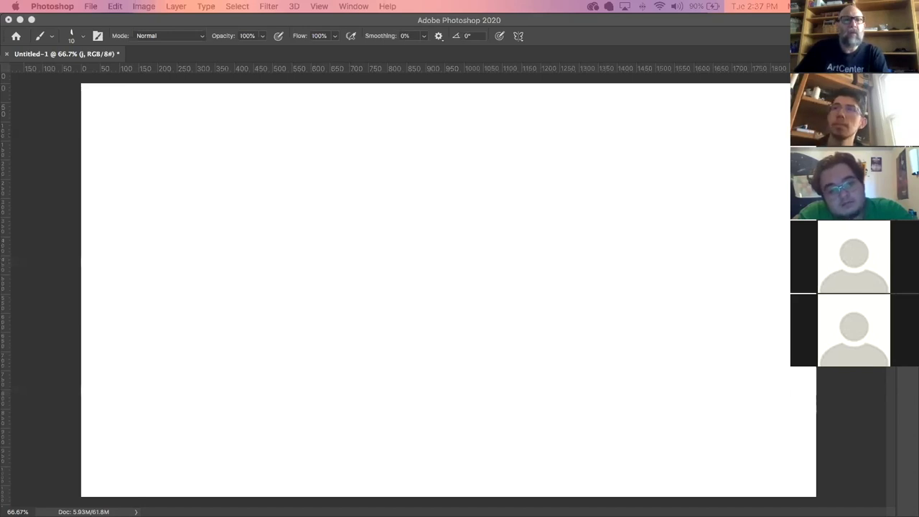
left_click_drag(562, 391, 291, 259)
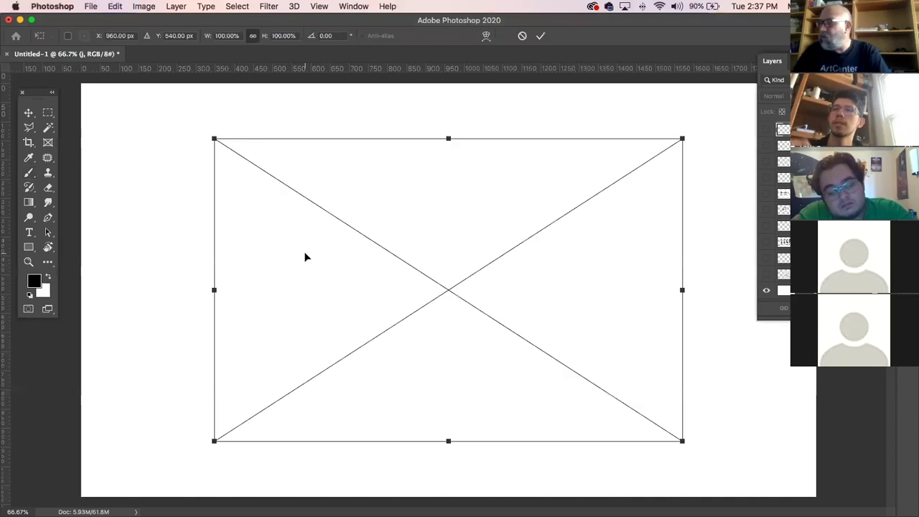
left_click_drag(350, 263, 244, 201)
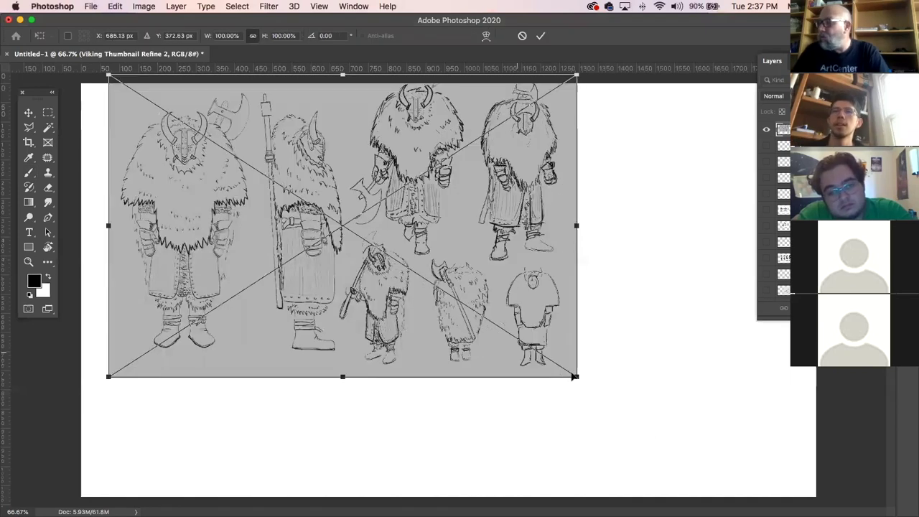
left_click_drag(577, 377, 679, 460)
left_click_drag(372, 242, 384, 258)
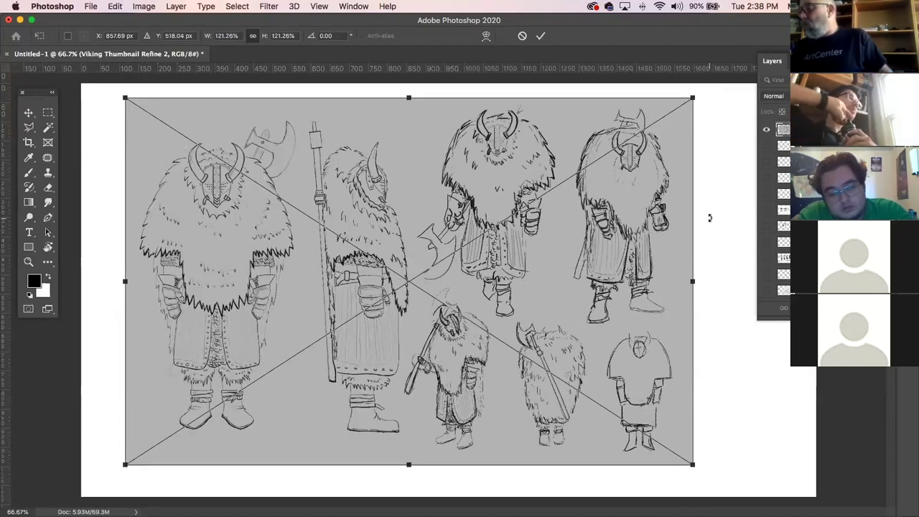
left_click(28, 112)
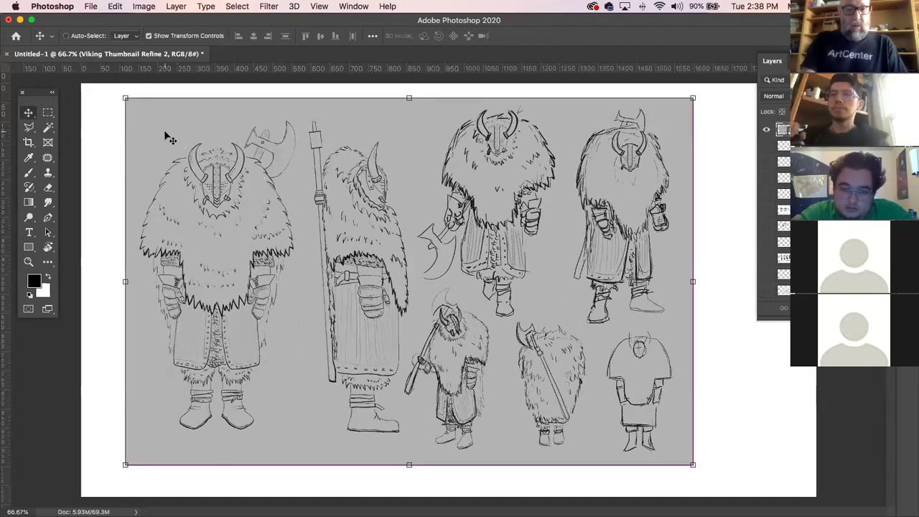
- Desaturate the placed Viking sheet with a Hue/Saturation adjustment
key("super+u")
left_click_drag(432, 218, 269, 201)
left_click(561, 134)
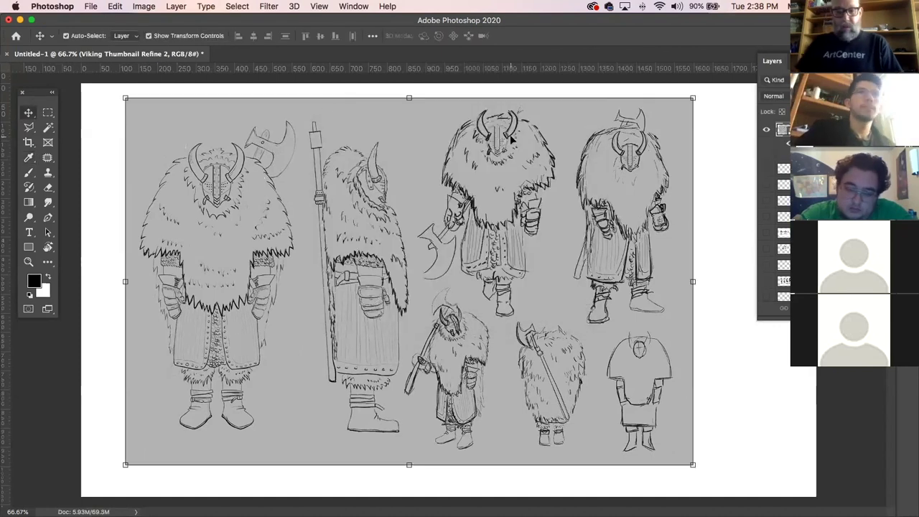
- Turn the Viking sheet's gray background white by sampling it with the white-point eyedropper in Levels
key("super+l")
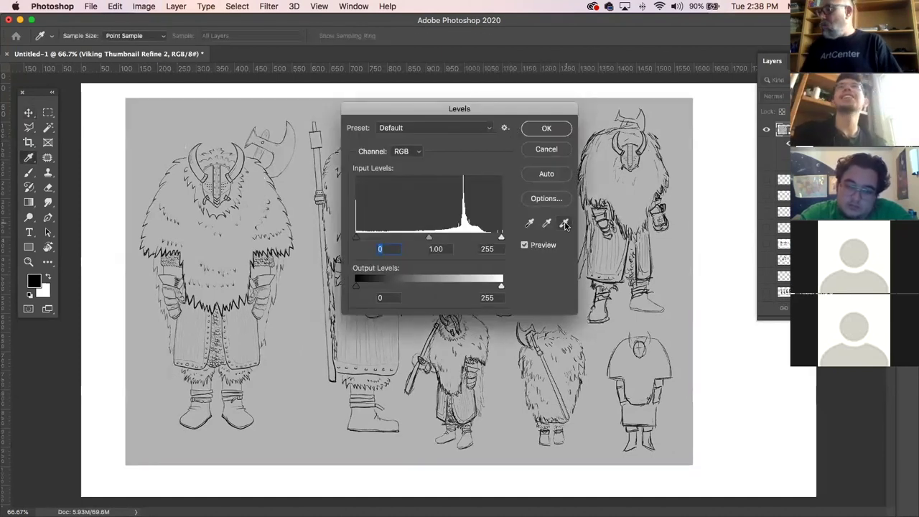
left_click(166, 120)
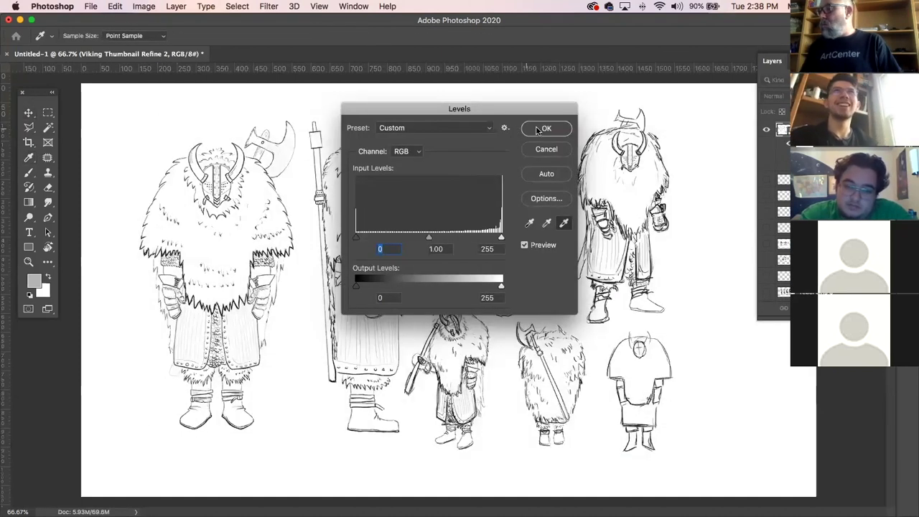
left_click(540, 132)
left_click(101, 114)
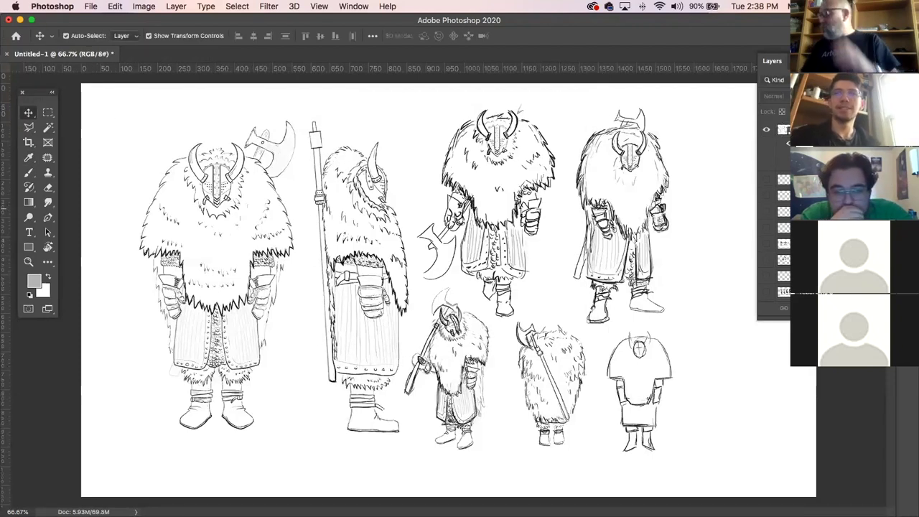
- Rasterize the Viking Thumbnail Refine 2 layer and add a new empty layer above it
right_click(853, 130)
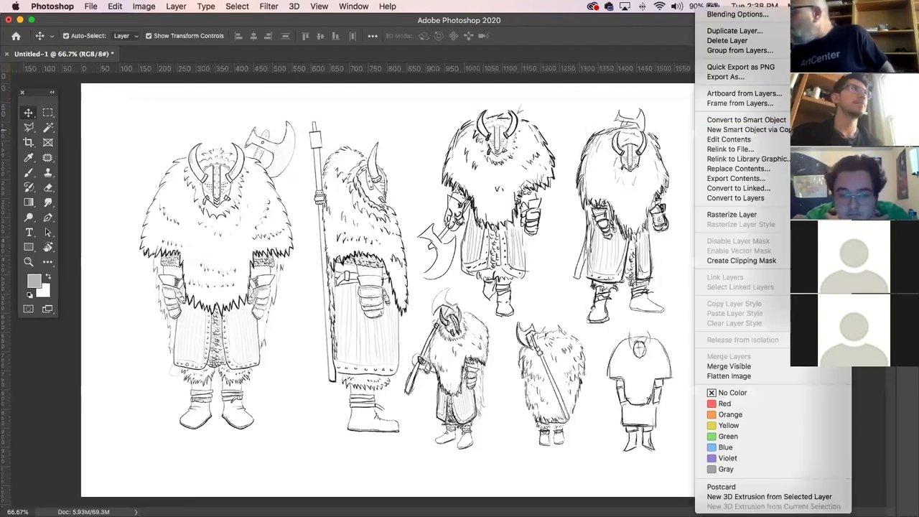
left_click(852, 130)
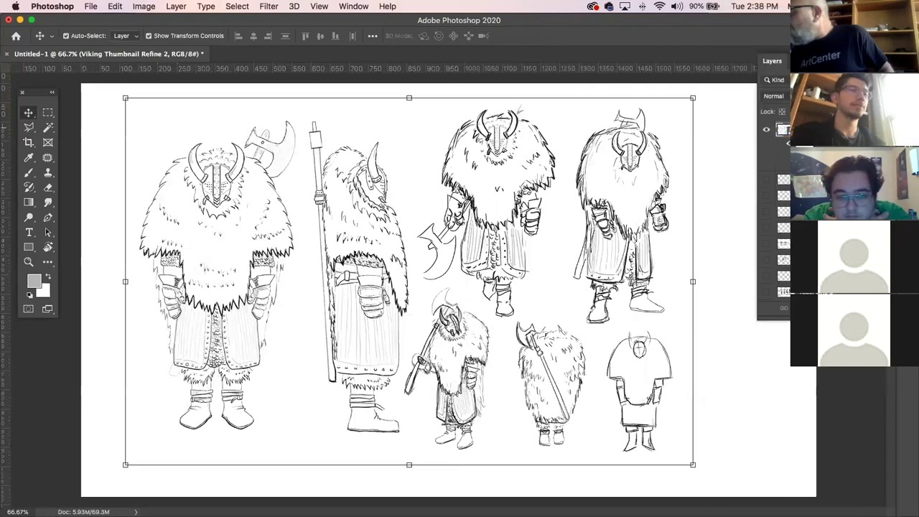
right_click(784, 129)
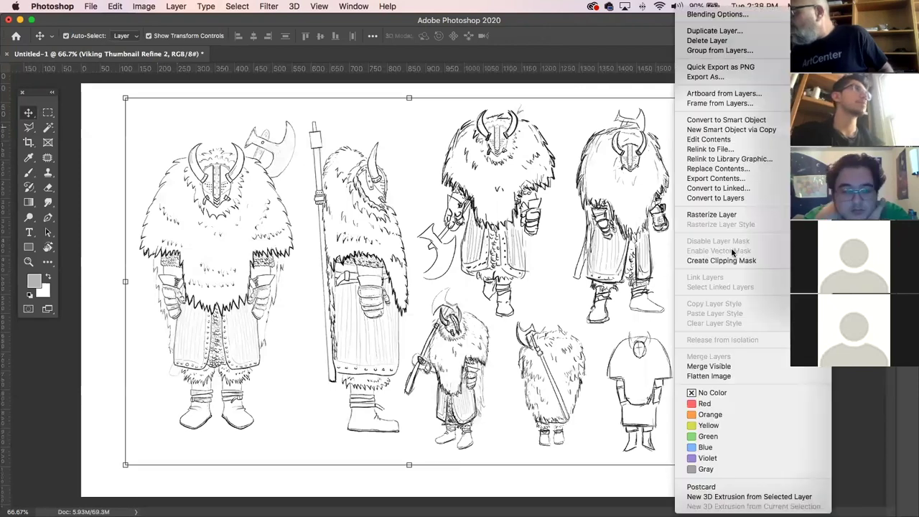
left_click(724, 215)
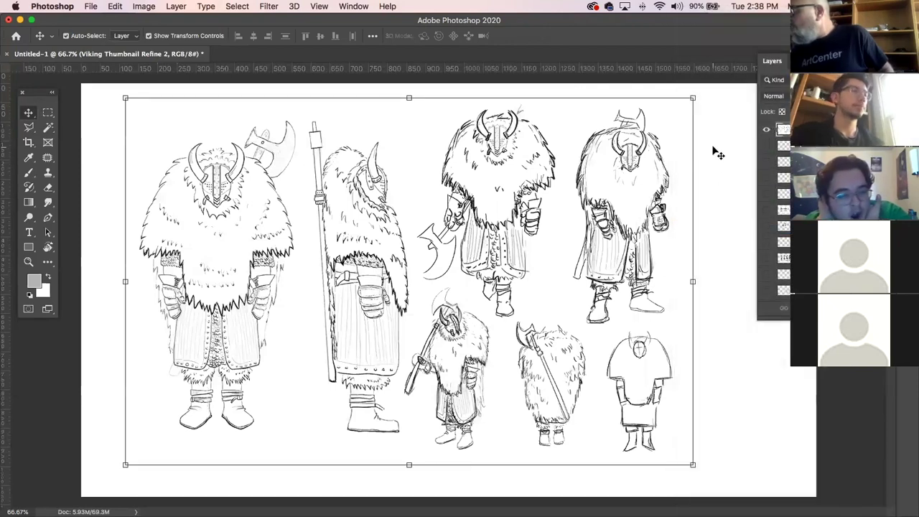
key("super+shift+alt+n")
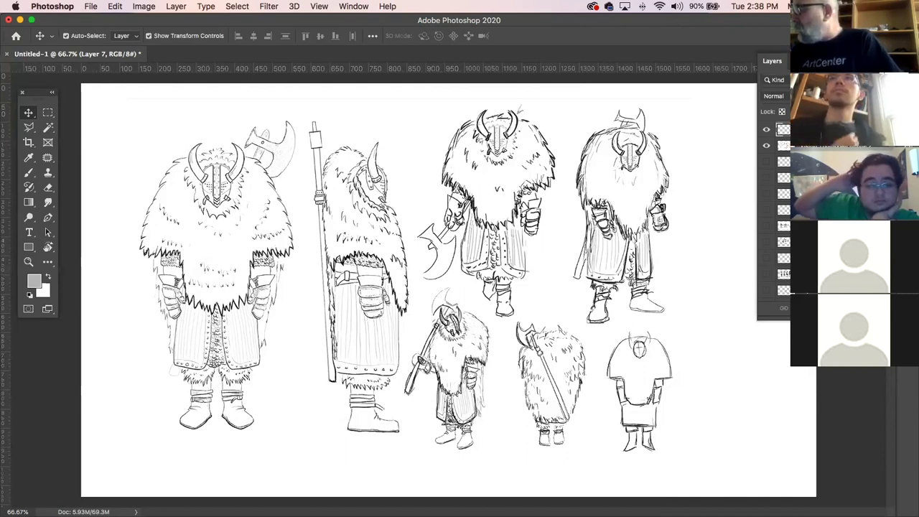
- Brush an arrow pointing at the large front-view Viking's shoulder, first in gray and again in default black
key("F7")
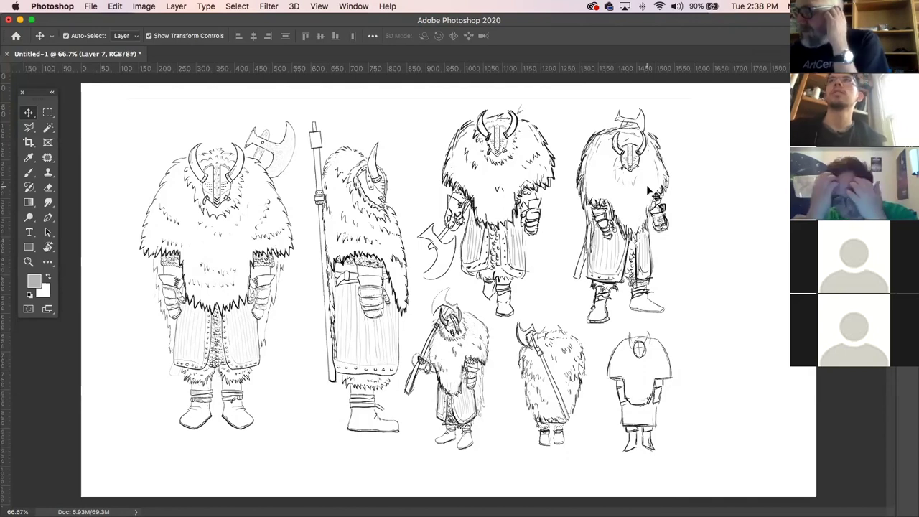
left_click(28, 172)
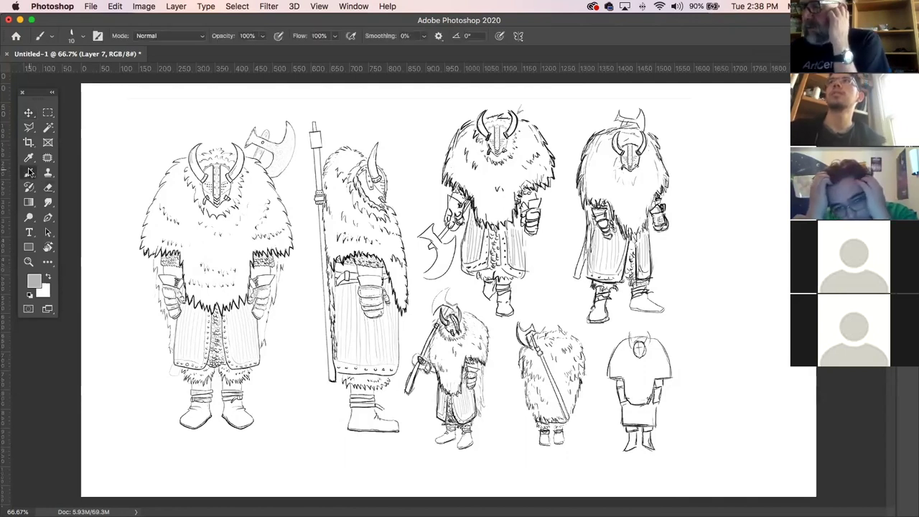
mouse_move(134, 128)
left_mouse_down()
mouse_move(159, 168)
mouse_move(162, 160)
mouse_move(157, 165)
left_mouse_up()
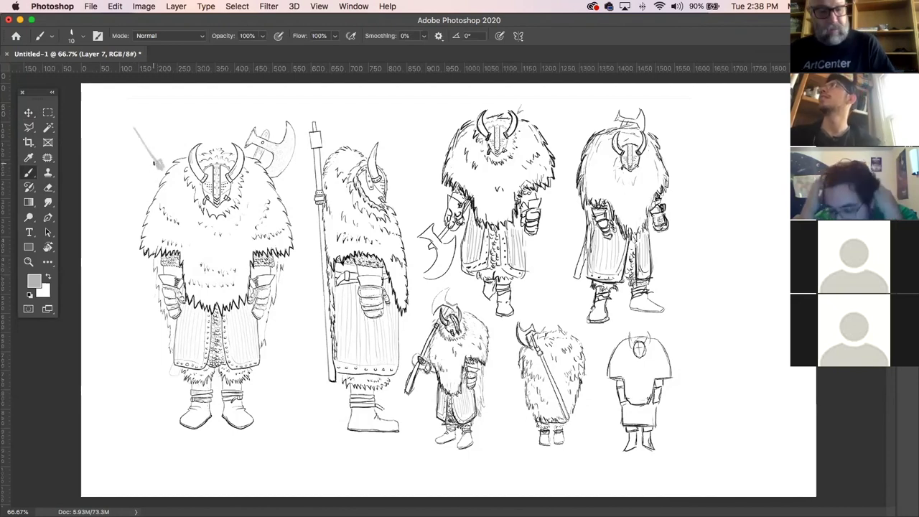
left_click_drag(132, 120, 164, 168)
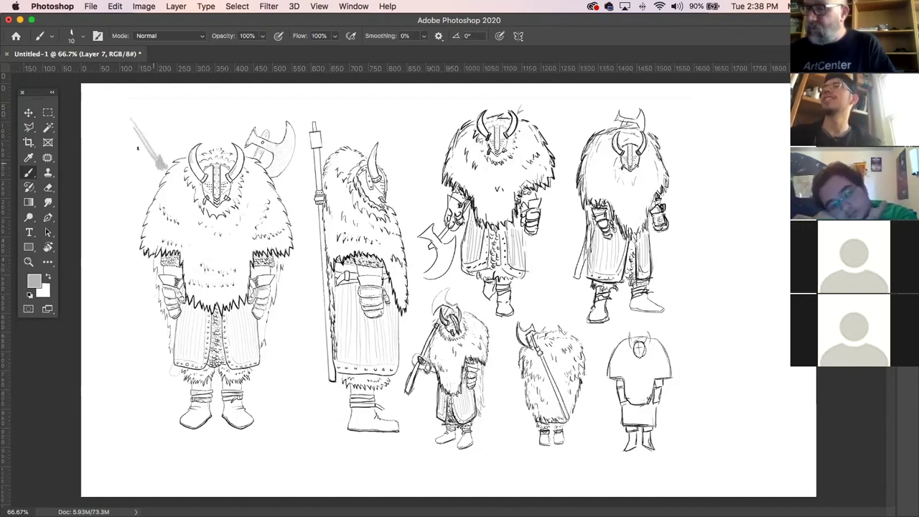
left_click(30, 295)
mouse_move(123, 116)
left_mouse_down()
mouse_move(162, 163)
mouse_move(153, 154)
left_mouse_up()
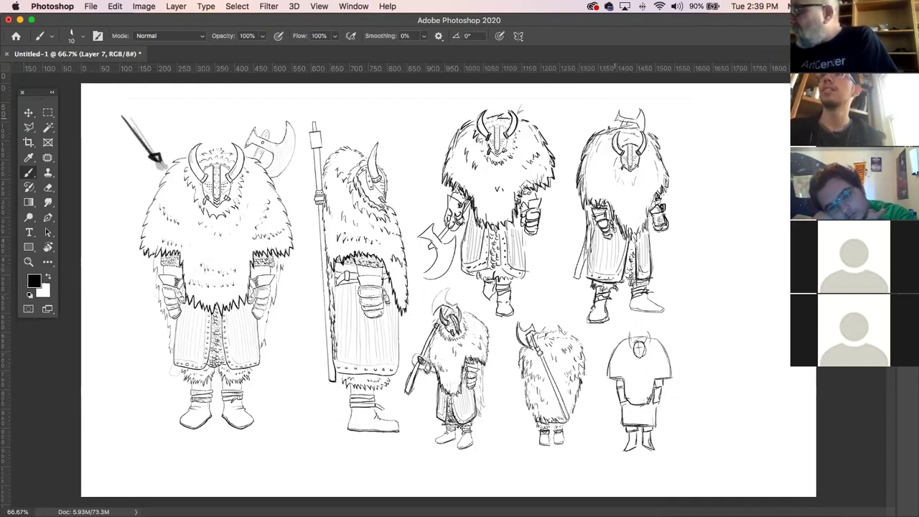
- Brush darker cape contours on the upper-right Viking and sketch curved construction lines around its head and down the chest
left_click_drag(590, 132, 578, 170)
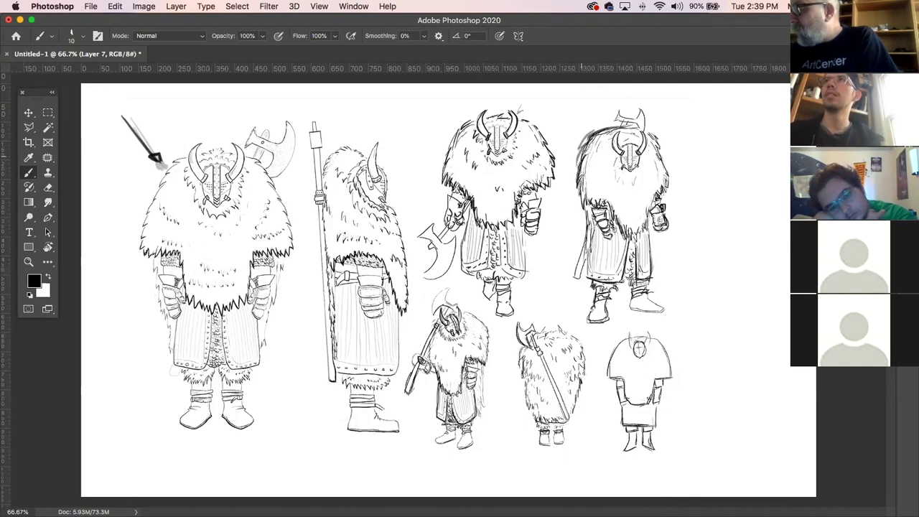
left_click_drag(591, 159, 595, 188)
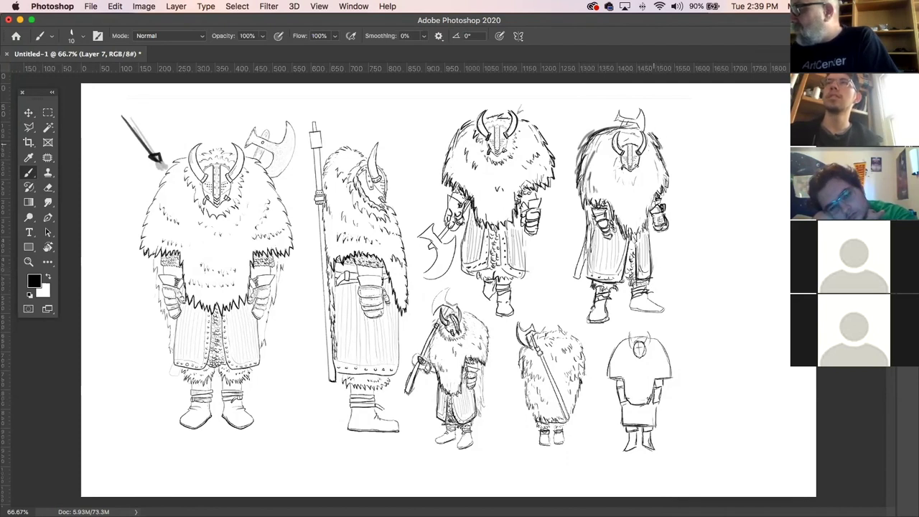
left_click_drag(655, 164, 646, 190)
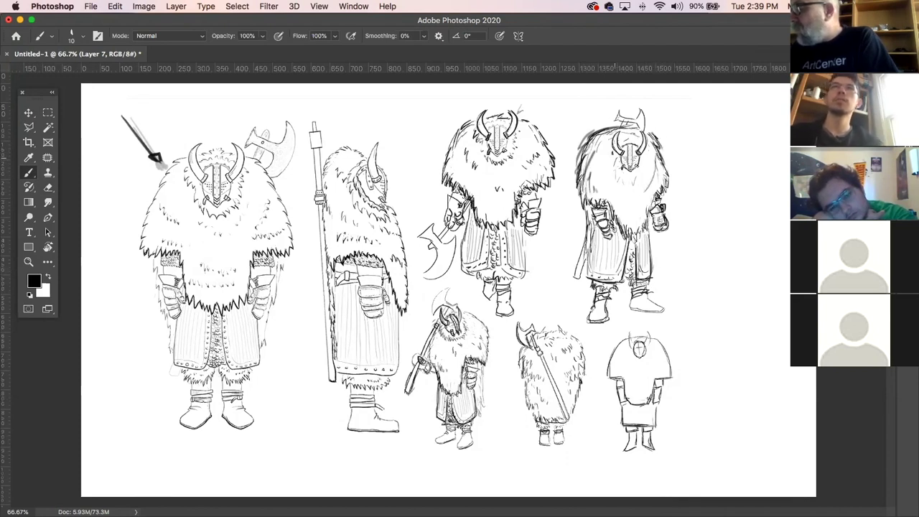
left_click_drag(614, 140, 619, 185)
mouse_move(613, 135)
left_mouse_down()
mouse_move(605, 165)
mouse_move(640, 185)
mouse_move(645, 145)
mouse_move(632, 221)
left_mouse_up()
left_click_drag(634, 184, 636, 224)
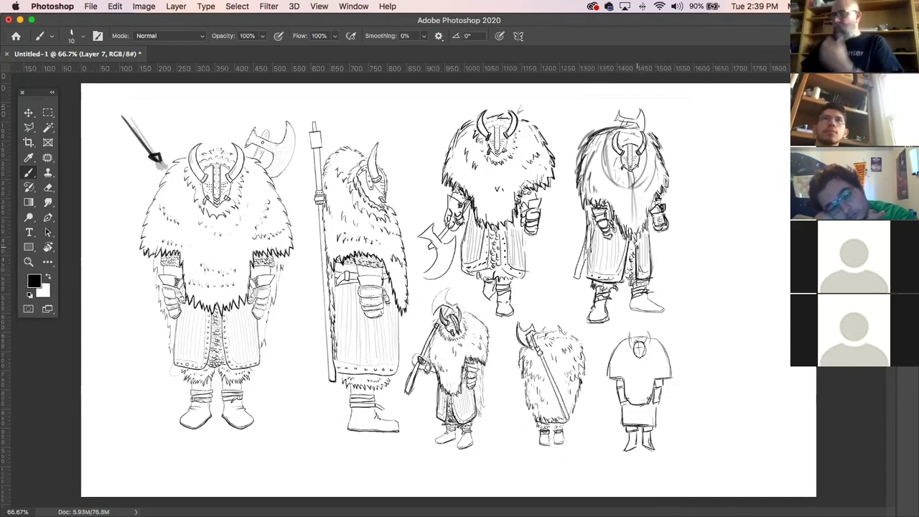
- Brush an arrow down at the side-view Viking's hump, plus loose fur strokes beside that figure and in the blank right margin
left_click_drag(331, 113, 348, 146)
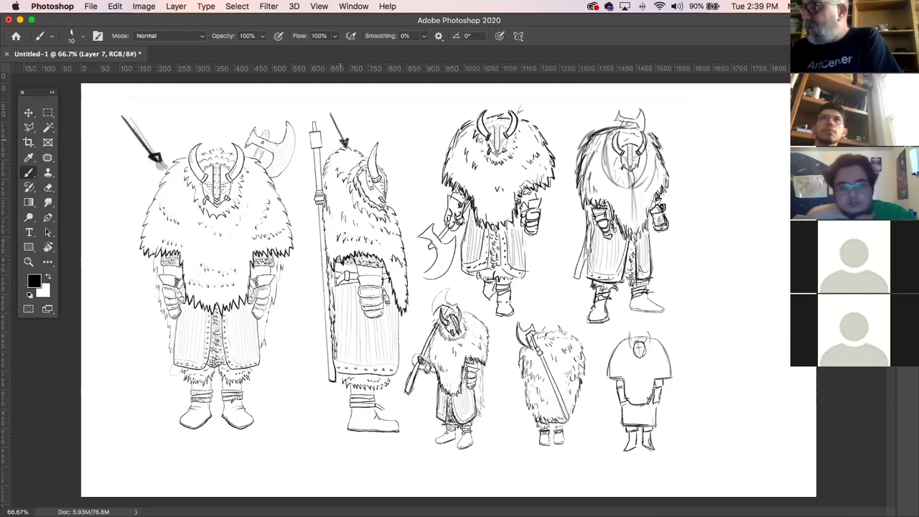
left_click_drag(403, 163, 418, 197)
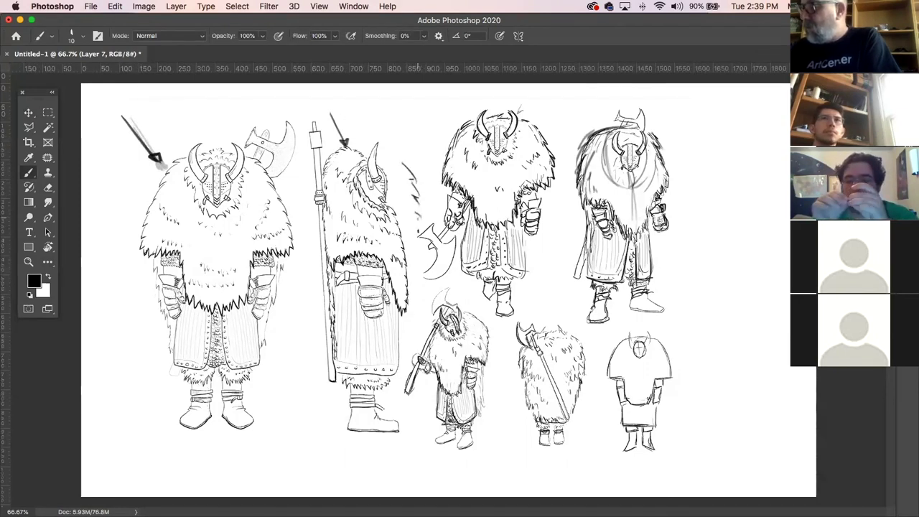
mouse_move(714, 171)
left_mouse_down()
mouse_move(729, 212)
mouse_move(711, 273)
left_mouse_up()
left_click_drag(709, 264, 700, 271)
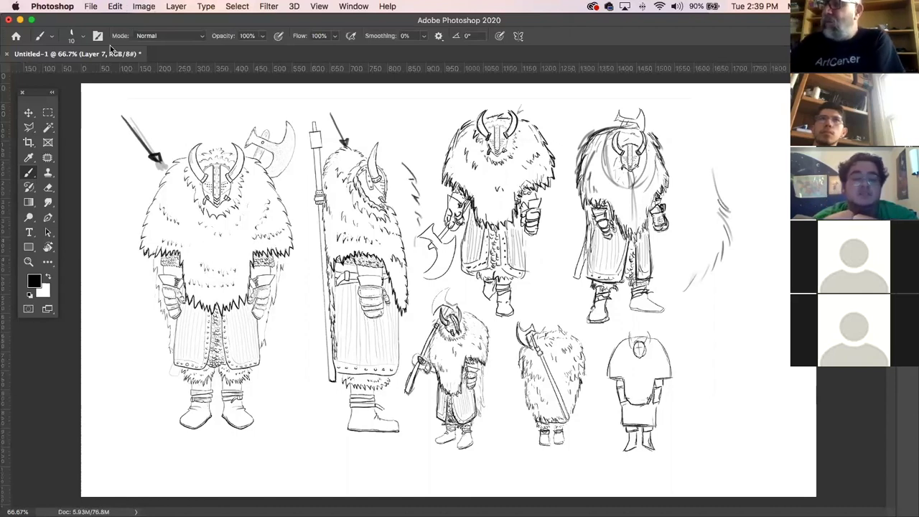
- Toggle the paint-over layer's visibility off and on to compare the marks with the original Viking drawings
key("F7")
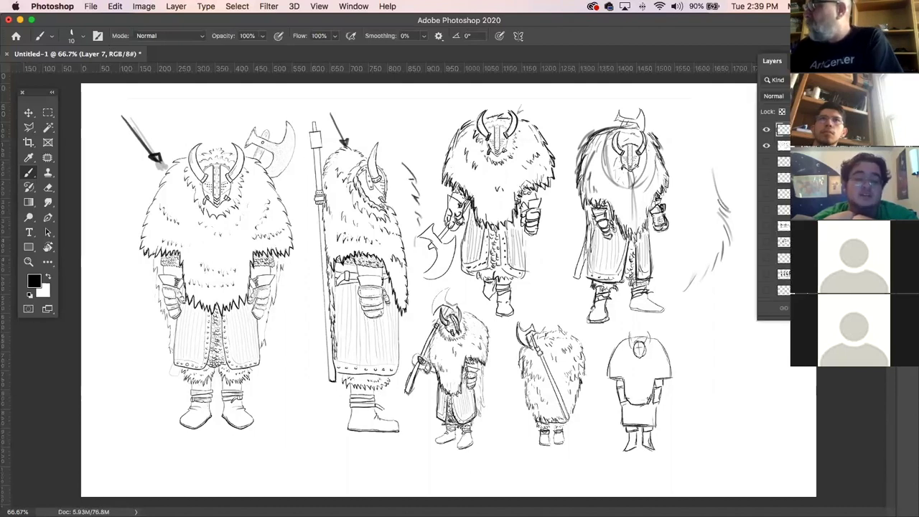
left_click(766, 130)
left_click(767, 130)
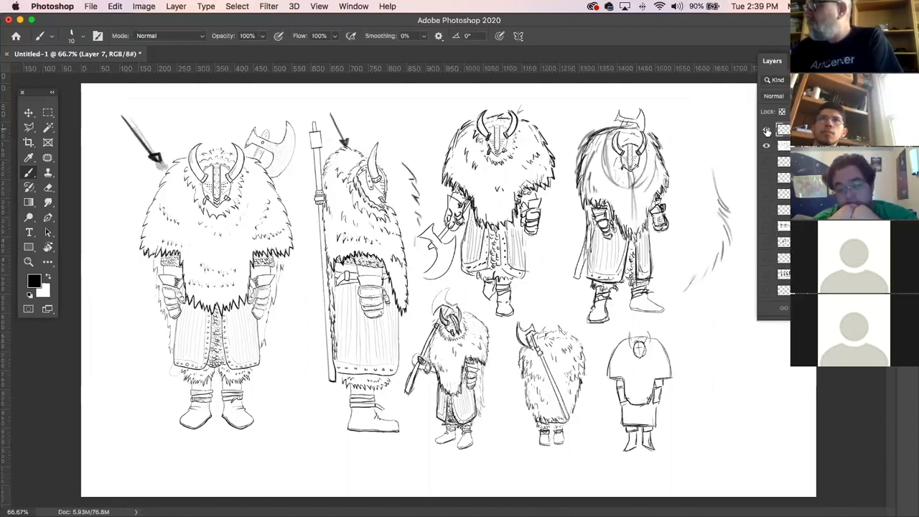
- Create a new document from the Letter preset, 8.5 x 11 in at 300 ppi, in landscape orientation
left_click(90, 6)
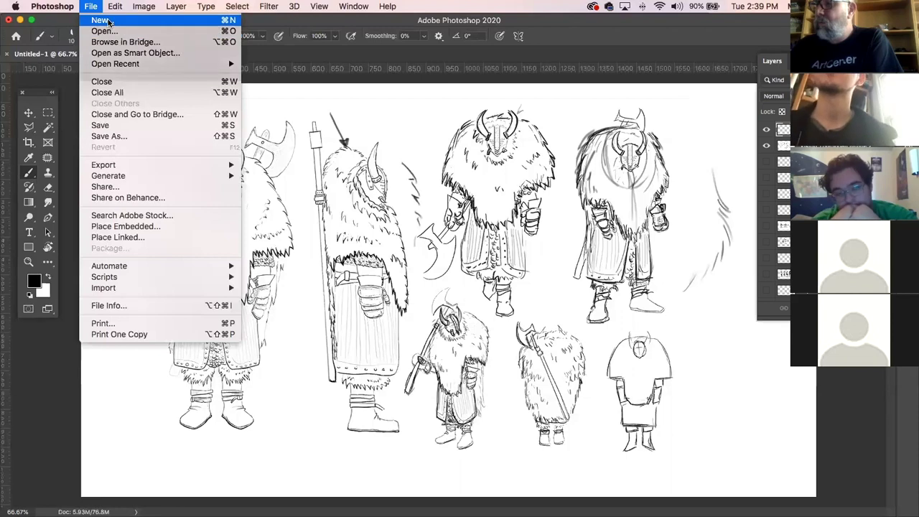
left_click(101, 22)
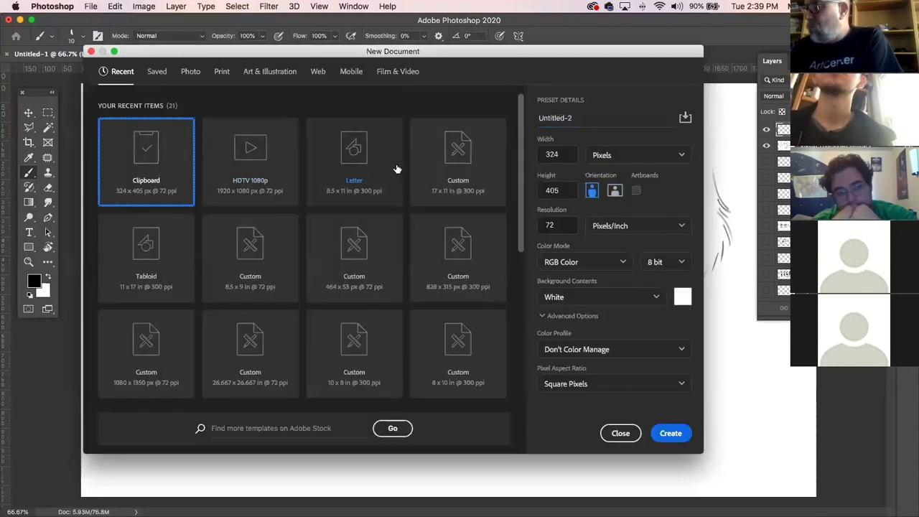
left_click(369, 170)
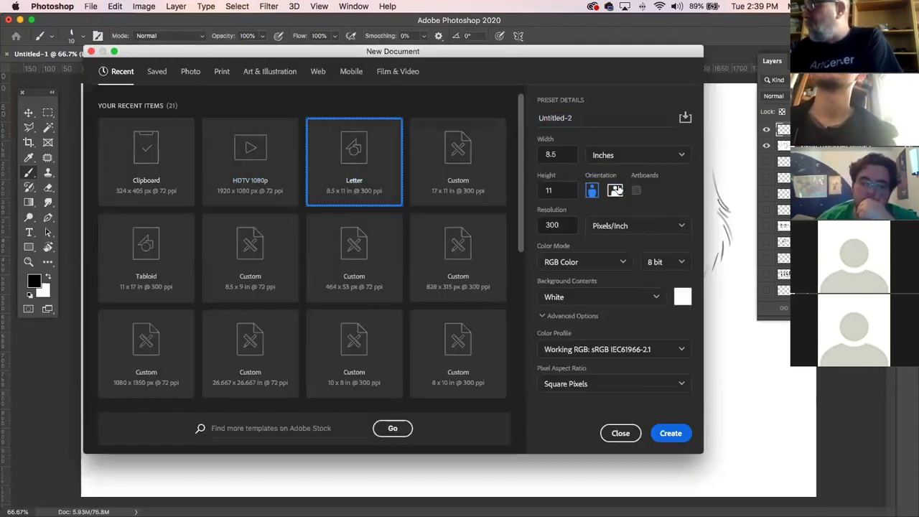
left_click(675, 428)
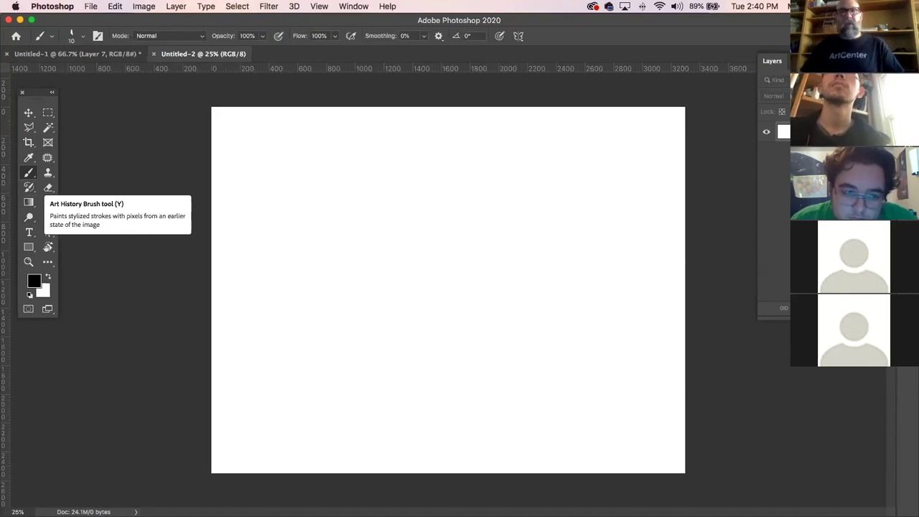
- Bring the tombstone reference sheet from Safari into the new document and move it to the left of the canvas centre
key("super+Tab")
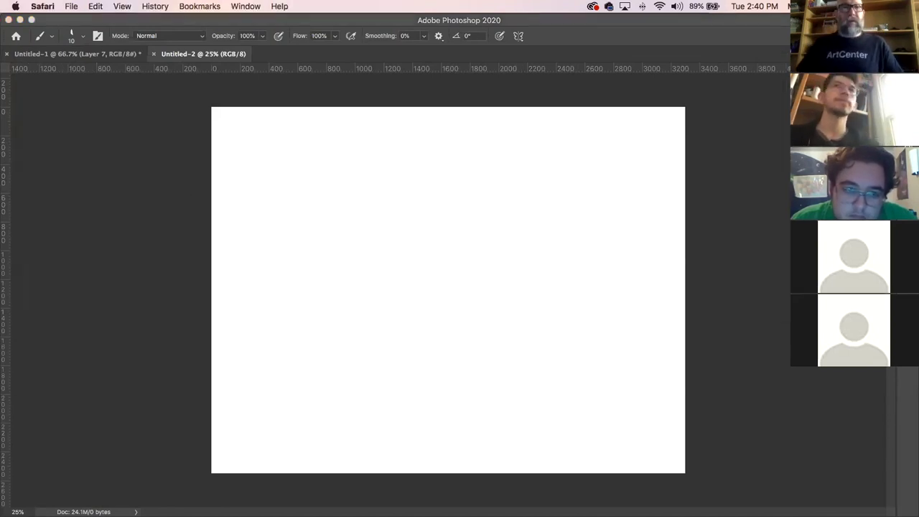
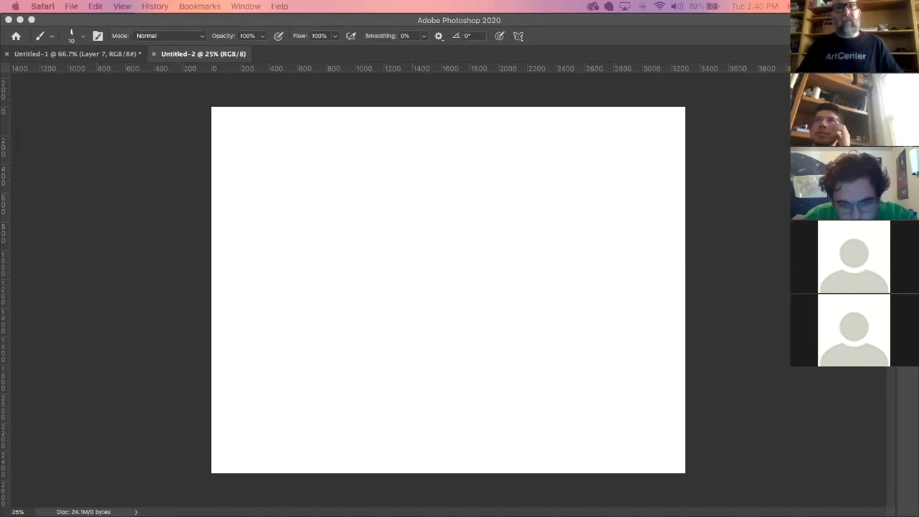
left_click_drag(4, 327, 525, 301)
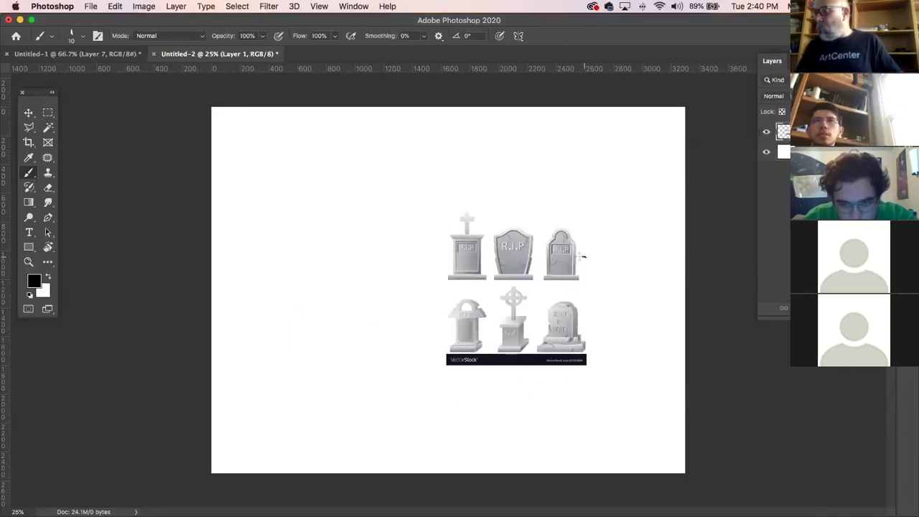
left_click(28, 112)
left_click_drag(560, 256, 443, 231)
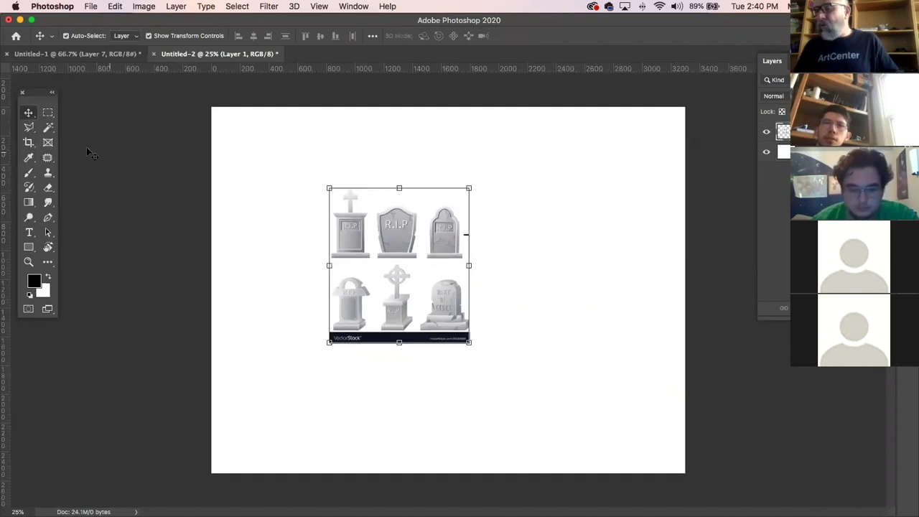
- Select the upper-right tombstone with a rectangular marquee, then cut and paste it onto its own layer
left_click(47, 112)
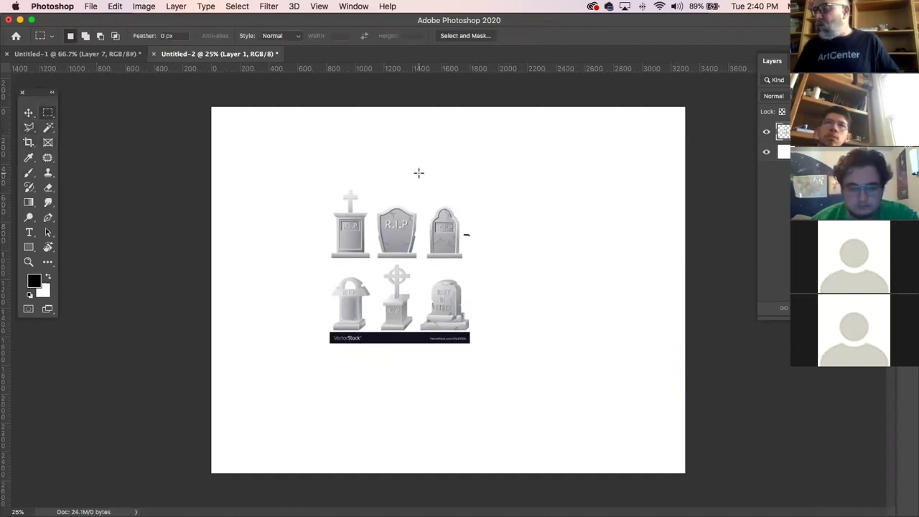
left_click_drag(425, 187, 465, 267)
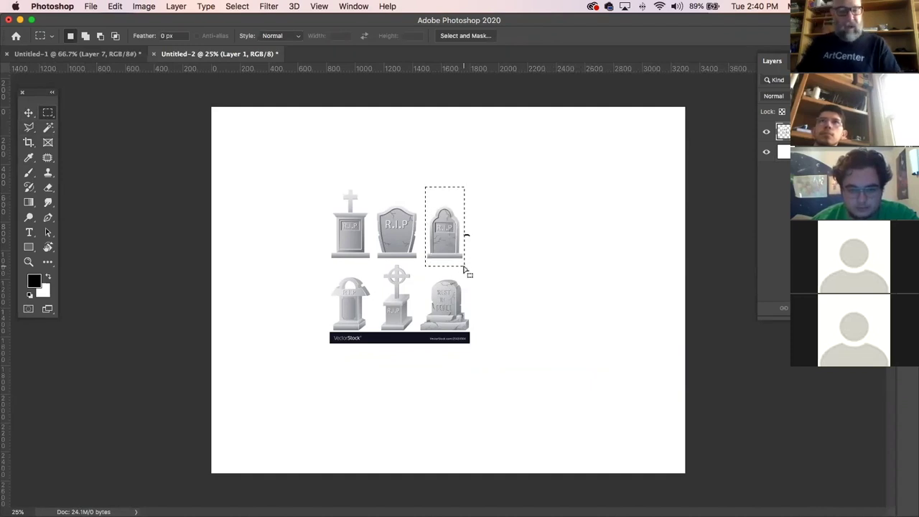
key("super+x")
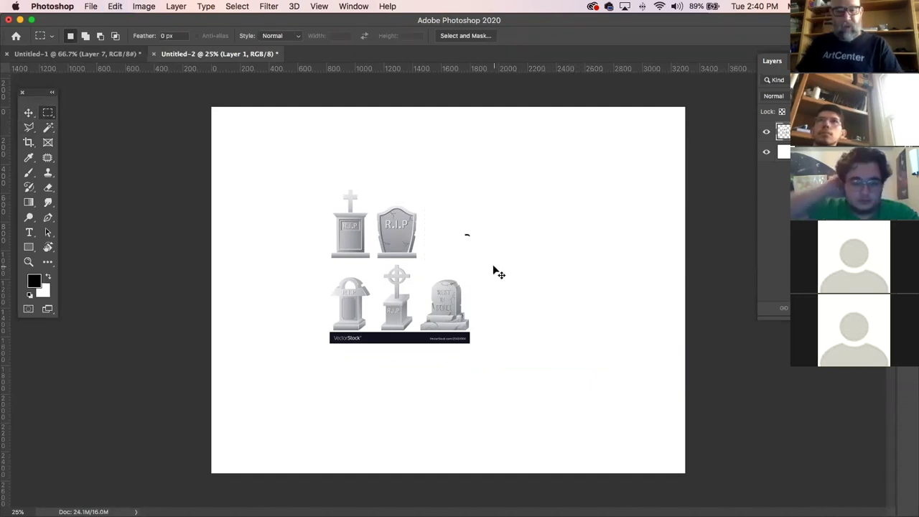
key("super+v")
left_click(30, 114)
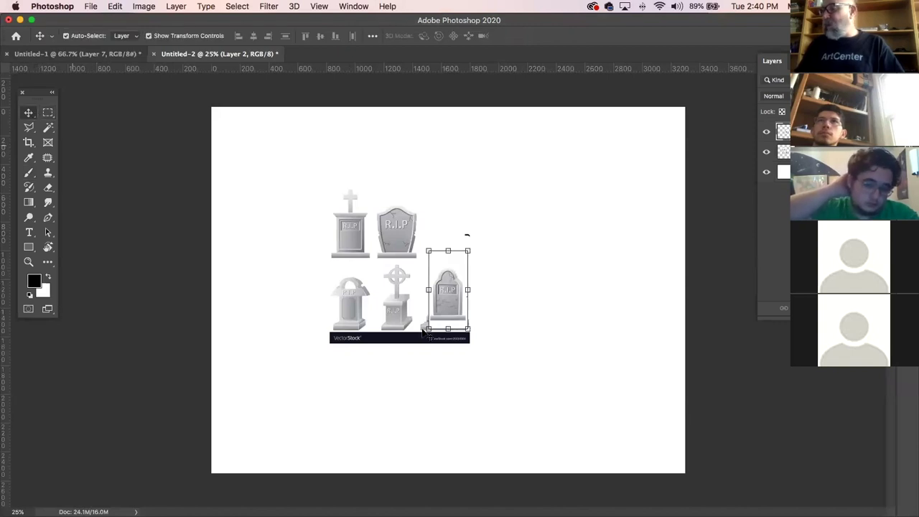
- Pull the separated tombstone clear, delete the remaining reference sheet, and move the tombstone left of the canvas centre
left_click_drag(455, 302, 540, 241)
left_click(441, 296)
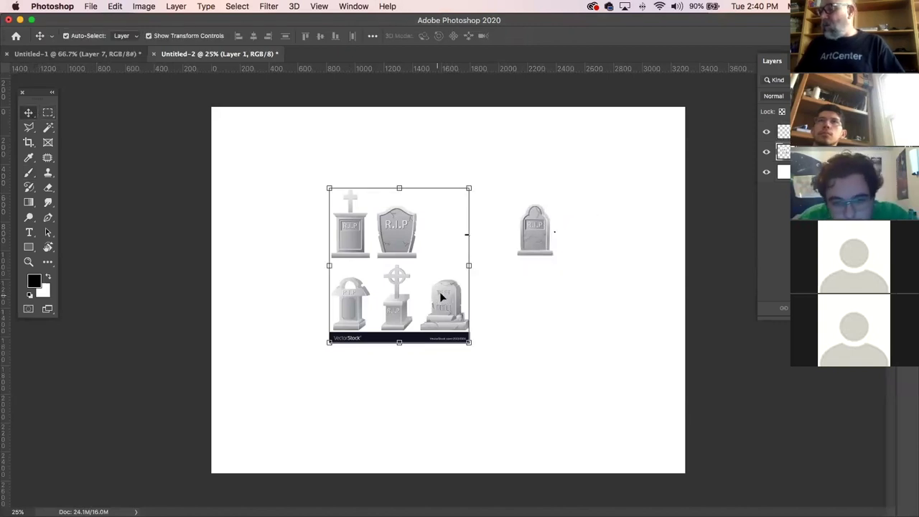
key("Delete")
left_click(539, 225)
left_click_drag(539, 213, 352, 246)
left_click(423, 235)
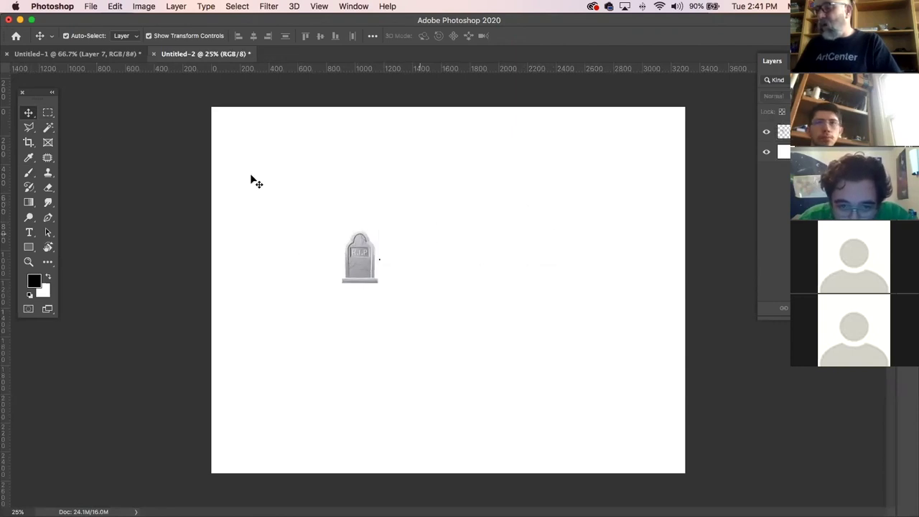
- Scale the tombstone proportionally to about 232% and place it in the left half of the canvas
left_click(48, 113)
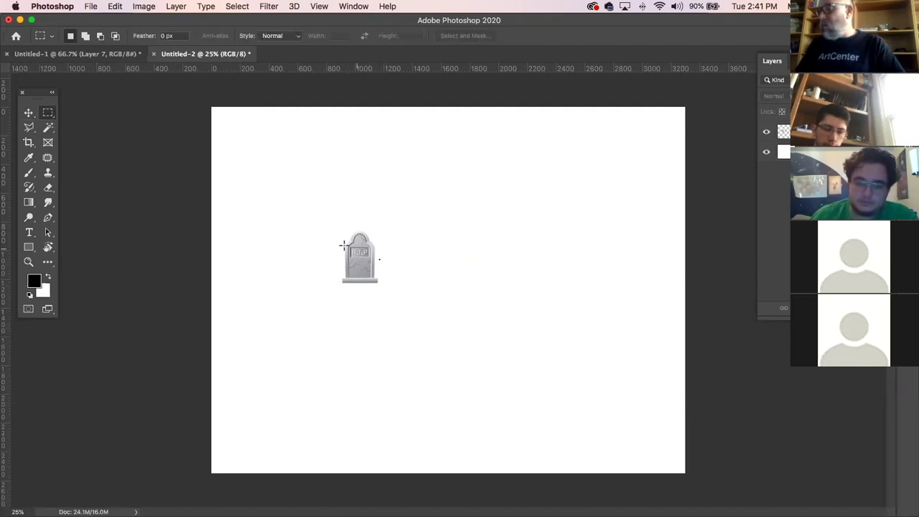
left_click(29, 112)
left_click(374, 262)
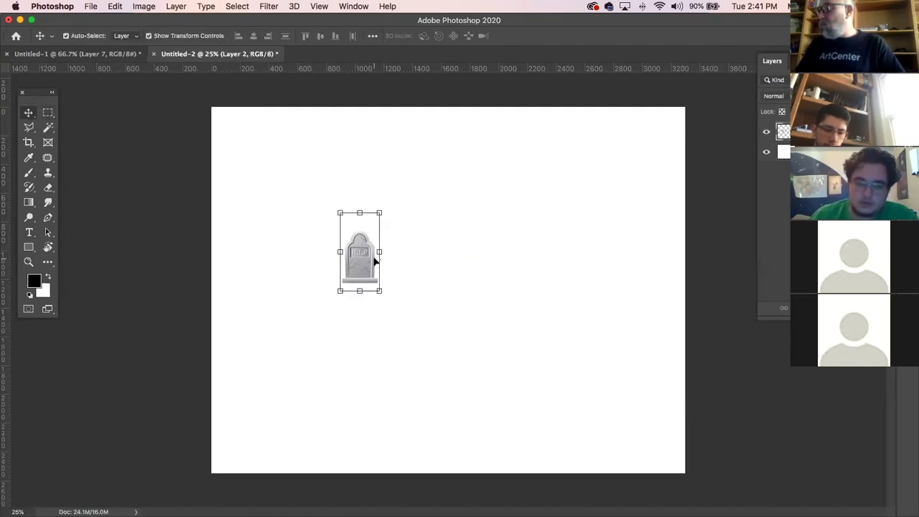
left_click_drag(382, 209, 472, 139)
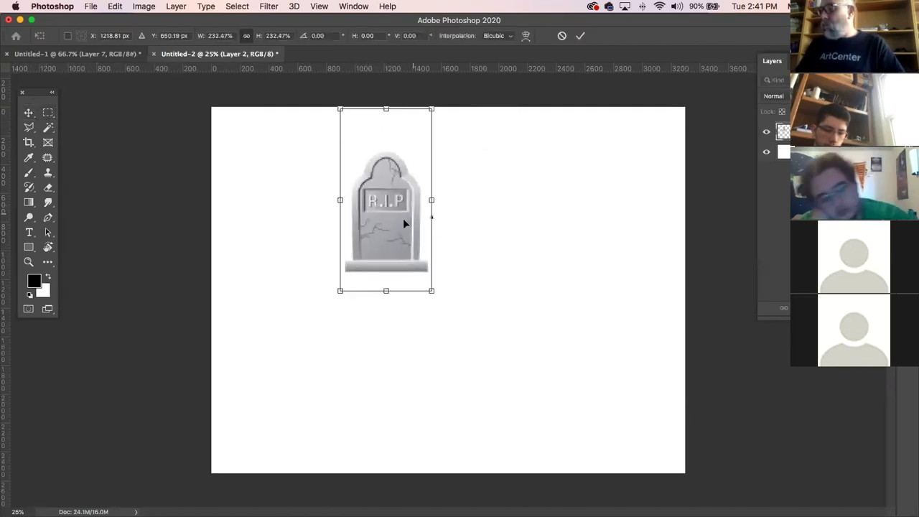
left_click_drag(405, 222, 349, 263)
key("Return")
left_click(423, 255)
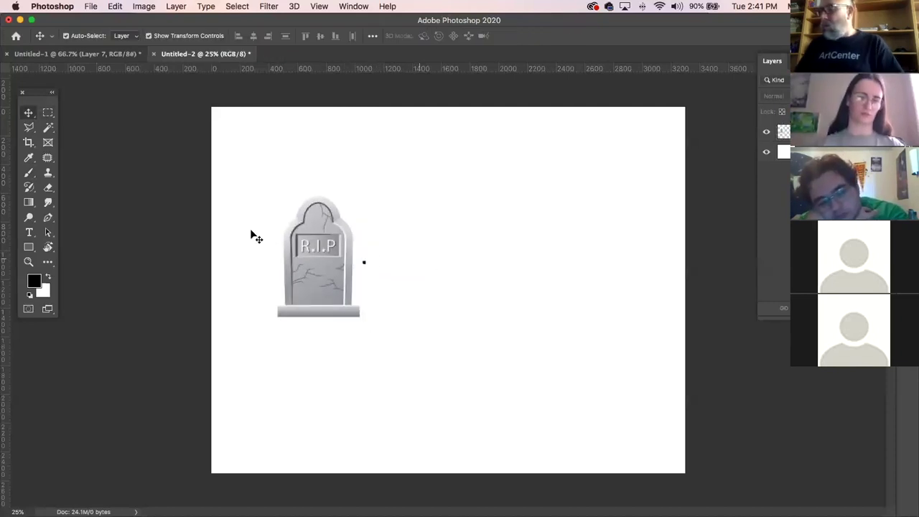
left_click(29, 128)
left_click(304, 185)
key("Escape")
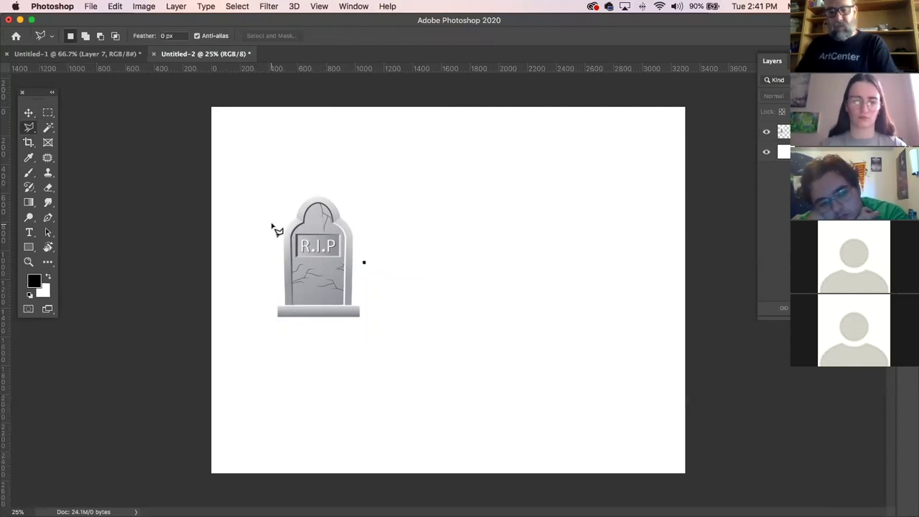
- Define a brush preset named "rip" from a rectangular selection around the tombstone, and clear the selection
left_click(48, 113)
left_click_drag(263, 179, 360, 324)
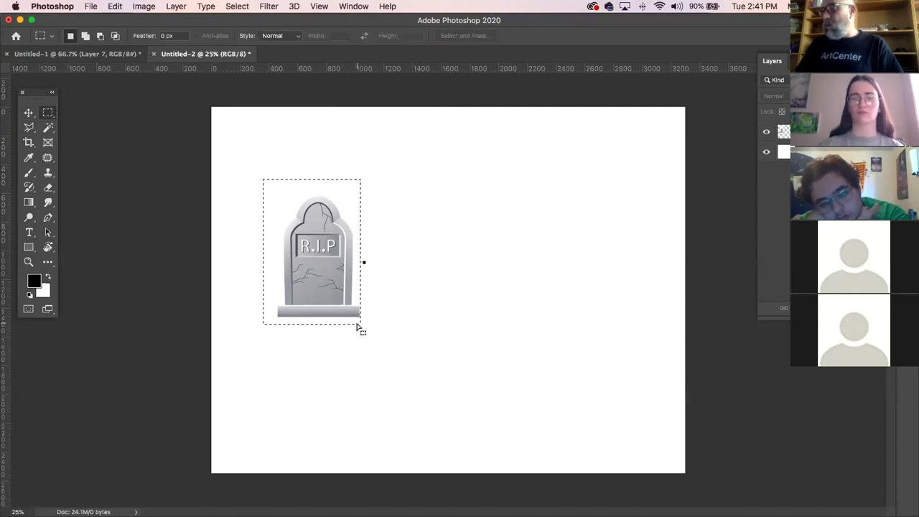
left_click(143, 6)
mouse_move(115, 6)
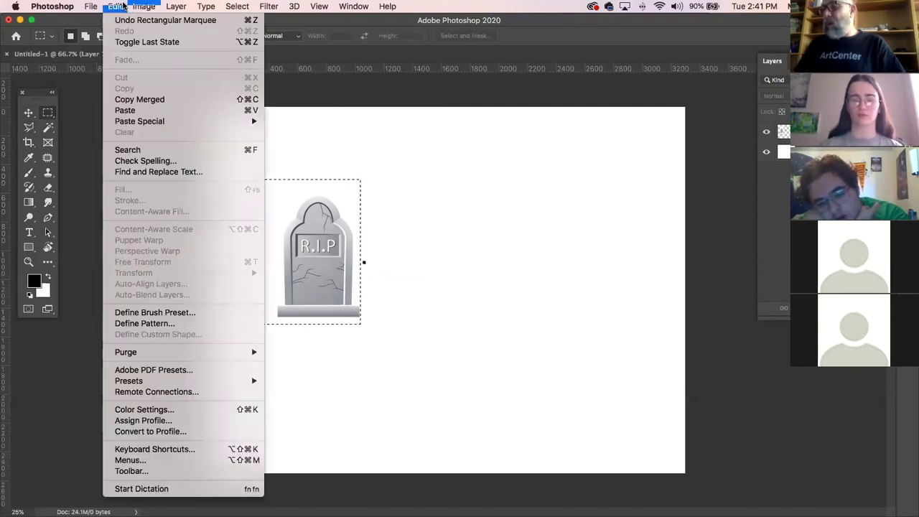
left_click(127, 313)
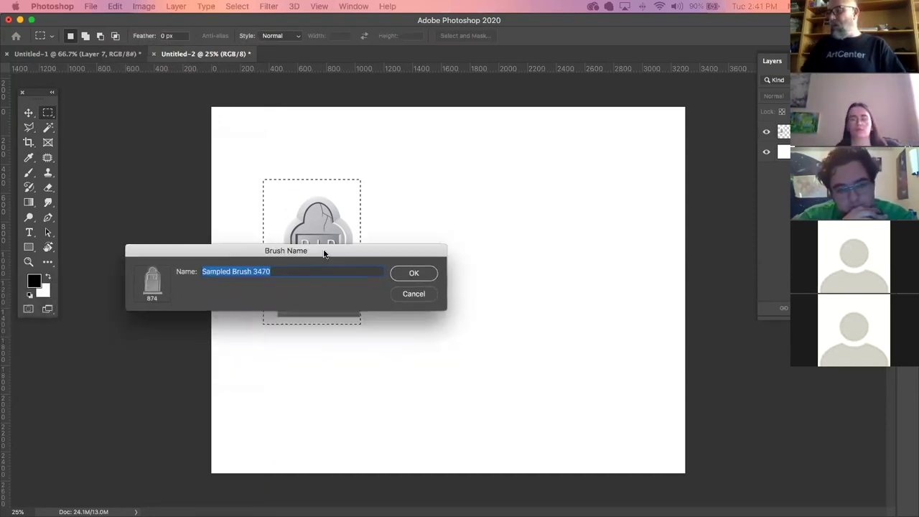
type("rip")
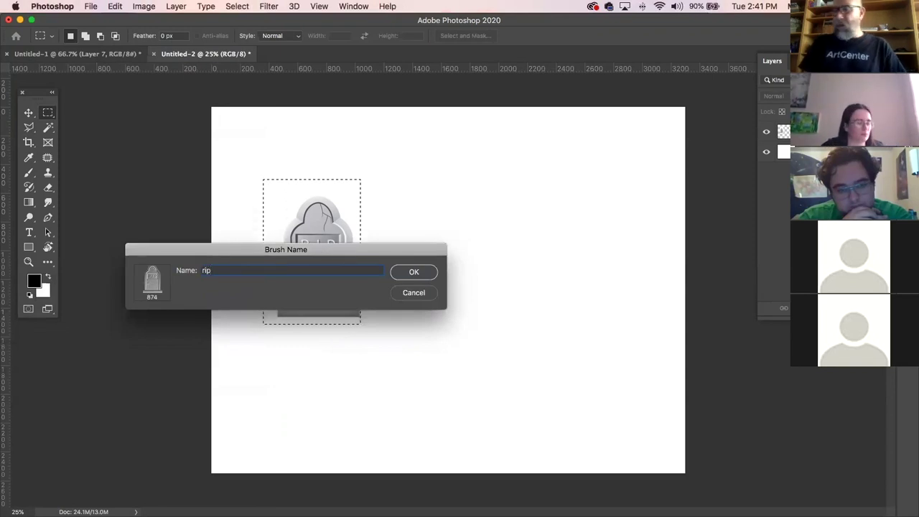
key("Return")
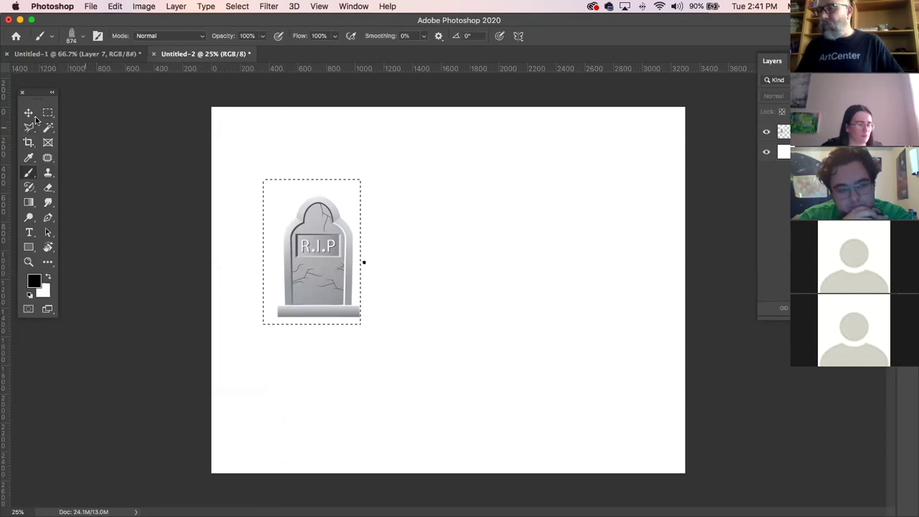
key("super+d")
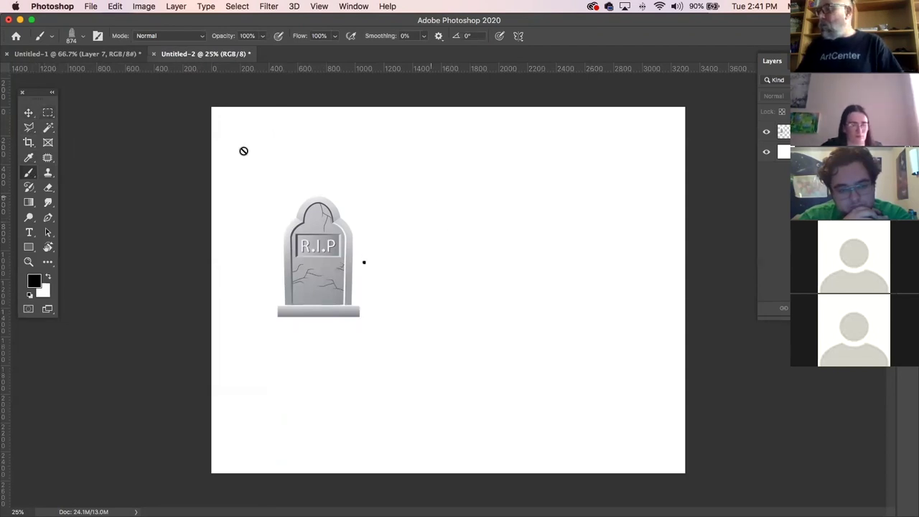
- Stamp four tombstones at full size with the rip brush across the right and lower parts of Layer 2
left_click(784, 131)
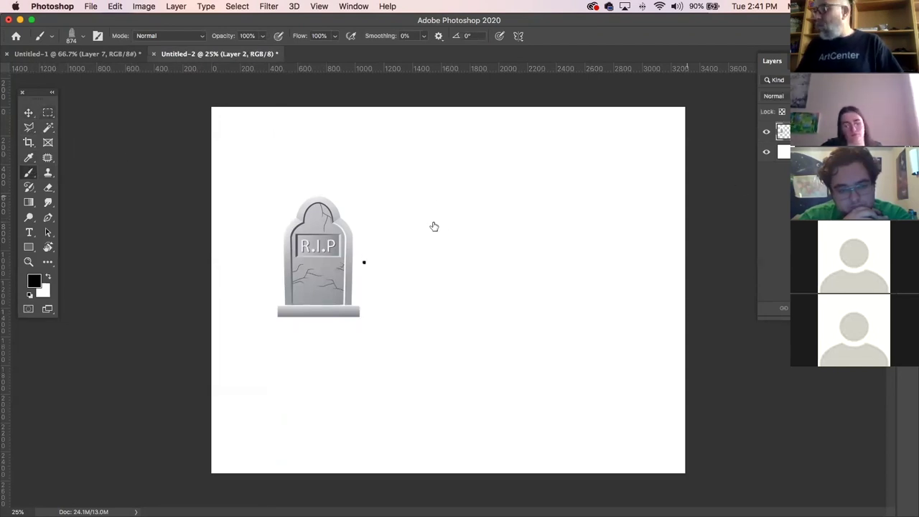
left_click(460, 223)
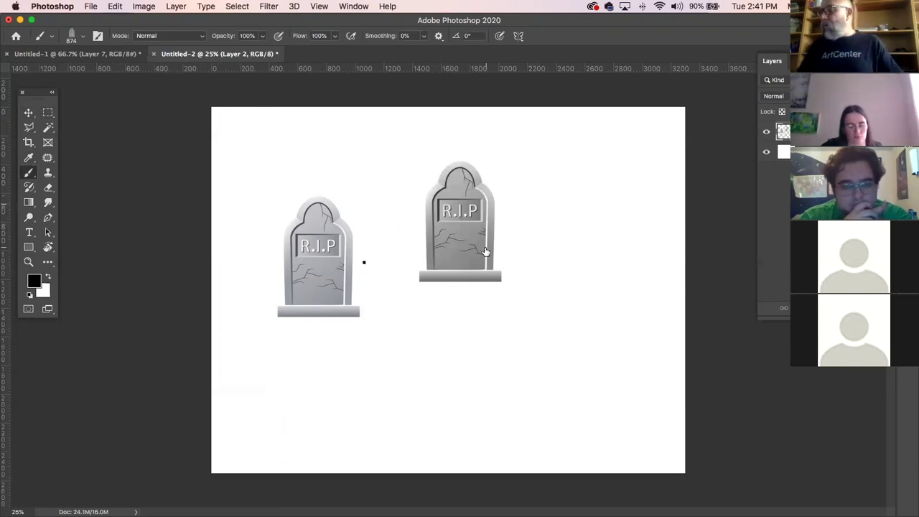
left_click(553, 236)
left_click(514, 321)
left_click(398, 352)
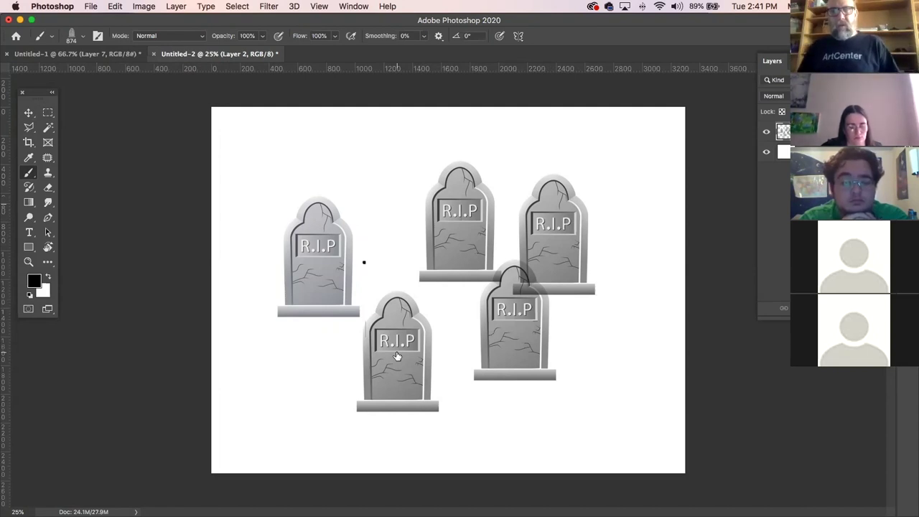
- Delete everything on the tombstone layer and deselect, leaving an empty canvas
left_click(28, 113)
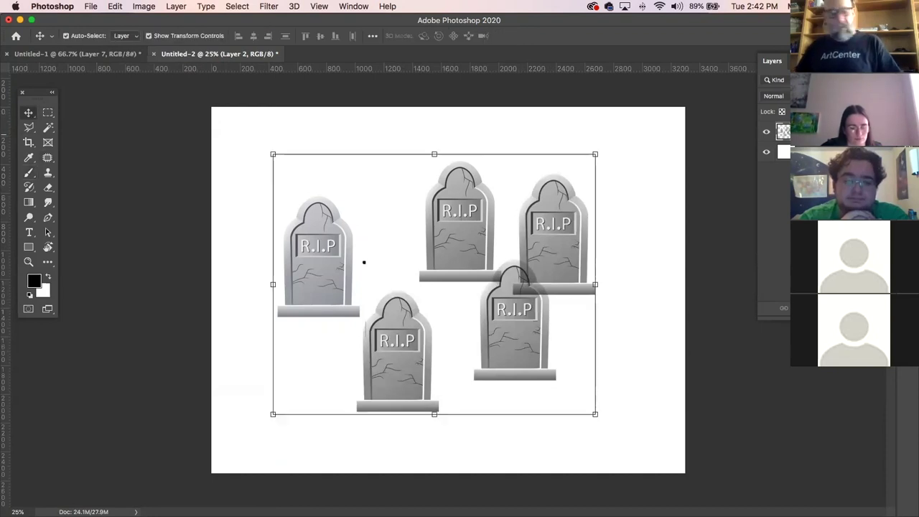
key("super+a")
key("BackSpace")
key("super+d")
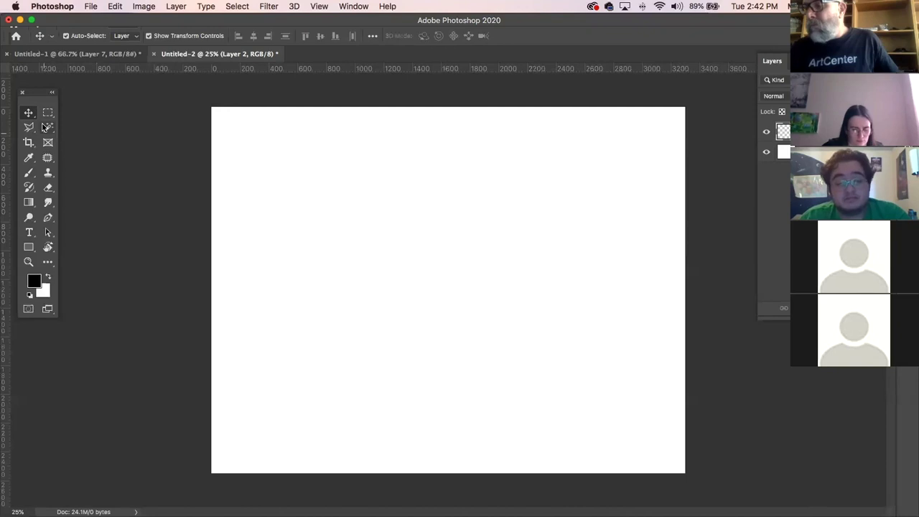
- Switch the Brush tool from the tombstone tip to a narrow tapered tip and reduce its size to 40 px
left_click(29, 172)
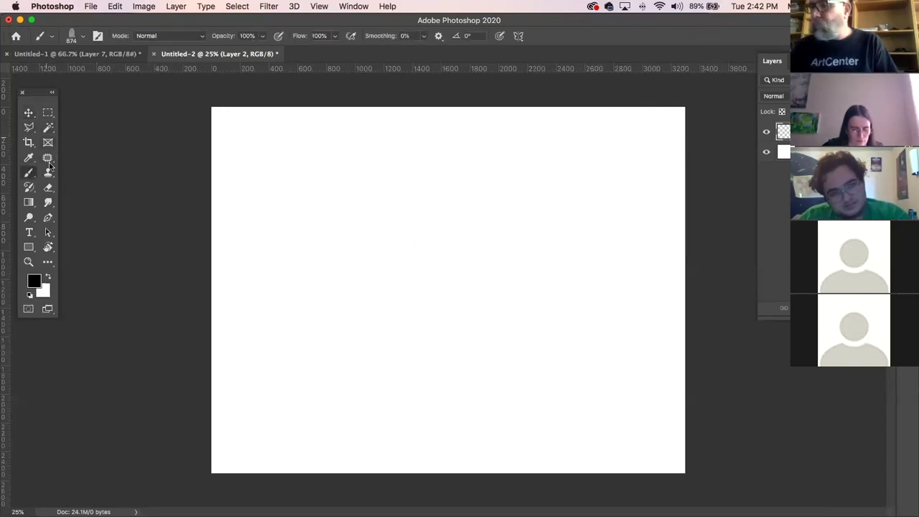
left_click(83, 38)
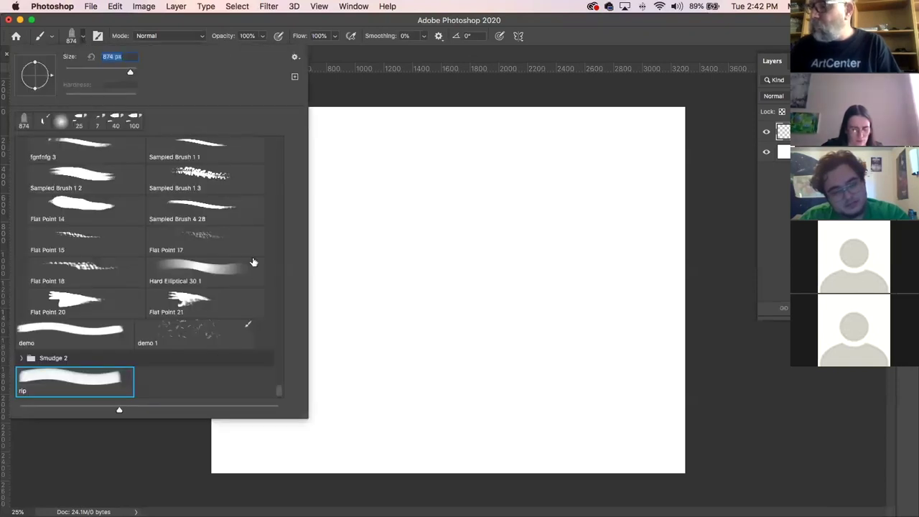
scroll(280, 359, "up", 5)
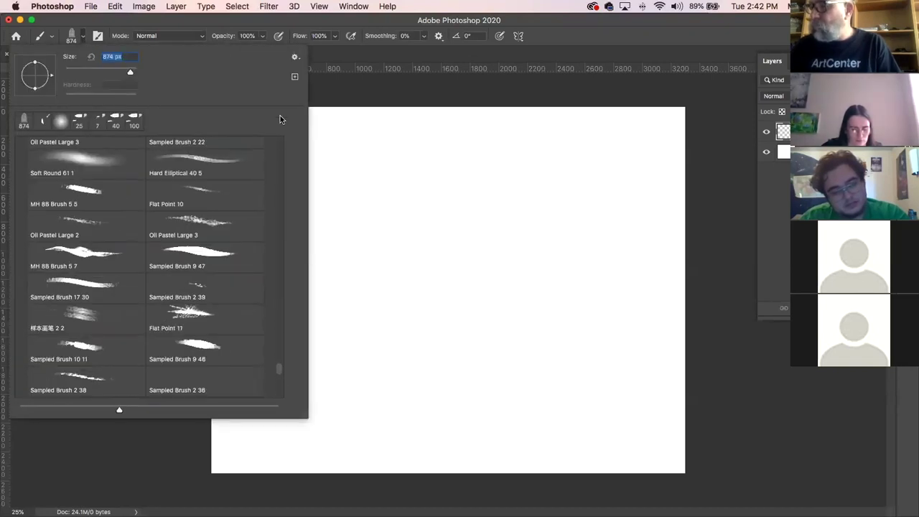
scroll(281, 135, "up", 10)
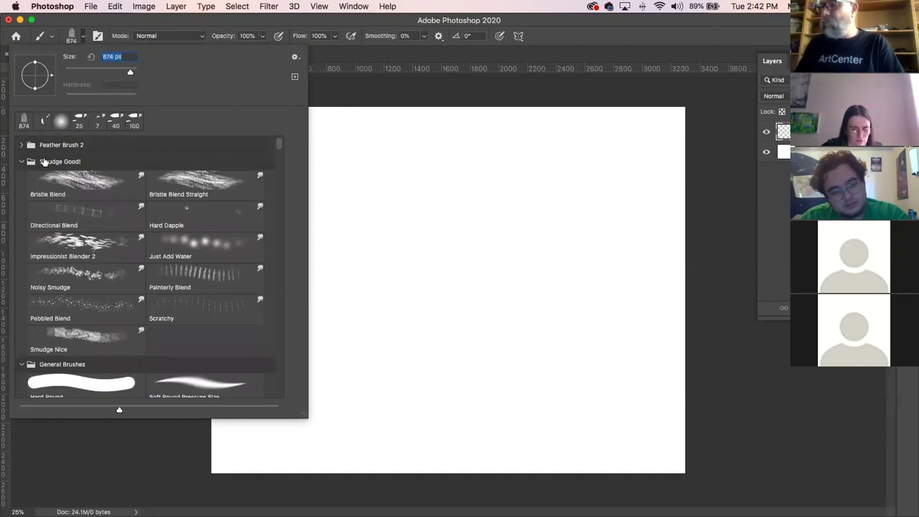
left_click(138, 24)
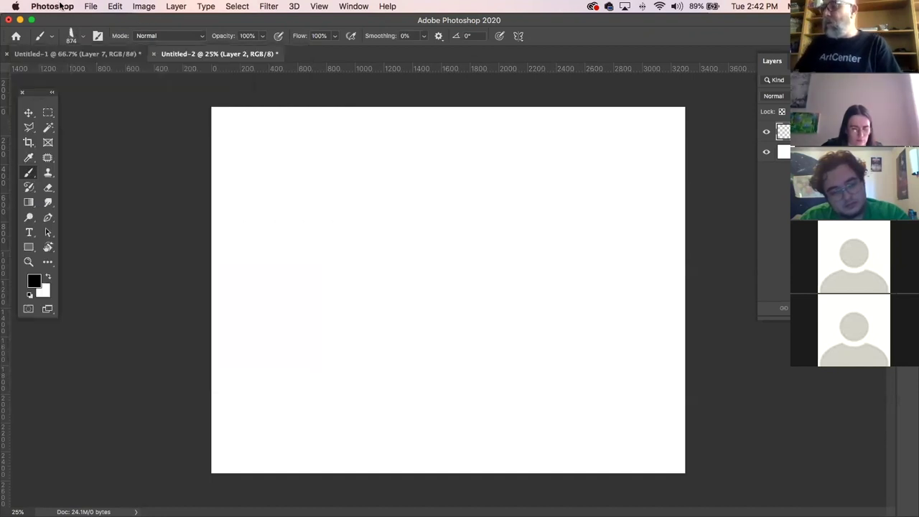
key("[")
key("[")
key("[")
key("[")
key("[")
key("bracketleft")
key("bracketleft")
key("bracketleft")
key("bracketleft")
key("bracketleft")
key("bracketleft")
key("bracketleft")
key("bracketleft")
key("bracketleft")
key("bracketleft")
key("bracketleft")
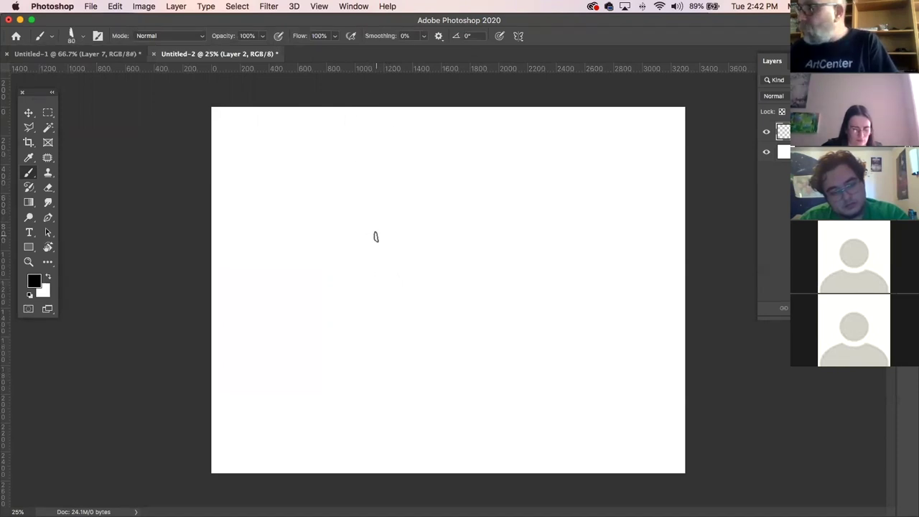
key("bracketleft")
key("bracketleft")
- Paint a curved fur strand near the canvas centre with two overlapping 30 px strokes, undoing the trial strokes first
left_click_drag(376, 218, 385, 260)
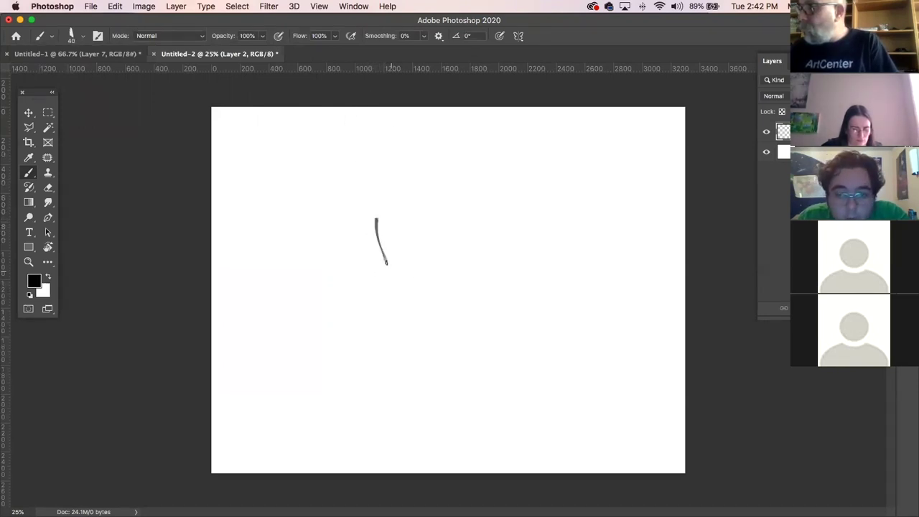
key("cmd+z")
left_click_drag(429, 216, 416, 249)
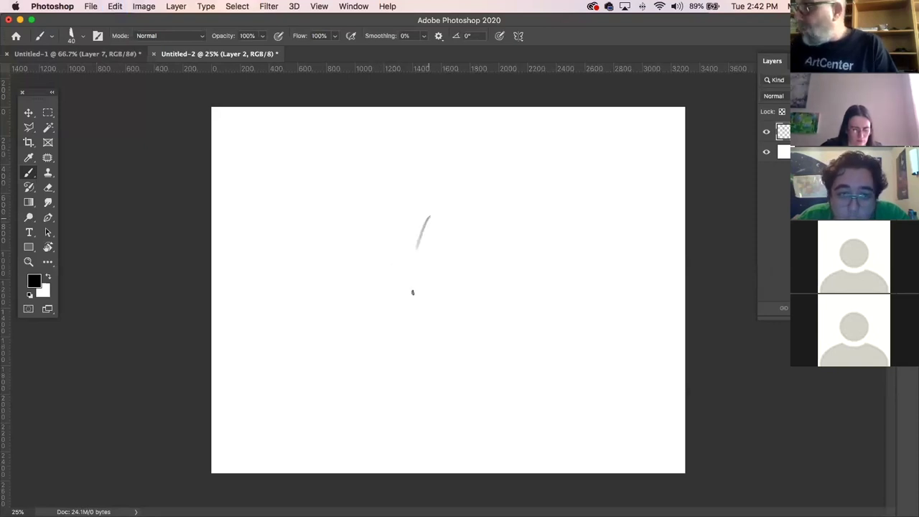
key("super+z")
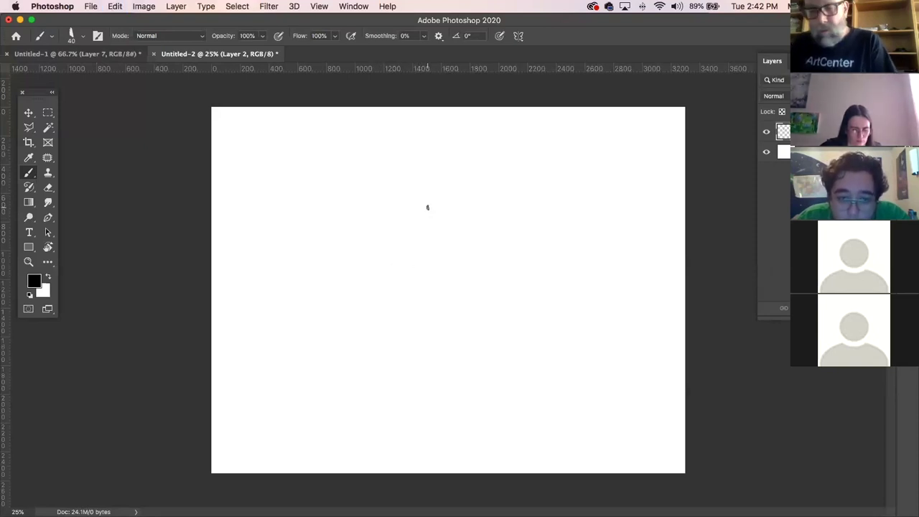
left_click_drag(427, 213, 418, 283)
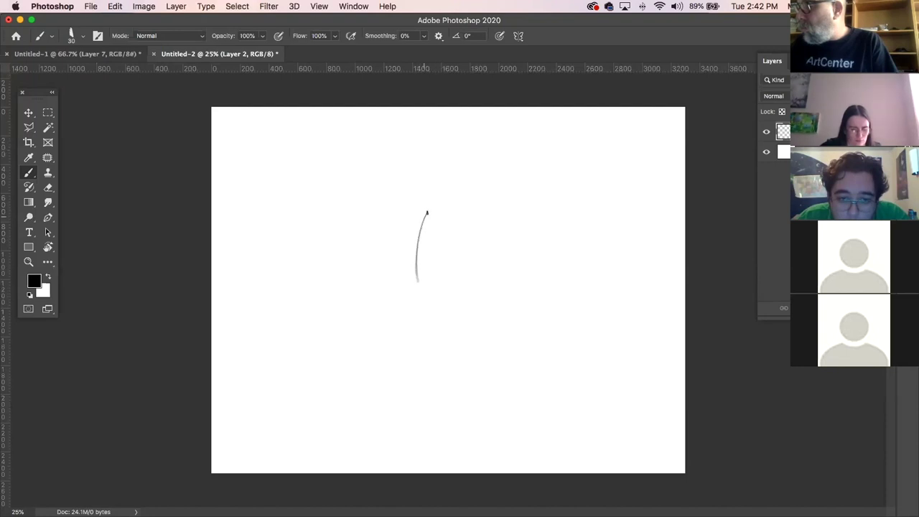
mouse_move(429, 211)
left_mouse_down()
mouse_move(419, 264)
mouse_move(430, 208)
mouse_move(416, 247)
mouse_move(418, 264)
mouse_move(426, 217)
mouse_move(418, 281)
left_mouse_up()
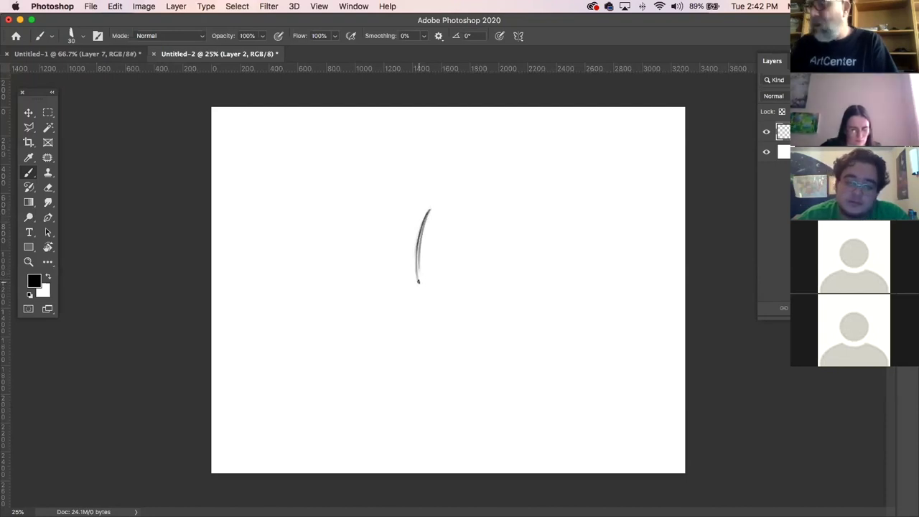
- Define a brush preset named "fur" from a rectangular selection around the curved strand, and clear the selection
left_click(48, 112)
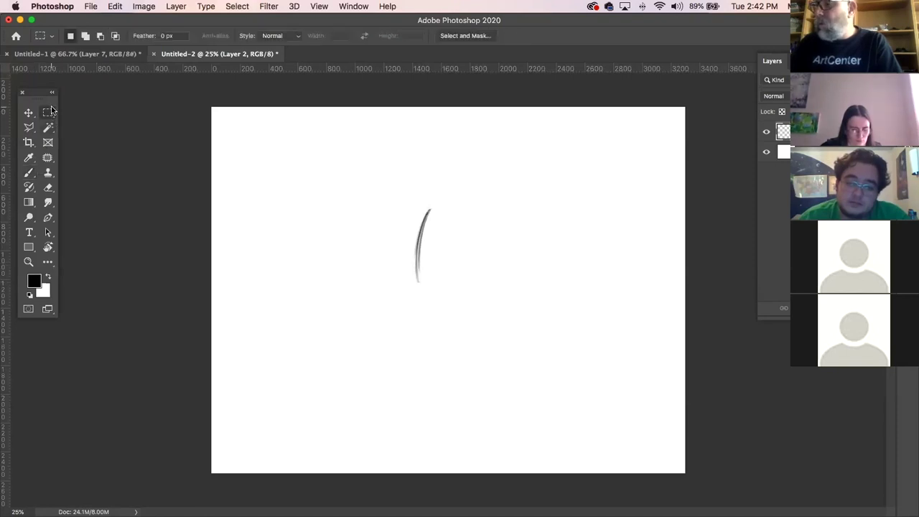
mouse_move(397, 194)
left_mouse_down()
mouse_move(425, 291)
mouse_move(455, 298)
left_mouse_up()
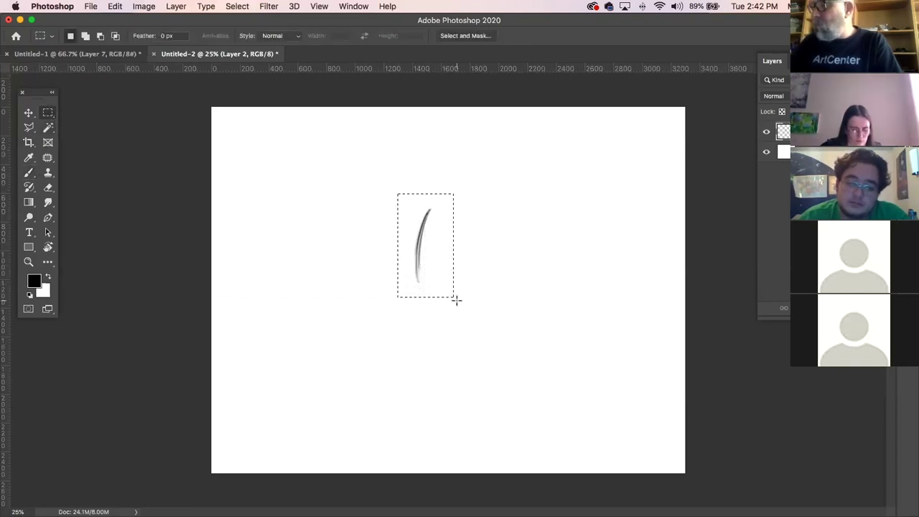
left_click(116, 6)
left_click(174, 314)
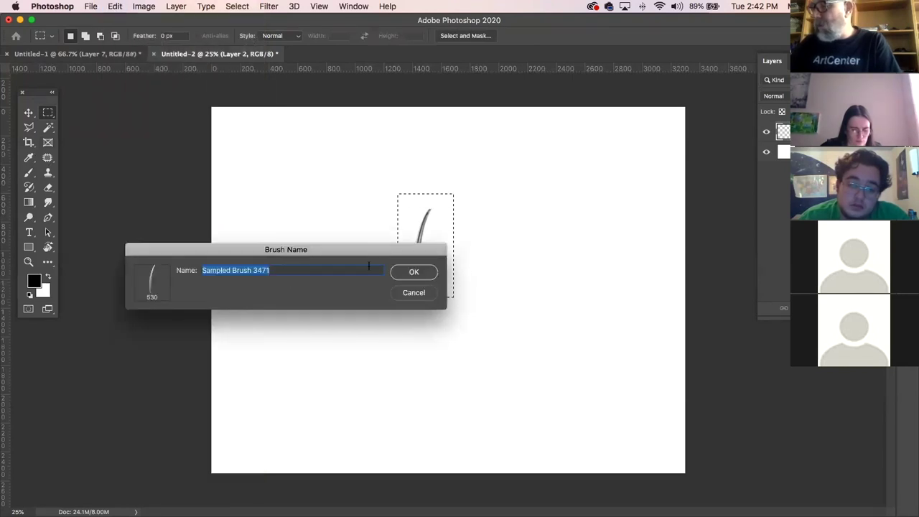
type("fur")
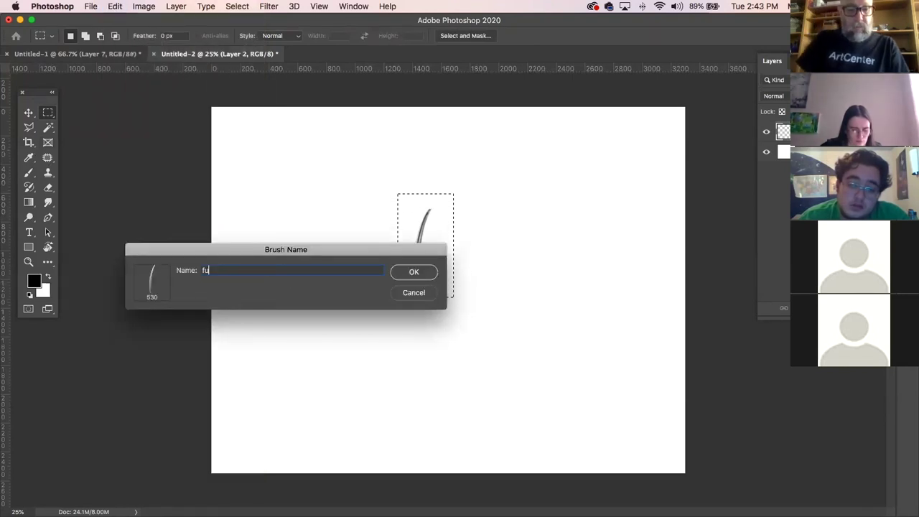
left_click(424, 271)
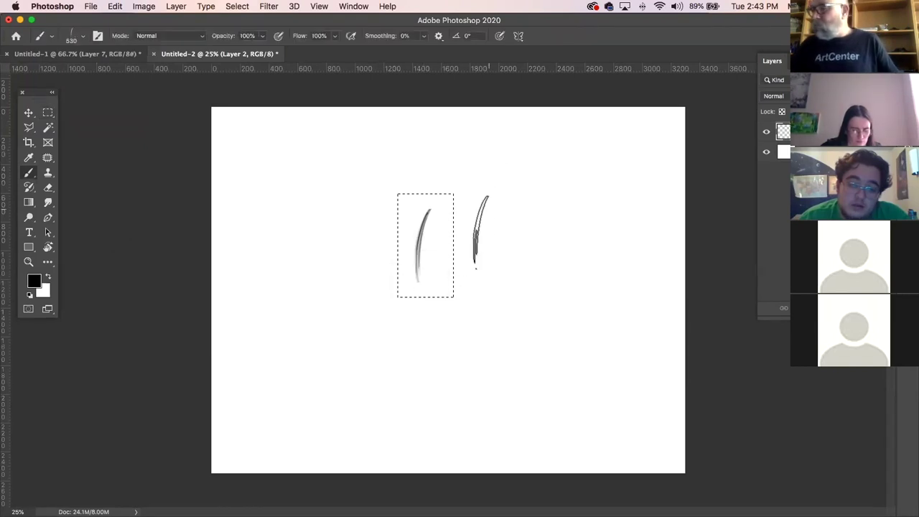
key("ctrl+d")
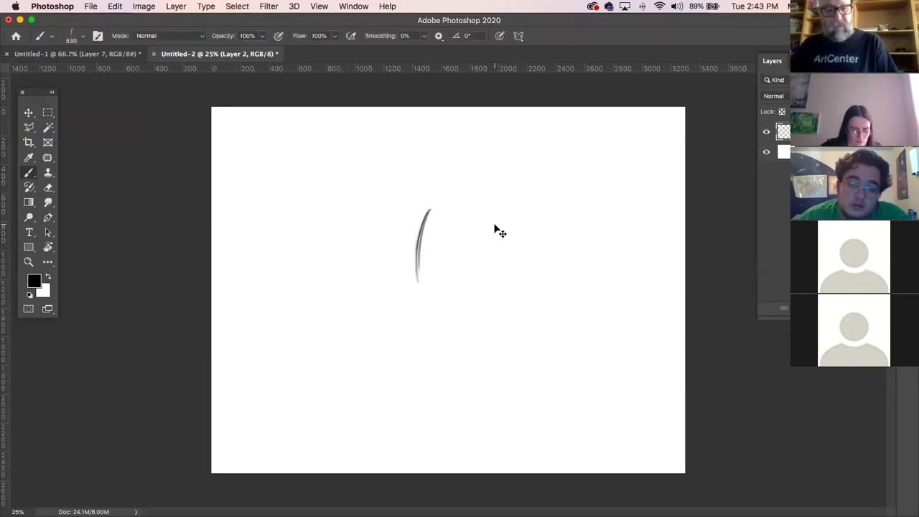
- Delete the original painted strand from the layer and clear the selection
key("ctrl+a")
key("Delete")
key("ctrl+d")
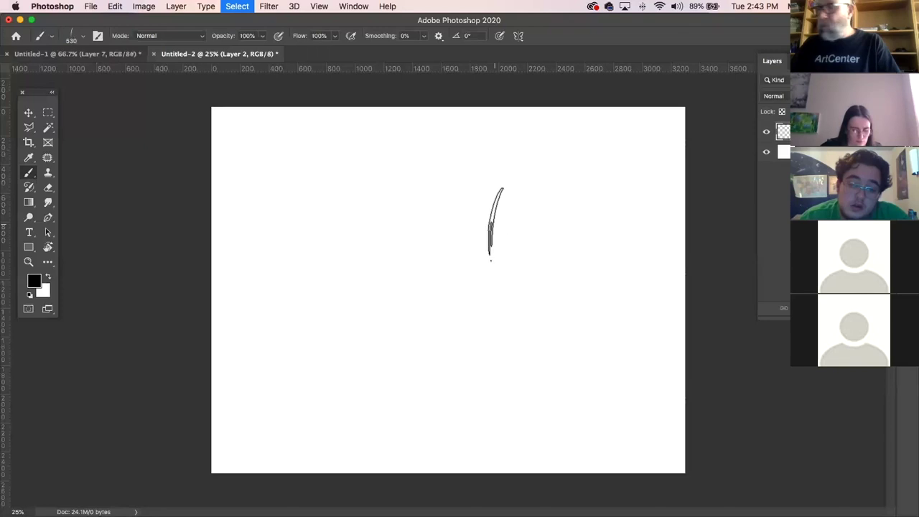
- Paint a wavy trial stroke across the canvas with the full-size fur brush and undo it
mouse_move(395, 229)
left_mouse_down()
mouse_move(435, 268)
mouse_move(417, 230)
mouse_move(477, 269)
mouse_move(449, 274)
mouse_move(514, 229)
mouse_move(549, 226)
mouse_move(590, 297)
mouse_move(612, 367)
mouse_move(647, 368)
left_mouse_up()
key("super+z")
key("ctrl+z")
key("ctrl+z")
key("ctrl+z")
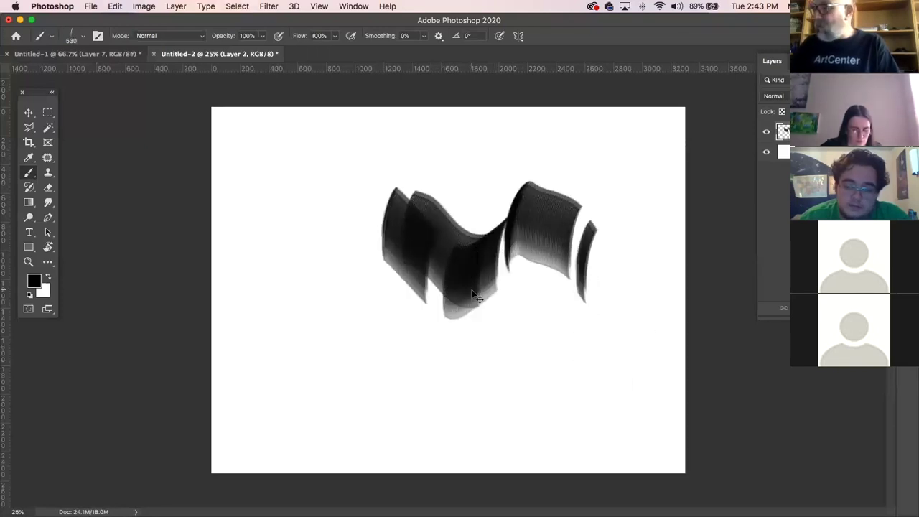
- Reduce the fur brush to 70 px, try it with small strokes, and undo them
key("bracketleft")
key("bracketleft")
key("bracketleft")
key("bracketleft")
key("bracketleft")
key("bracketleft")
key("bracketleft")
key("bracketleft")
key("bracketleft")
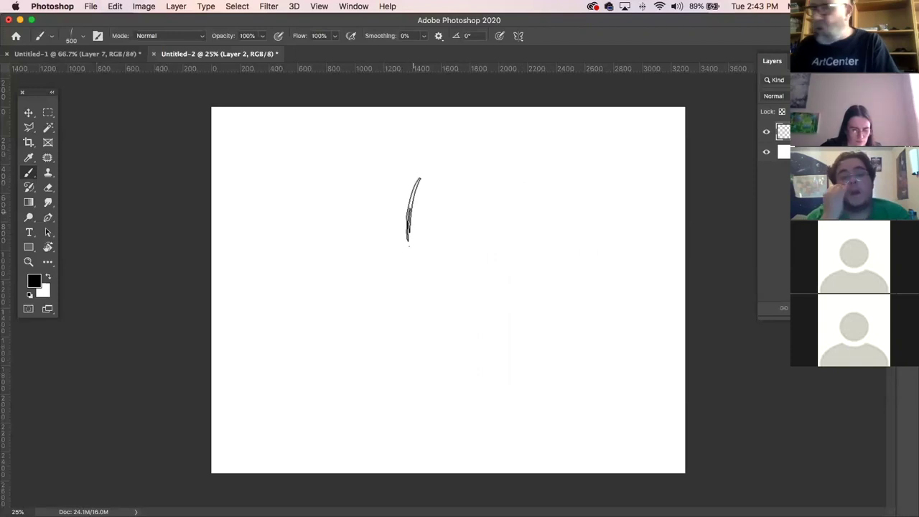
key("bracketleft")
key("bracketleft")
mouse_move(394, 237)
left_mouse_down()
mouse_move(437, 234)
mouse_move(397, 245)
mouse_move(437, 273)
mouse_move(399, 265)
mouse_move(418, 288)
mouse_move(422, 314)
mouse_move(414, 341)
left_mouse_up()
key("super+z")
key("super+z")
key("super+z")
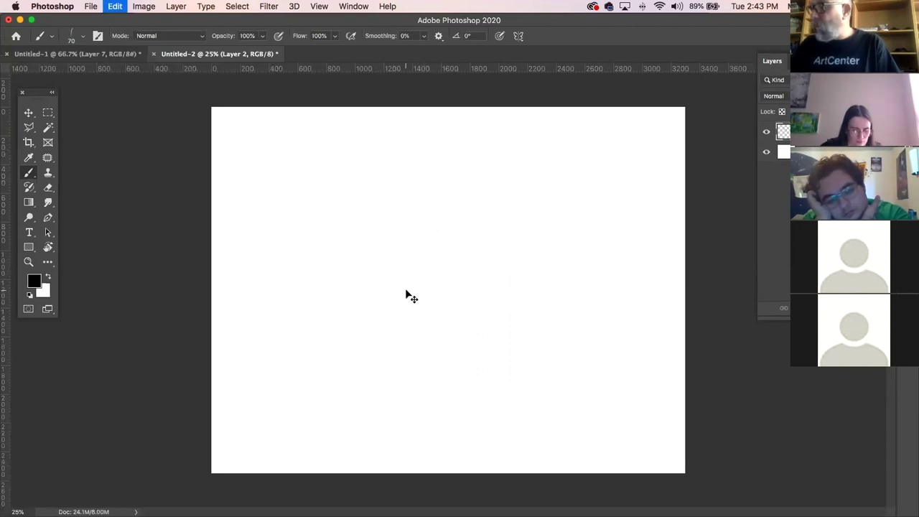
- Show the brush preset list and select the "fur" brush preset
left_click(356, 6)
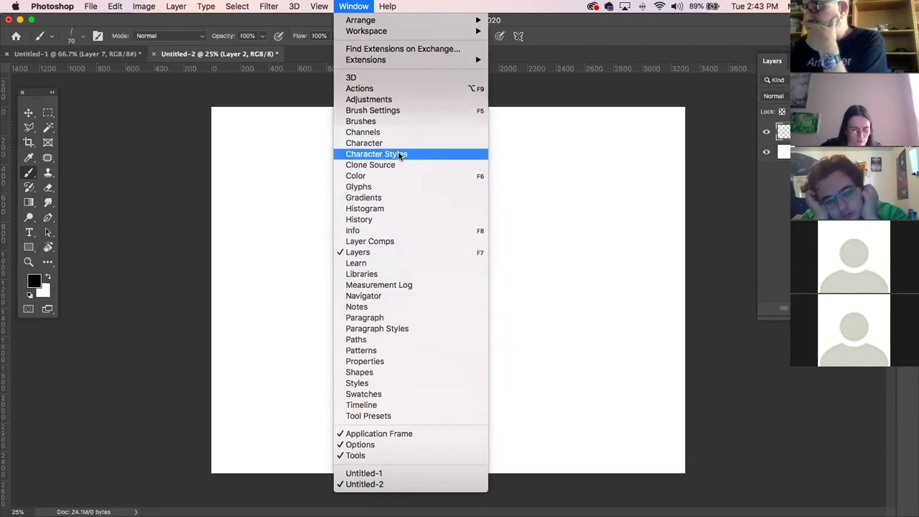
left_click(399, 121)
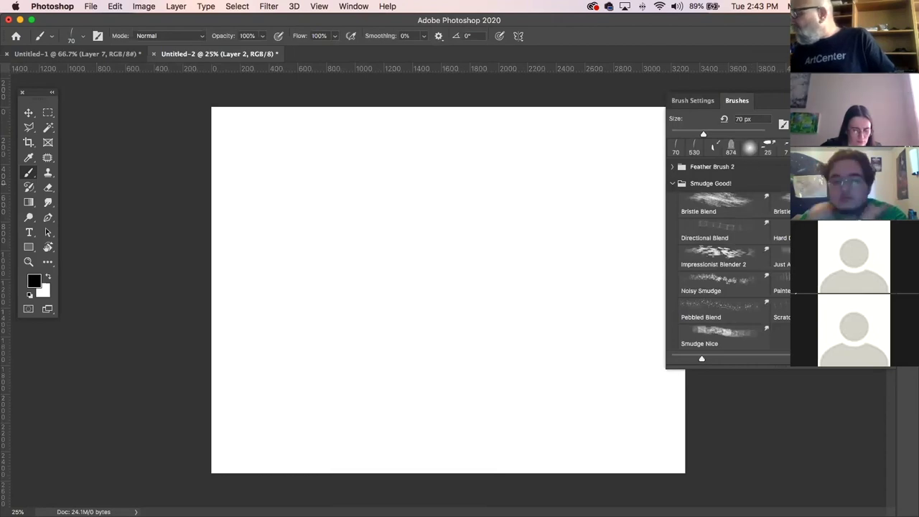
scroll(729, 258, "down", 10)
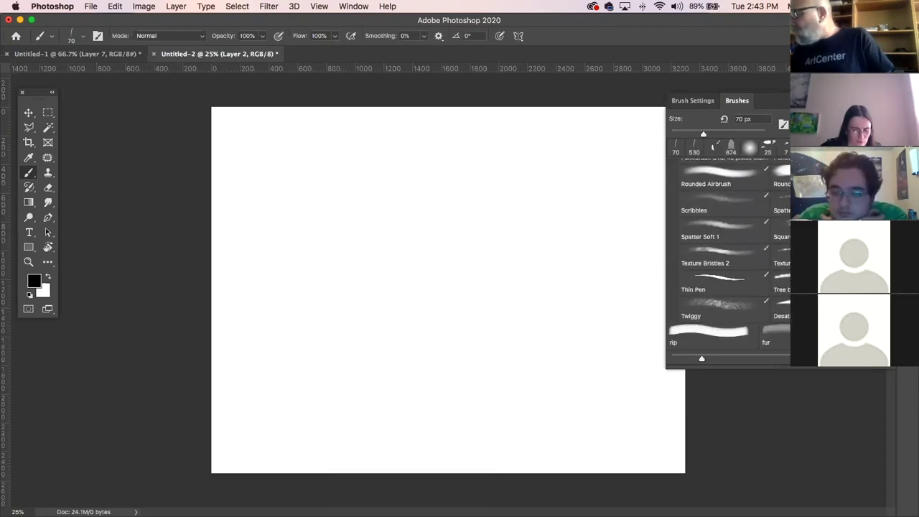
left_click(776, 332)
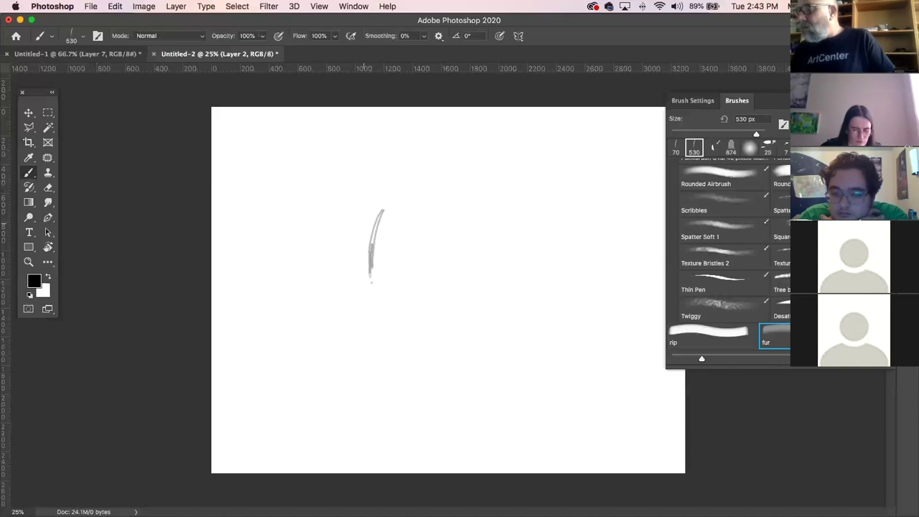
- Try the fur tip at 452 px with wider spacing in a wavy stroke of separate strands, and undo the stroke
left_click(694, 101)
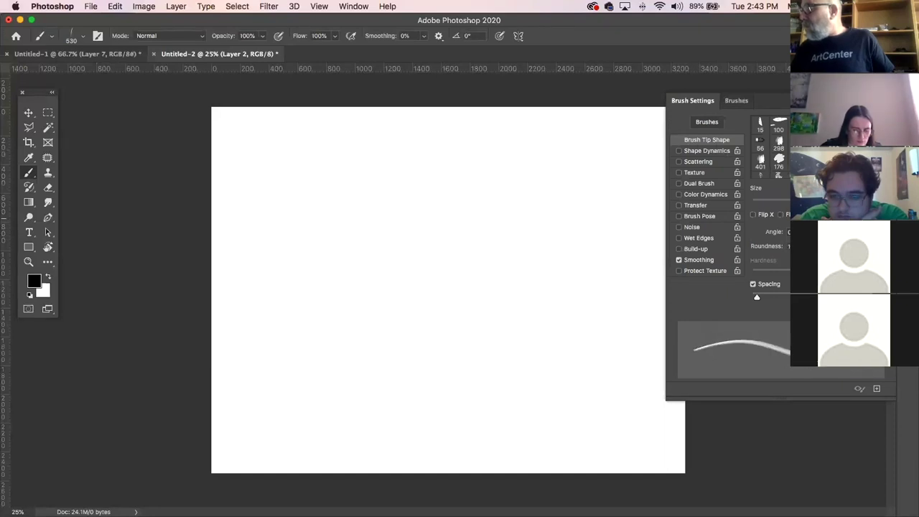
mouse_move(848, 227)
left_mouse_down()
mouse_move(847, 216)
mouse_move(823, 203)
left_mouse_up()
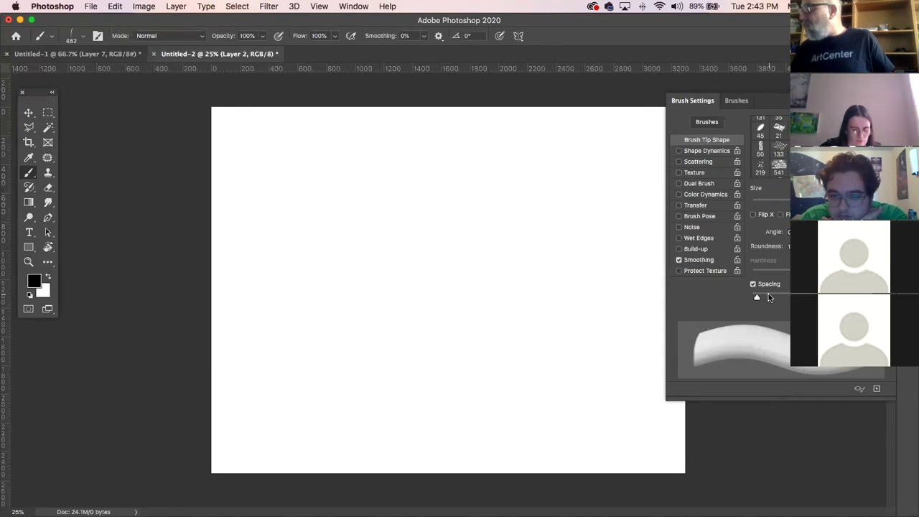
left_click_drag(758, 300, 790, 295)
mouse_move(330, 247)
left_mouse_down()
mouse_move(353, 233)
mouse_move(370, 266)
mouse_move(417, 286)
mouse_move(413, 341)
mouse_move(480, 347)
mouse_move(495, 284)
mouse_move(522, 334)
mouse_move(562, 359)
mouse_move(557, 385)
left_mouse_up()
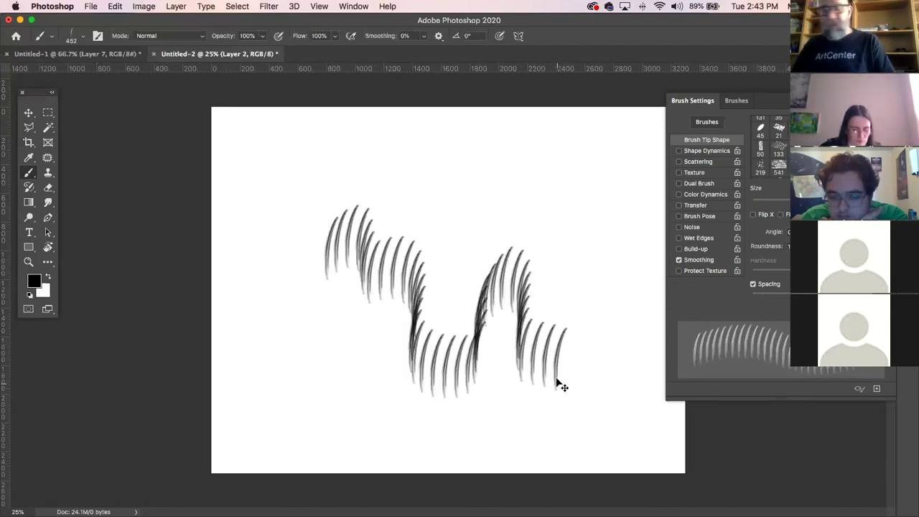
key("super+z")
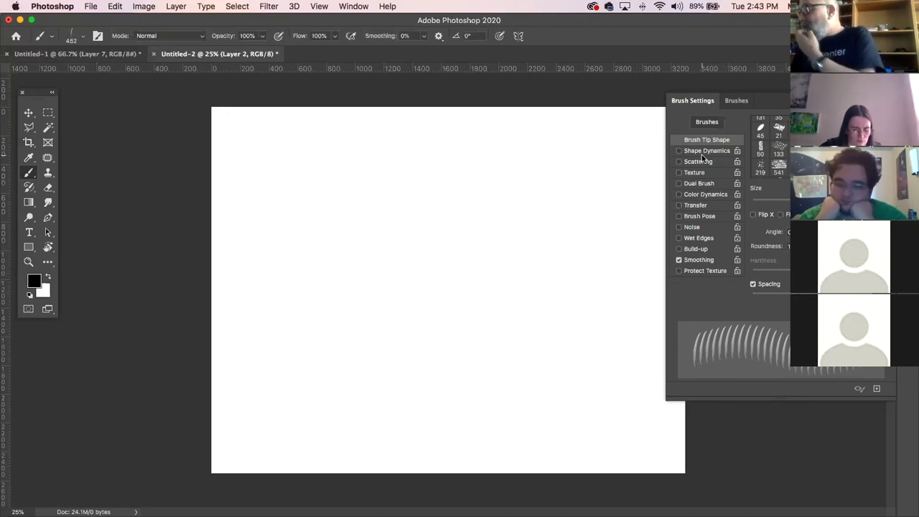
- Try shrinking the brush tip to 1 px and enabling Shape Dynamics and Scattering
key("super+a")
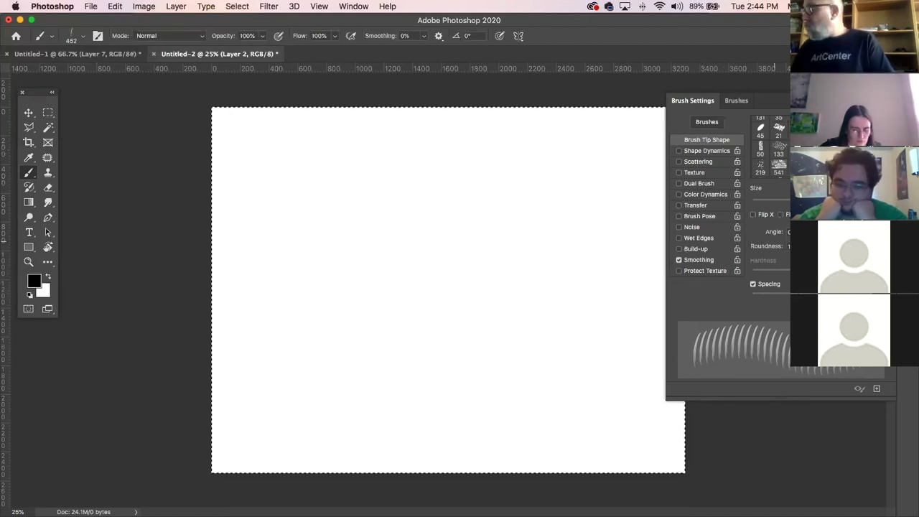
left_click_drag(801, 199, 751, 198)
left_click(695, 151)
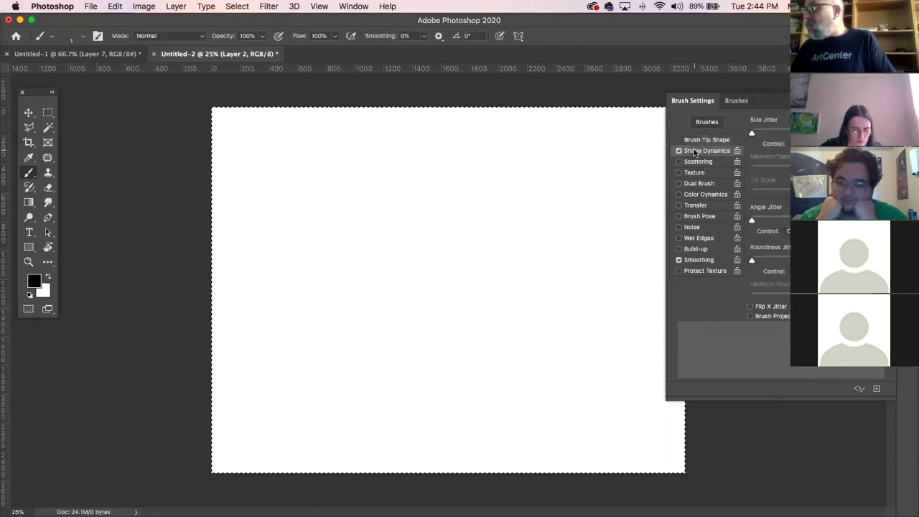
key("super+a")
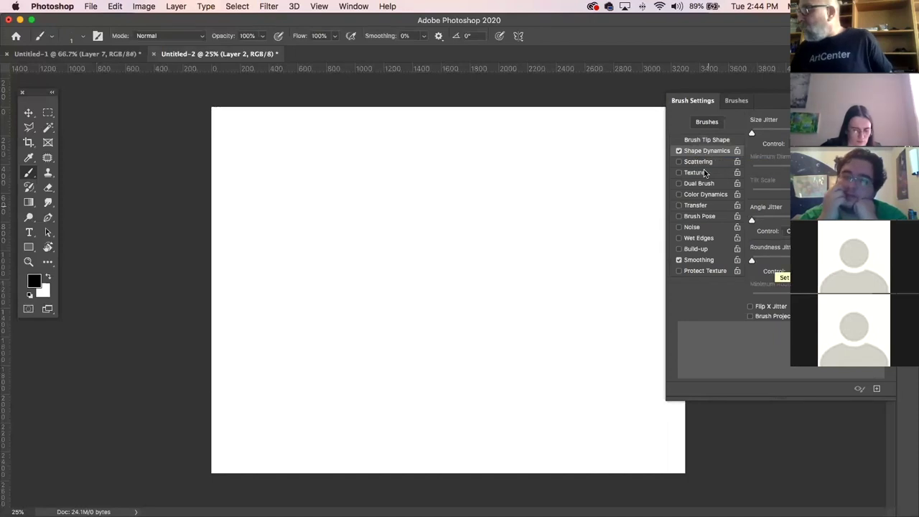
left_click(715, 163)
left_click(715, 153)
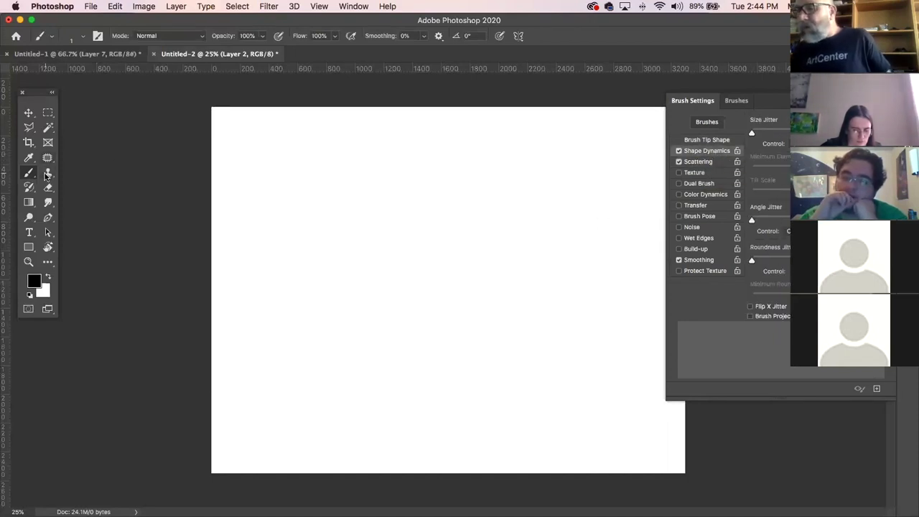
- Reselect the "fur" brush preset to restore its 530 px tip and default brush settings
left_click(84, 37)
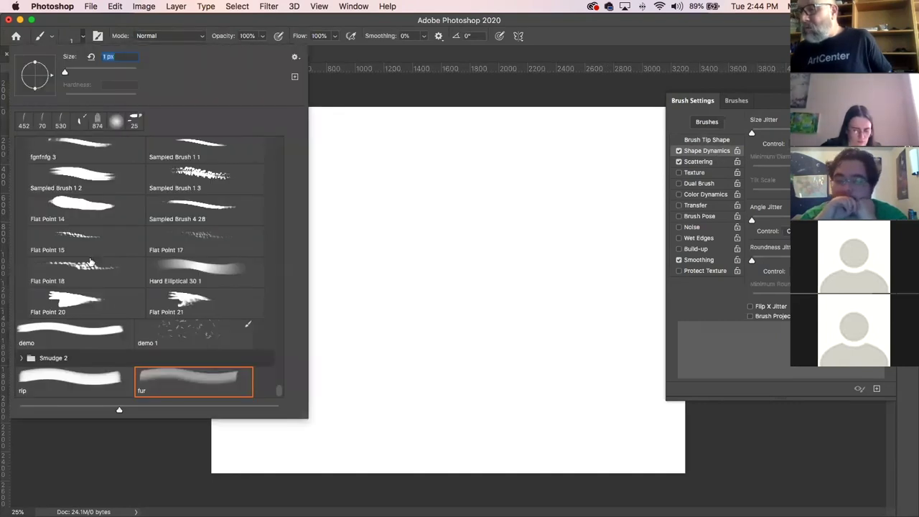
left_click(172, 380)
left_click(752, 31)
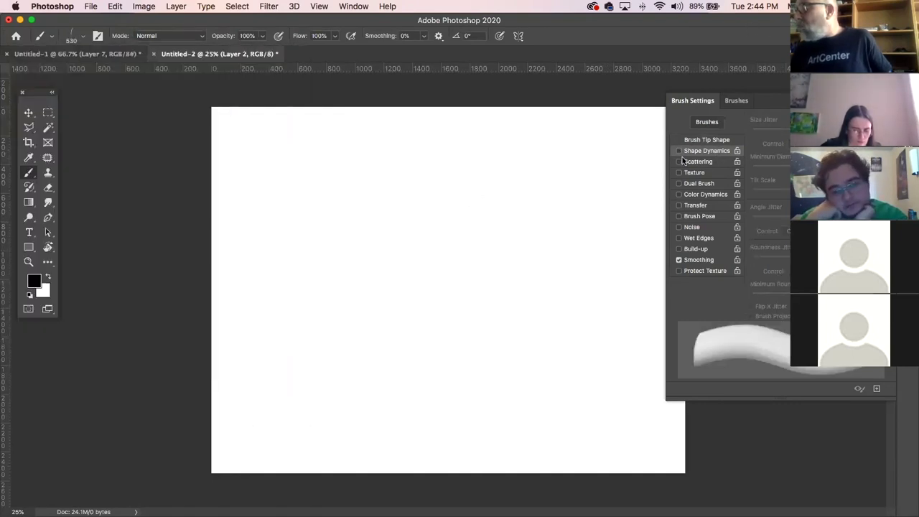
key("super+z")
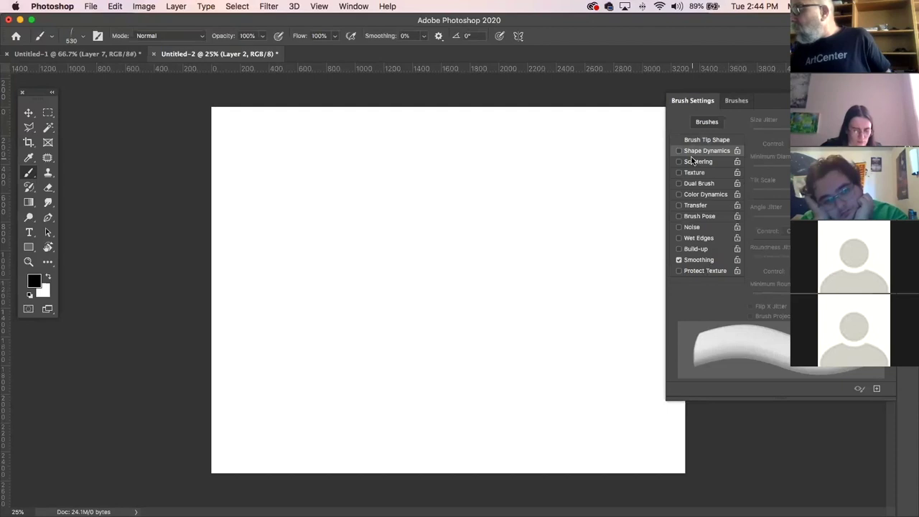
- Enable Shape Dynamics for the fur brush with increased size jitter, the lowest minimum diameter, and a slight angle jitter
left_click(681, 151)
left_click_drag(753, 135, 798, 134)
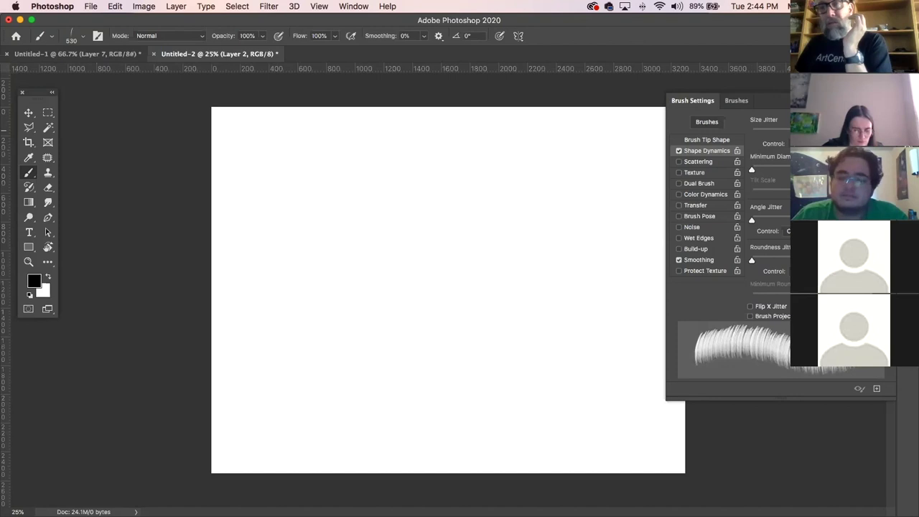
mouse_move(752, 170)
left_mouse_down()
mouse_move(786, 171)
mouse_move(722, 173)
left_mouse_up()
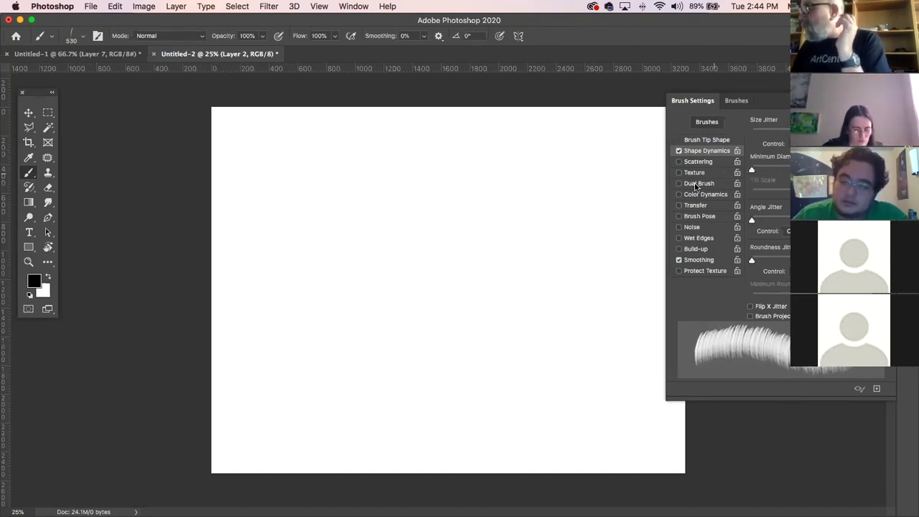
left_click_drag(753, 222, 756, 223)
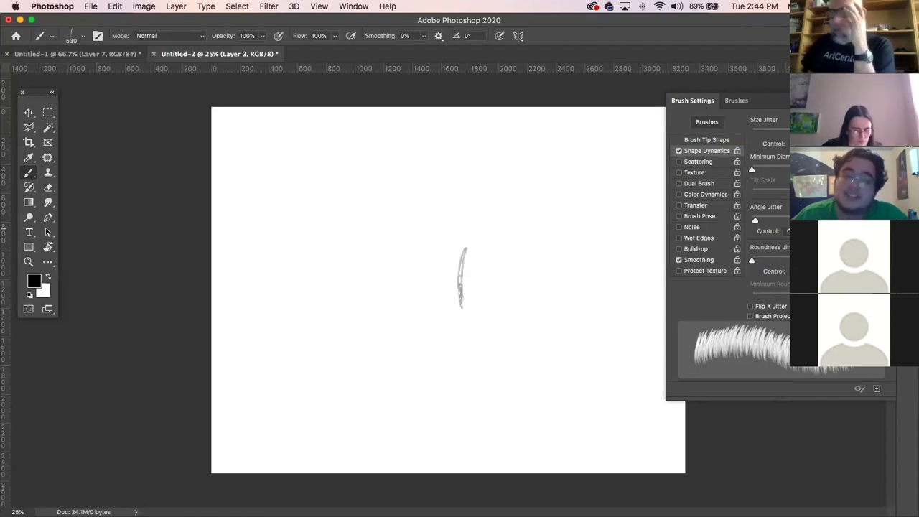
- Paint a descending row of fur test strokes across the lower half of the canvas and undo them
left_click_drag(286, 287, 406, 345)
left_click_drag(415, 316, 463, 388)
mouse_move(470, 334)
left_mouse_down()
mouse_move(468, 365)
mouse_move(551, 377)
left_mouse_up()
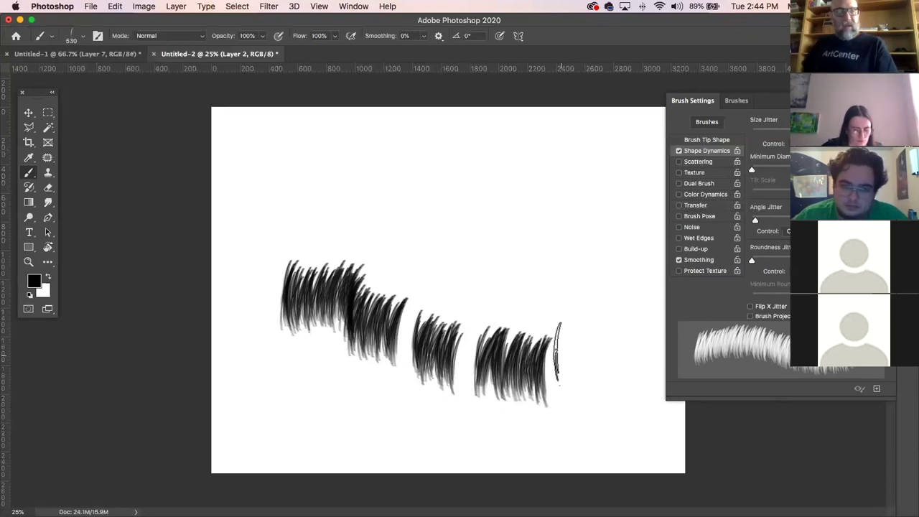
key("super+z")
key("super+z")
key("super+z")
key("super+z")
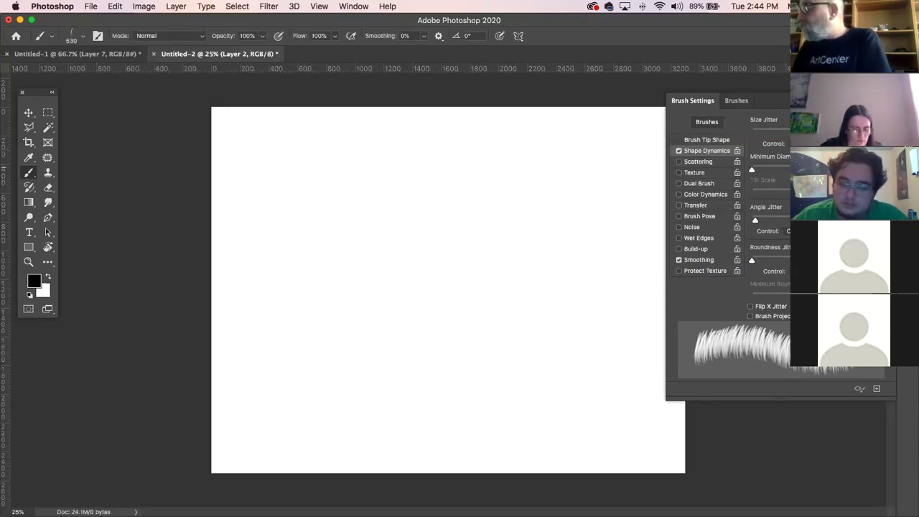
- Increase the fur brush's roundness jitter and set its angle jitter control to Direction
left_click_drag(753, 260, 808, 260)
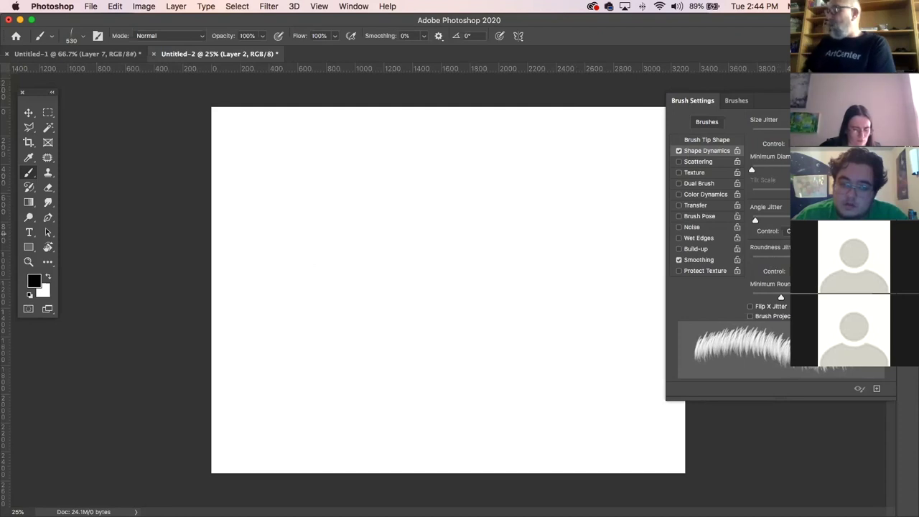
left_click(798, 231)
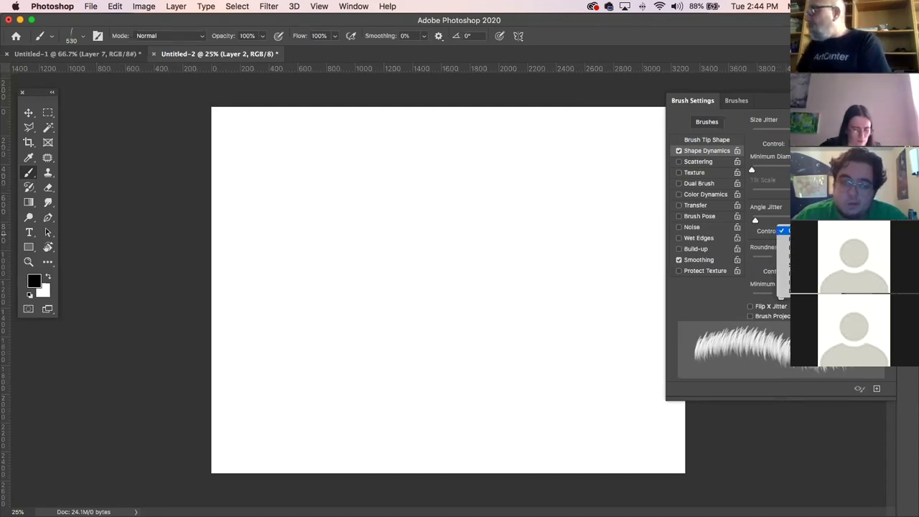
left_click(797, 291)
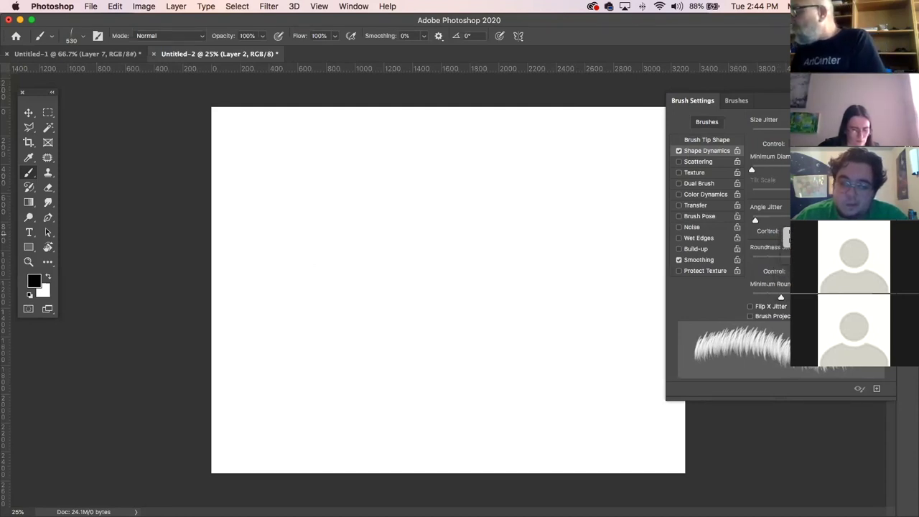
- Paint curving test strokes with the direction-controlled fur brush, clear the layer, and deselect
mouse_move(310, 209)
left_mouse_down()
mouse_move(360, 203)
mouse_move(370, 233)
mouse_move(367, 247)
mouse_move(333, 271)
mouse_move(329, 300)
mouse_move(343, 316)
mouse_move(367, 302)
mouse_move(382, 327)
mouse_move(400, 334)
mouse_move(455, 268)
mouse_move(496, 237)
left_mouse_up()
mouse_move(503, 269)
left_mouse_down()
mouse_move(495, 301)
mouse_move(512, 328)
mouse_move(507, 345)
mouse_move(489, 344)
mouse_move(467, 388)
left_mouse_up()
key("super+a")
key("BackSpace")
key("super+d")
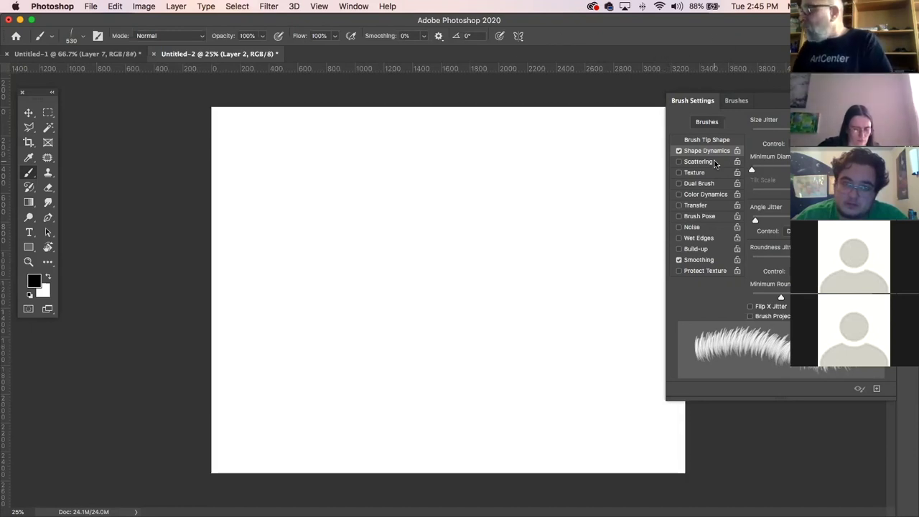
- Enable Scattering for the fur brush with a slight scatter amount
left_click(714, 163)
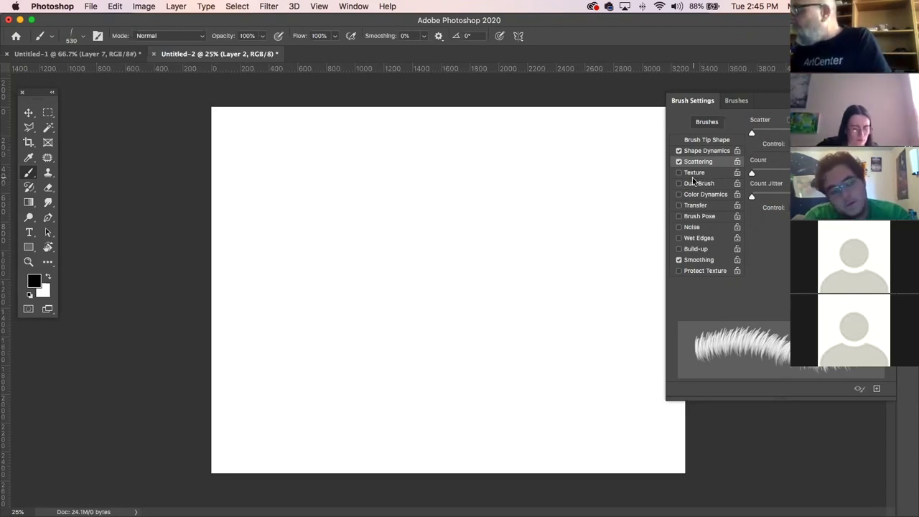
left_click_drag(753, 134, 761, 133)
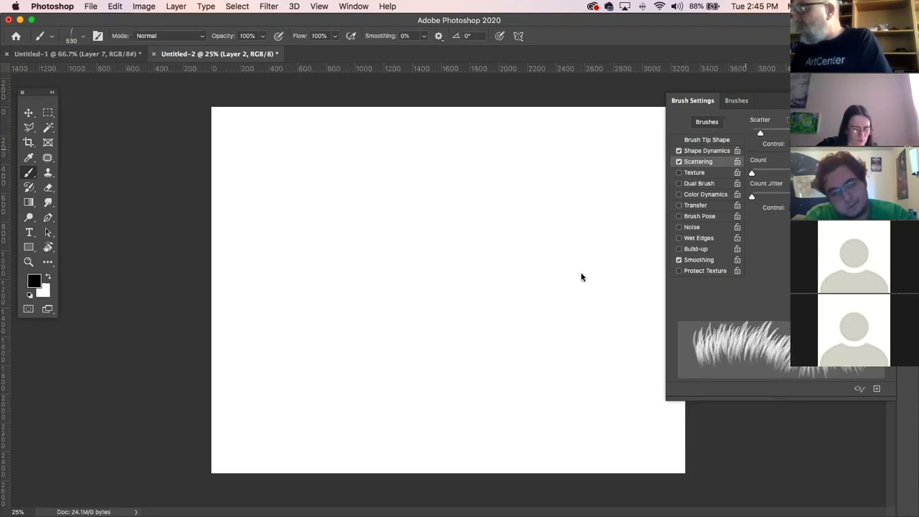
- Paint looping test strokes across the canvas with the scattered fur brush and clear them from the layer
mouse_move(381, 215)
left_mouse_down()
mouse_move(408, 243)
mouse_move(454, 219)
mouse_move(475, 226)
mouse_move(510, 296)
mouse_move(486, 370)
mouse_move(567, 318)
mouse_move(619, 394)
mouse_move(587, 424)
mouse_move(518, 400)
mouse_move(508, 424)
mouse_move(417, 388)
left_mouse_up()
mouse_move(264, 269)
left_mouse_down()
mouse_move(296, 240)
mouse_move(344, 271)
mouse_move(345, 292)
mouse_move(299, 302)
mouse_move(281, 258)
left_mouse_up()
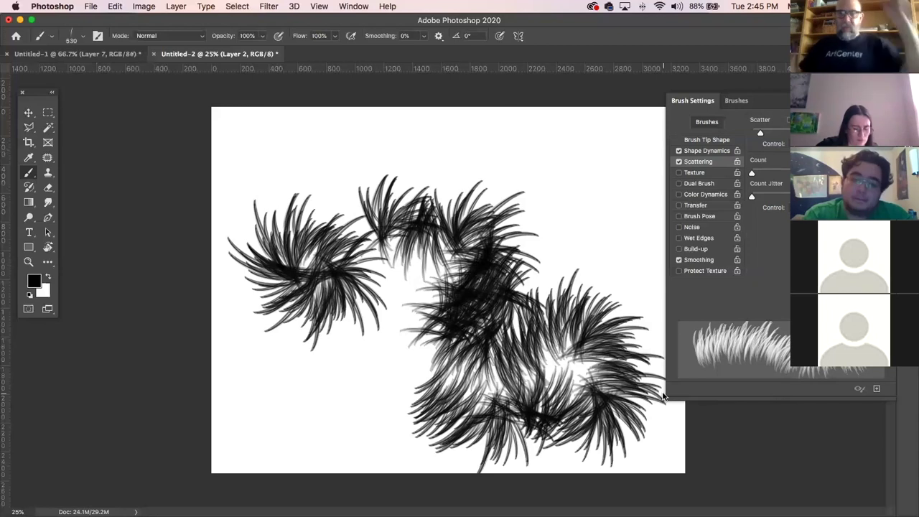
key("super+a")
key("BackSpace")
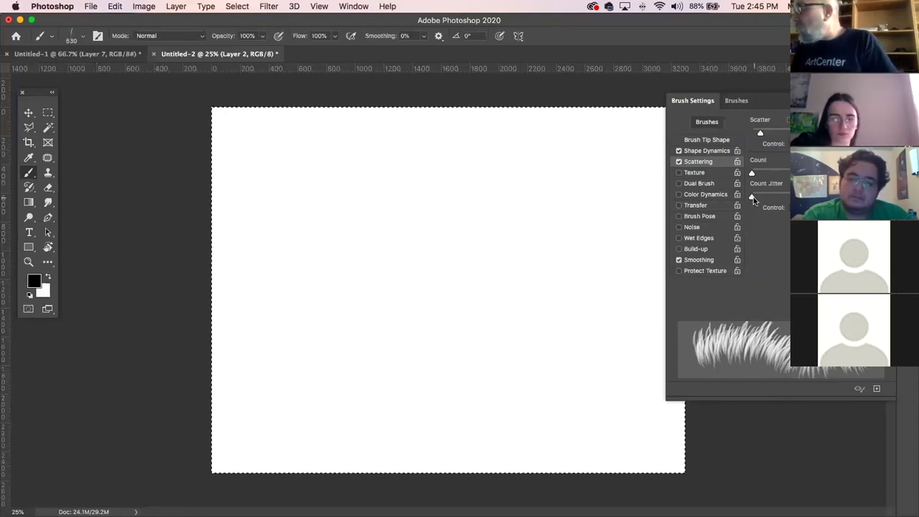
- Try the Texture and Dual Brush options on the fur brush, turning each one back off
left_click(695, 173)
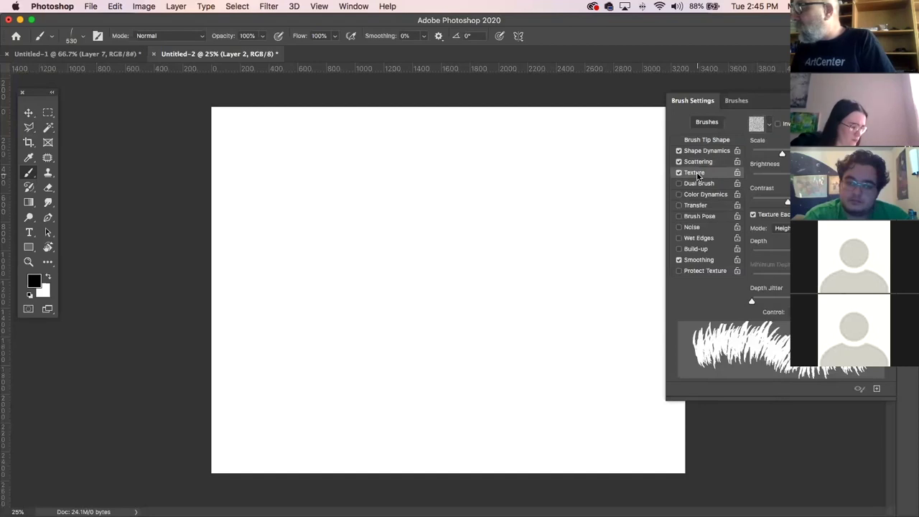
left_click(679, 173)
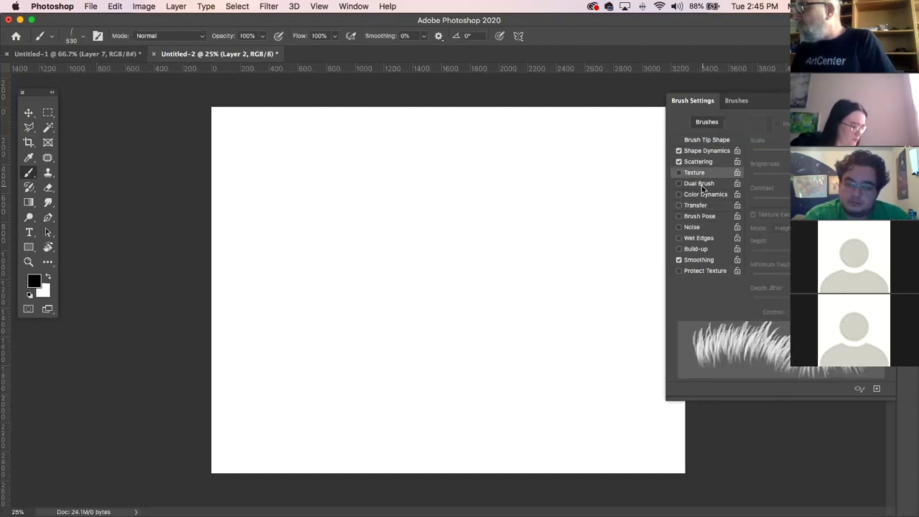
left_click(702, 185)
left_click(680, 184)
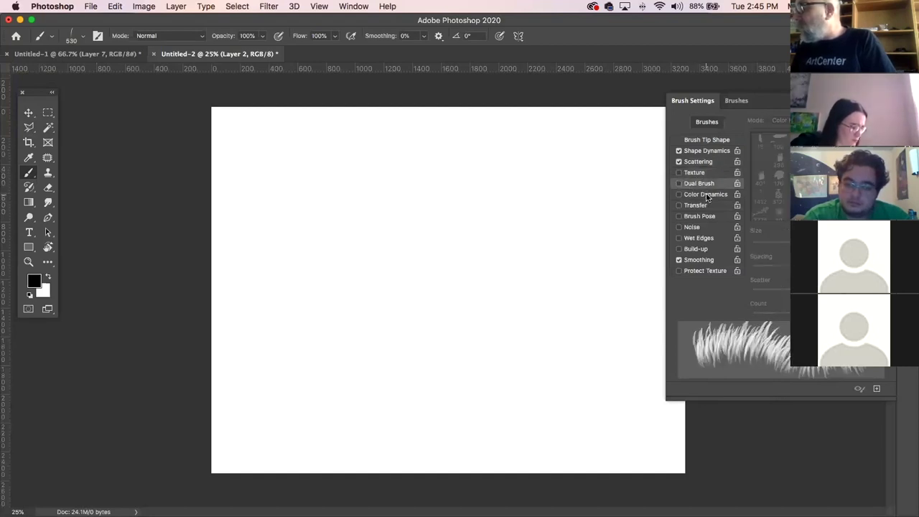
- Try Color Dynamics on the fur brush, turn it back off, and enable Transfer
left_click(708, 194)
left_click(680, 196)
left_click(700, 206)
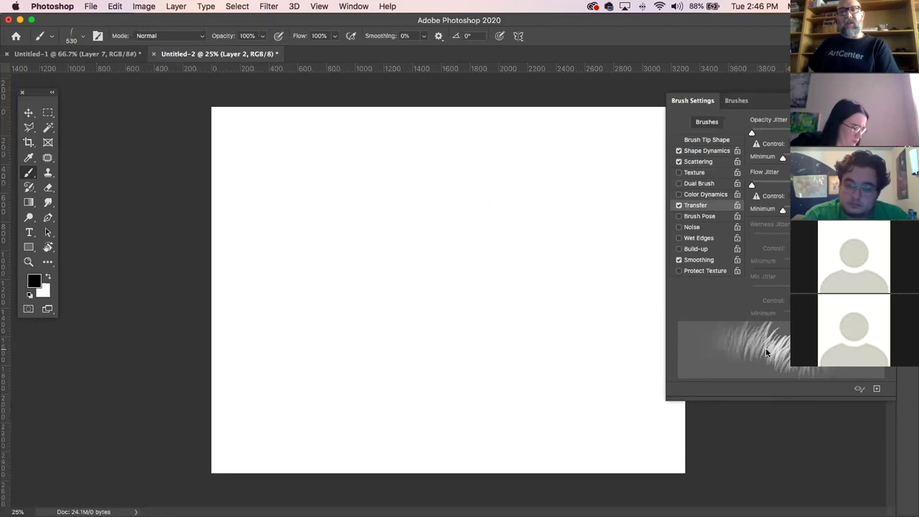
- Paint looping test strokes across the canvas with the fur brush using Transfer, clear the layer, and deselect
mouse_move(320, 242)
left_mouse_down()
mouse_move(424, 237)
mouse_move(535, 295)
mouse_move(381, 334)
mouse_move(280, 381)
left_mouse_up()
mouse_move(460, 144)
left_mouse_down()
mouse_move(496, 173)
mouse_move(524, 230)
mouse_move(327, 362)
left_mouse_up()
mouse_move(425, 173)
left_mouse_down()
mouse_move(438, 230)
mouse_move(373, 309)
mouse_move(295, 352)
left_mouse_up()
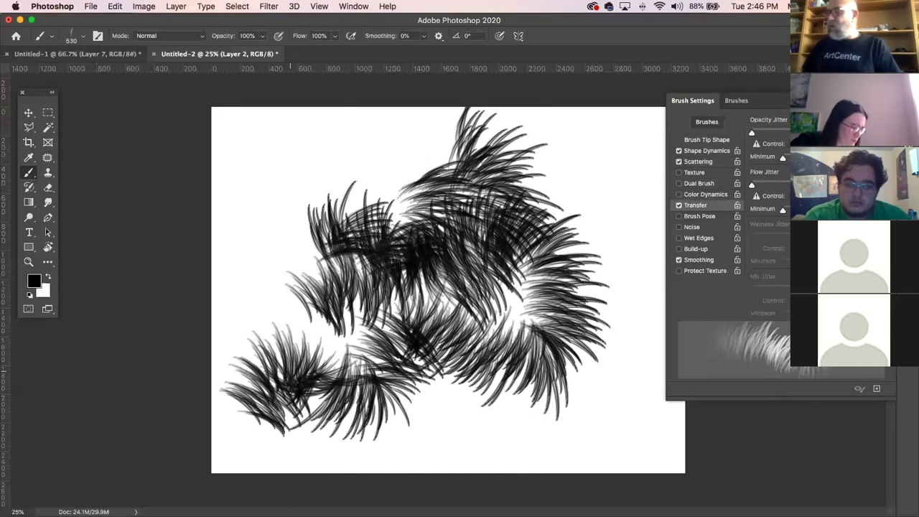
key("super+a")
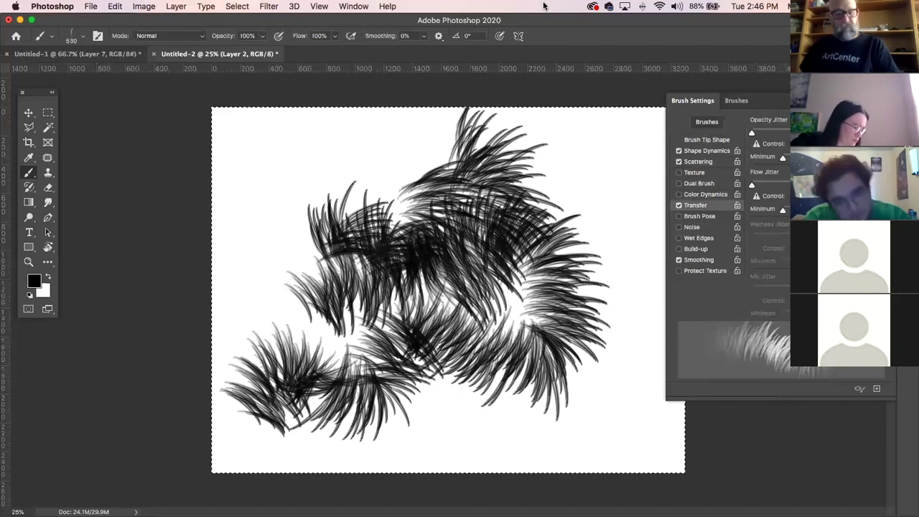
key("Delete")
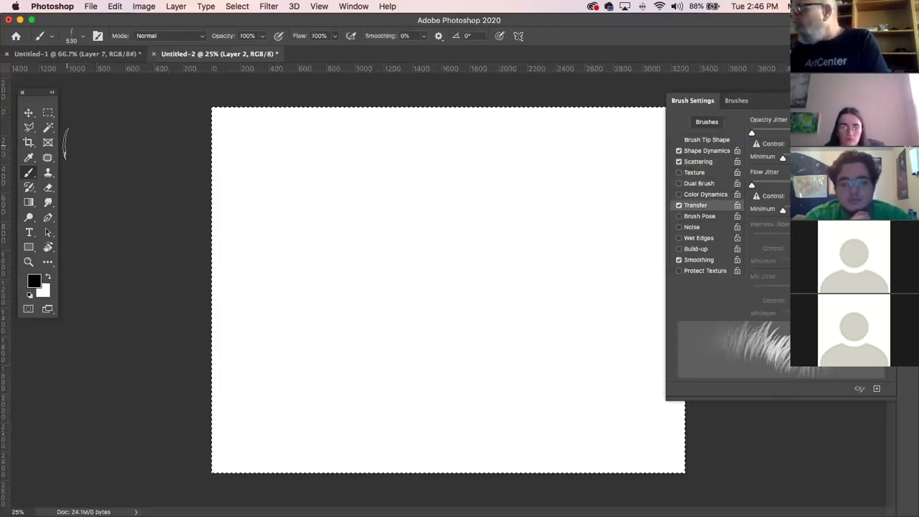
key("super+d")
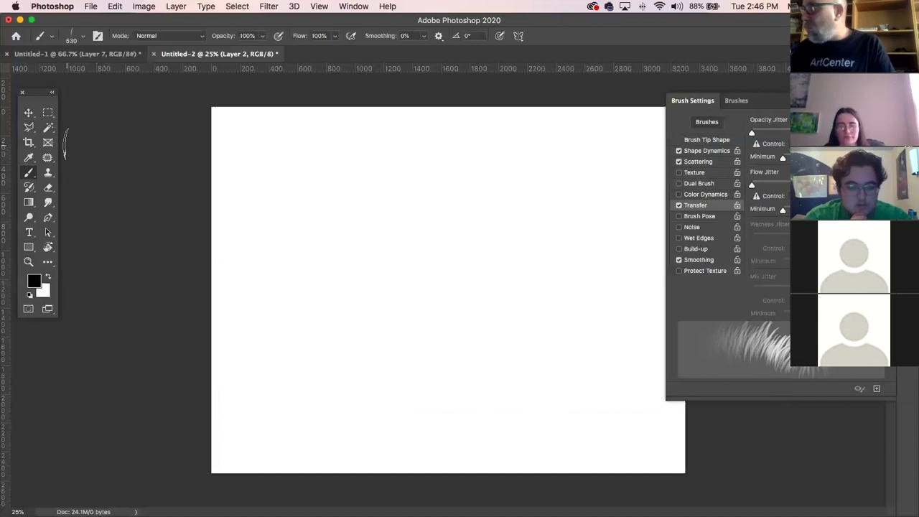
- Hide the brush settings and choose the Pencil Sketch 2 brush from the Feather Brush 2 group
key("F5")
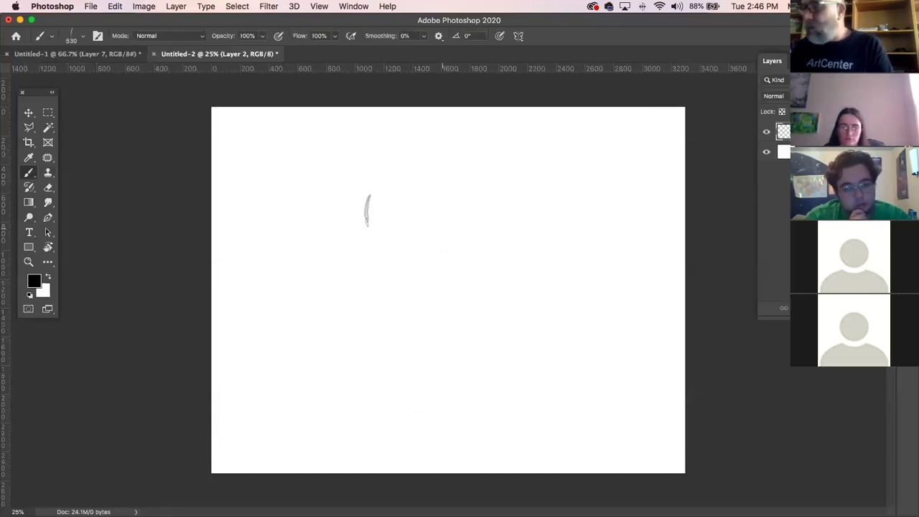
left_click(84, 36)
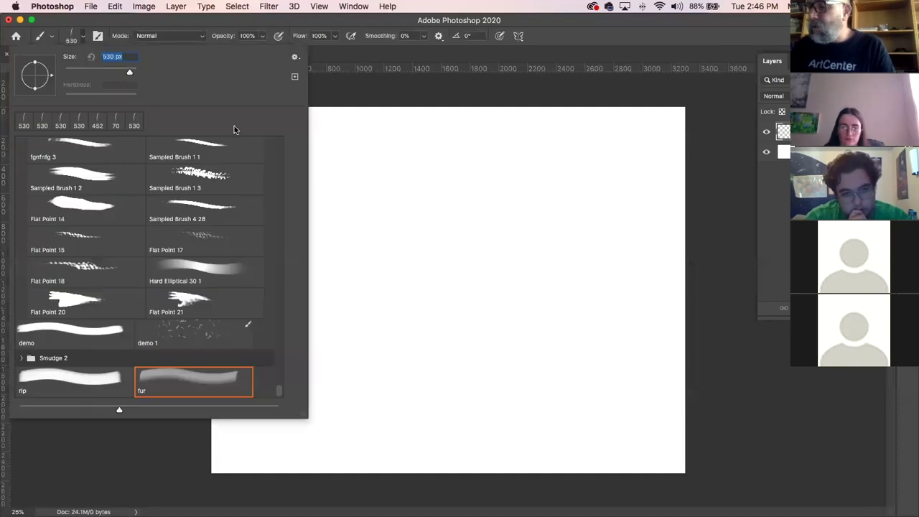
left_click_drag(281, 393, 272, 94)
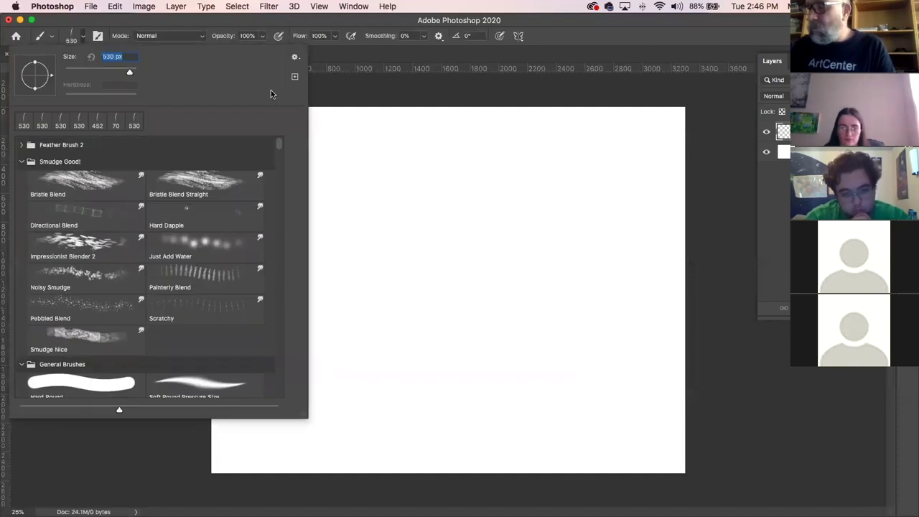
left_click(21, 144)
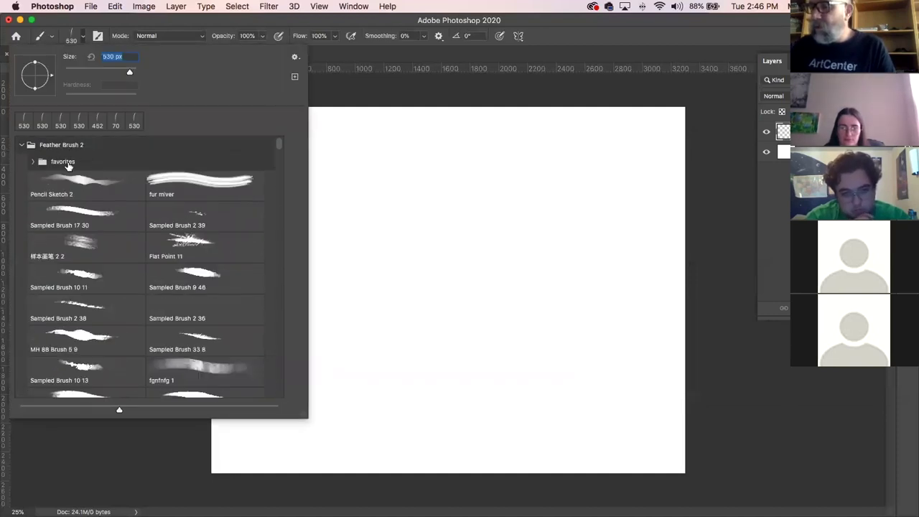
left_click(97, 188)
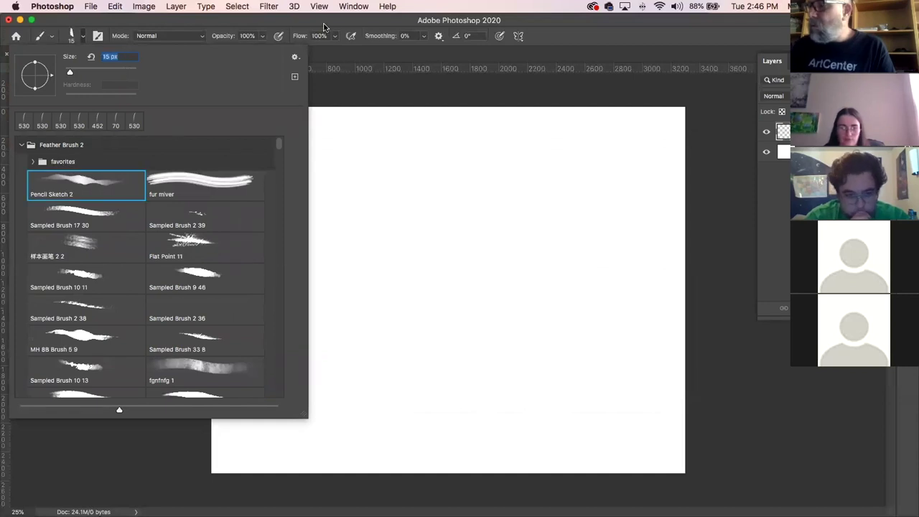
left_click(181, 26)
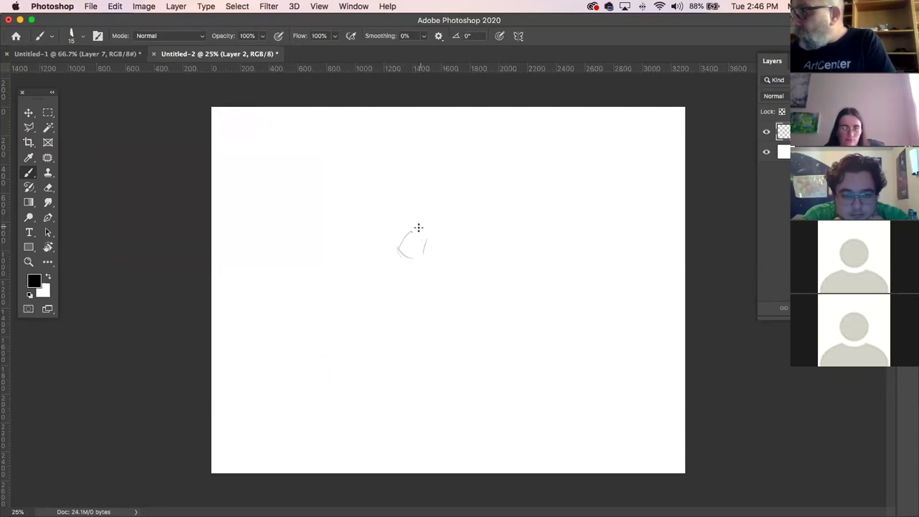
- Sketch a single small scale outline near the canvas centre, undoing the extra scale strokes below and beside it and darkening its edge
mouse_move(415, 228)
left_mouse_down()
mouse_move(423, 251)
mouse_move(425, 238)
mouse_move(397, 274)
left_mouse_up()
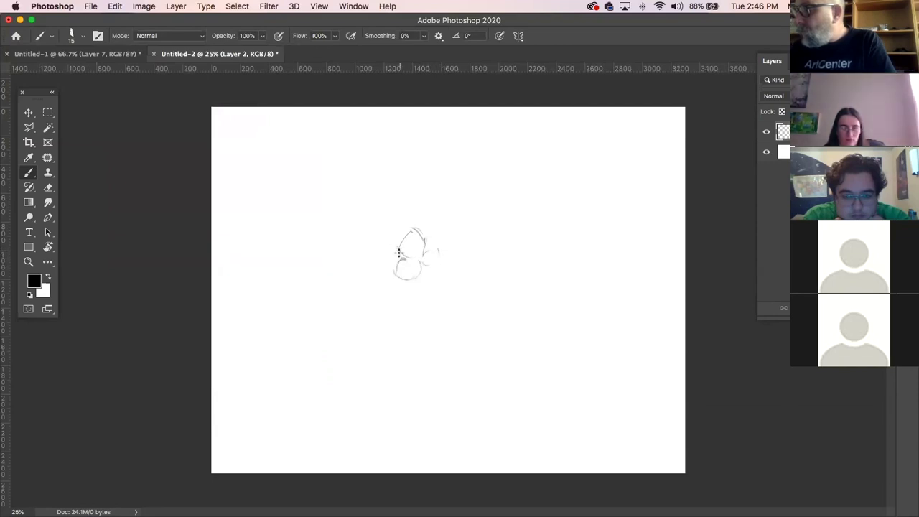
left_click_drag(388, 248, 393, 259)
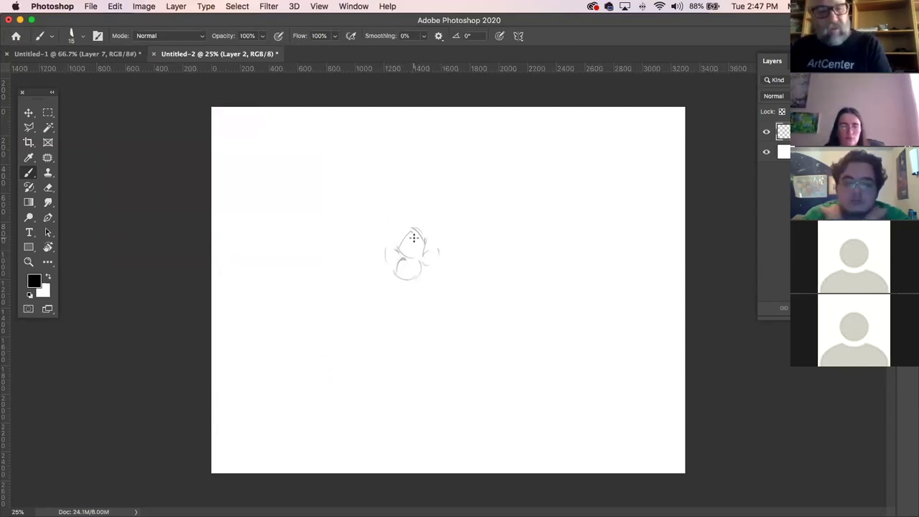
key("super+z")
key("super+z")
key("super+z")
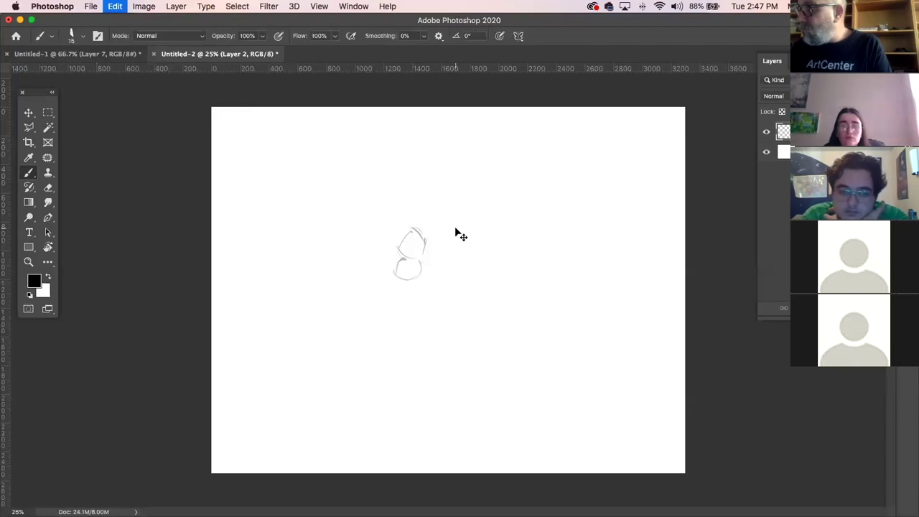
key("super+z")
key("super+z")
key("super+z")
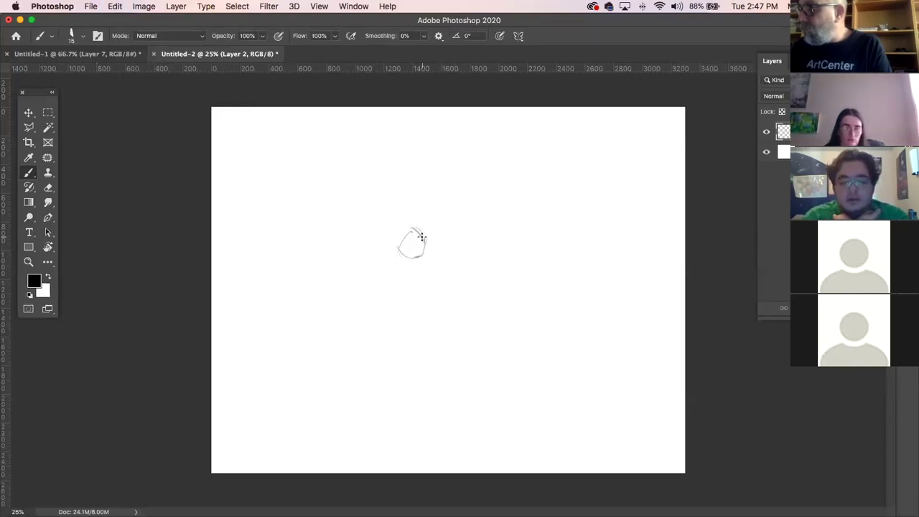
left_click_drag(398, 247, 422, 252)
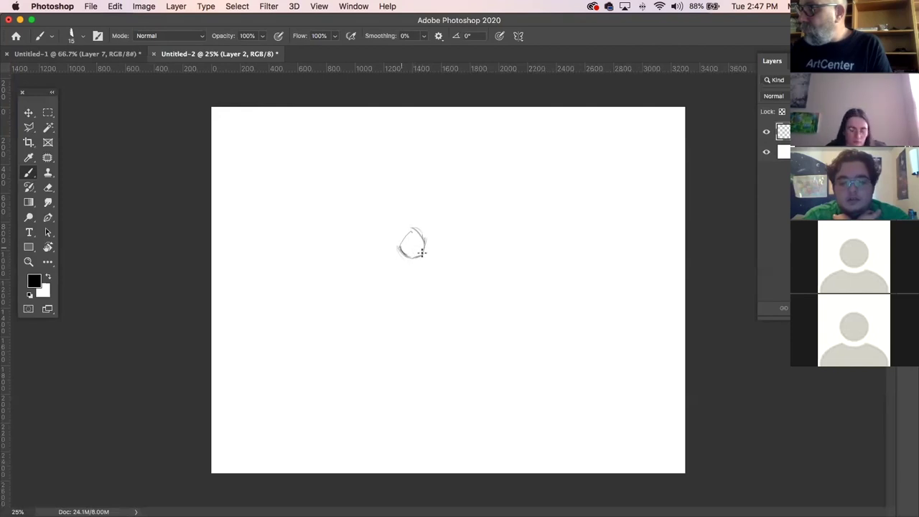
- Select the sketched scale with a rectangular marquee and define it as a brush preset named scale
left_click(28, 112)
left_click(48, 112)
left_click_drag(387, 213, 436, 269)
left_click(115, 6)
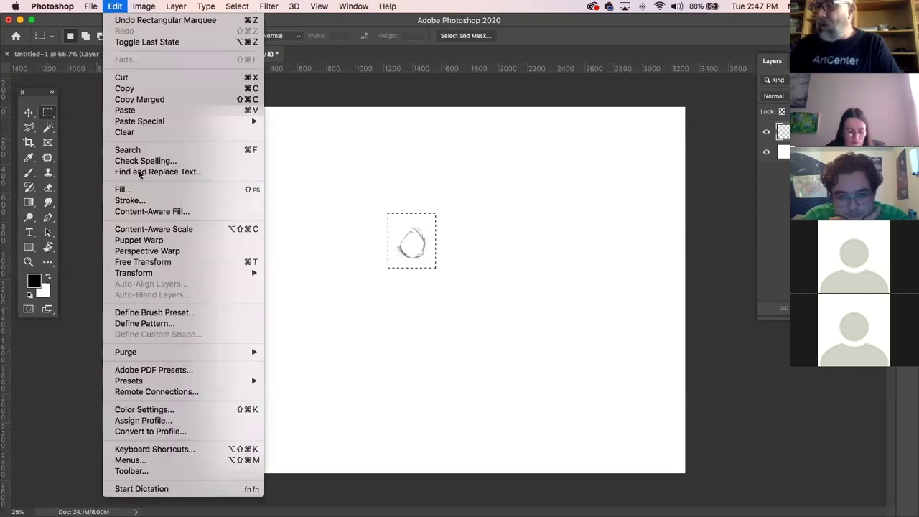
left_click(180, 314)
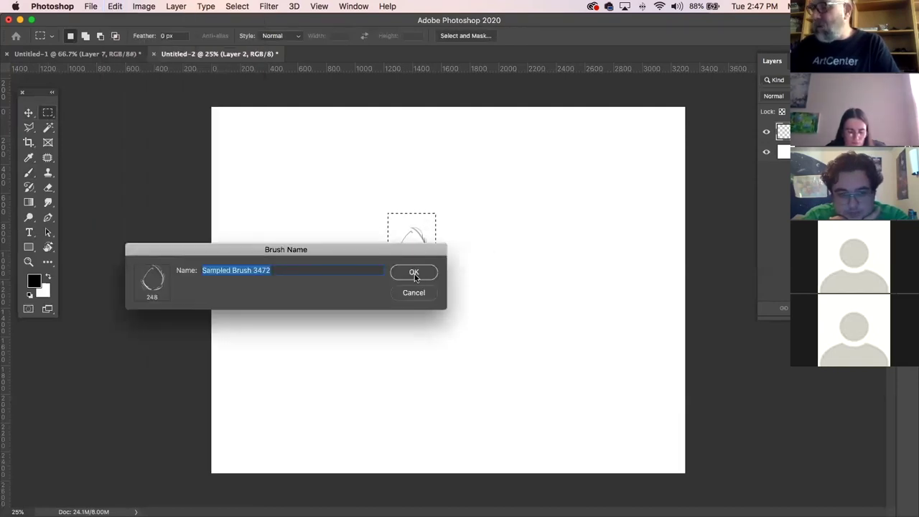
type("scale")
left_click(413, 275)
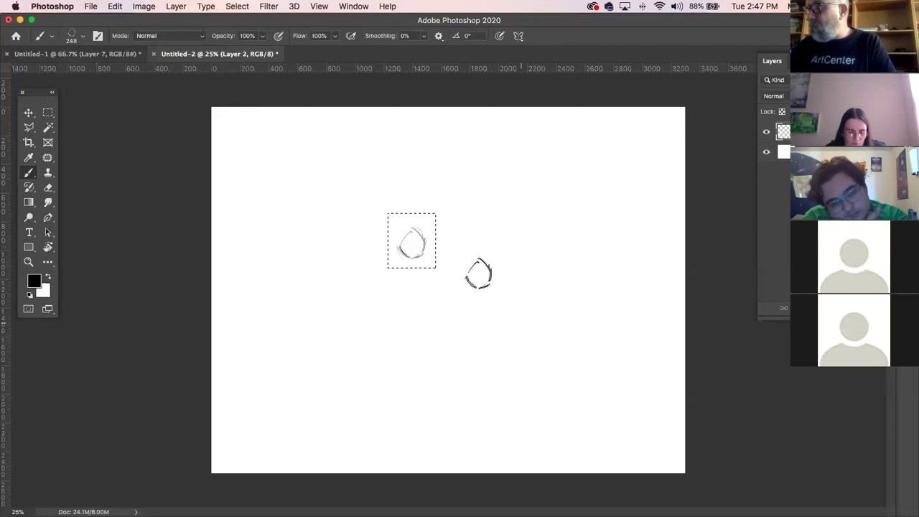
- Deselect the scale, paint a zigzag test stroke with the scale brush, clear everything from the layer, and deselect
key("super+d")
mouse_move(477, 260)
left_mouse_down()
mouse_move(525, 347)
mouse_move(571, 364)
left_mouse_up()
key("super+a")
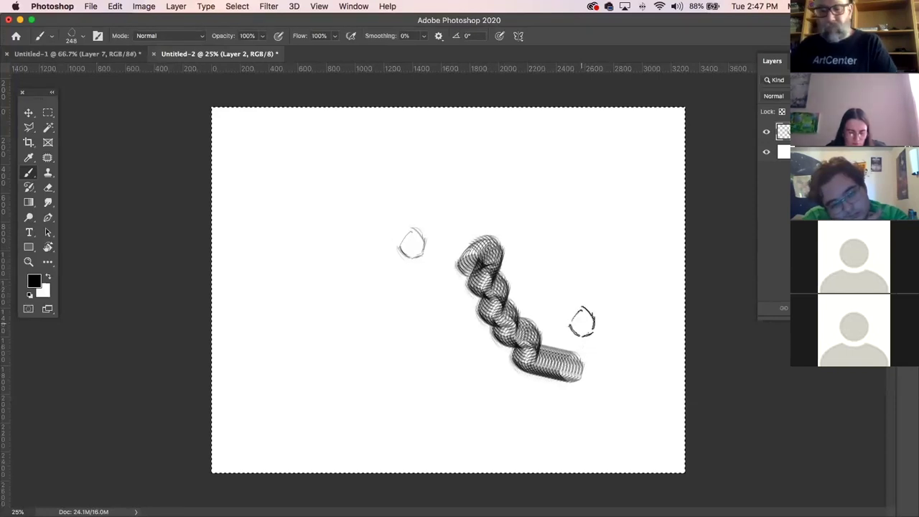
key("Delete")
key("super+d")
- Enable Shape Dynamics for the scale brush, with the angle controlled by Direction and an increased size jitter
left_click(354, 5)
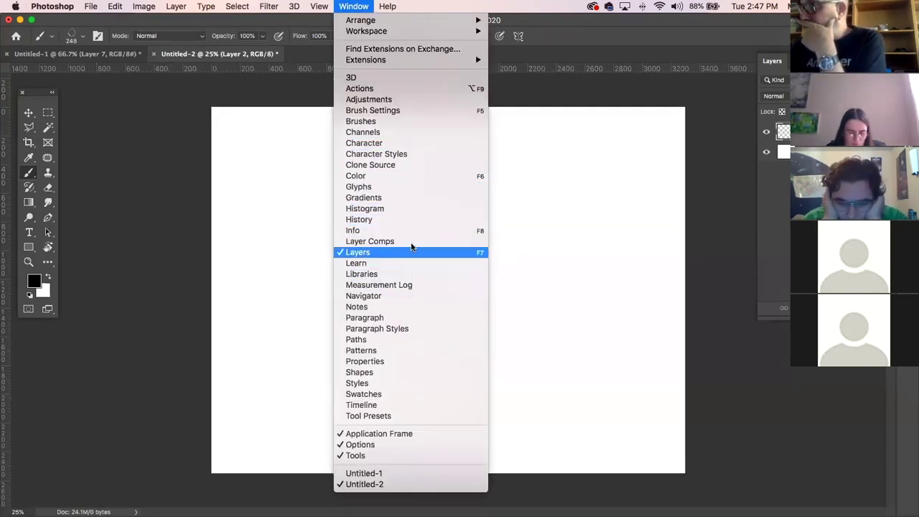
left_click(408, 121)
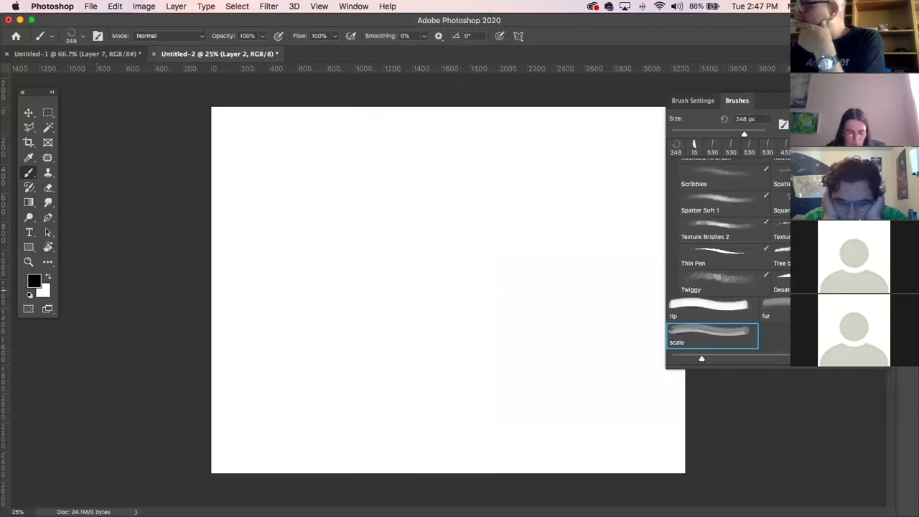
left_click(697, 101)
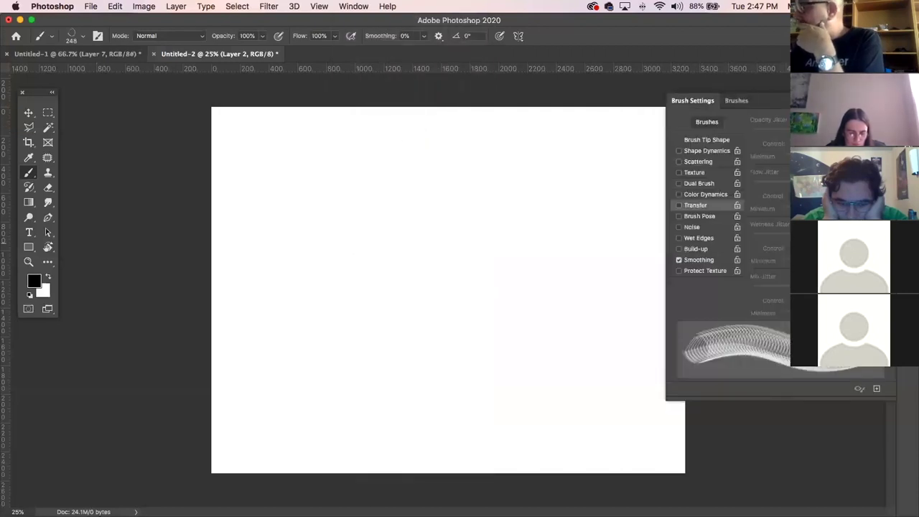
left_click(713, 148)
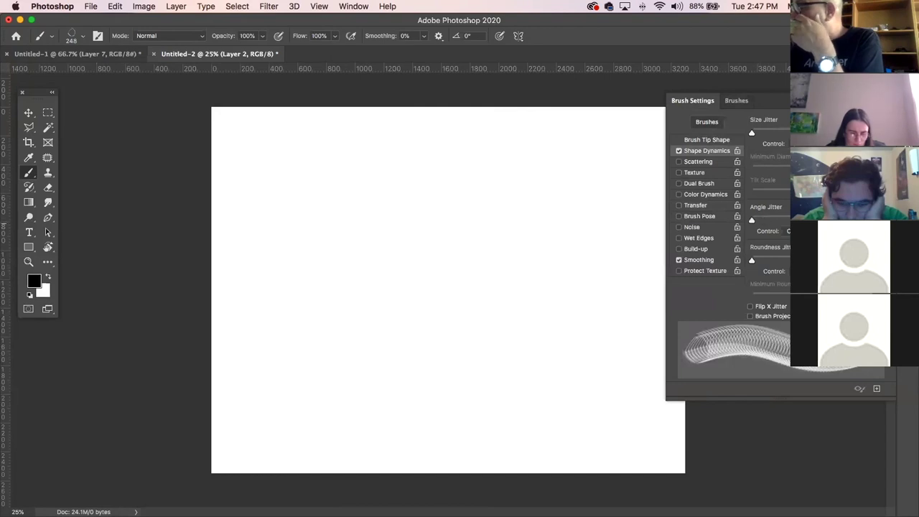
left_click(788, 231)
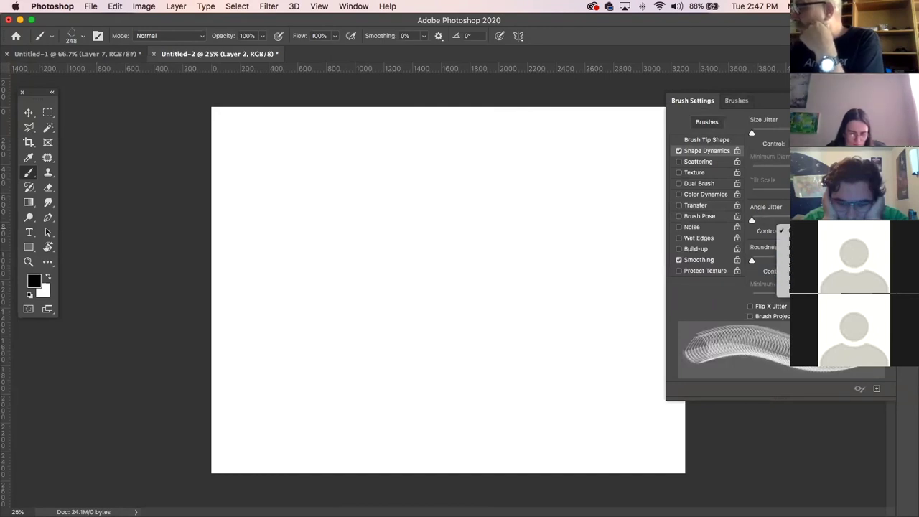
left_click(786, 290)
left_click_drag(753, 135, 812, 137)
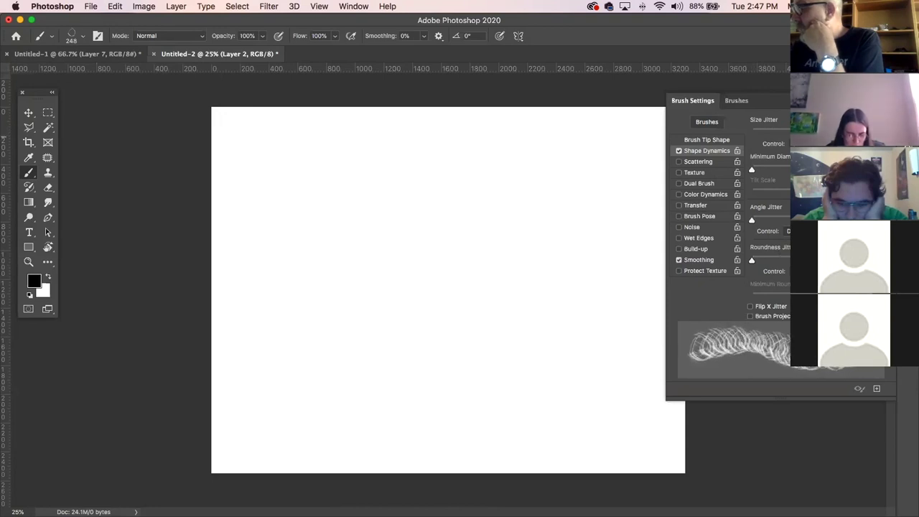
- Enable Scattering with a wide scatter amount and Transfer with a raised flow minimum for the scale brush
left_click(709, 161)
left_click_drag(749, 130, 823, 129)
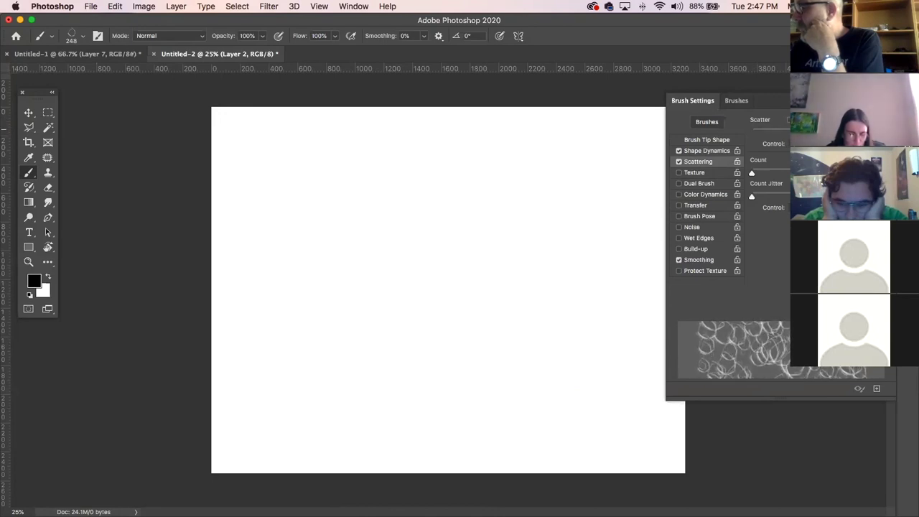
left_click(697, 205)
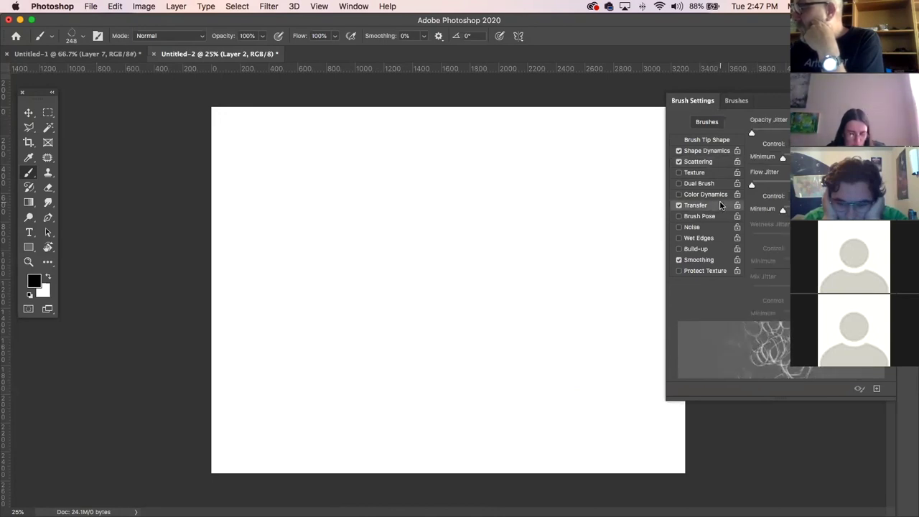
mouse_move(751, 132)
left_mouse_down()
mouse_move(797, 132)
mouse_move(750, 135)
left_mouse_up()
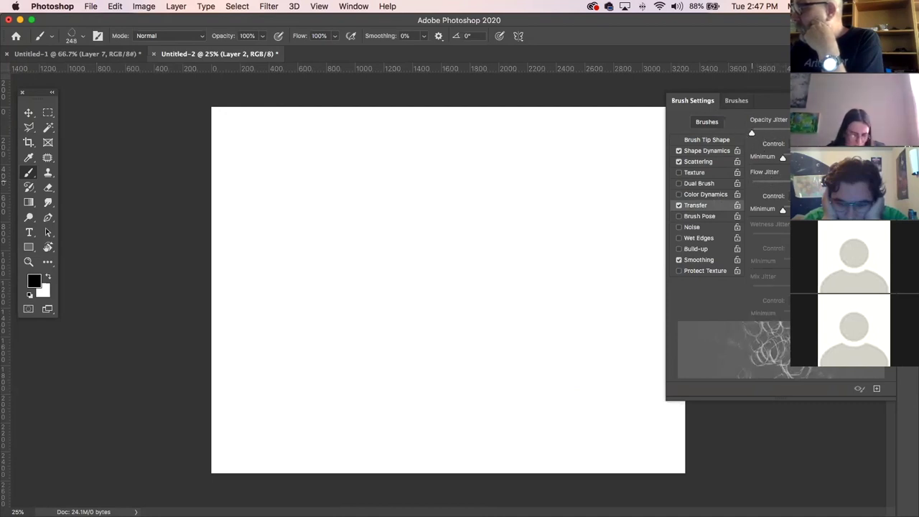
left_click_drag(782, 208, 798, 208)
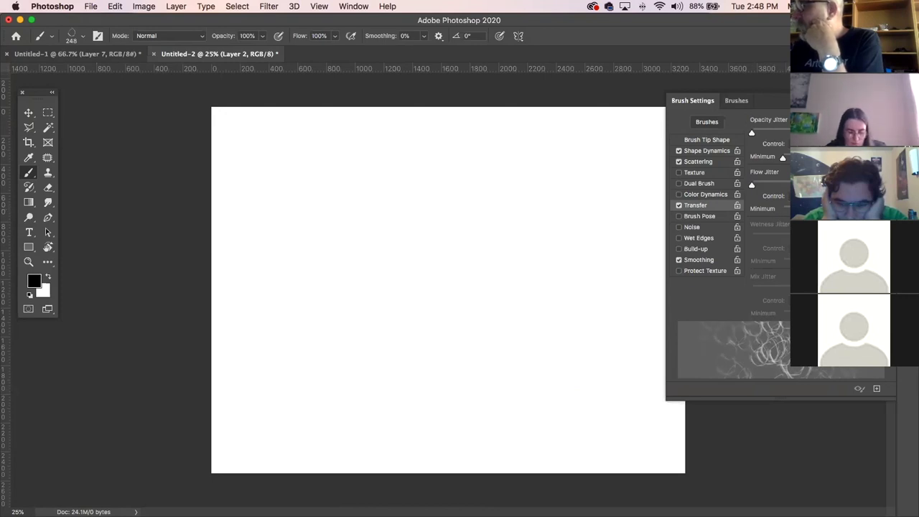
- Paint scattered scales of varying size across the canvas and hide the brush settings
mouse_move(369, 242)
left_mouse_down()
mouse_move(398, 232)
mouse_move(421, 260)
mouse_move(443, 260)
mouse_move(466, 278)
mouse_move(513, 258)
mouse_move(560, 264)
mouse_move(613, 335)
mouse_move(583, 373)
mouse_move(499, 360)
mouse_move(482, 406)
mouse_move(482, 355)
mouse_move(443, 382)
mouse_move(398, 370)
mouse_move(387, 323)
mouse_move(344, 362)
mouse_move(254, 292)
mouse_move(187, 349)
left_mouse_up()
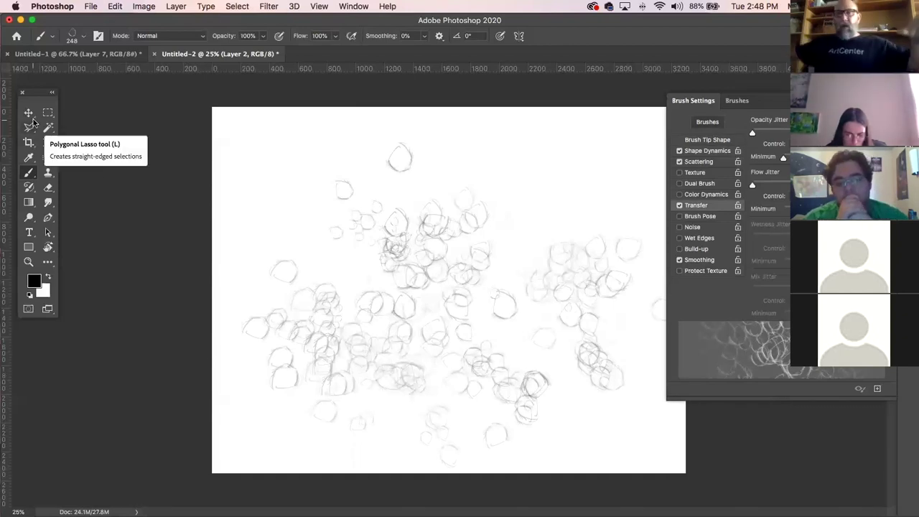
left_click(114, 7)
left_click(114, 7)
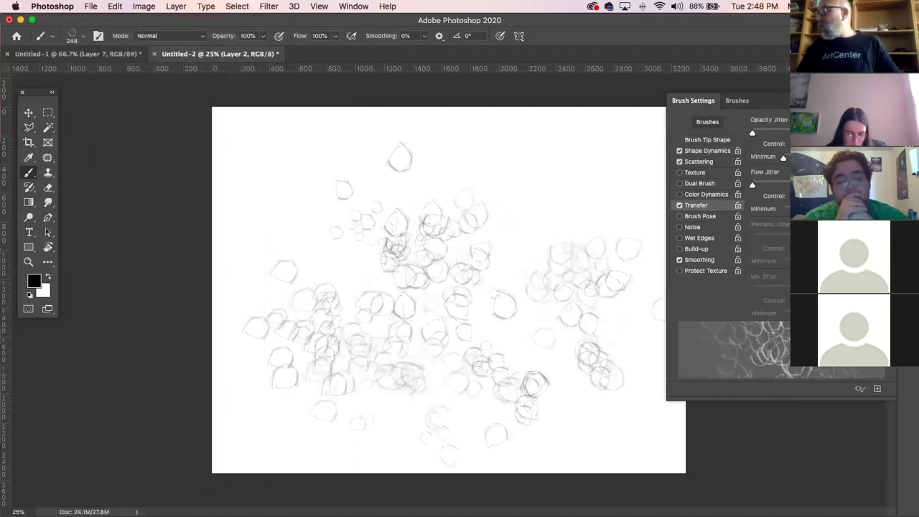
key("F5")
- Apply a Perspective transform to the scale texture, flaring its lower edge far beyond both sides of the canvas
left_click(120, 7)
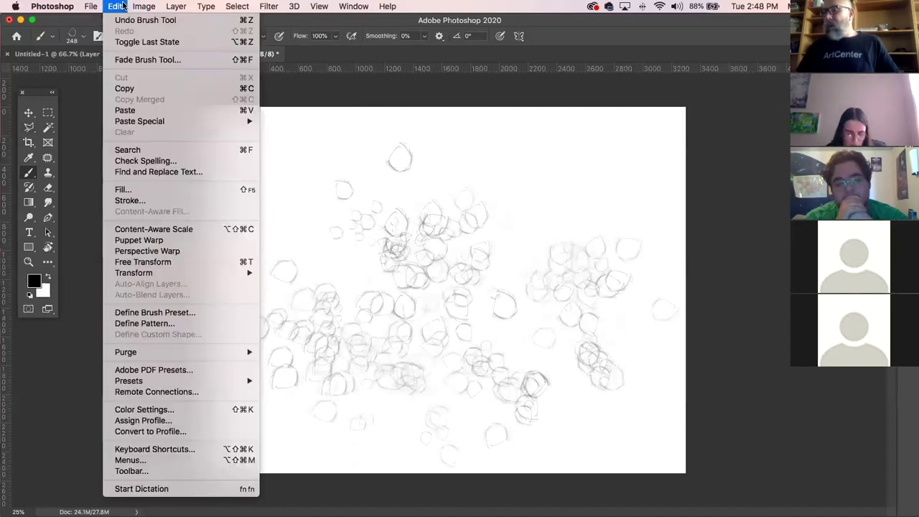
mouse_move(140, 276)
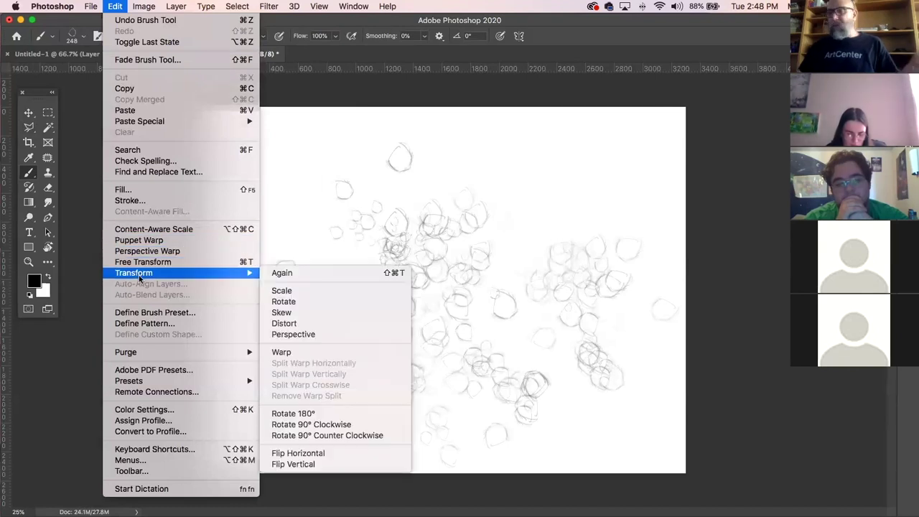
left_click(295, 335)
left_click_drag(680, 469, 480, 295)
key("super+z")
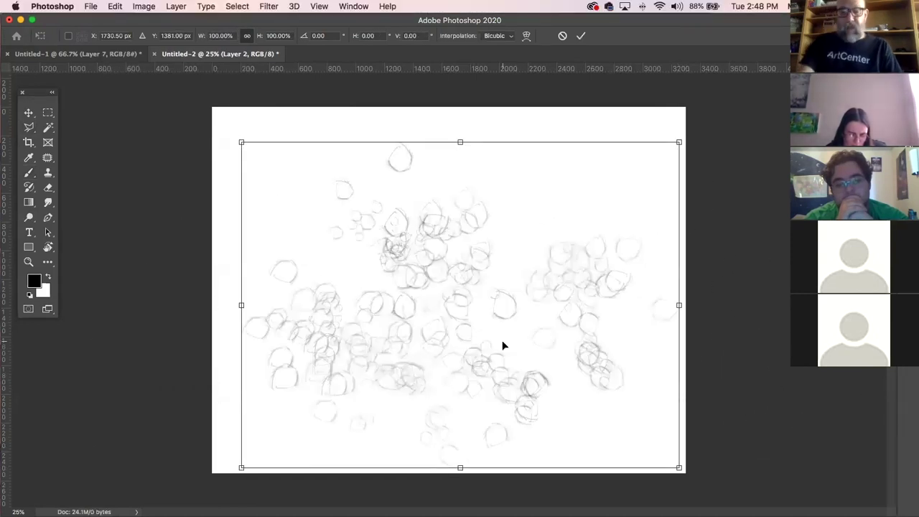
key("super+minus")
key("super+minus")
left_click_drag(564, 378, 830, 379)
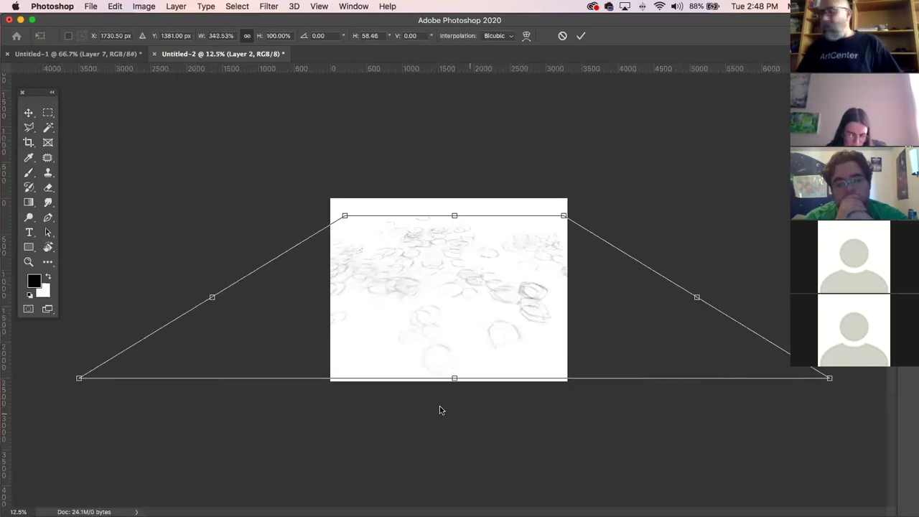
key("Return")
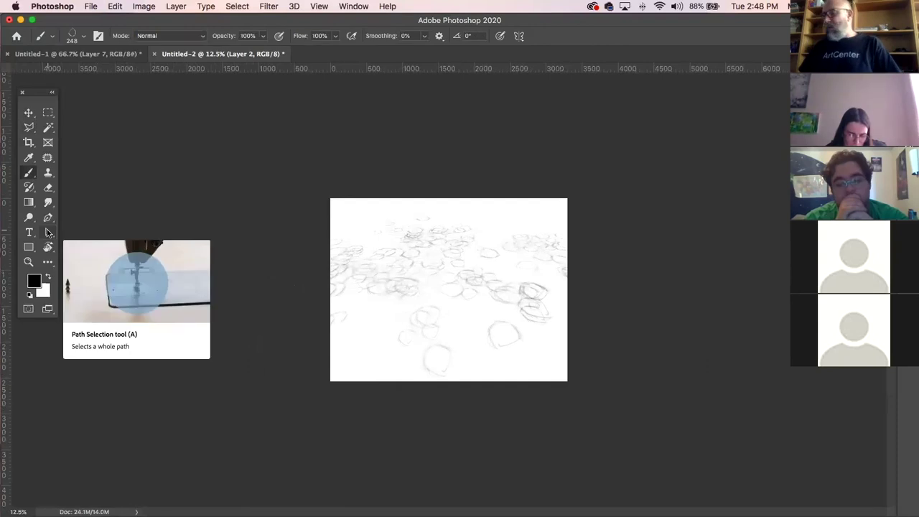
- Choose the recent 15 px brush and clear all the scales from the layer
left_click(83, 40)
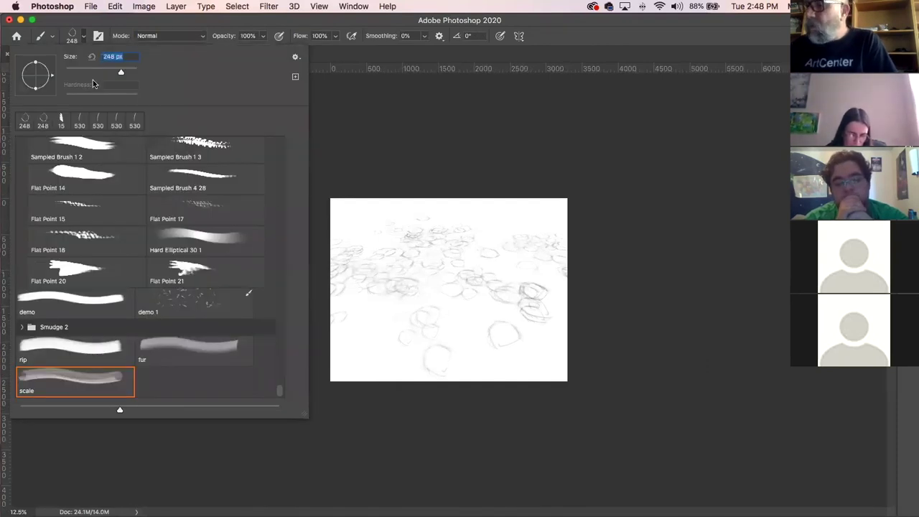
left_click(62, 120)
left_click(202, 21)
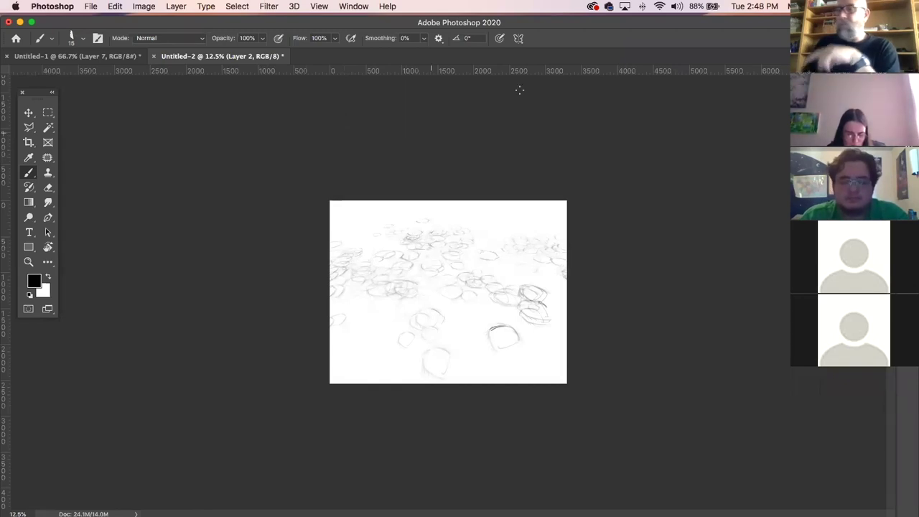
key("super+a")
key("BackSpace")
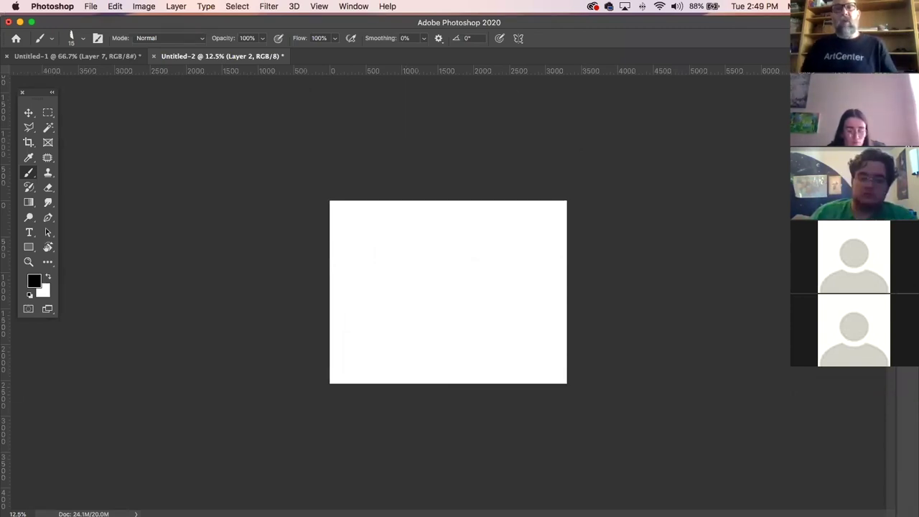
key("super+Tab")
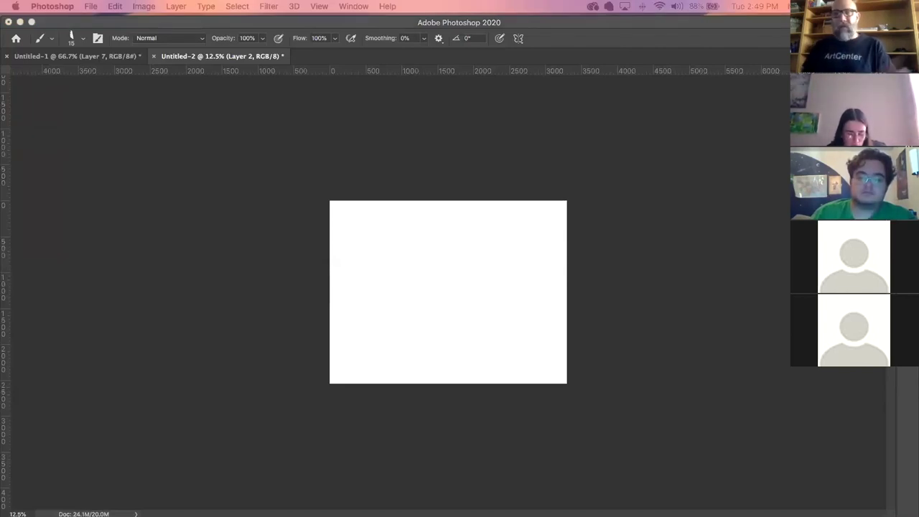
key("Tab")
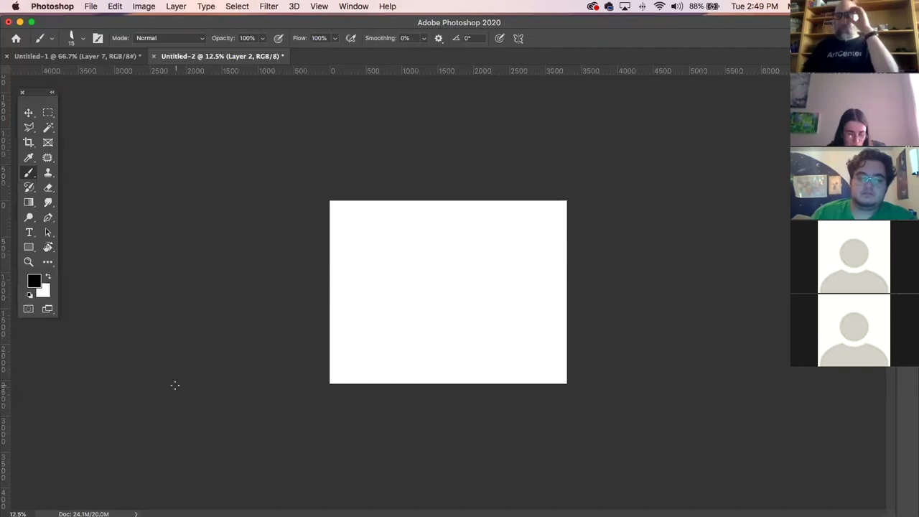
left_click_drag(175, 23, 160, 5)
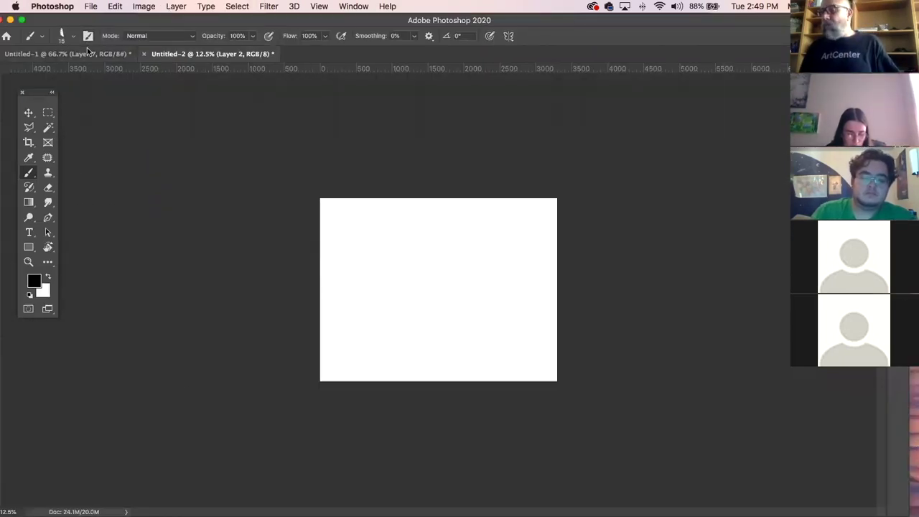
- In the Untitled-1 document, outline the side-view Viking's horned head with a polygonal lasso selection
left_click(87, 51)
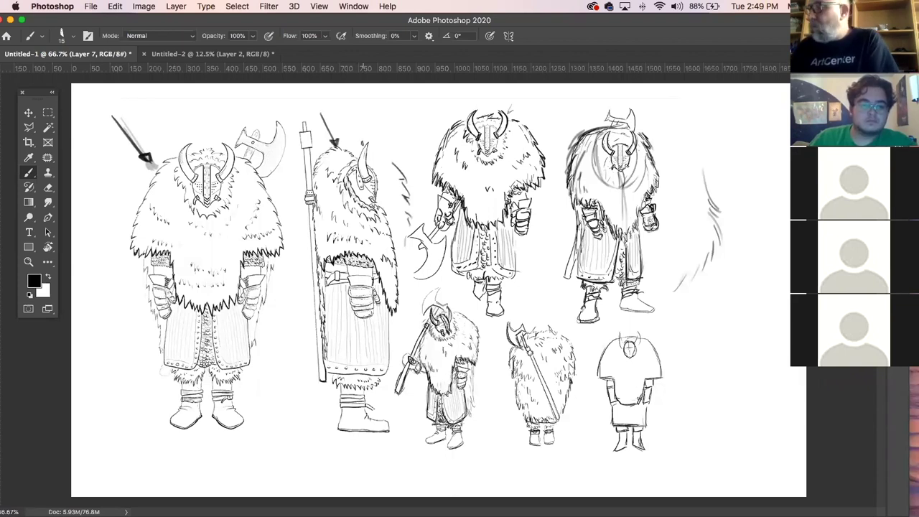
left_click(30, 125)
left_click(364, 128)
left_click(346, 174)
mouse_move(367, 222)
left_mouse_down()
mouse_move(388, 215)
mouse_move(391, 153)
mouse_move(370, 130)
mouse_move(364, 135)
left_mouse_up()
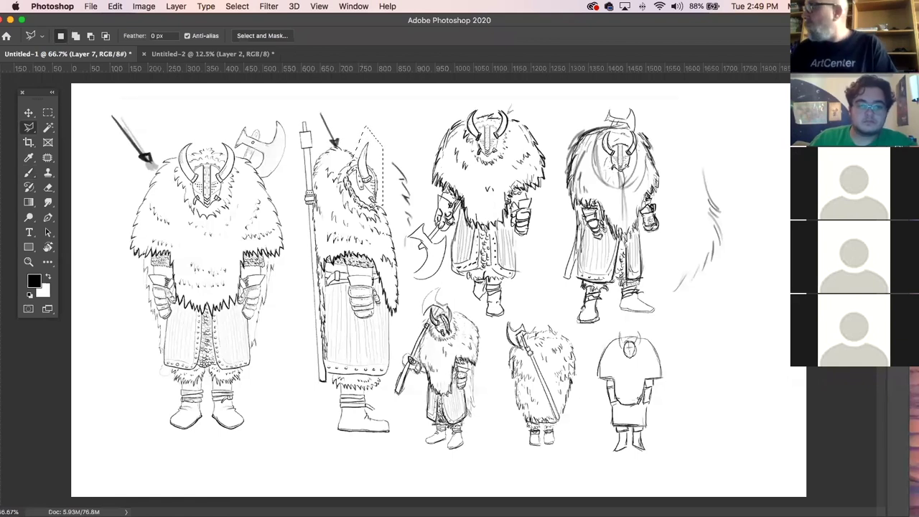
- Cut the selected head from the Viking Thumbnail Refine 2 layer onto its own layer and place it lower and further forward on the side-view figure
key("F7")
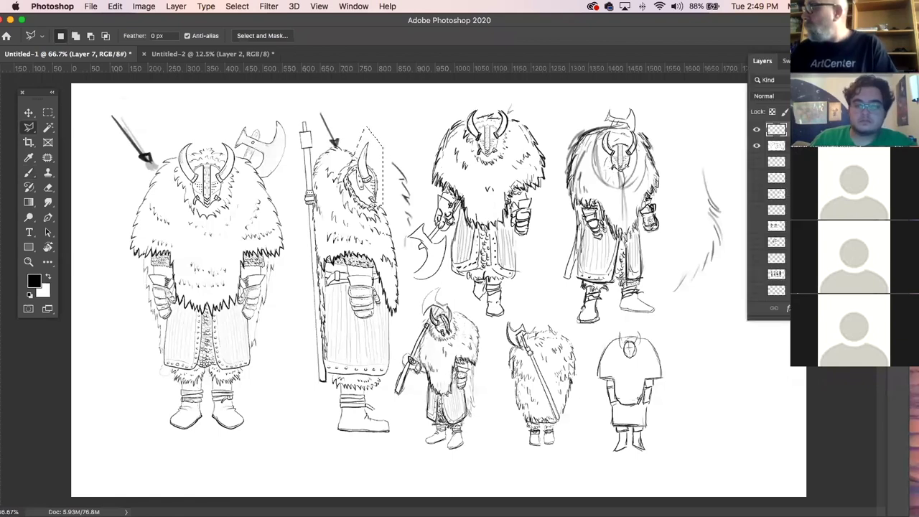
left_click(777, 146)
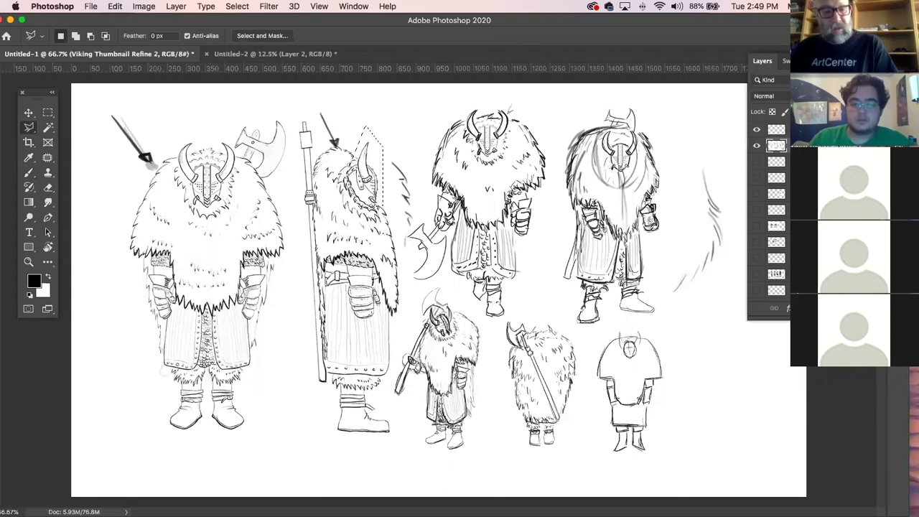
key("super+c")
key("super+x")
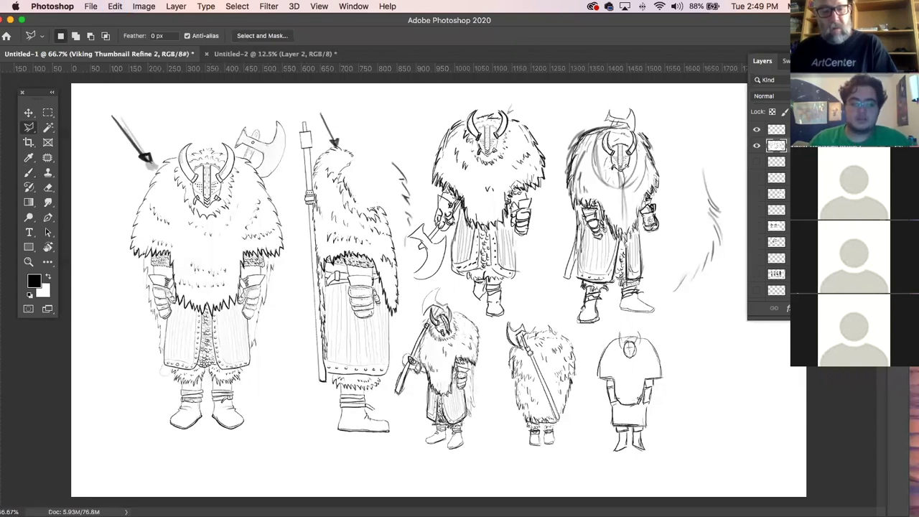
key("super+v")
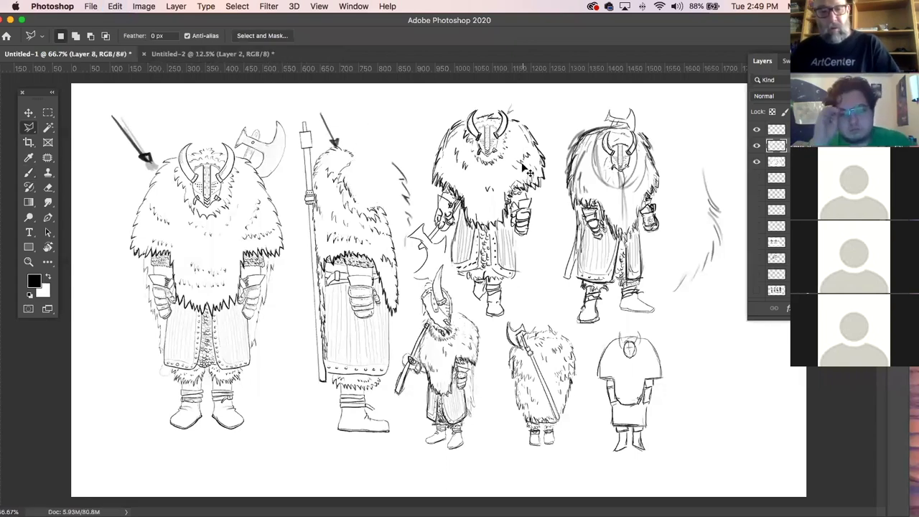
key("super+t")
left_click_drag(442, 305, 387, 178)
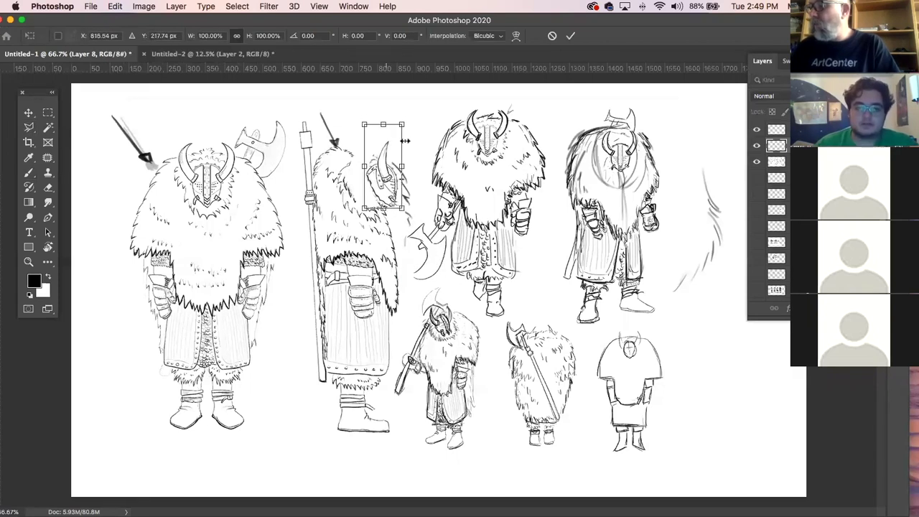
- Sketch bold correction lines over the side-view Viking for the hunched back, the cloak's front edge and a flared skirt with its hem
left_click(32, 170)
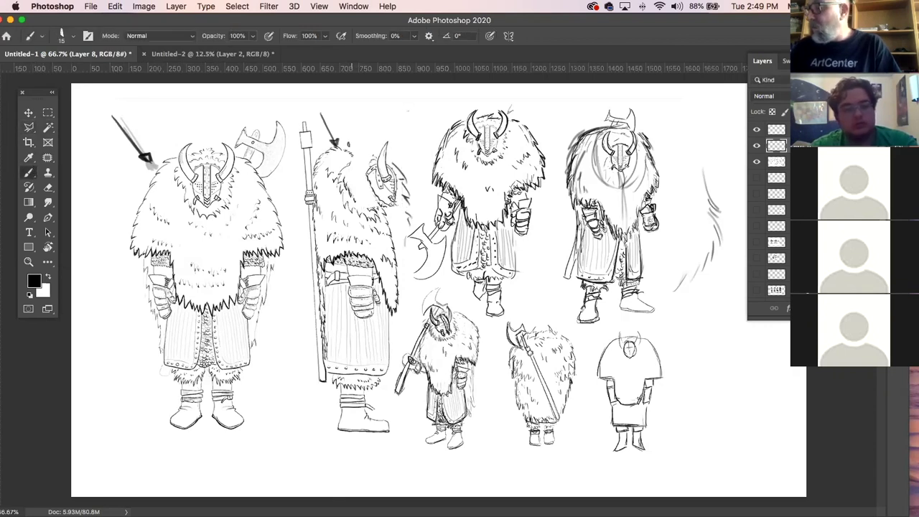
mouse_move(316, 185)
left_mouse_down()
mouse_move(358, 147)
mouse_move(323, 176)
mouse_move(358, 148)
mouse_move(340, 159)
mouse_move(367, 152)
mouse_move(338, 159)
mouse_move(370, 159)
left_mouse_up()
left_click_drag(319, 174, 306, 242)
left_click_drag(313, 197, 302, 270)
left_click_drag(388, 212, 401, 326)
mouse_move(309, 234)
left_mouse_down()
mouse_move(300, 288)
mouse_move(316, 384)
left_mouse_up()
mouse_move(321, 290)
left_mouse_down()
mouse_move(307, 379)
mouse_move(398, 381)
left_mouse_up()
left_click_drag(314, 384, 399, 389)
mouse_move(381, 302)
left_mouse_down()
mouse_move(389, 395)
mouse_move(392, 385)
left_mouse_up()
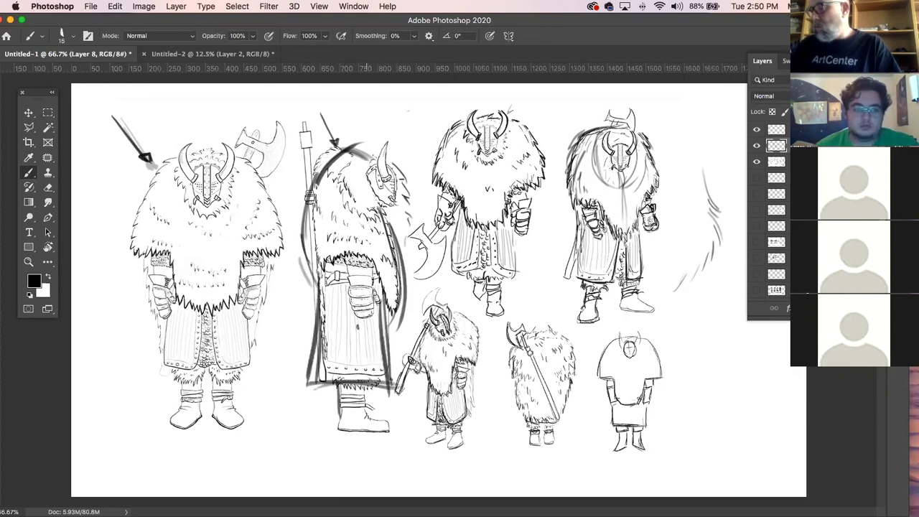
- Sketch correction lines for the side-view Viking's lower legs and add a belt line across the waist
left_click_drag(333, 430, 330, 375)
mouse_move(355, 376)
left_mouse_down()
mouse_move(355, 436)
mouse_move(374, 410)
mouse_move(380, 421)
mouse_move(364, 417)
mouse_move(372, 427)
left_mouse_up()
left_click_drag(373, 393, 377, 424)
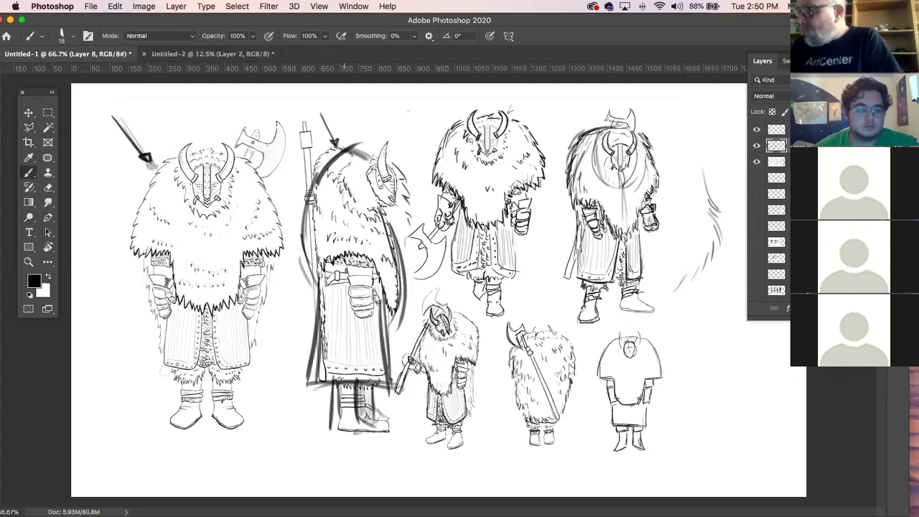
mouse_move(339, 278)
left_mouse_down()
mouse_move(382, 277)
mouse_move(376, 292)
left_mouse_up()
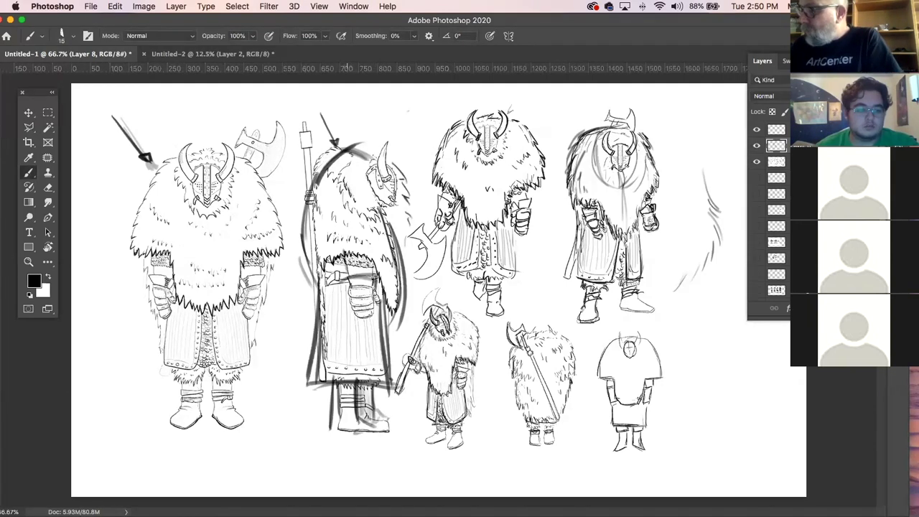
- Draw bold skirt edges and a hem on the upper-row Viking furthest from the side view, and add an arrow pointing at its shoulder
mouse_move(621, 233)
left_mouse_down()
mouse_move(612, 290)
mouse_move(567, 278)
left_mouse_up()
left_click_drag(584, 218, 575, 280)
left_click_drag(583, 214, 576, 276)
mouse_move(639, 229)
left_mouse_down()
mouse_move(643, 279)
mouse_move(638, 235)
left_mouse_up()
mouse_move(679, 111)
left_mouse_down()
mouse_move(654, 151)
mouse_move(668, 149)
left_mouse_up()
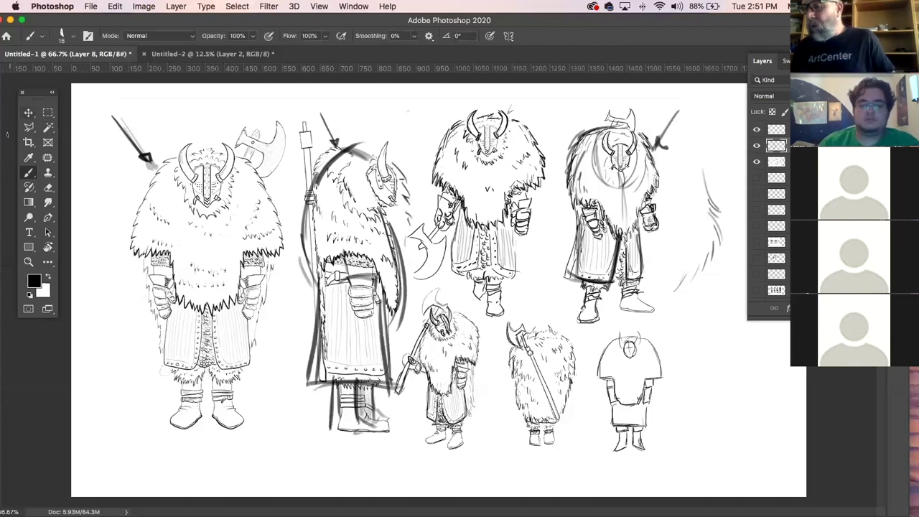
- Lasso that Viking's head, cut it from Viking Thumbnail Refine 2 onto a new layer, and place it higher above the shoulders
left_click(31, 129)
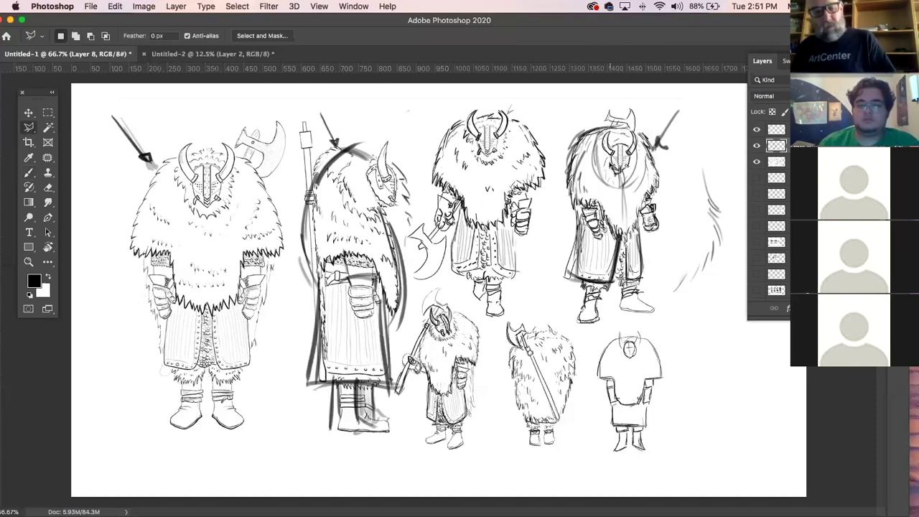
left_click(628, 149, "super")
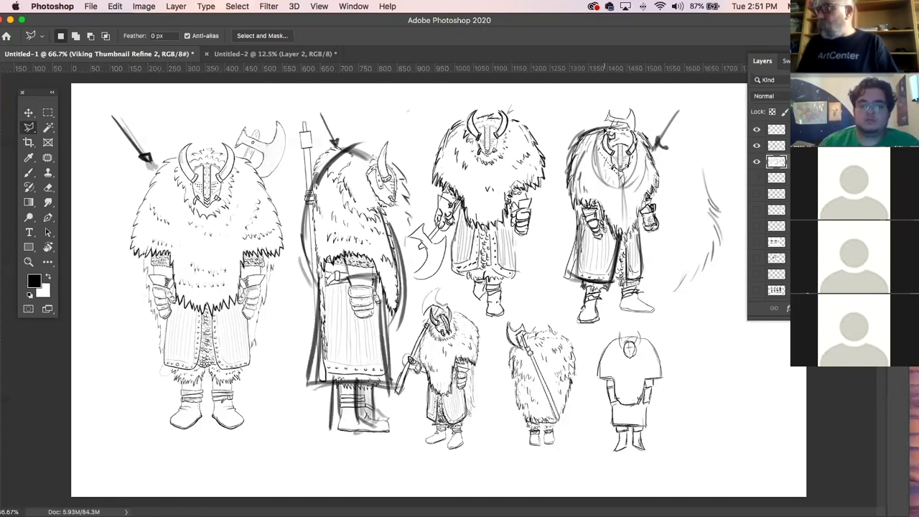
key("super+x")
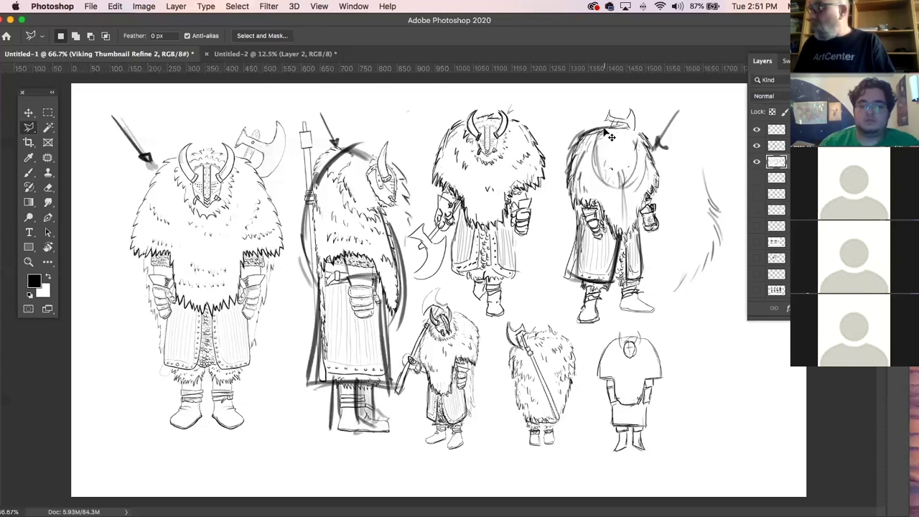
key("super+v")
key("v")
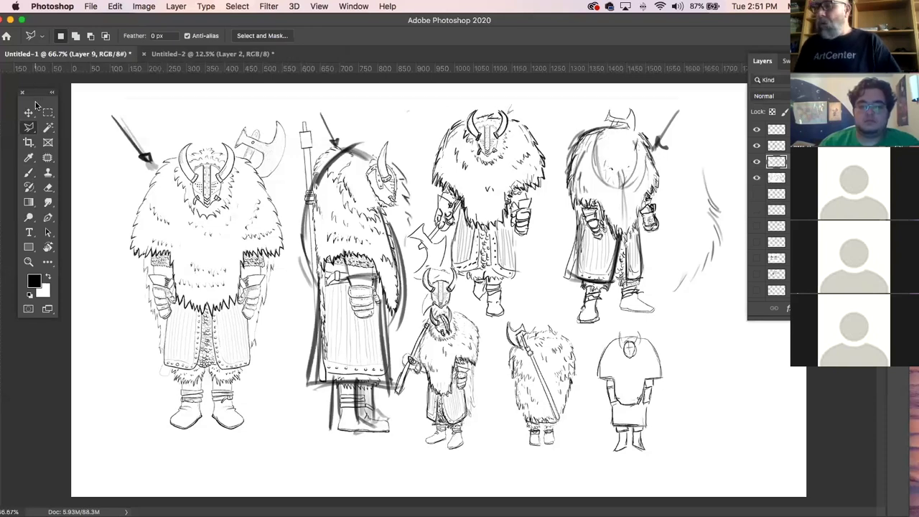
mouse_move(440, 306)
left_mouse_down()
mouse_move(611, 161)
mouse_move(620, 140)
left_mouse_up()
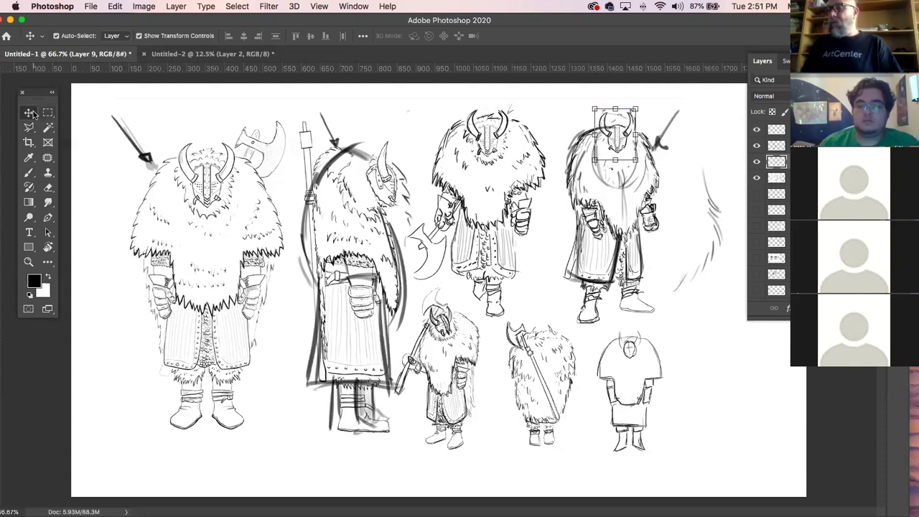
- Scale the raised Viking head up to 121.11%, reposition it over the shoulders, and deselect the layer
left_click(165, 113)
left_click(714, 139)
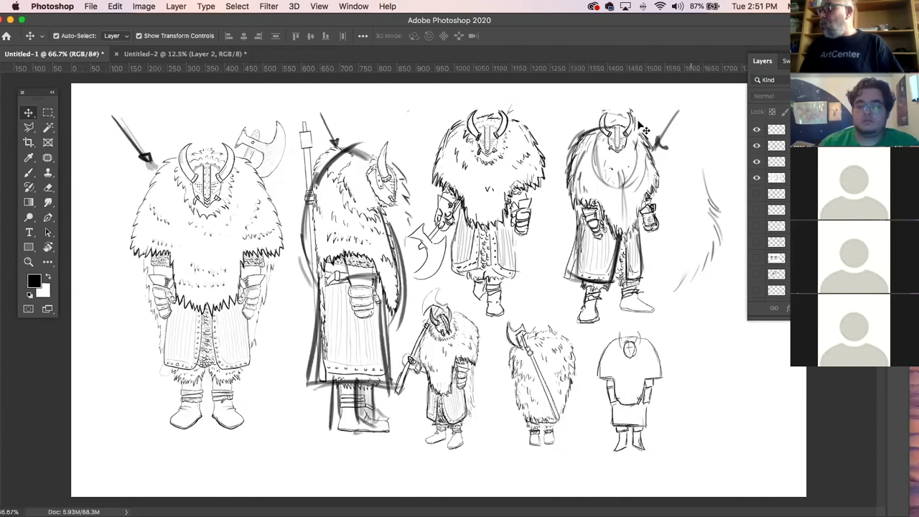
mouse_move(633, 142)
left_mouse_down()
mouse_move(628, 115)
mouse_move(629, 141)
mouse_move(587, 164)
mouse_move(602, 168)
mouse_move(624, 147)
left_mouse_up()
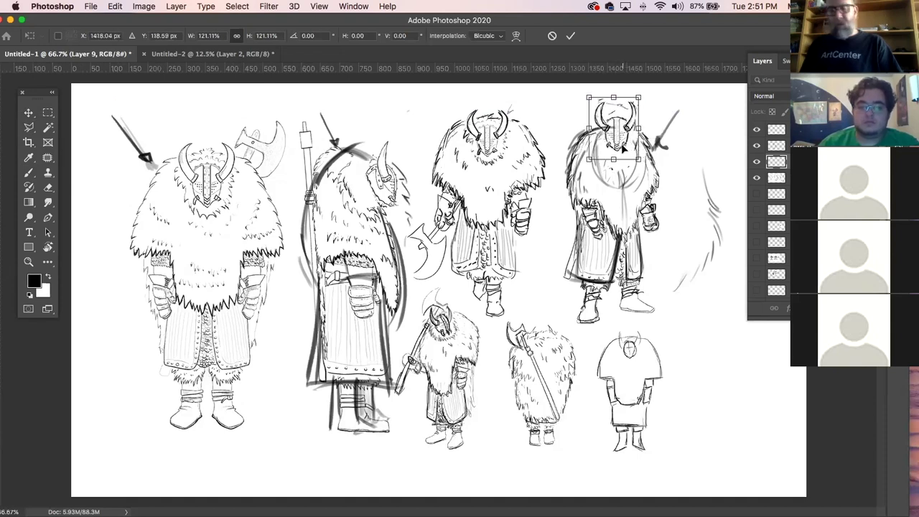
key("Return")
left_click(427, 116)
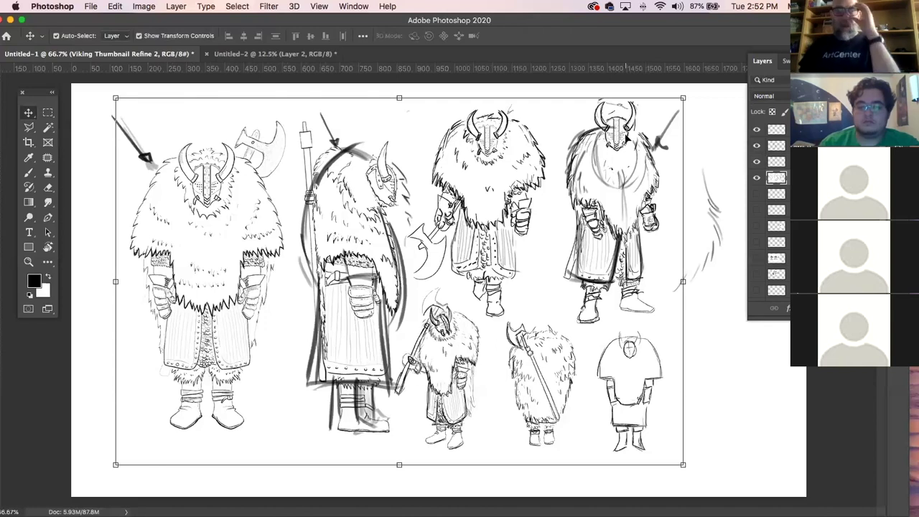
left_click(704, 114)
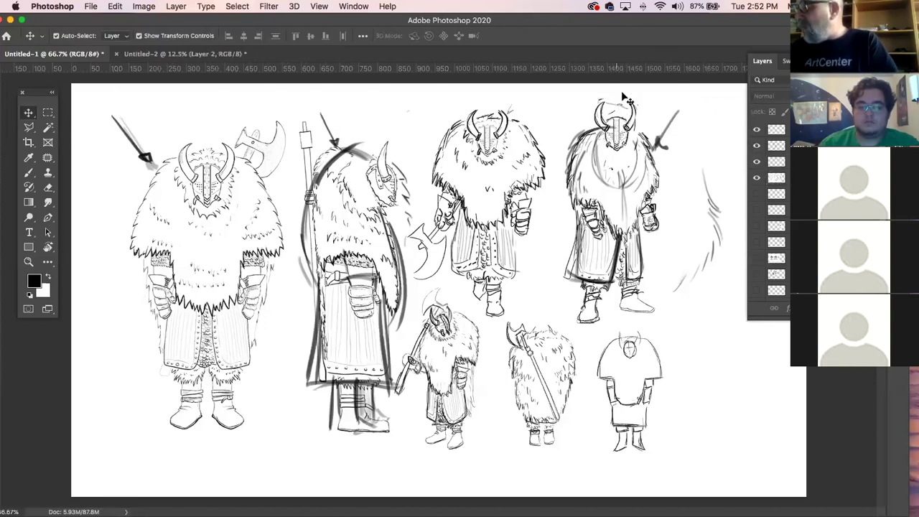
- On Layer 7, sketch bold helmet and horn lines over the enlarged head and draw a thick diagonal stroke beside the figure
key("b")
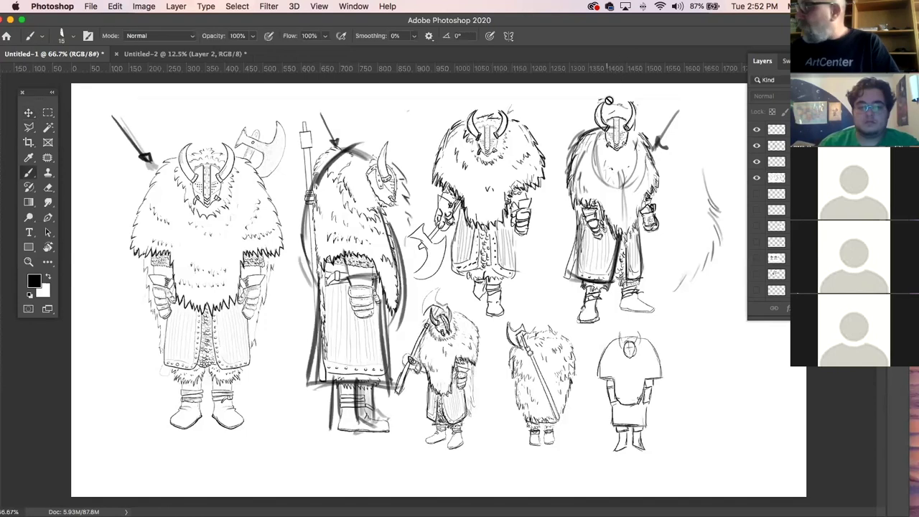
left_click(777, 129)
mouse_move(619, 114)
left_mouse_down()
mouse_move(619, 151)
mouse_move(607, 145)
mouse_move(628, 141)
mouse_move(640, 89)
mouse_move(629, 121)
mouse_move(595, 94)
mouse_move(596, 127)
mouse_move(620, 151)
left_mouse_up()
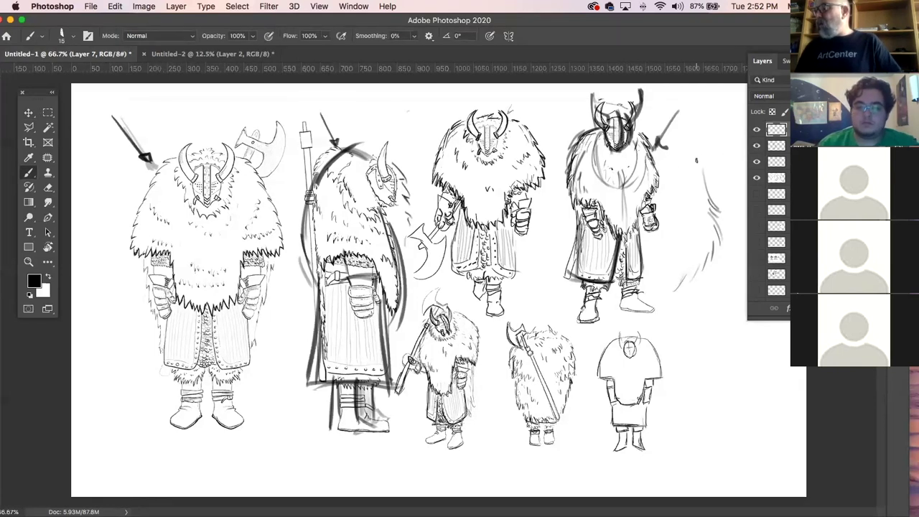
left_click_drag(667, 168, 723, 125)
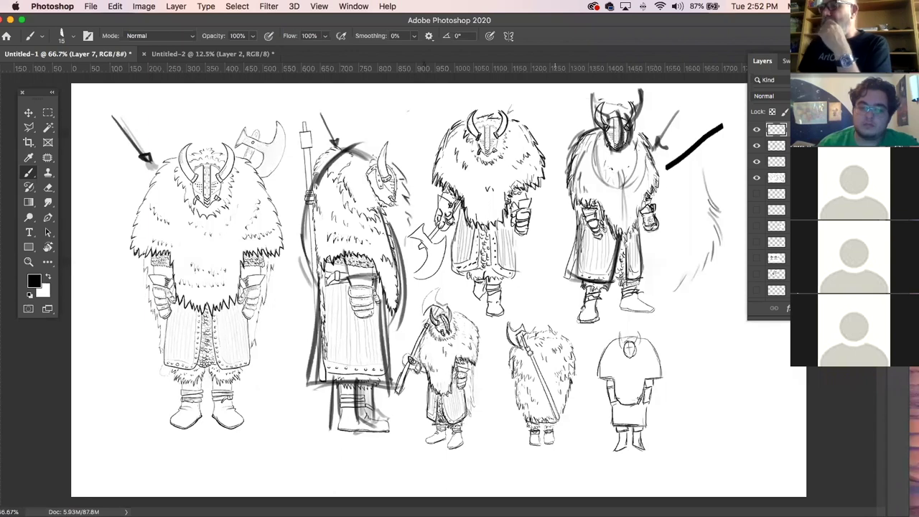
- Flip the whole Viking sheet canvas horizontally
left_click(176, 6)
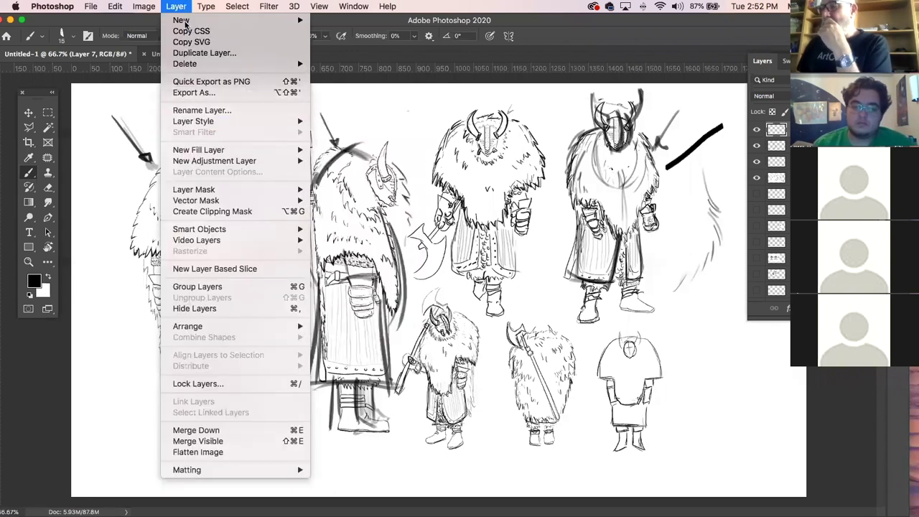
mouse_move(143, 6)
mouse_move(179, 117)
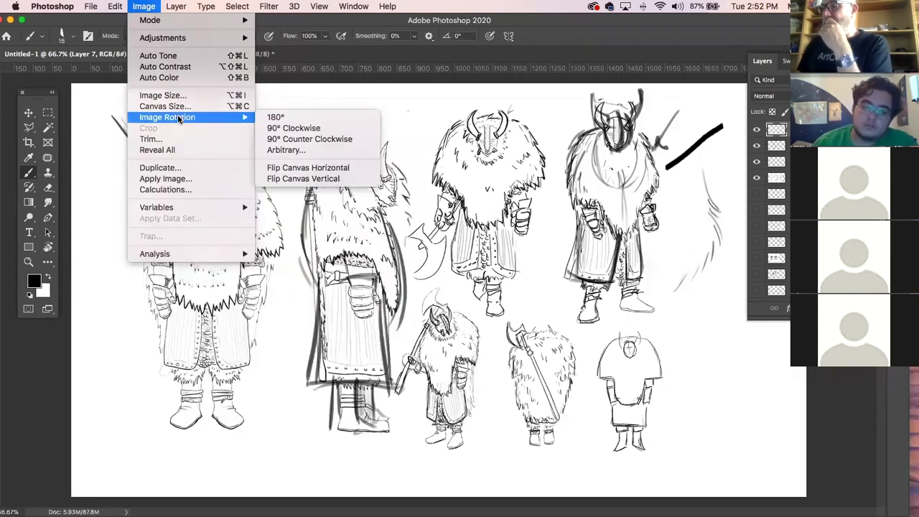
left_click(327, 167)
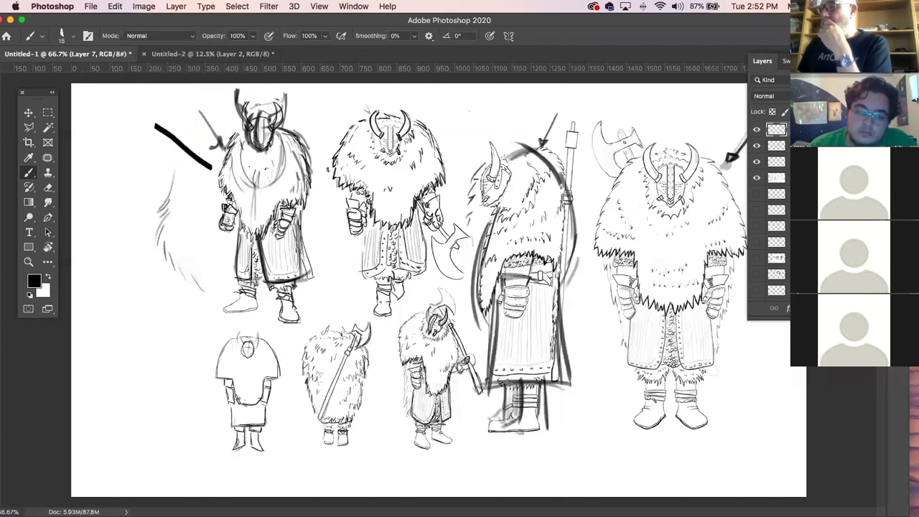
- Rotate the Viking Thumbnail Refine 2 layer by -1.49° on the flipped canvas, apply the transform, and deselect the layer
left_click(28, 112)
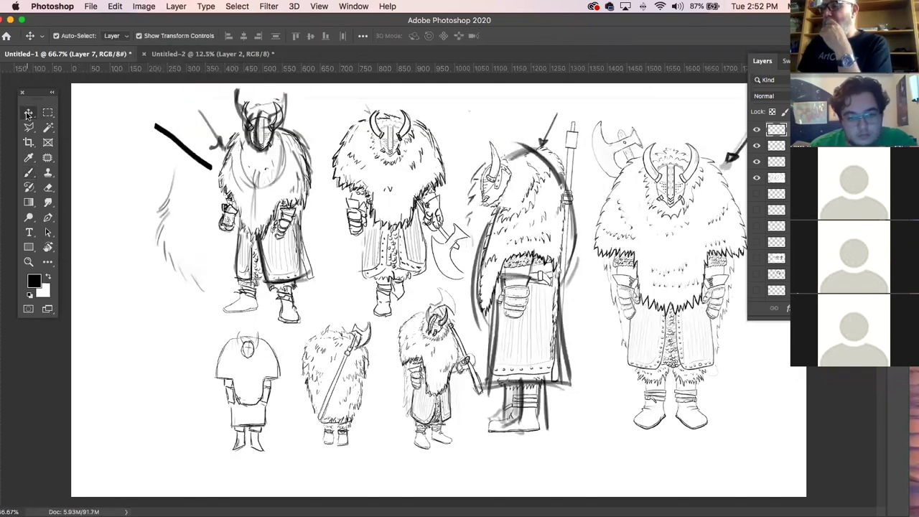
left_click(278, 254)
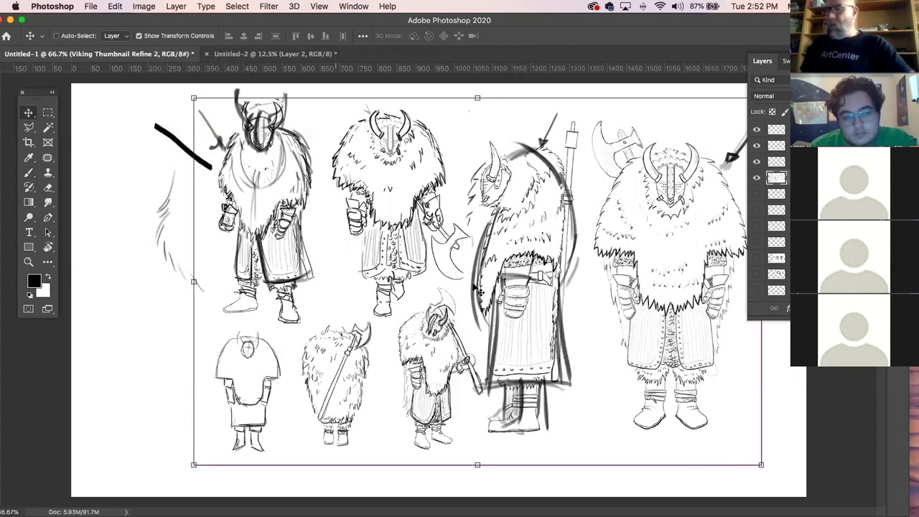
key("super+t")
left_click_drag(136, 221, 141, 233)
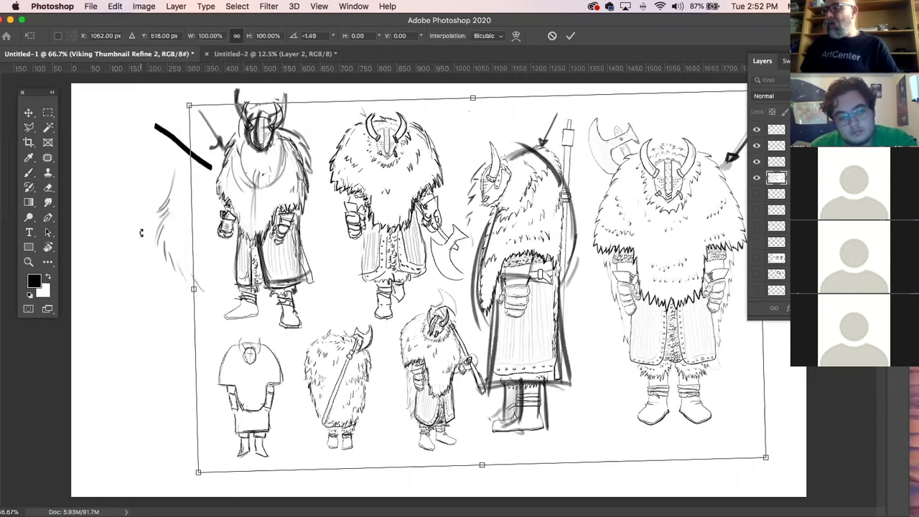
left_click(27, 113)
left_click(86, 128)
- Flip the Viking canvas horizontally again to restore its original orientation
left_click(146, 7)
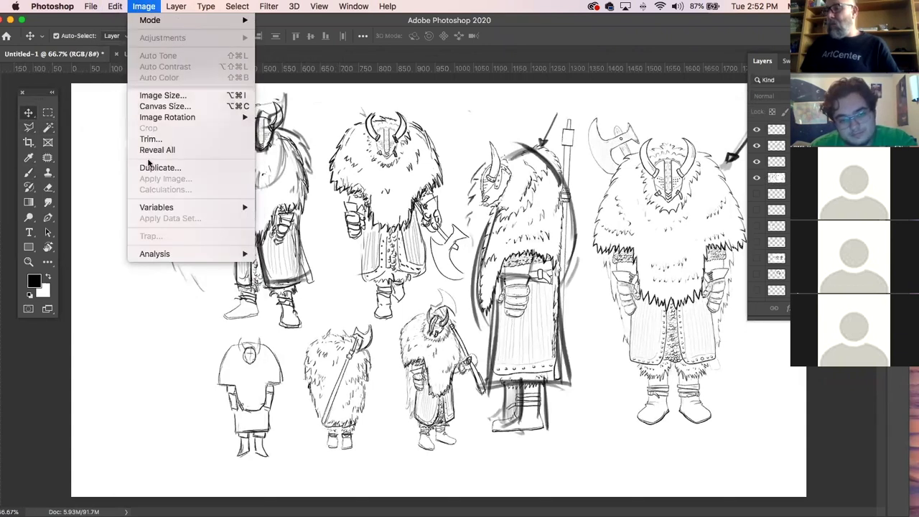
mouse_move(149, 117)
left_click(294, 173)
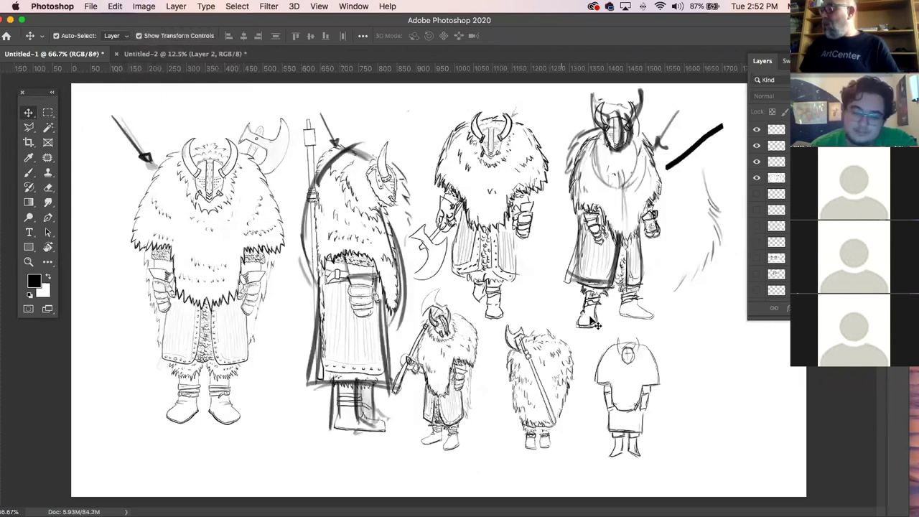
- Hide Layer 7, Layer 8 and the two visible layers beneath them, including the Viking drawing, leaving a blank canvas
left_click(601, 287)
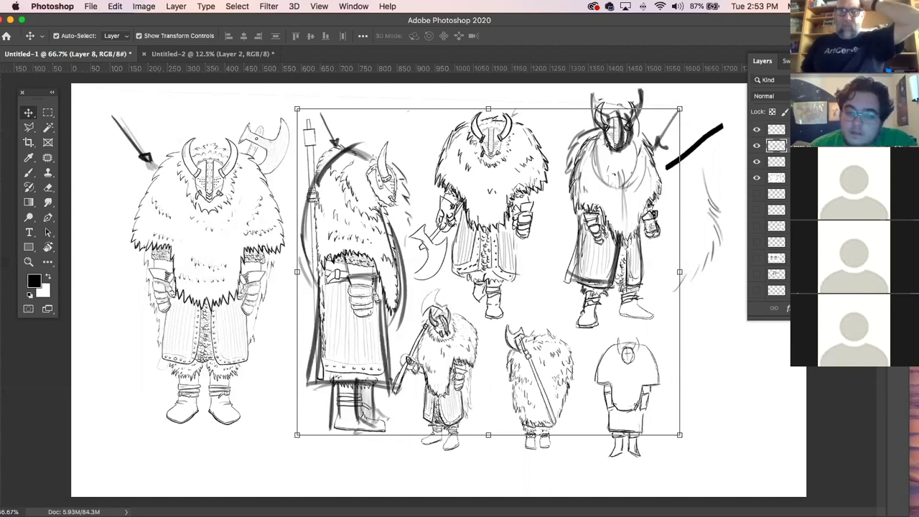
left_click(756, 145)
left_click(757, 161)
left_click(757, 178)
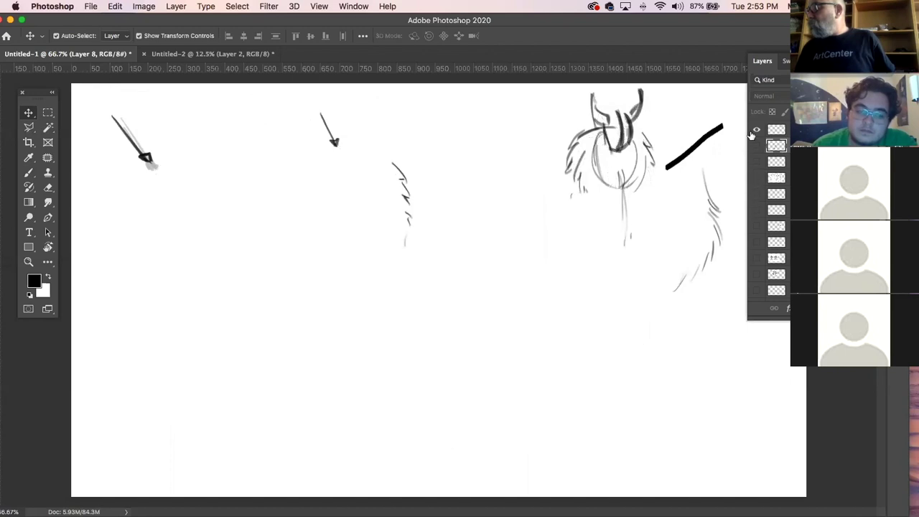
left_click(754, 128)
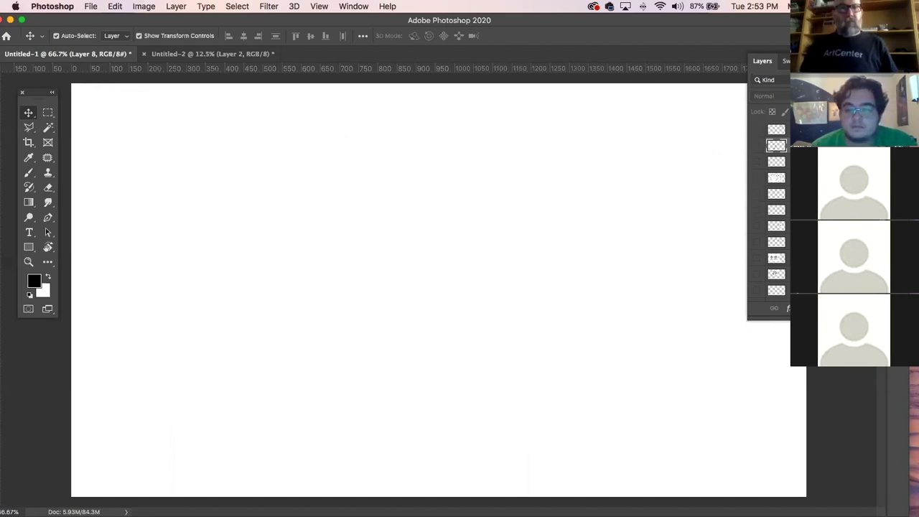
key("Tab")
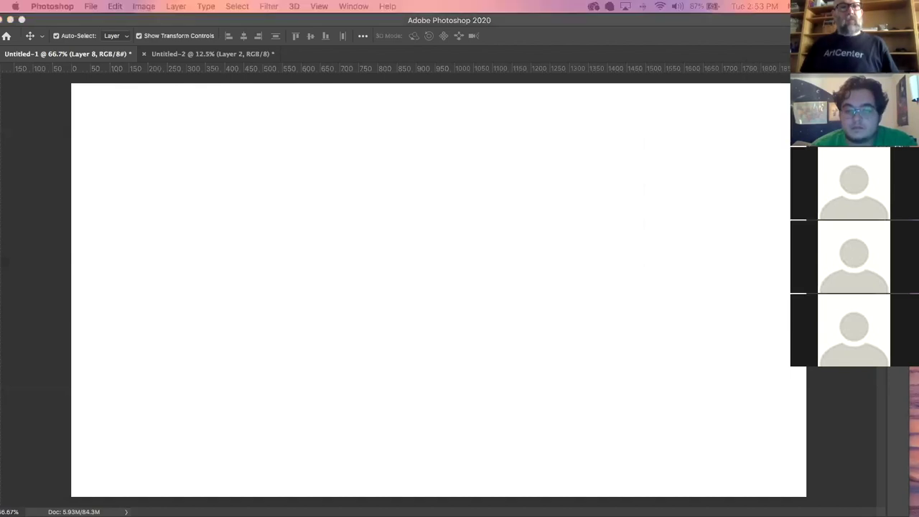
key("Tab")
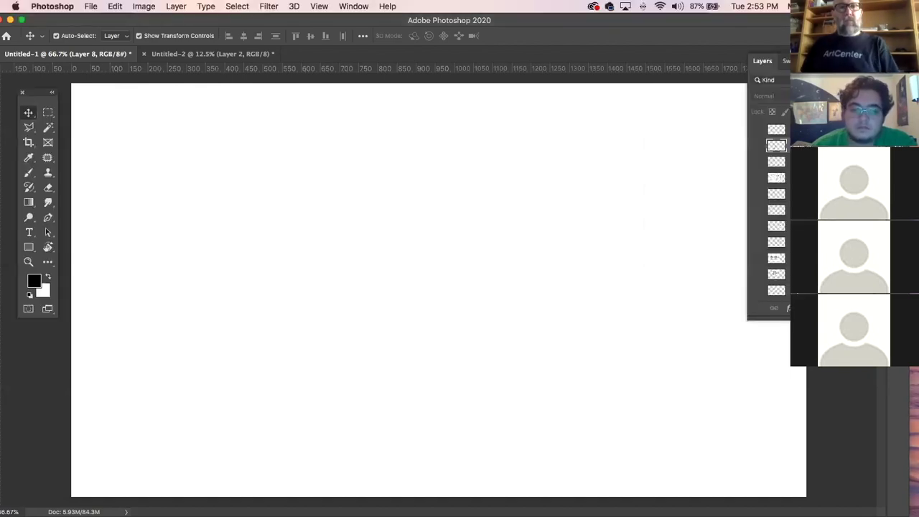
- Open the gangster sheets, look over Gangster Redux 2.png, and return to Gangster Redux 3.png with the Brush tool active
left_click(164, 156)
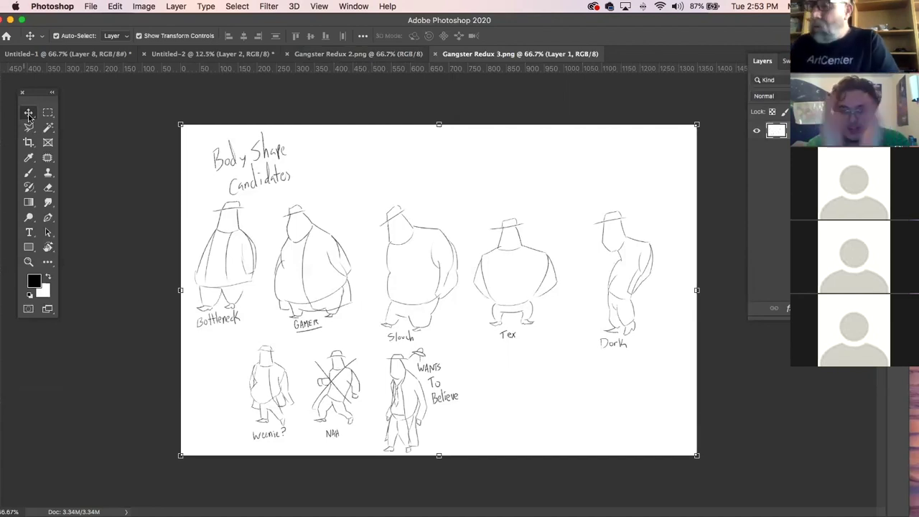
left_click(559, 98)
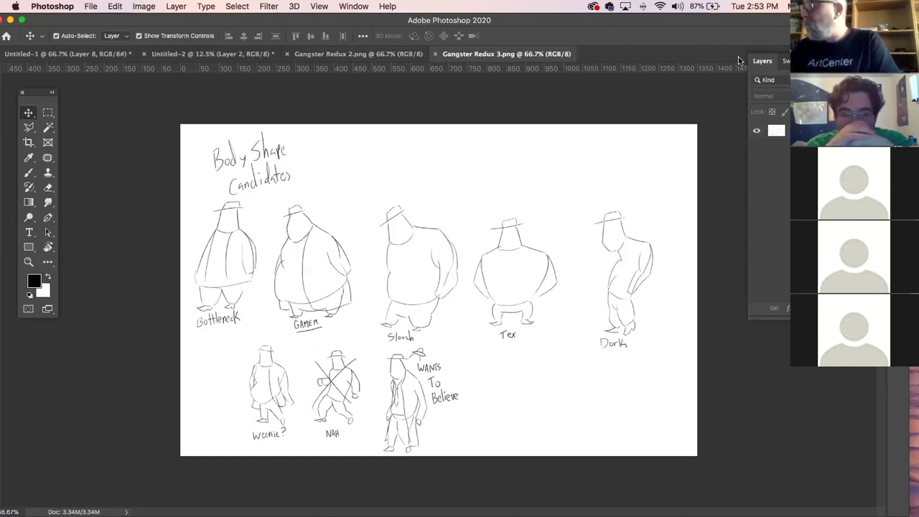
left_click_drag(751, 20, 760, 45)
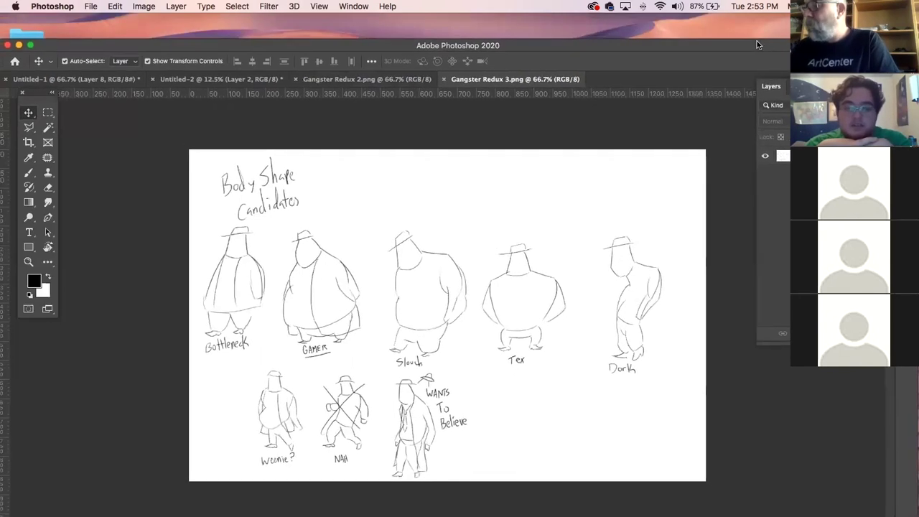
left_click(380, 80)
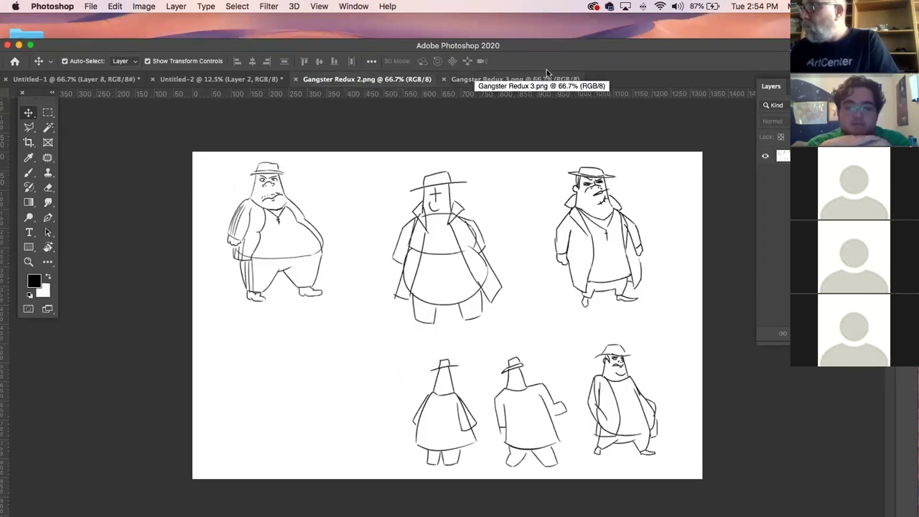
left_click(29, 173)
key("ctrl+Tab")
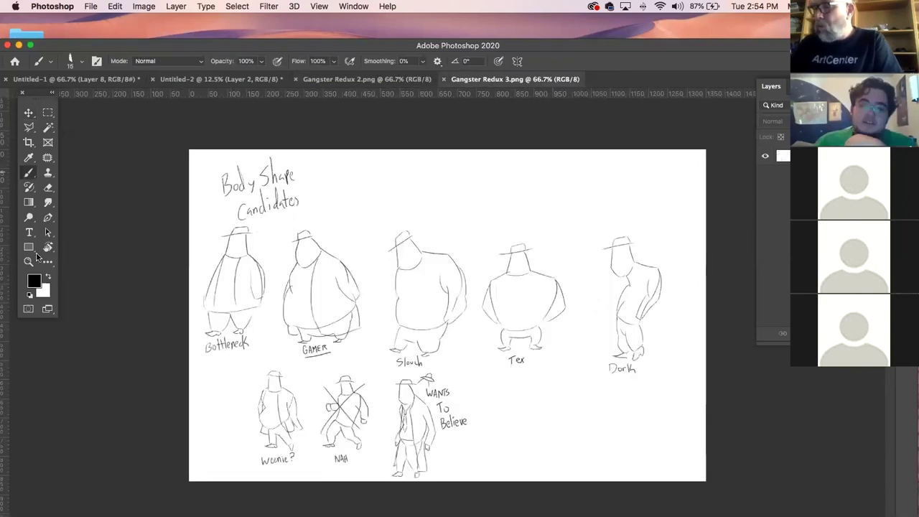
- On a new layer in Gangster Redux 3.png, sketch facial features, an ear and a shirt collar on the Gamer figure at brush size 6
left_click(29, 261)
mouse_move(342, 308)
left_mouse_down()
mouse_move(373, 334)
mouse_move(360, 201)
left_mouse_up()
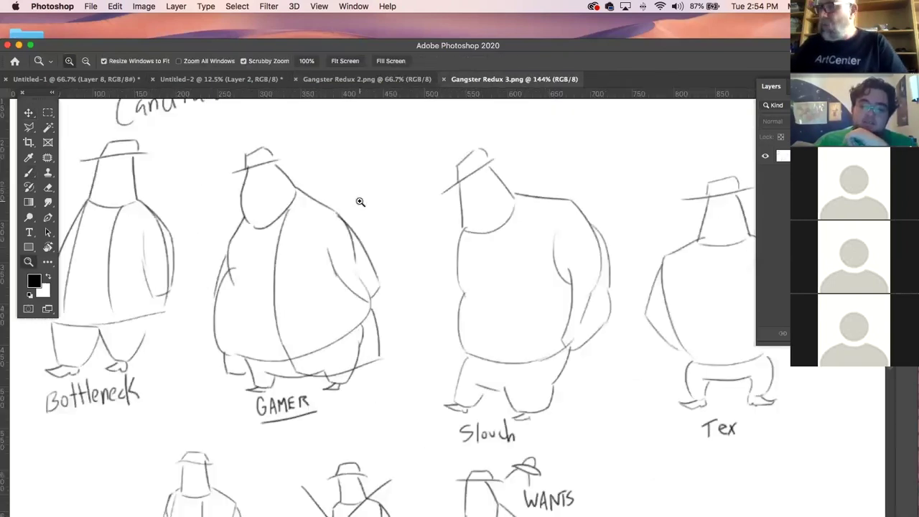
left_click(31, 173)
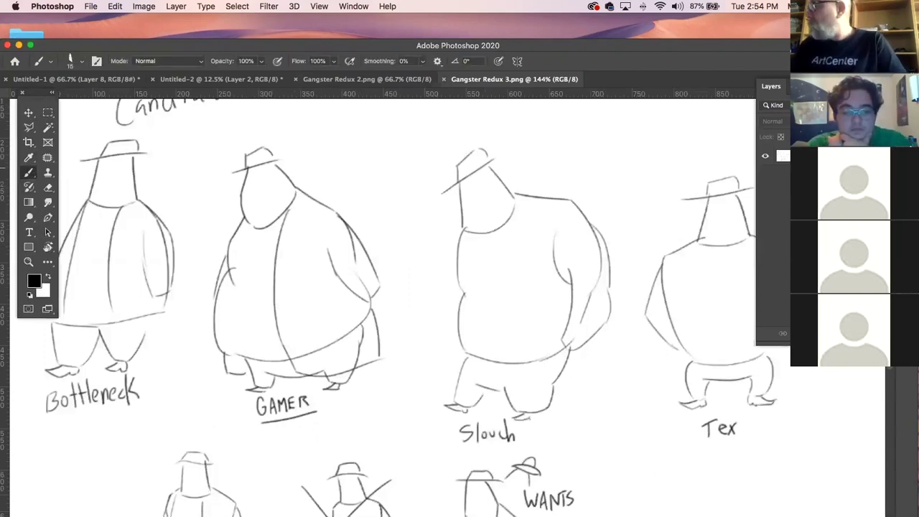
key("super+shift+alt+n")
key("bracketleft")
key("bracketleft")
mouse_move(246, 166)
left_mouse_down()
mouse_move(242, 203)
mouse_move(252, 220)
left_mouse_up()
mouse_move(287, 170)
left_mouse_down()
mouse_move(242, 193)
mouse_move(244, 185)
mouse_move(245, 202)
mouse_move(258, 181)
mouse_move(234, 179)
mouse_move(267, 176)
left_mouse_up()
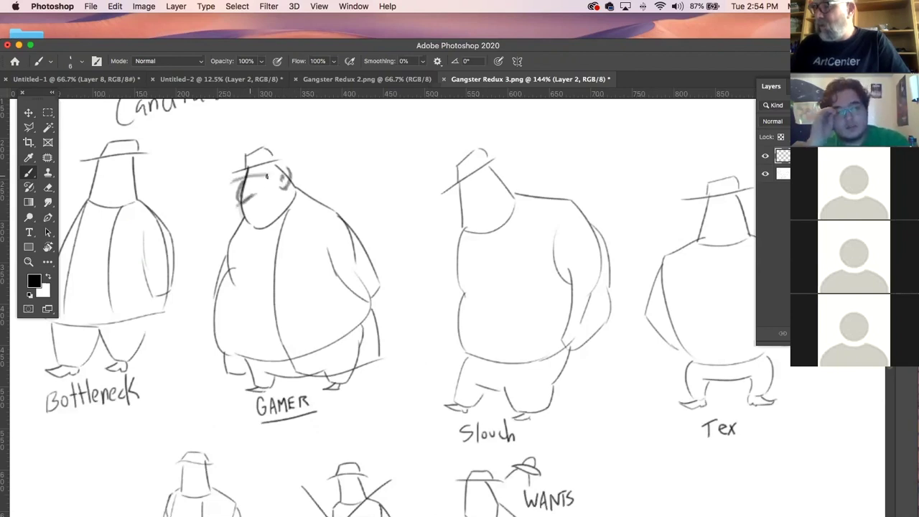
mouse_move(240, 211)
left_mouse_down()
mouse_move(251, 207)
mouse_move(253, 225)
mouse_move(240, 216)
mouse_move(274, 235)
mouse_move(302, 192)
left_mouse_up()
left_click_drag(275, 236, 304, 184)
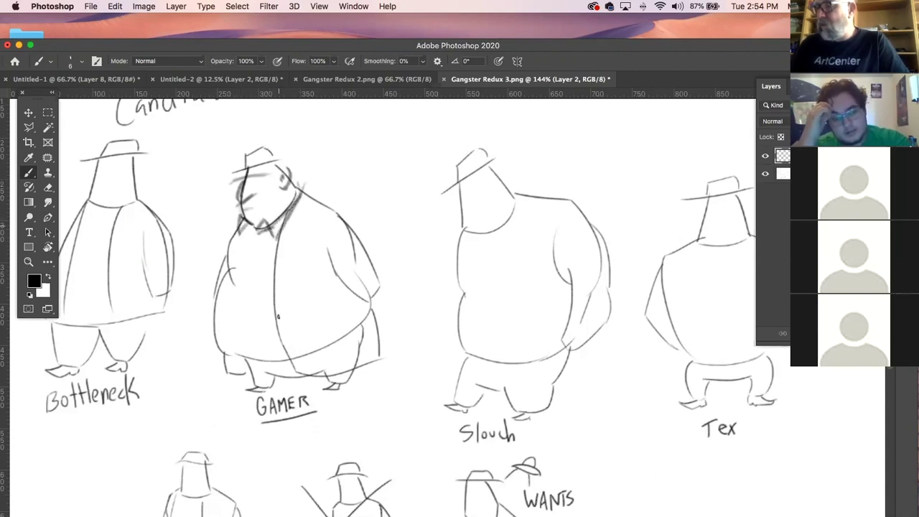
- Sketch a long open coat over the Gamer figure, with both front edges, the outer sides and the back contour
mouse_move(354, 215)
left_mouse_down()
mouse_move(375, 305)
mouse_move(377, 384)
left_mouse_up()
mouse_move(271, 222)
left_mouse_down()
mouse_move(283, 375)
mouse_move(386, 360)
left_mouse_up()
mouse_move(250, 221)
left_mouse_down()
mouse_move(264, 255)
mouse_move(249, 231)
mouse_move(244, 336)
mouse_move(237, 243)
mouse_move(221, 301)
mouse_move(215, 274)
mouse_move(215, 370)
left_mouse_up()
left_click_drag(223, 253, 208, 375)
mouse_move(248, 242)
left_mouse_down()
mouse_move(247, 319)
mouse_move(280, 357)
mouse_move(290, 349)
mouse_move(234, 403)
left_mouse_up()
- Sketch striding legs and feet beneath the Gamer's coat, around the handwritten label
mouse_move(248, 363)
left_mouse_down()
mouse_move(235, 405)
mouse_move(258, 399)
left_mouse_up()
left_click_drag(290, 367, 260, 405)
mouse_move(325, 382)
left_mouse_down()
mouse_move(362, 381)
mouse_move(347, 362)
mouse_move(350, 412)
left_mouse_up()
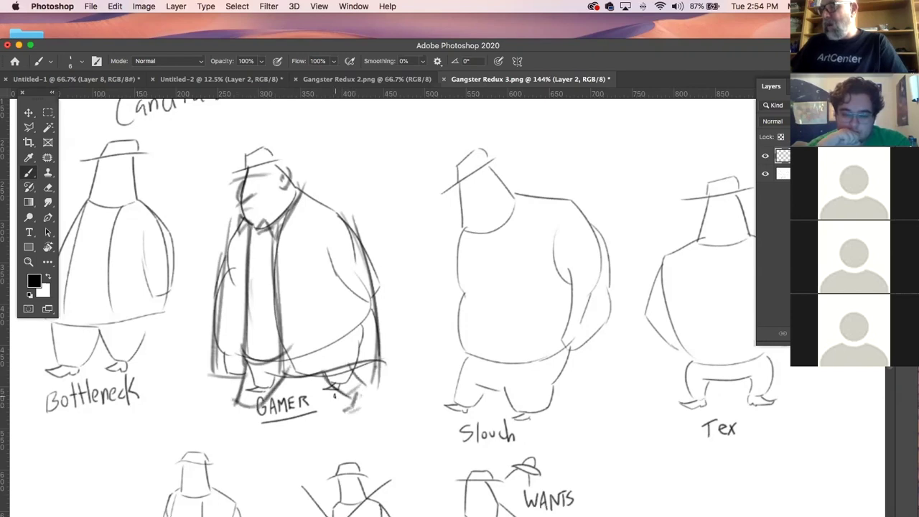
left_click_drag(238, 408, 227, 403)
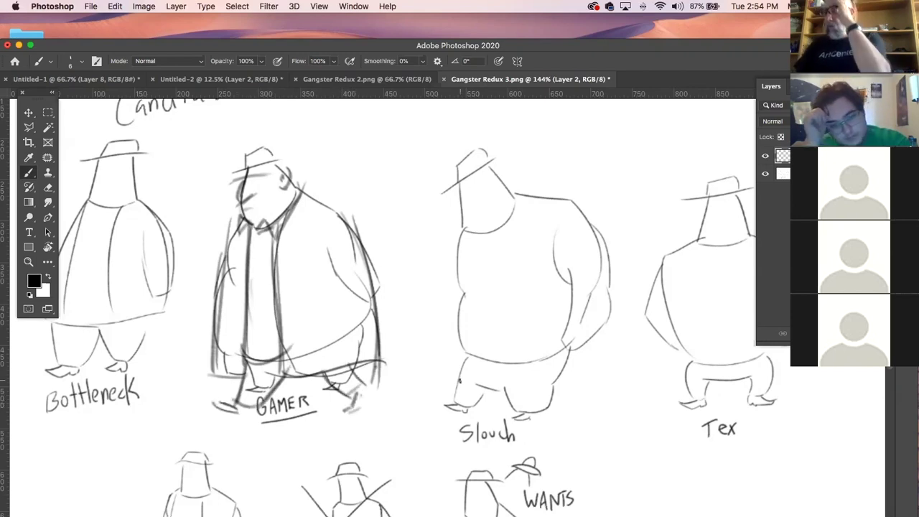
- Sketch the Gamer's shoulder seam, one arm reaching forward with its hand, and the other arm hanging at the back
left_click_drag(344, 217, 317, 243)
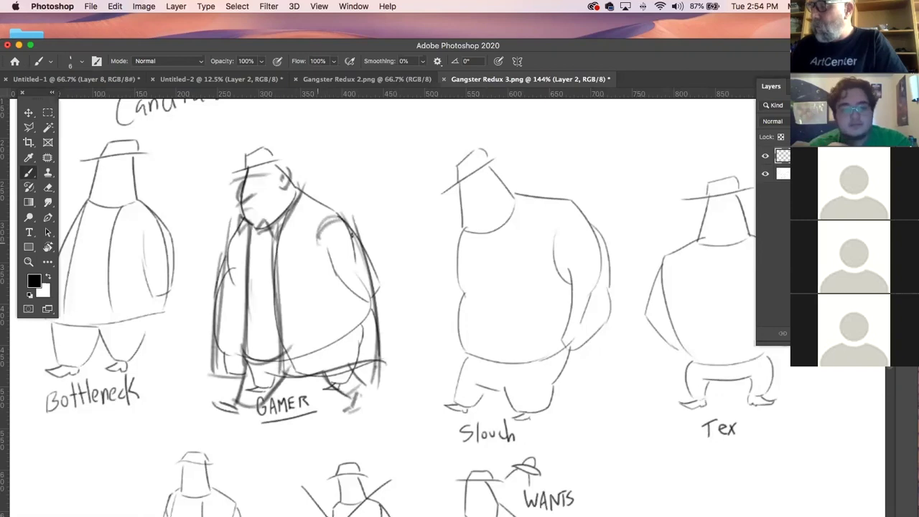
left_click_drag(230, 234, 186, 316)
mouse_move(224, 253)
left_mouse_down()
mouse_move(204, 295)
mouse_move(203, 330)
mouse_move(170, 313)
mouse_move(162, 333)
left_mouse_up()
left_click_drag(352, 232, 395, 300)
left_click_drag(378, 261, 372, 321)
left_click_drag(373, 283, 385, 338)
left_click_drag(379, 261, 397, 325)
- Draw a brimmed cap and scowling face on the Gamer, and add three coat buttons and a crease near the armpit
mouse_move(249, 167)
left_mouse_down()
mouse_move(231, 174)
mouse_move(276, 160)
mouse_move(241, 174)
mouse_move(271, 145)
mouse_move(278, 172)
mouse_move(264, 180)
mouse_move(282, 184)
mouse_move(254, 199)
mouse_move(264, 225)
mouse_move(268, 173)
left_mouse_up()
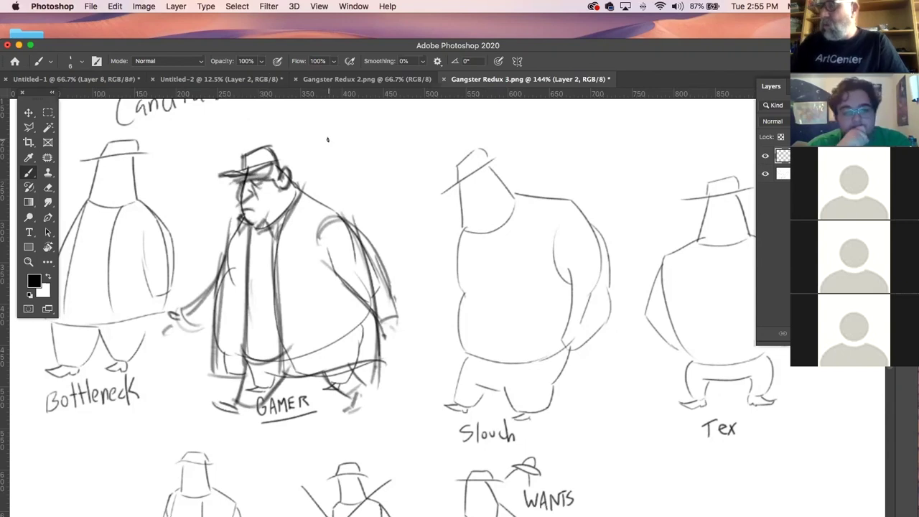
left_click_drag(286, 264, 284, 275)
left_click_drag(287, 290, 288, 300)
left_click_drag(288, 322, 288, 329)
left_click_drag(318, 255, 296, 293)
- Darken the edges of the Gamer's open coat on the front side and strengthen its sweeping hem toward the back
mouse_move(239, 253)
left_mouse_down()
mouse_move(234, 297)
mouse_move(221, 262)
mouse_move(230, 323)
left_mouse_up()
left_click_drag(223, 283, 217, 370)
left_click_drag(216, 369, 224, 381)
mouse_move(290, 294)
left_mouse_down()
mouse_move(280, 376)
mouse_move(372, 365)
left_mouse_up()
mouse_move(369, 367)
left_mouse_down()
mouse_move(395, 358)
mouse_move(364, 372)
left_mouse_up()
left_click_drag(380, 323, 385, 362)
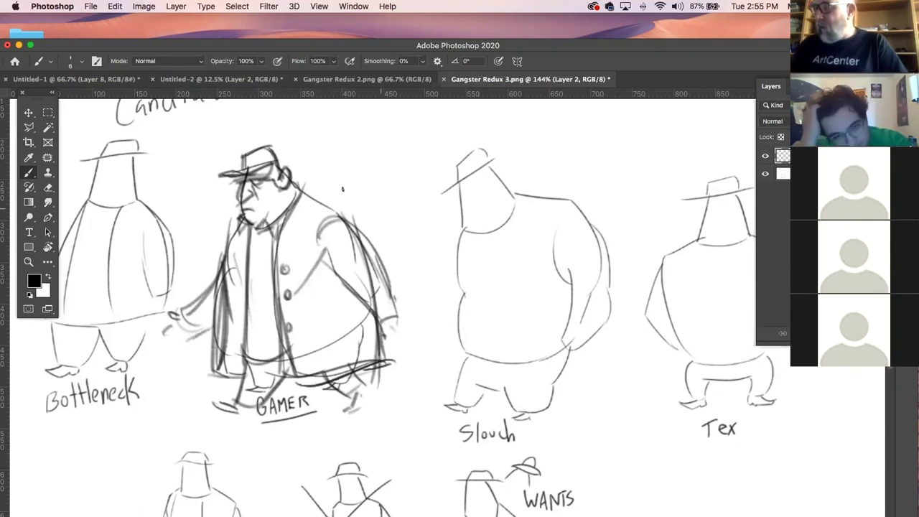
- Widen the Gamer's rear sleeve with a bold contour, cuff and dark shading, and rework the forward arm and hand
left_click_drag(345, 219, 418, 336)
left_click_drag(363, 237, 395, 298)
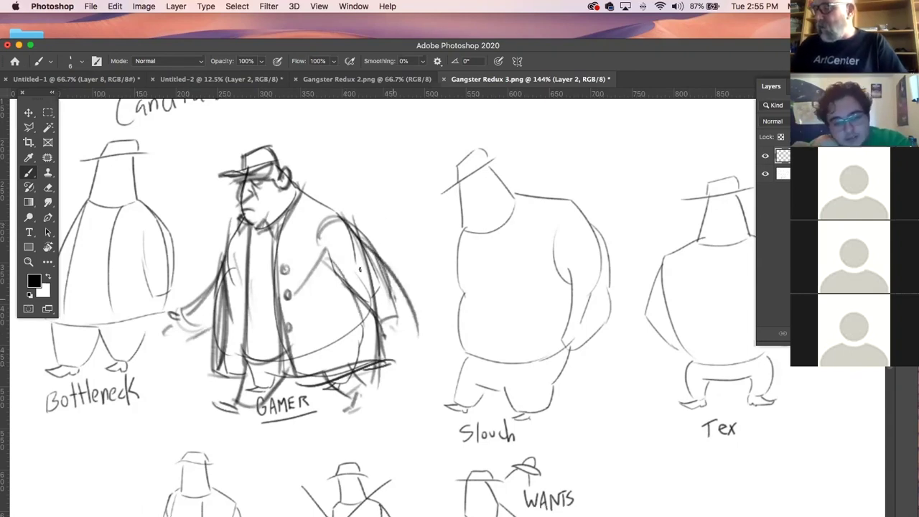
left_click_drag(326, 256, 381, 327)
mouse_move(338, 275)
left_mouse_down()
mouse_move(385, 332)
mouse_move(406, 318)
left_mouse_up()
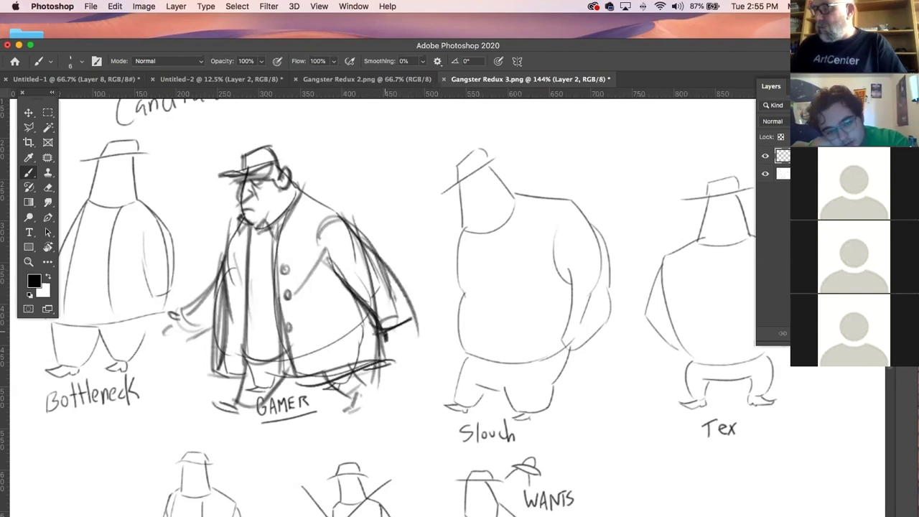
mouse_move(372, 244)
left_mouse_down()
mouse_move(400, 329)
mouse_move(396, 344)
left_mouse_up()
mouse_move(221, 255)
left_mouse_down()
mouse_move(182, 343)
mouse_move(206, 352)
left_mouse_up()
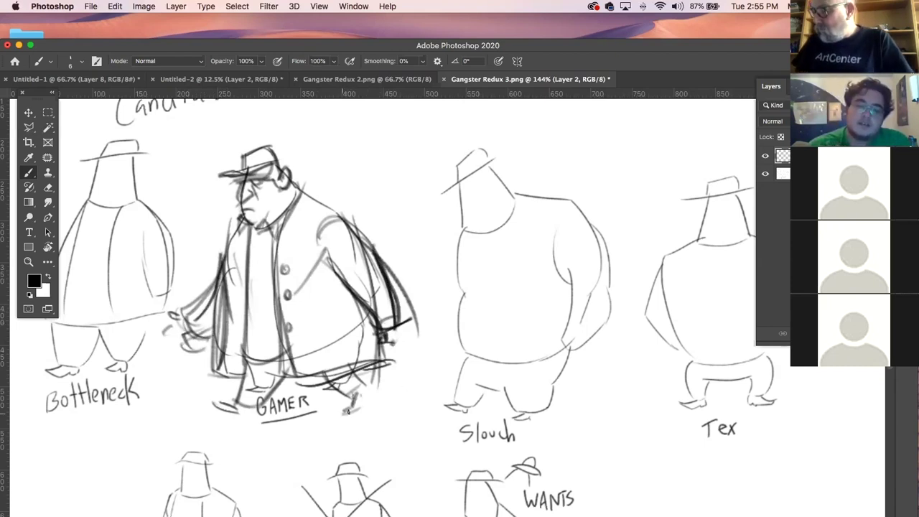
- Refine the Gamer's trouser legs, adding a heavier rear foot and a bold curved front shoe
mouse_move(361, 411)
left_mouse_down()
mouse_move(364, 386)
mouse_move(365, 407)
left_mouse_up()
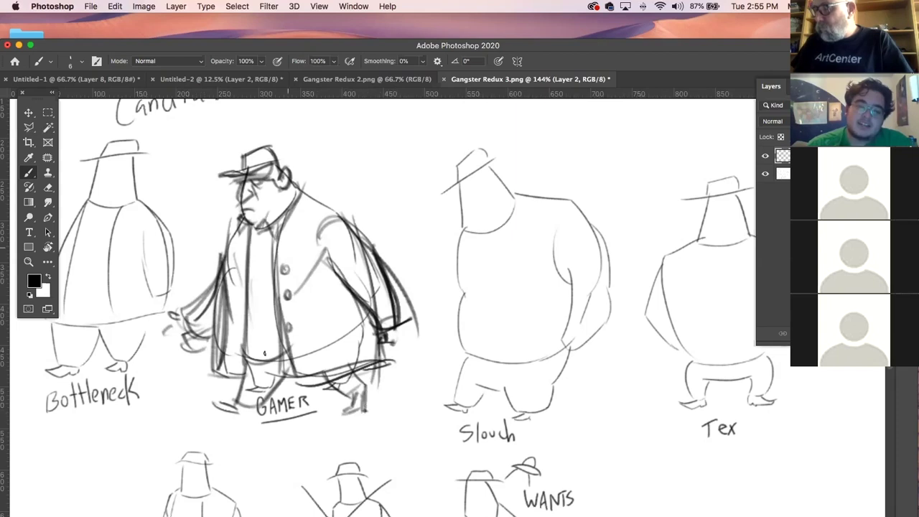
mouse_move(227, 388)
left_mouse_down()
mouse_move(260, 405)
mouse_move(279, 380)
mouse_move(343, 399)
left_mouse_up()
mouse_move(310, 380)
left_mouse_down()
mouse_move(347, 400)
mouse_move(366, 385)
mouse_move(358, 385)
left_mouse_up()
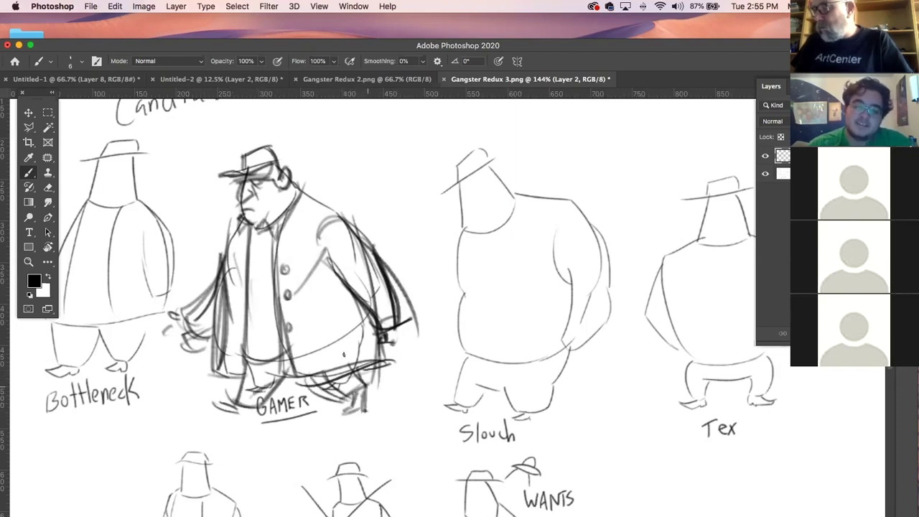
left_click_drag(212, 396, 237, 412)
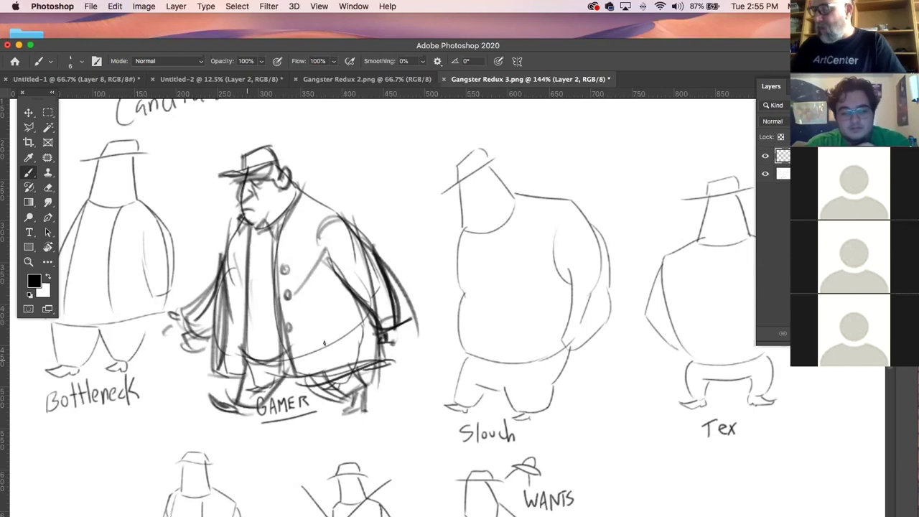
mouse_move(394, 215)
left_mouse_down()
mouse_move(328, 327)
mouse_move(365, 209)
mouse_move(502, 197)
mouse_move(335, 173)
left_mouse_up()
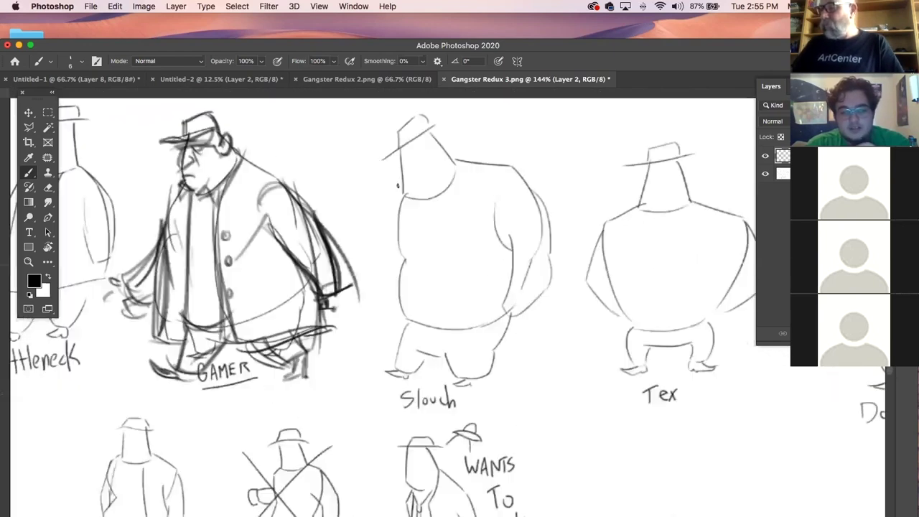
left_click_drag(592, 373, 612, 353)
left_click_drag(461, 397, 552, 246)
left_click_drag(501, 451, 476, 343)
left_click_drag(609, 193, 466, 375)
scroll(438, 448, "up", 6)
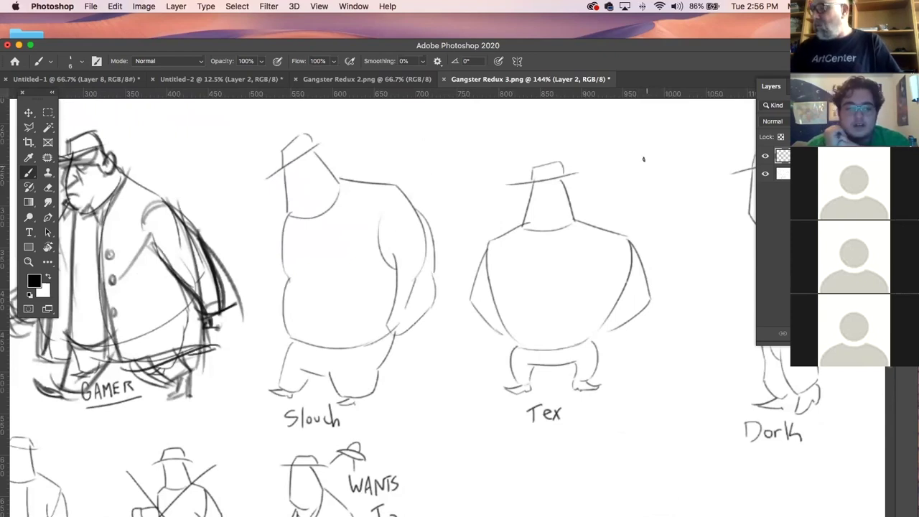
- Sketch a new figure between Tex and Dork, with a narrow tapering head and a broad, rounded-bottom torso
mouse_move(642, 117)
left_mouse_down()
mouse_move(637, 174)
mouse_move(681, 168)
left_mouse_up()
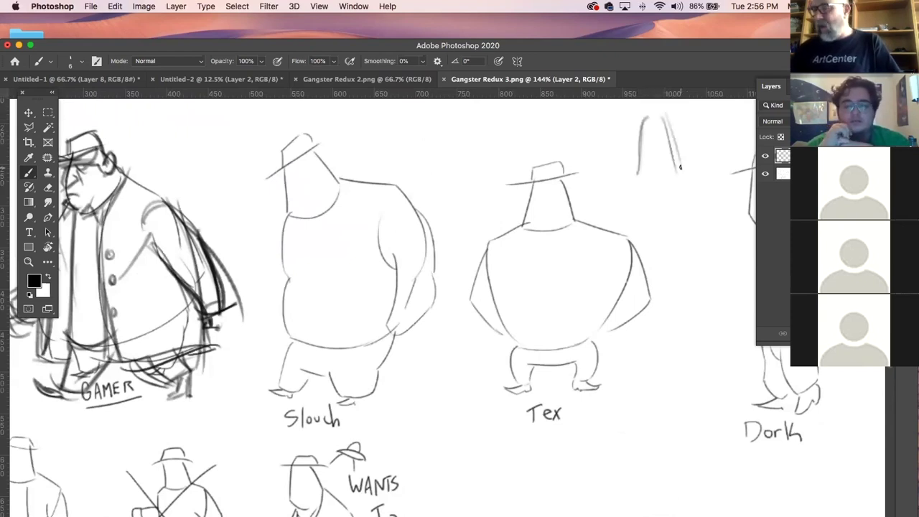
mouse_move(616, 173)
left_mouse_down()
mouse_move(697, 152)
mouse_move(728, 194)
left_mouse_up()
mouse_move(704, 162)
left_mouse_down()
mouse_move(734, 212)
mouse_move(736, 285)
left_mouse_up()
left_click_drag(622, 174, 631, 266)
mouse_move(630, 204)
left_mouse_down()
mouse_move(628, 298)
mouse_move(733, 290)
left_mouse_up()
left_click_drag(635, 304, 708, 294)
- Add two thin, spread legs with small pointed feet beneath the new figure's torso
left_click_drag(632, 288, 656, 351)
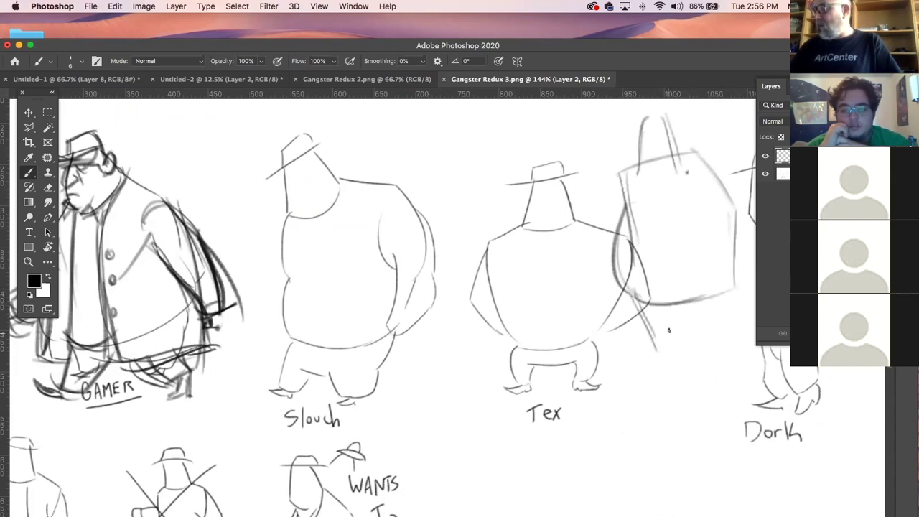
left_click_drag(726, 283, 722, 349)
left_click_drag(732, 246, 720, 357)
mouse_move(694, 299)
left_mouse_down()
mouse_move(704, 344)
mouse_move(636, 359)
left_mouse_up()
left_click_drag(714, 359, 732, 369)
- Draw a V-shaped collar on the new figure and reinforce the shoulders, outer arms and long jacket front lines
mouse_move(627, 167)
left_mouse_down()
mouse_move(622, 216)
mouse_move(661, 199)
left_mouse_up()
left_click_drag(680, 151, 661, 207)
mouse_move(678, 152)
left_mouse_down()
mouse_move(664, 214)
mouse_move(717, 154)
left_mouse_up()
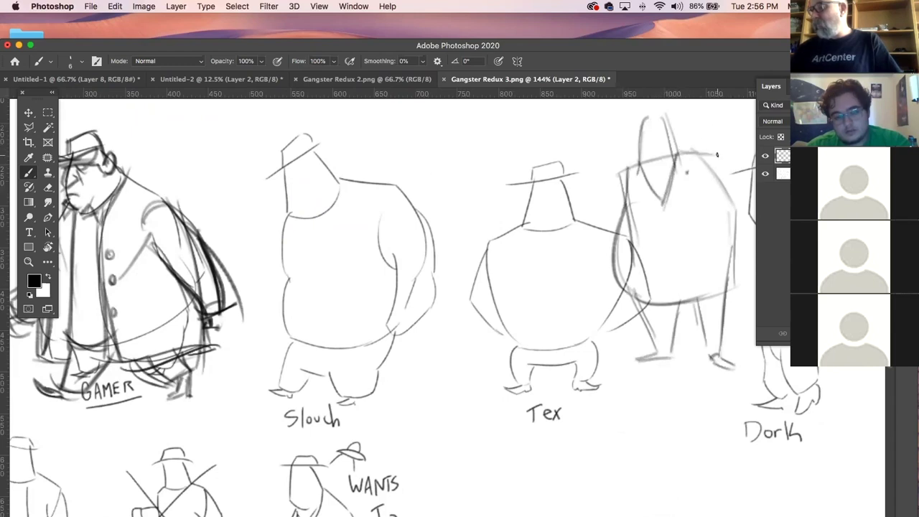
mouse_move(733, 198)
left_mouse_down()
mouse_move(709, 155)
mouse_move(737, 205)
left_mouse_up()
left_click_drag(714, 156, 711, 204)
mouse_move(626, 171)
left_mouse_down()
mouse_move(603, 254)
mouse_move(615, 289)
left_mouse_up()
mouse_move(645, 219)
left_mouse_down()
mouse_move(686, 228)
mouse_move(675, 215)
left_mouse_up()
mouse_move(682, 143)
left_mouse_down()
mouse_move(692, 313)
mouse_move(720, 299)
left_mouse_up()
left_click_drag(648, 174, 651, 309)
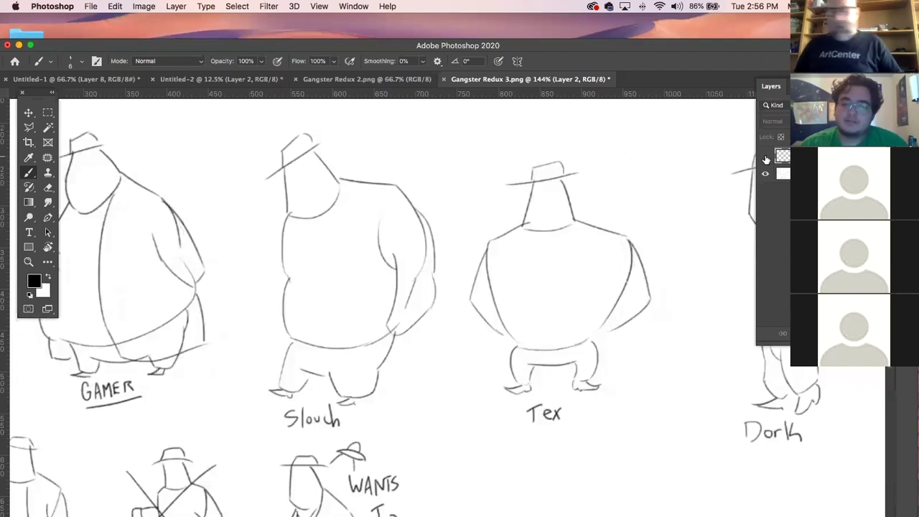
- Clear the body shape sketches by filling the whole of Layer 1 with white, and remove the selection
key("super+minus")
key("super+minus")
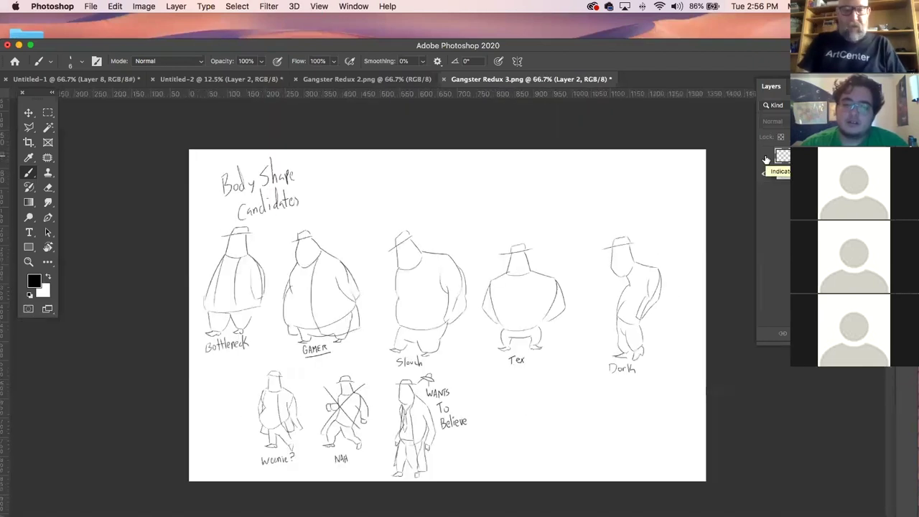
key("super+a")
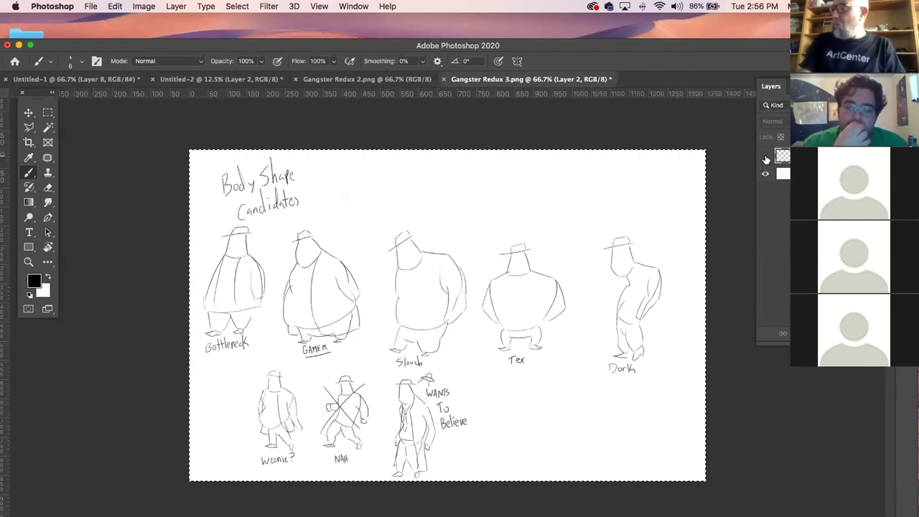
key("alt+BackSpace")
left_click(540, 188)
left_click(784, 174)
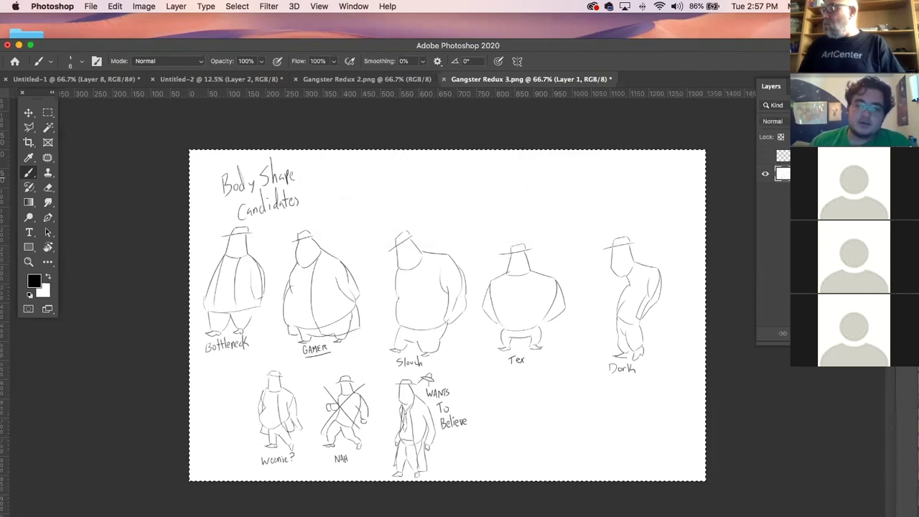
key("alt+BackSpace")
key("ctrl+BackSpace")
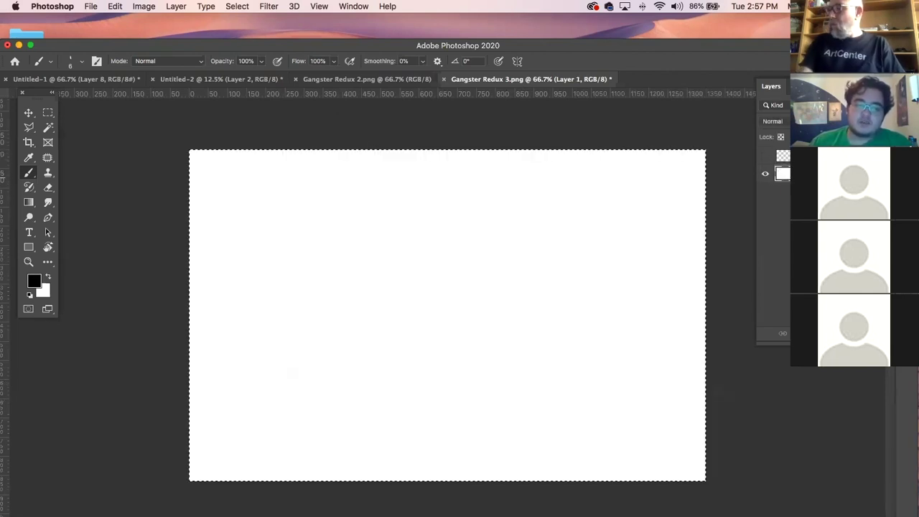
key("ctrl+d")
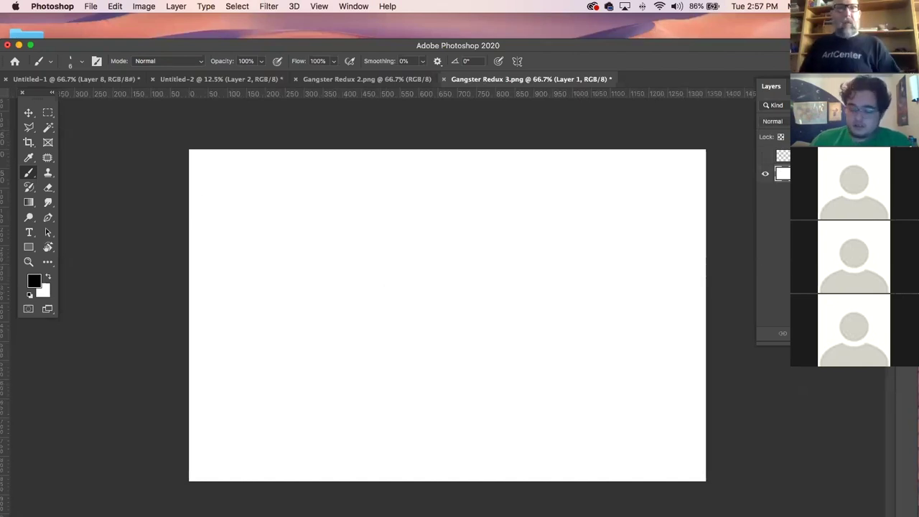
- Switch to the spy character sheet and enlarge the brush to 25, undoing the thin test stroke
key("Tab")
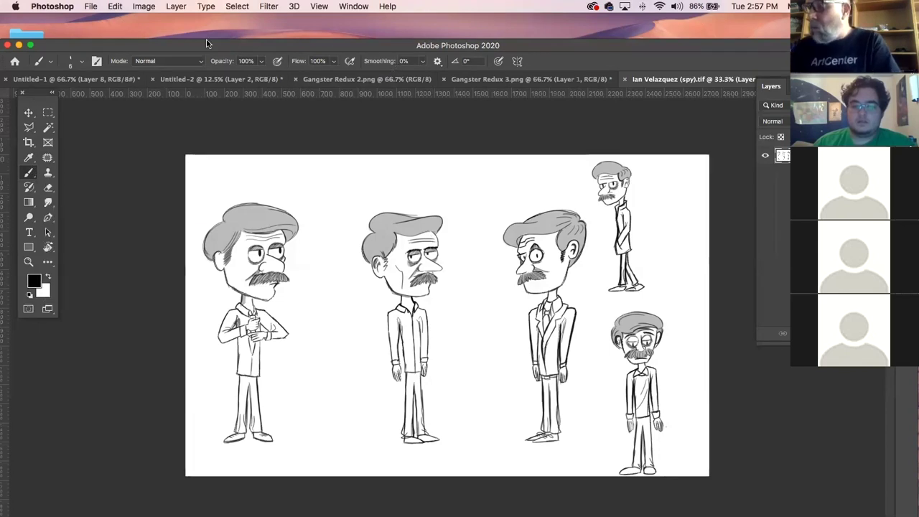
left_click_drag(299, 259, 339, 225)
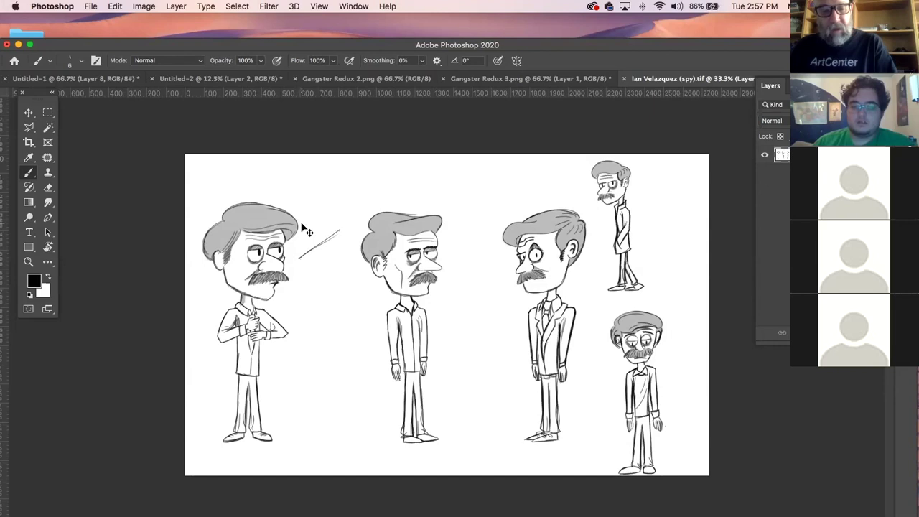
key("super+z")
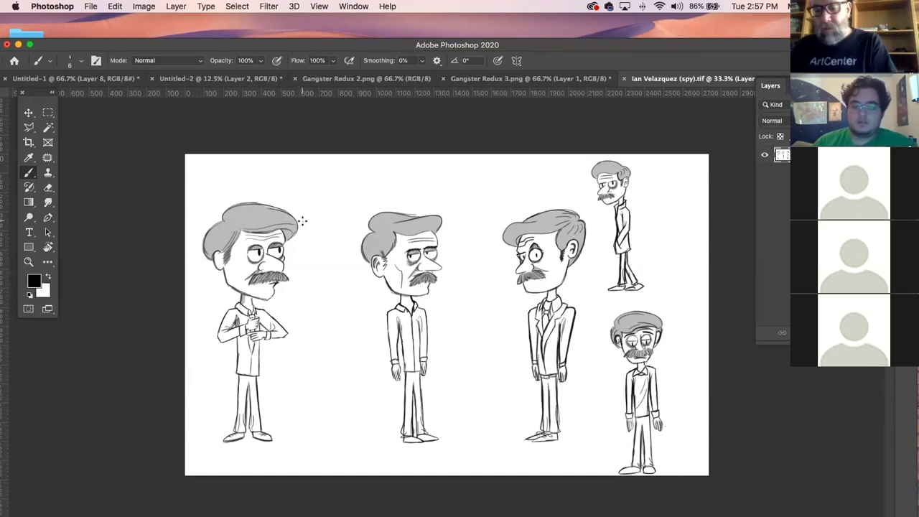
key("]")
key("]")
key("]")
key("]")
key("]")
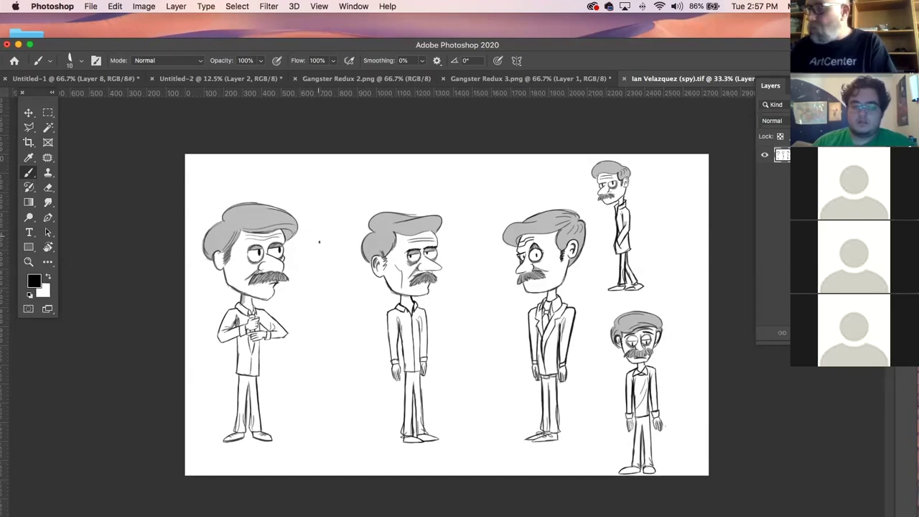
key("bracketright")
key("bracketright")
key("bracketright")
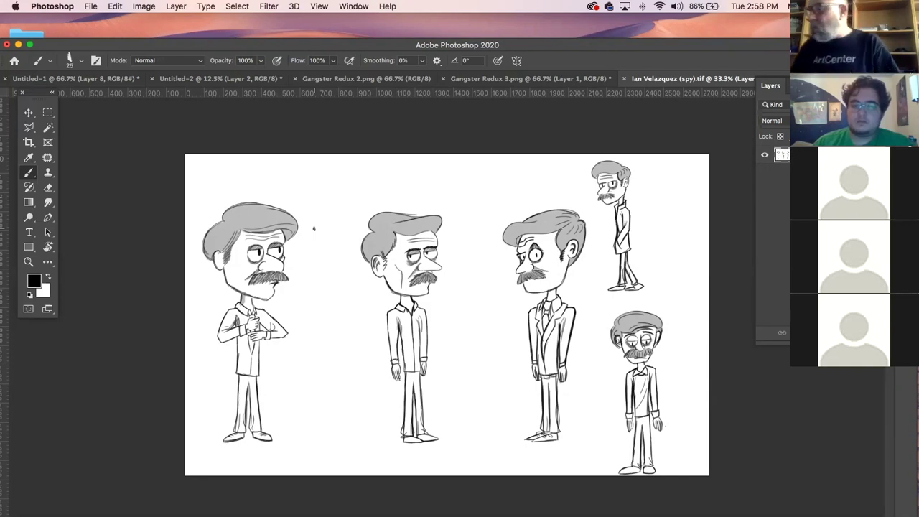
- Mark a line of action down the first spy's body and sketch an alternative long-jacketed torso with striding legs beside him
left_click_drag(250, 302, 248, 440)
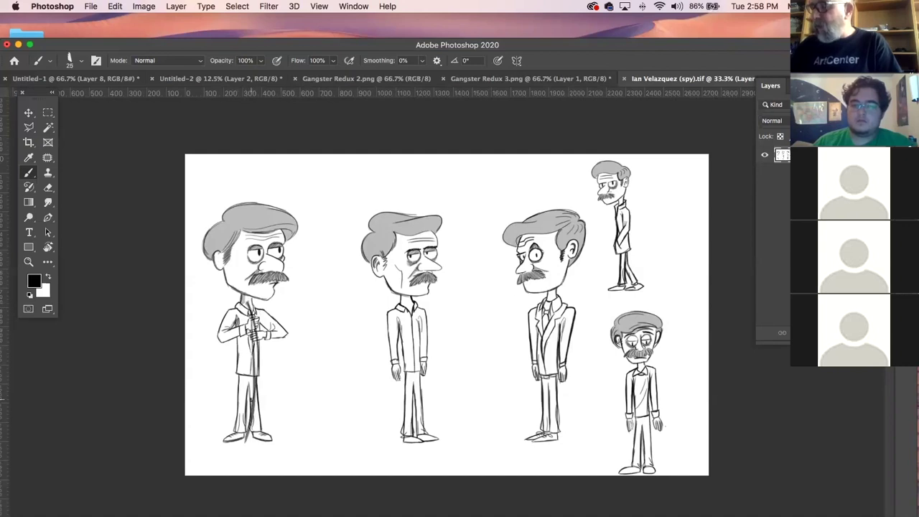
left_click_drag(248, 299, 256, 412)
mouse_move(309, 303)
left_mouse_down()
mouse_move(335, 301)
mouse_move(353, 351)
left_mouse_up()
mouse_move(332, 291)
left_mouse_down()
mouse_move(352, 352)
mouse_move(314, 371)
mouse_move(332, 368)
left_mouse_up()
left_click_drag(325, 308, 349, 389)
mouse_move(347, 332)
left_mouse_down()
mouse_move(344, 446)
mouse_move(361, 446)
left_mouse_up()
mouse_move(329, 367)
left_mouse_down()
mouse_move(319, 434)
mouse_move(295, 458)
mouse_move(317, 447)
left_mouse_up()
left_click_drag(316, 293, 312, 378)
left_click_drag(344, 342, 346, 379)
mouse_move(338, 309)
left_mouse_down()
mouse_move(353, 381)
mouse_move(313, 448)
left_mouse_up()
left_click_drag(338, 365, 343, 445)
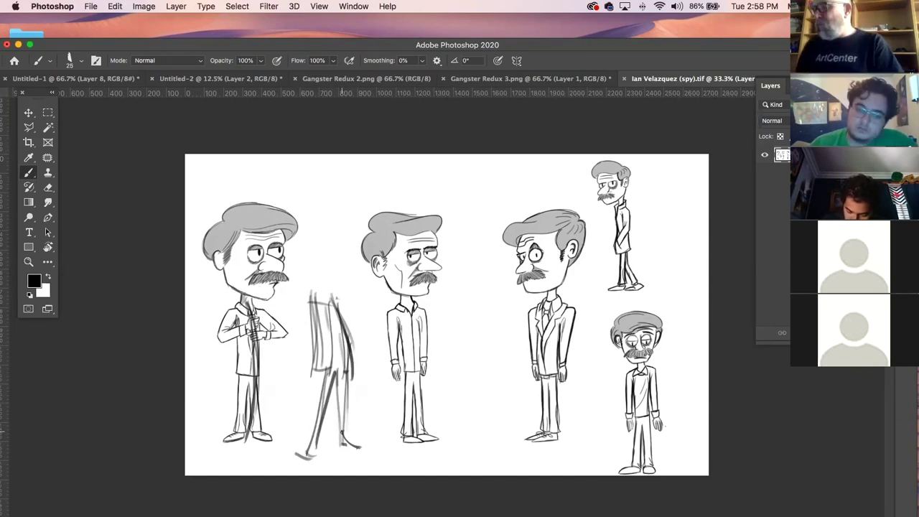
- Strengthen the first spy's swept hair, the back of his head, and his jaw and chin with bolder contours
mouse_move(237, 220)
left_mouse_down()
mouse_move(287, 218)
mouse_move(275, 237)
mouse_move(296, 231)
left_mouse_up()
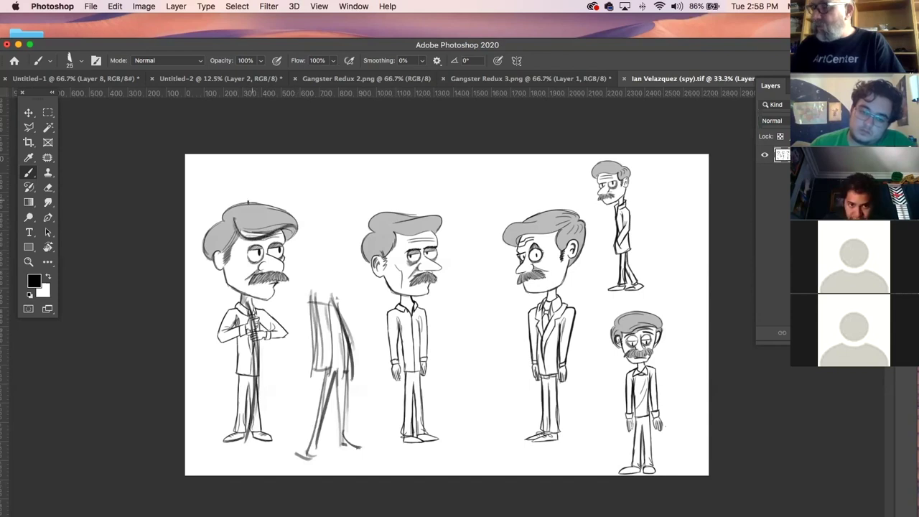
mouse_move(226, 213)
left_mouse_down()
mouse_move(299, 214)
mouse_move(262, 208)
mouse_move(287, 244)
left_mouse_up()
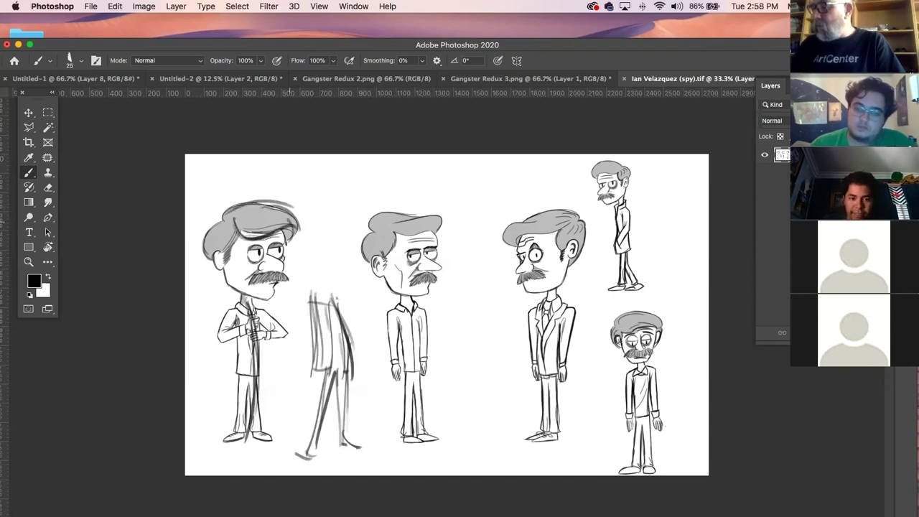
mouse_move(220, 223)
left_mouse_down()
mouse_move(205, 264)
mouse_move(220, 263)
mouse_move(240, 310)
mouse_move(253, 317)
mouse_move(266, 300)
left_mouse_up()
left_click_drag(275, 286, 273, 296)
- Draw two simplified head-and-neck diagrams above the figures, one with a straight narrow neck and one with a tapered neck
left_click_drag(330, 164, 359, 210)
mouse_move(366, 158)
left_mouse_down()
mouse_move(353, 226)
mouse_move(343, 209)
mouse_move(350, 234)
left_mouse_up()
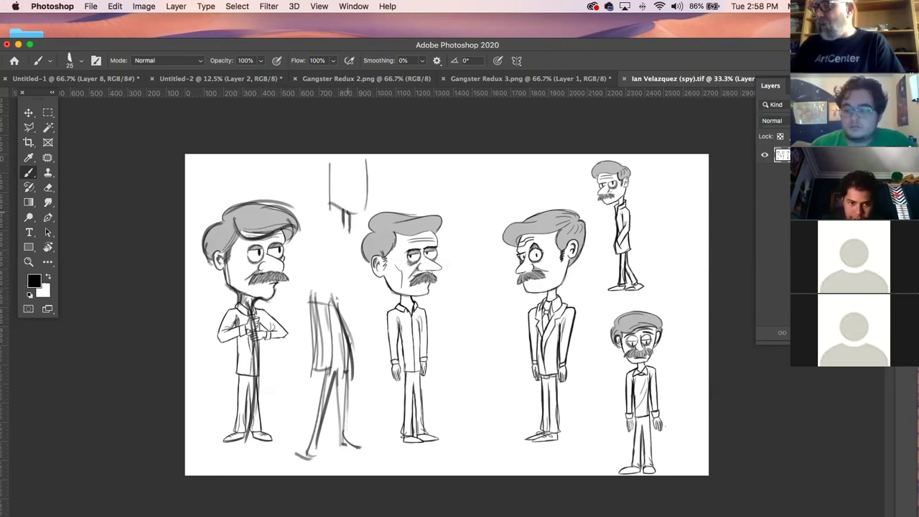
left_click_drag(462, 164, 461, 210)
mouse_move(498, 164)
left_mouse_down()
mouse_move(498, 207)
mouse_move(464, 191)
mouse_move(482, 223)
left_mouse_up()
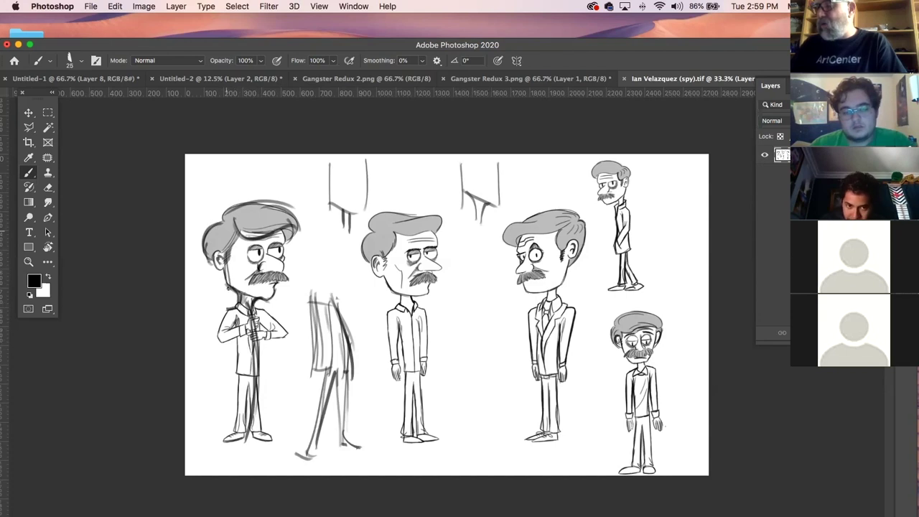
- Redraw the first spy's bent arms, jacket sides and hem, and trouser legs with heavier lines
mouse_move(226, 314)
left_mouse_down()
mouse_move(213, 343)
mouse_move(228, 327)
left_mouse_up()
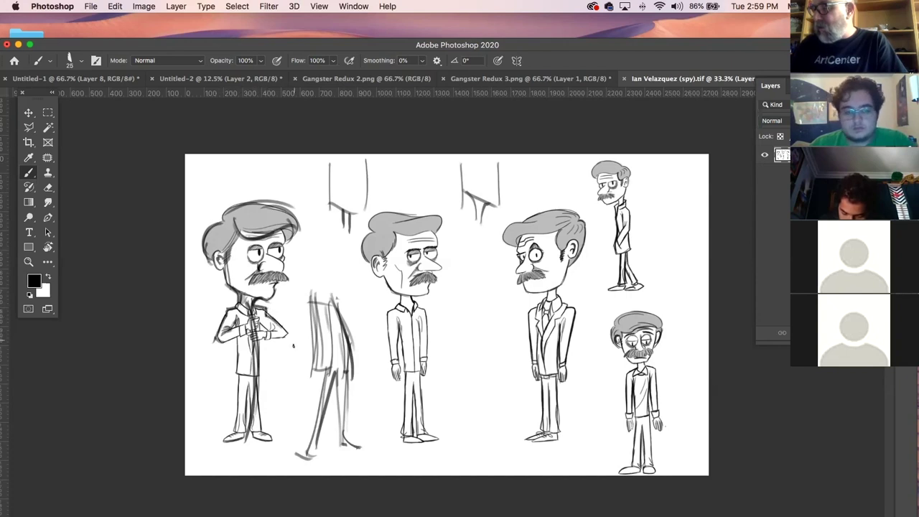
mouse_move(270, 320)
left_mouse_down()
mouse_move(283, 335)
mouse_move(264, 382)
left_mouse_up()
left_click_drag(267, 336, 267, 373)
mouse_move(235, 333)
left_mouse_down()
mouse_move(236, 379)
mouse_move(256, 376)
mouse_move(250, 364)
mouse_move(233, 372)
mouse_move(268, 371)
left_mouse_up()
left_click_drag(234, 339, 237, 431)
mouse_move(238, 372)
left_mouse_down()
mouse_move(238, 432)
mouse_move(266, 440)
left_mouse_up()
- Draw an arrow toward the striding legs of the side sketch and hatch a separate bushy moustache above it
mouse_move(280, 380)
left_mouse_down()
mouse_move(321, 413)
mouse_move(306, 413)
left_mouse_up()
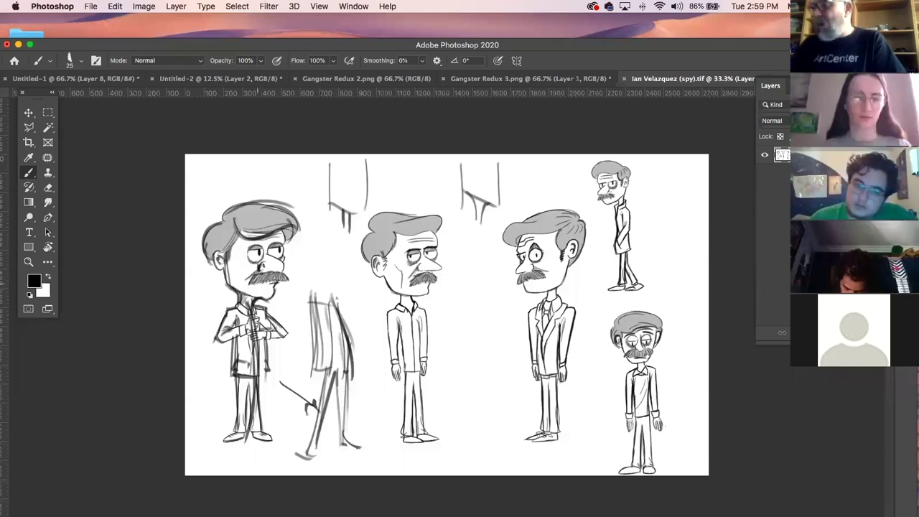
mouse_move(340, 253)
left_mouse_down()
mouse_move(337, 271)
mouse_move(314, 274)
mouse_move(326, 275)
left_mouse_up()
mouse_move(335, 267)
left_mouse_down()
mouse_move(329, 274)
mouse_move(303, 265)
left_mouse_up()
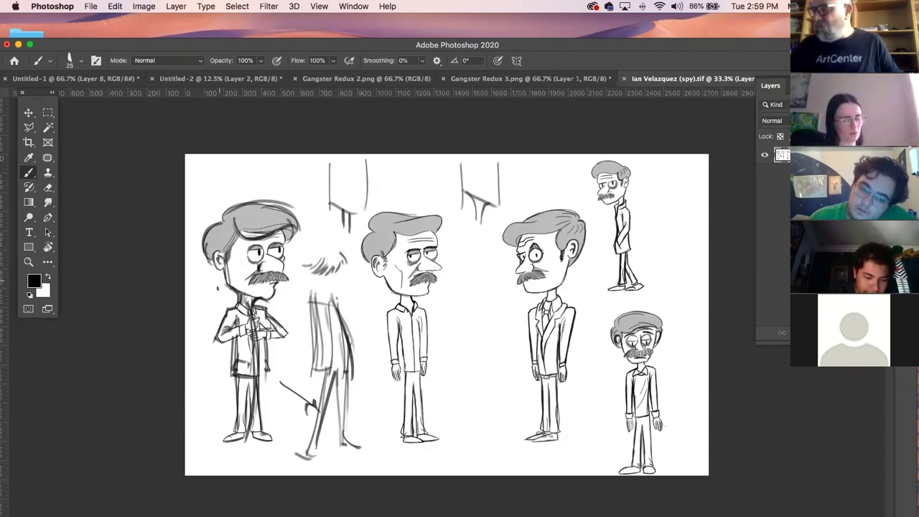
- Darken the first spy's jacket folds and extend his legs into a longer, wider stance beyond the original feet
left_click_drag(250, 337, 246, 379)
left_click_drag(266, 336, 265, 428)
left_click_drag(260, 359, 269, 452)
left_click_drag(263, 375, 272, 469)
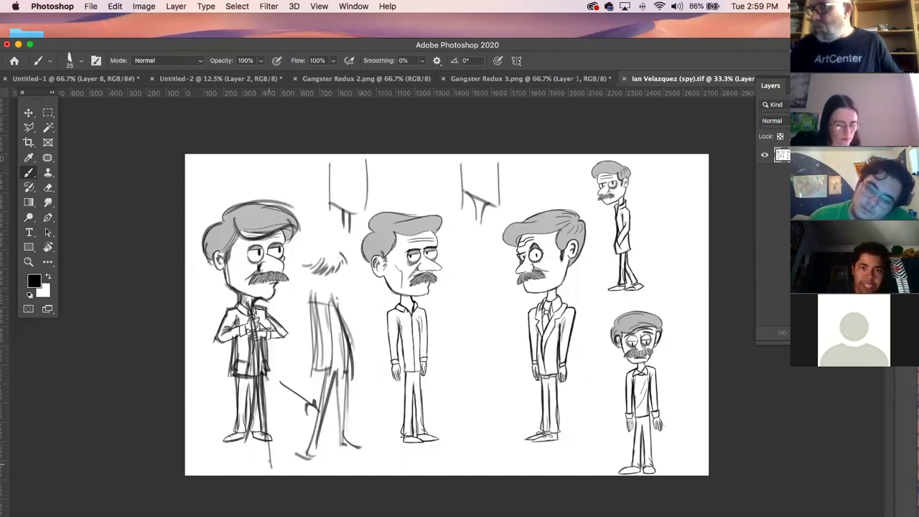
mouse_move(263, 371)
left_mouse_down()
mouse_move(251, 460)
mouse_move(225, 463)
left_mouse_up()
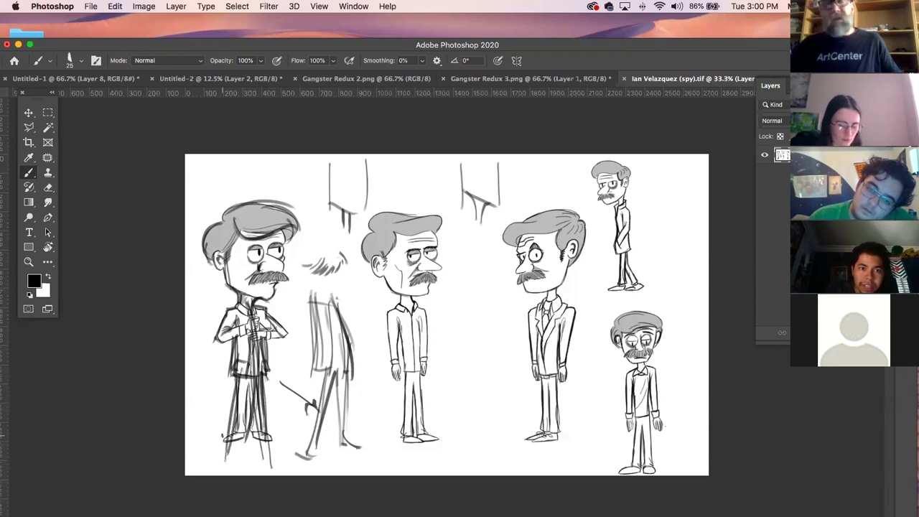